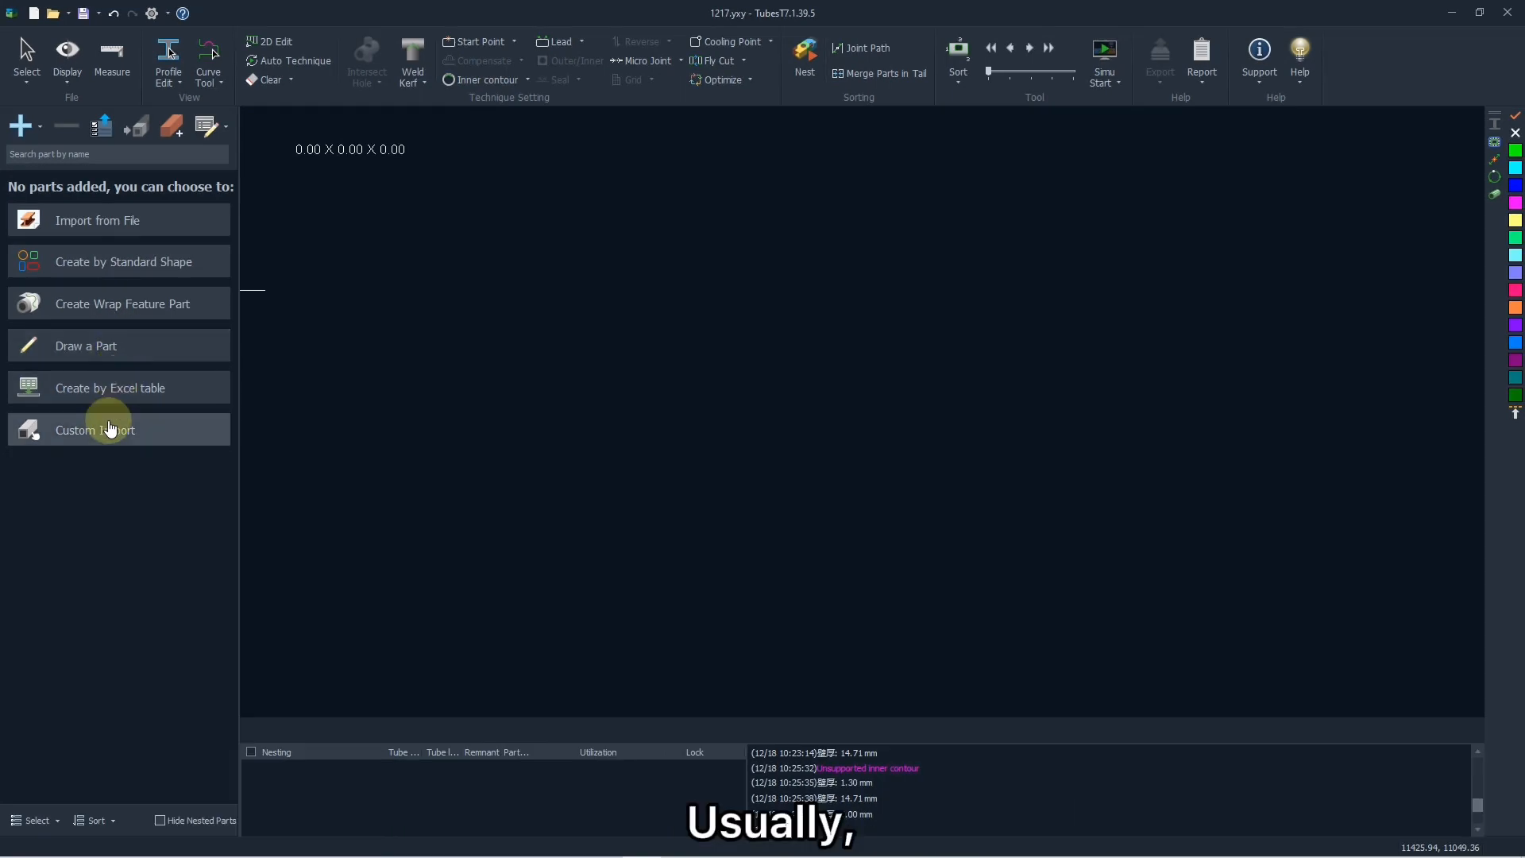
# Step: Start drawing a new part and choose a circular main tube as its base shape
pyautogui.click(104, 339)
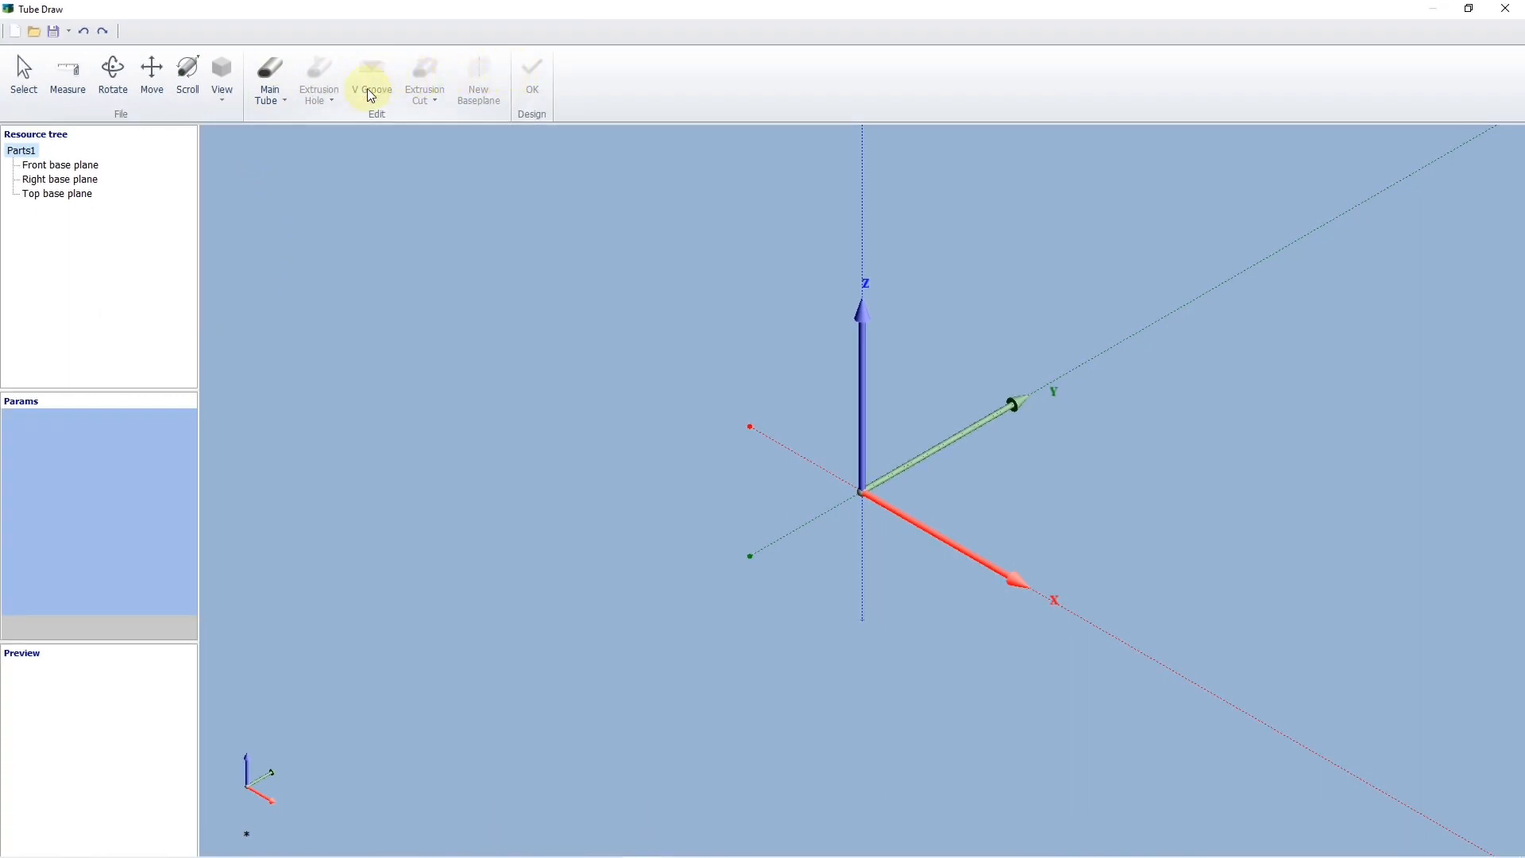
pyautogui.click(270, 79)
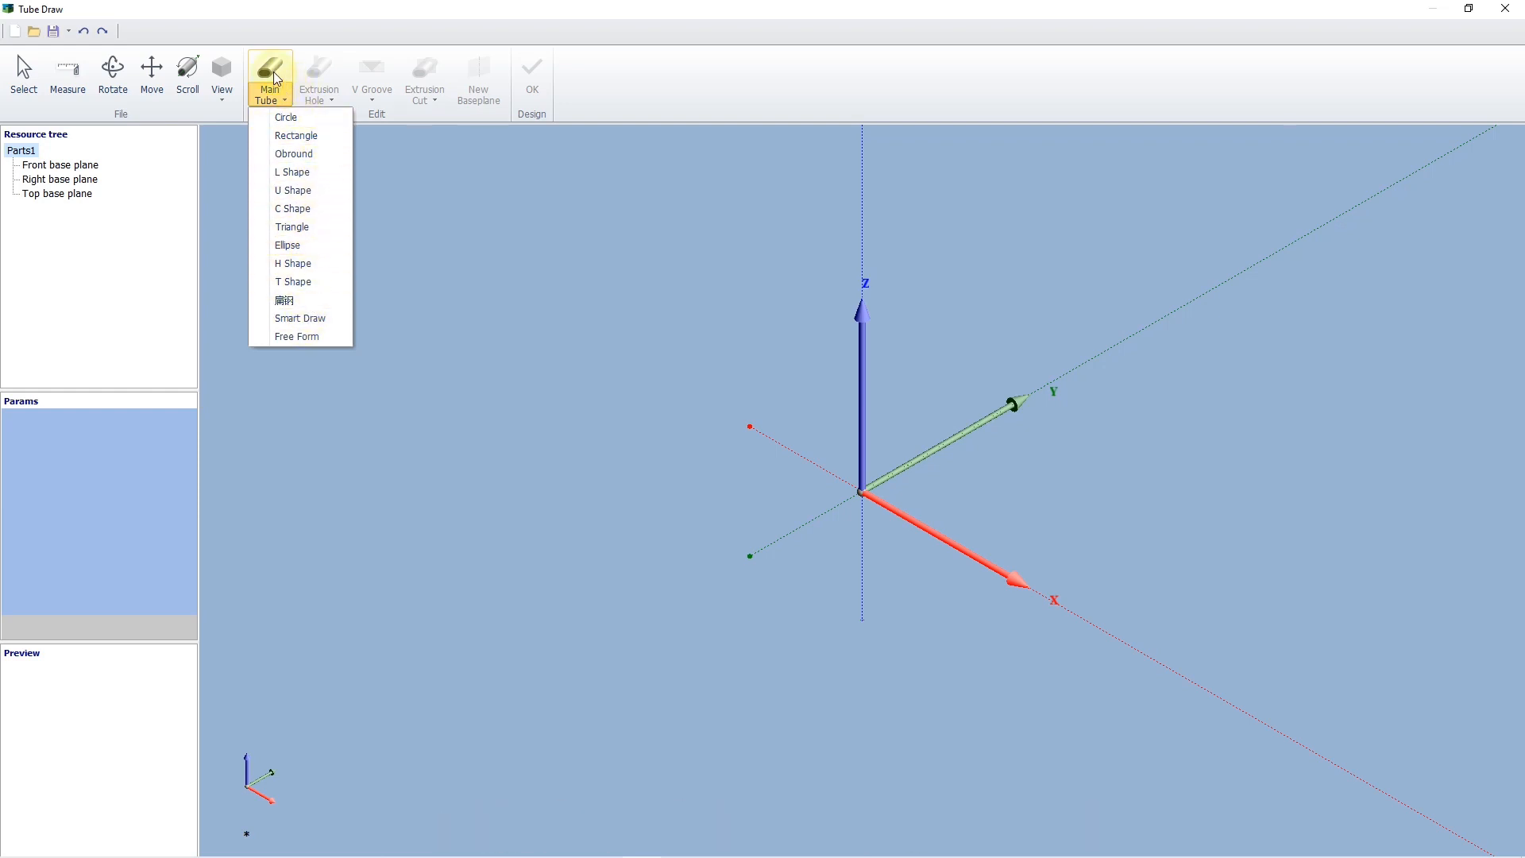
pyautogui.click(294, 117)
pyautogui.scroll(-2, 419, 459)
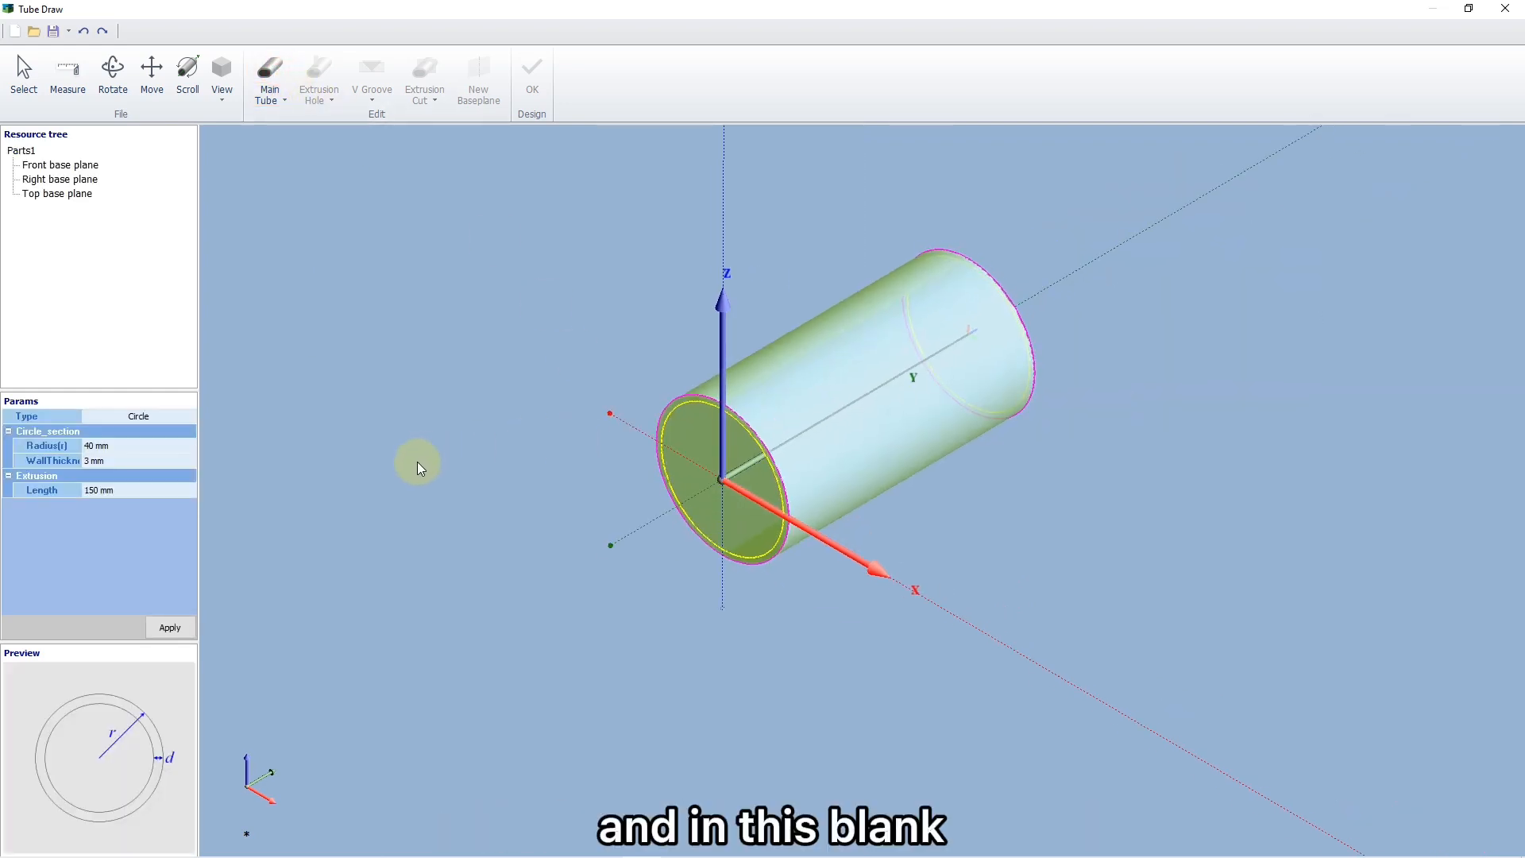
pyautogui.moveTo(417, 461); pyautogui.dragTo(325, 461, button='middle')
# Step: Set the circular main tube's length to 200 mm and apply it
pyautogui.click(116, 490)
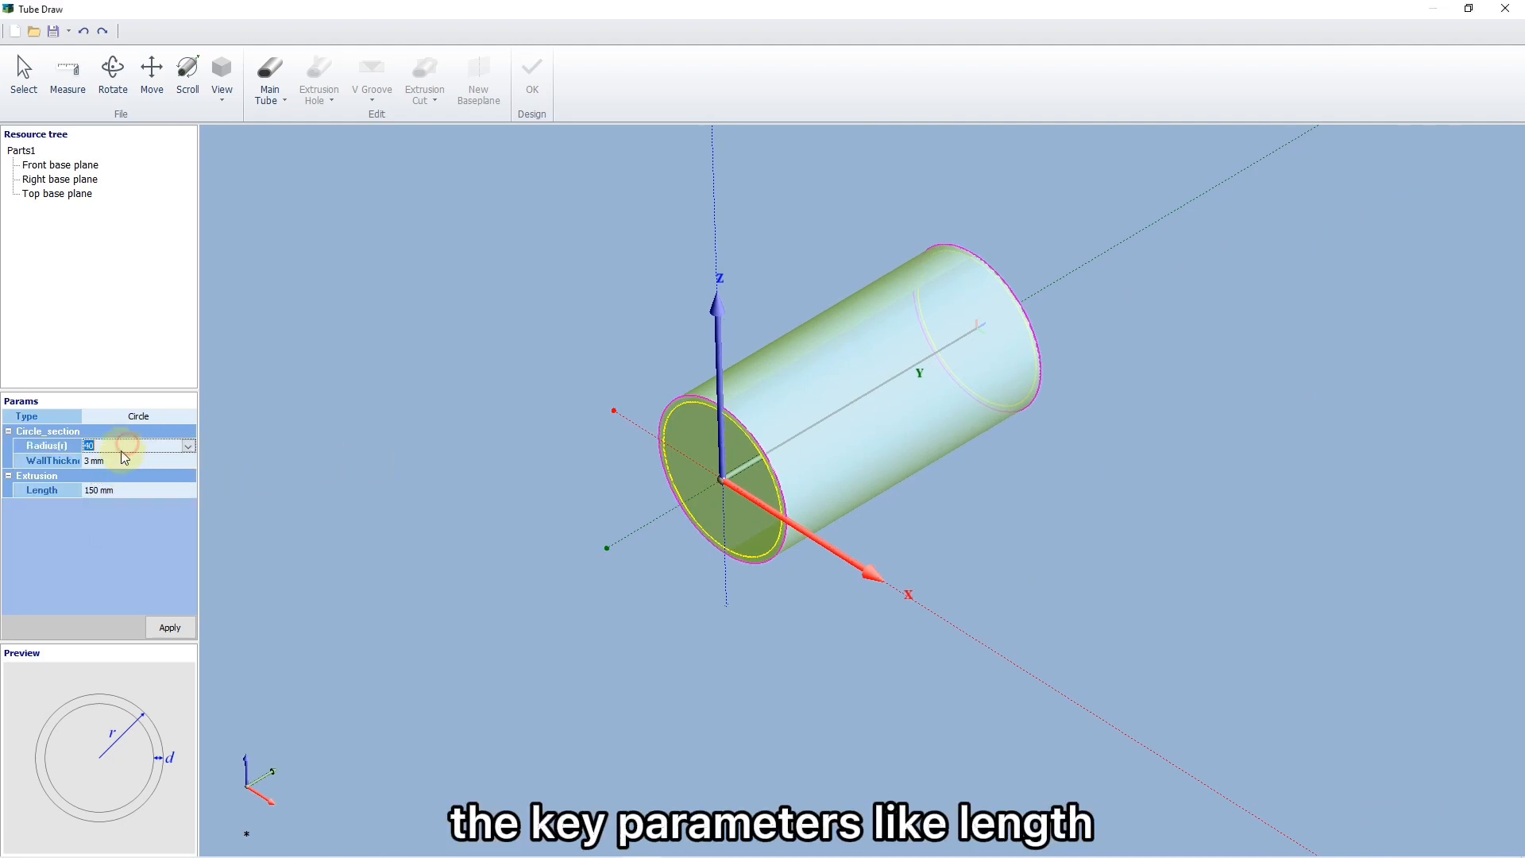
pyautogui.click(118, 459)
pyautogui.click(115, 490)
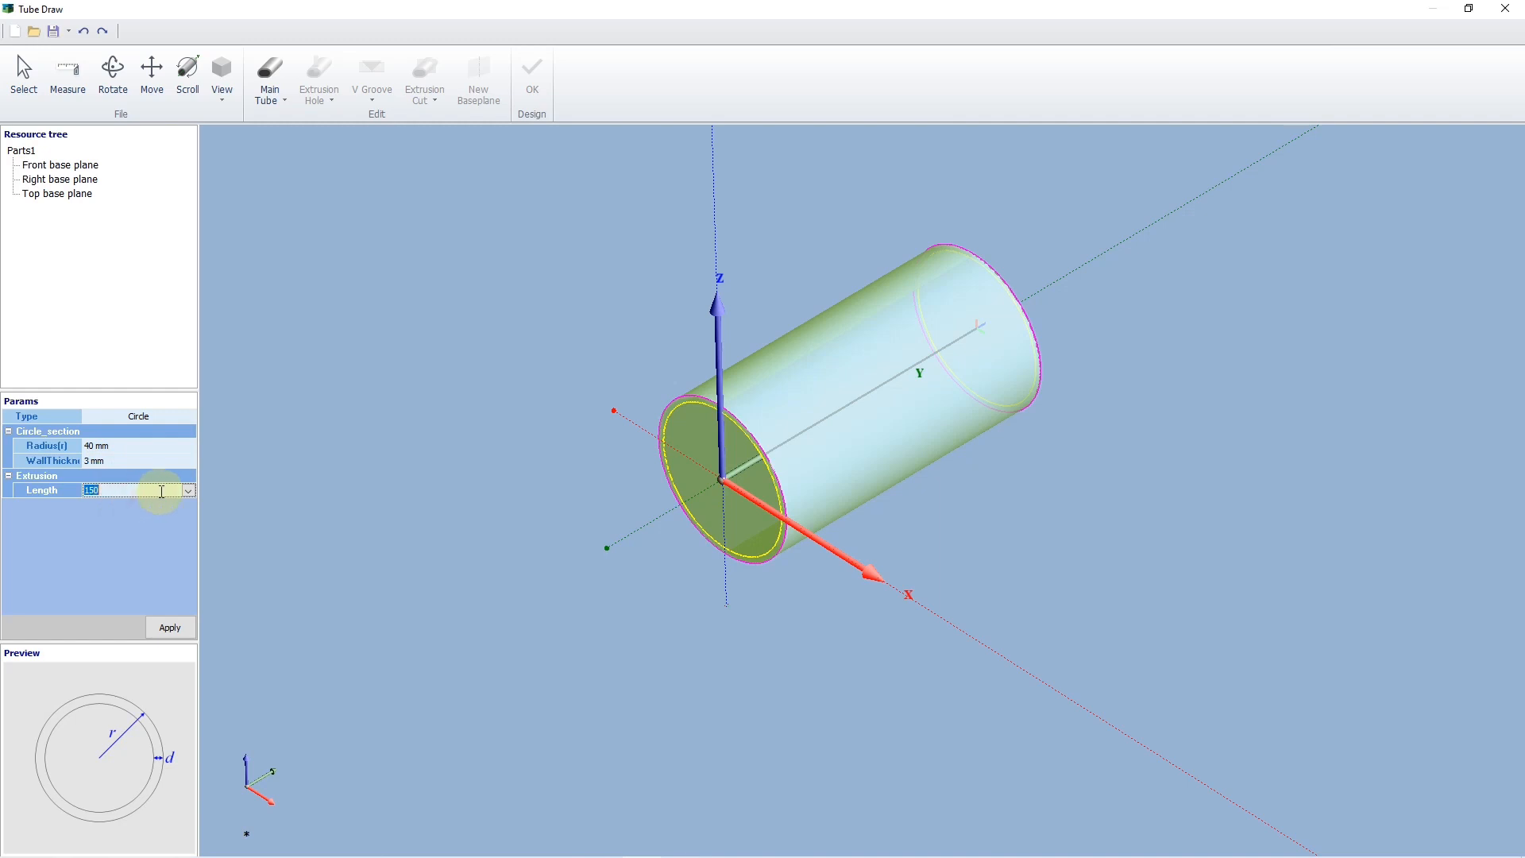
pyautogui.write('200')
pyautogui.press('Return')
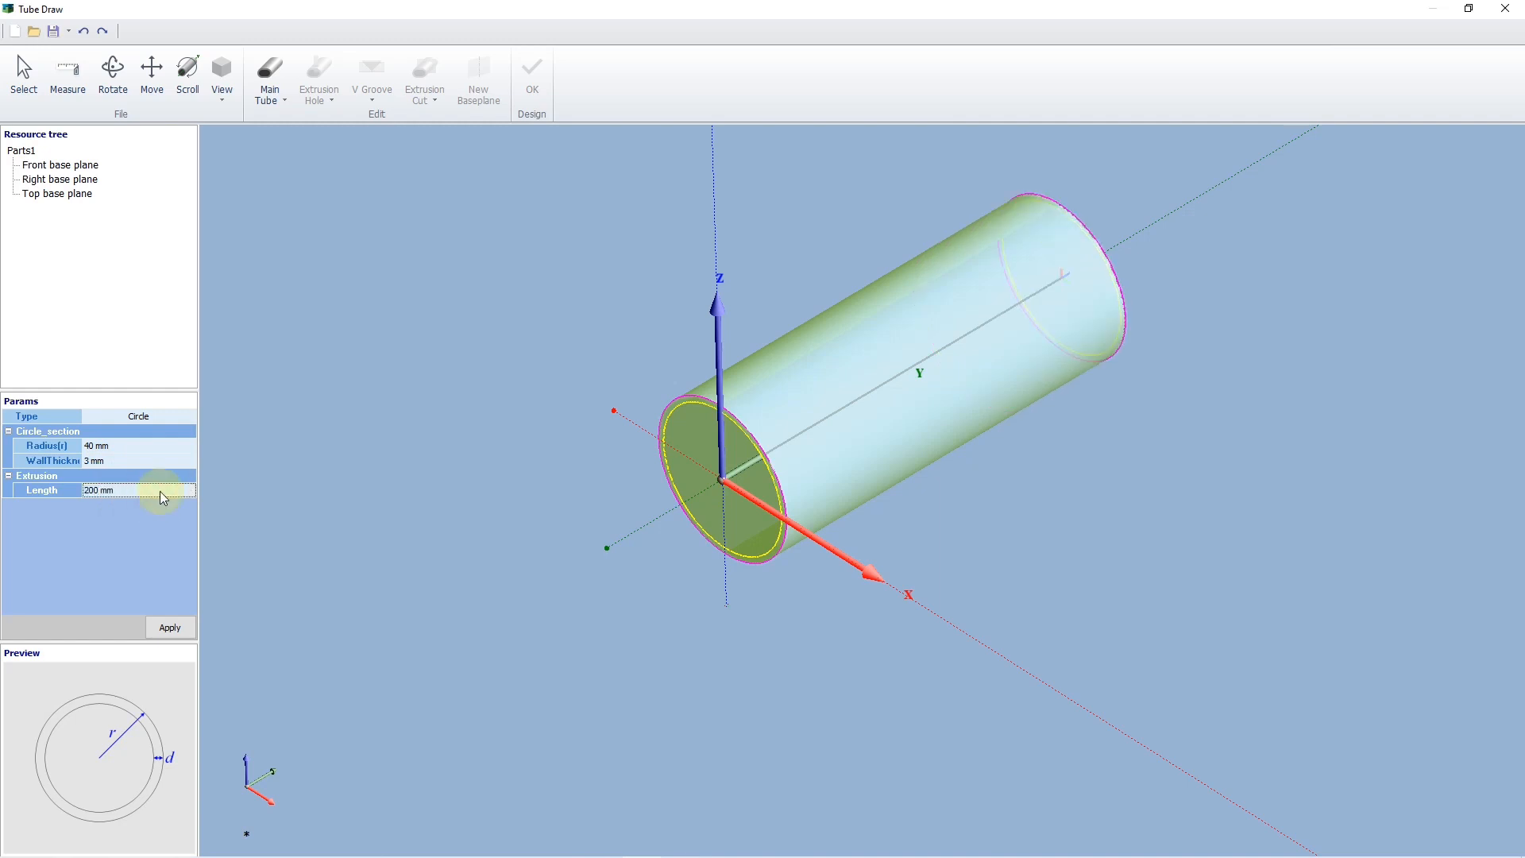
pyautogui.scroll(-2, 544, 516)
pyautogui.moveTo(544, 516)
pyautogui.mouseDown(button='middle')
pyautogui.moveTo(524, 564)
pyautogui.moveTo(565, 502)
pyautogui.mouseUp(button='middle')
pyautogui.click(163, 626)
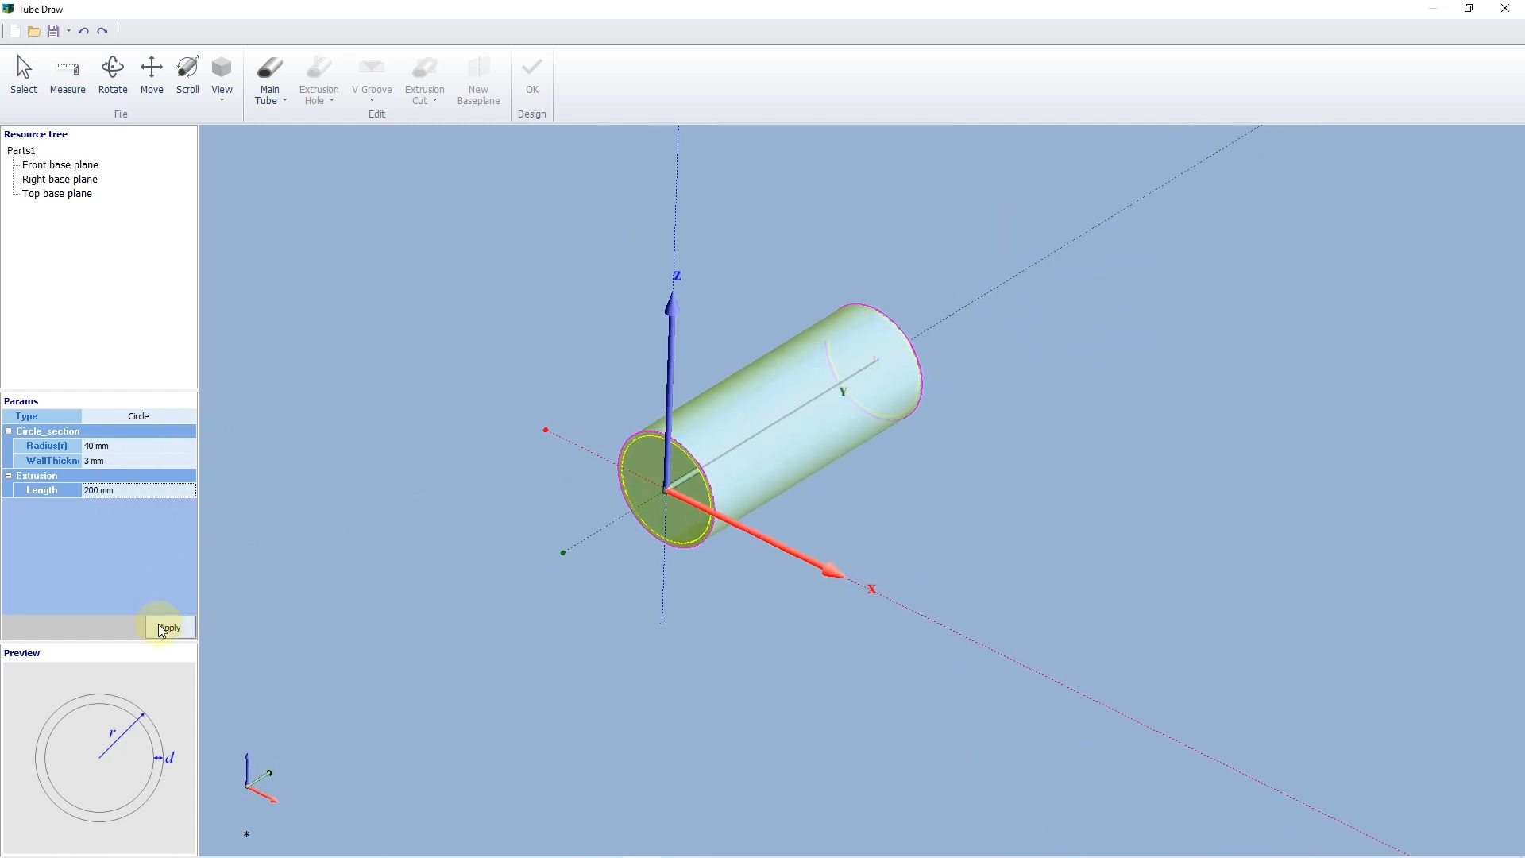
# Step: Add a circular extrusion hole through the main tube and turn off its array
pyautogui.click(330, 101)
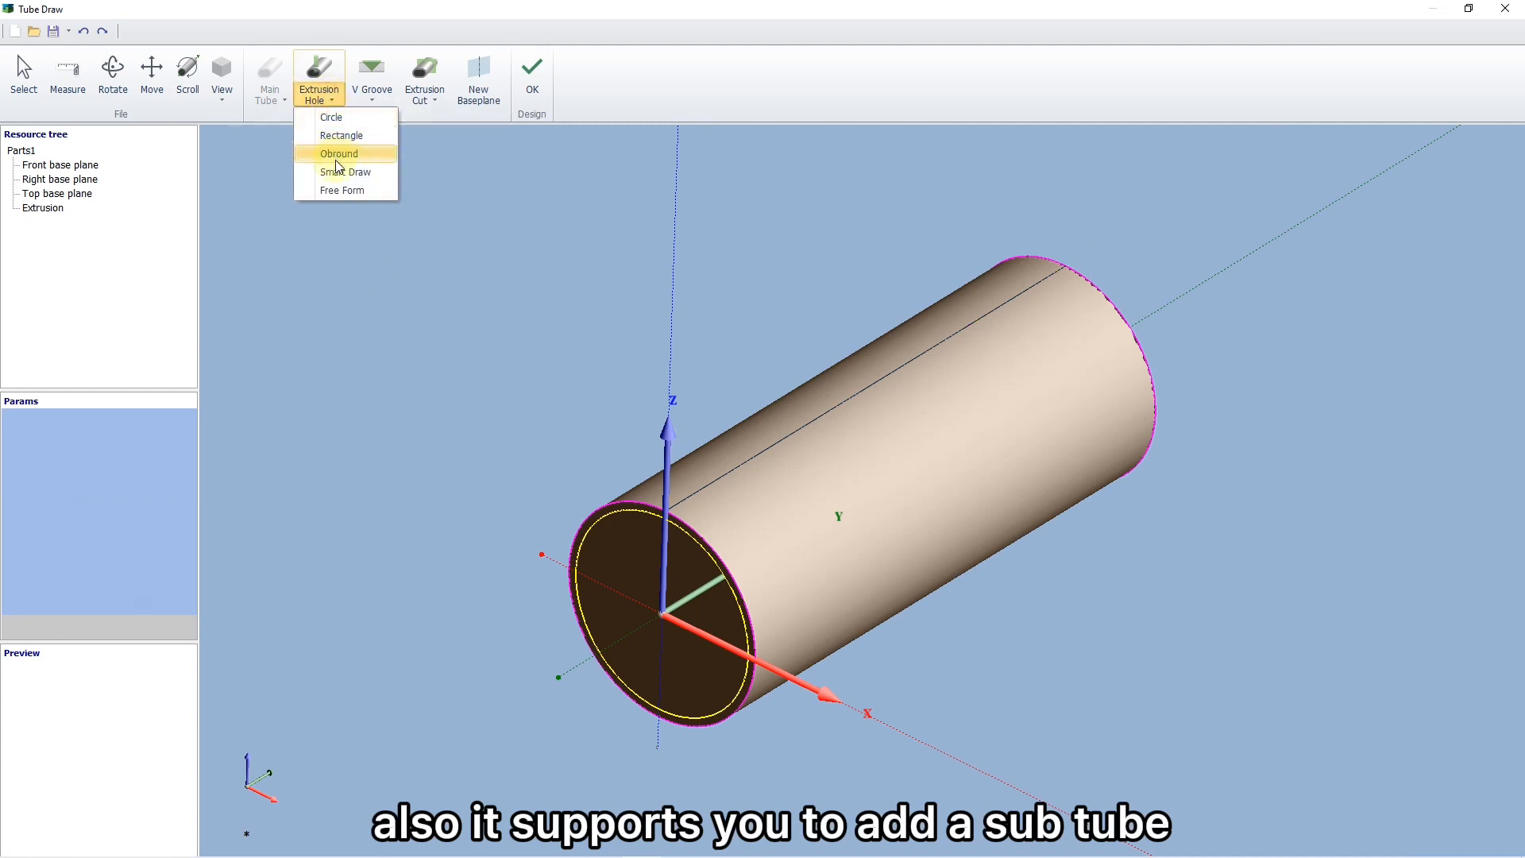
pyautogui.click(352, 125)
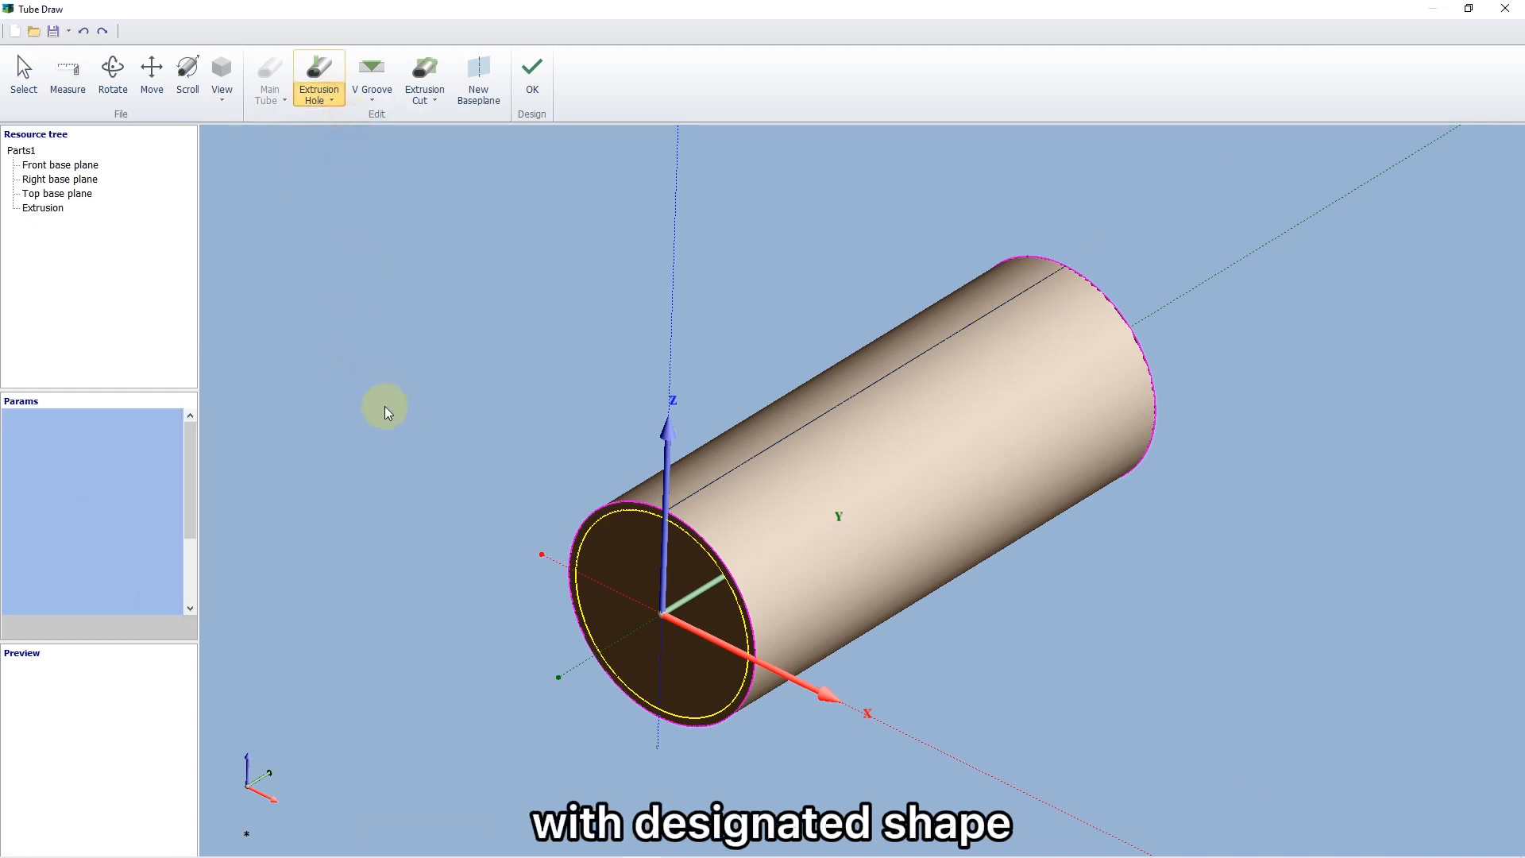
pyautogui.moveTo(374, 480); pyautogui.dragTo(337, 437, button='middle')
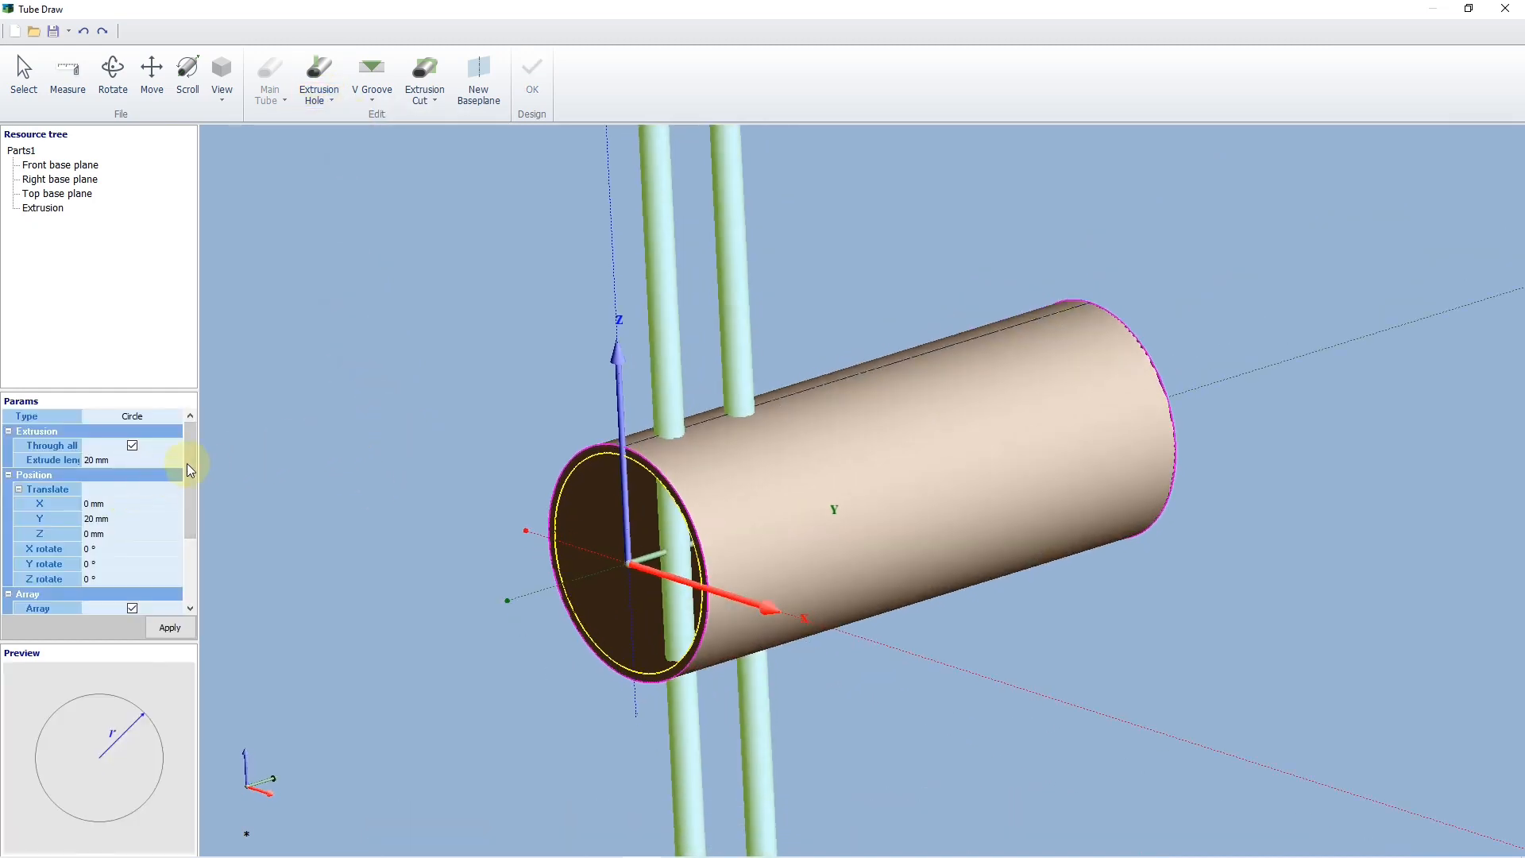
pyautogui.moveTo(190, 485); pyautogui.dragTo(192, 566)
pyautogui.click(133, 507)
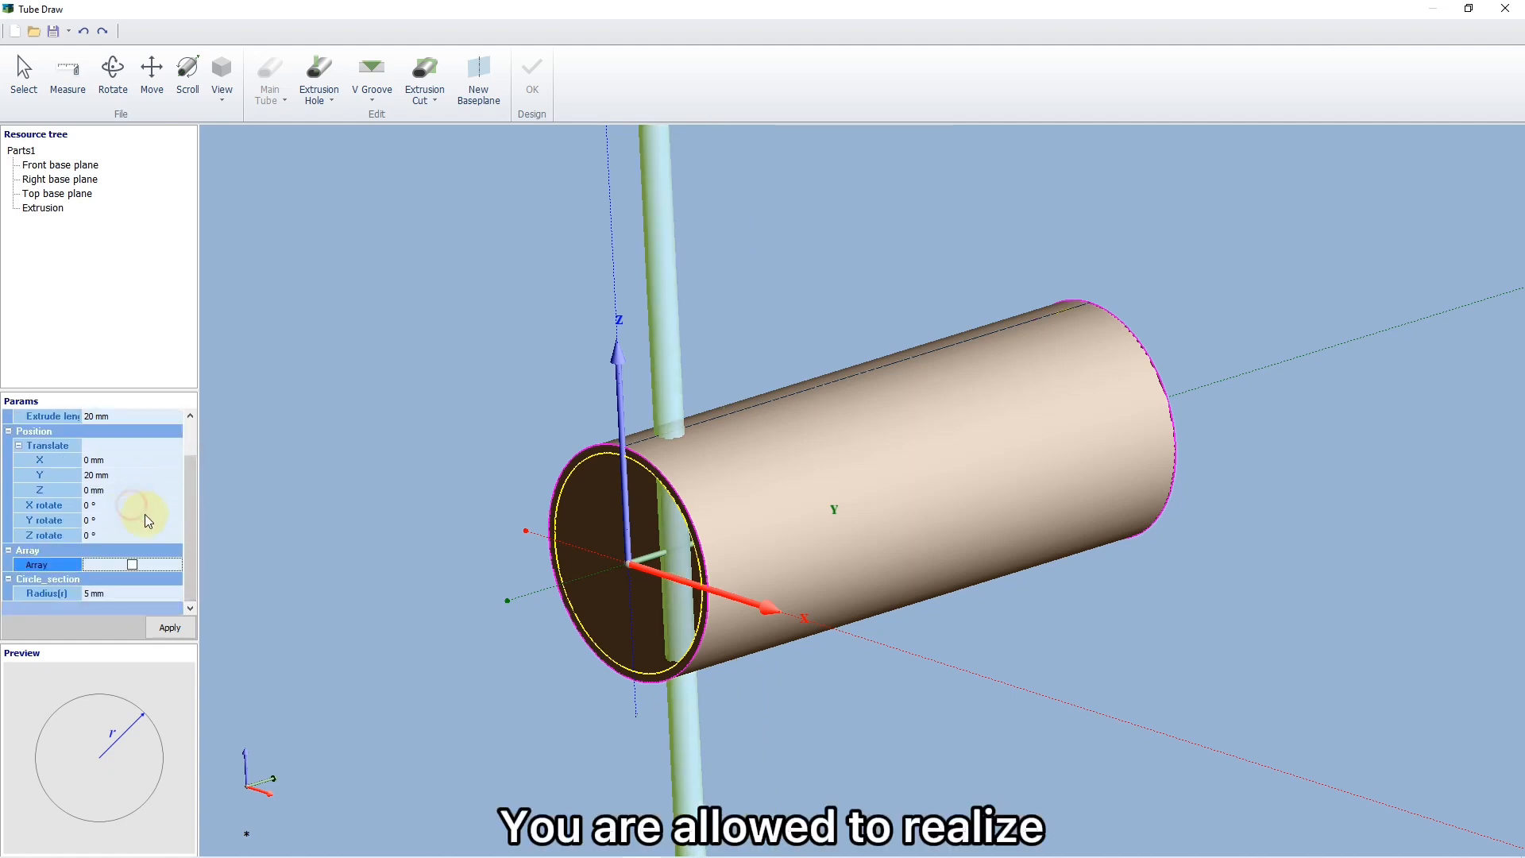
# Step: Set the hole's Y translation to 0 mm and its radius to 40 mm
pyautogui.click(114, 480)
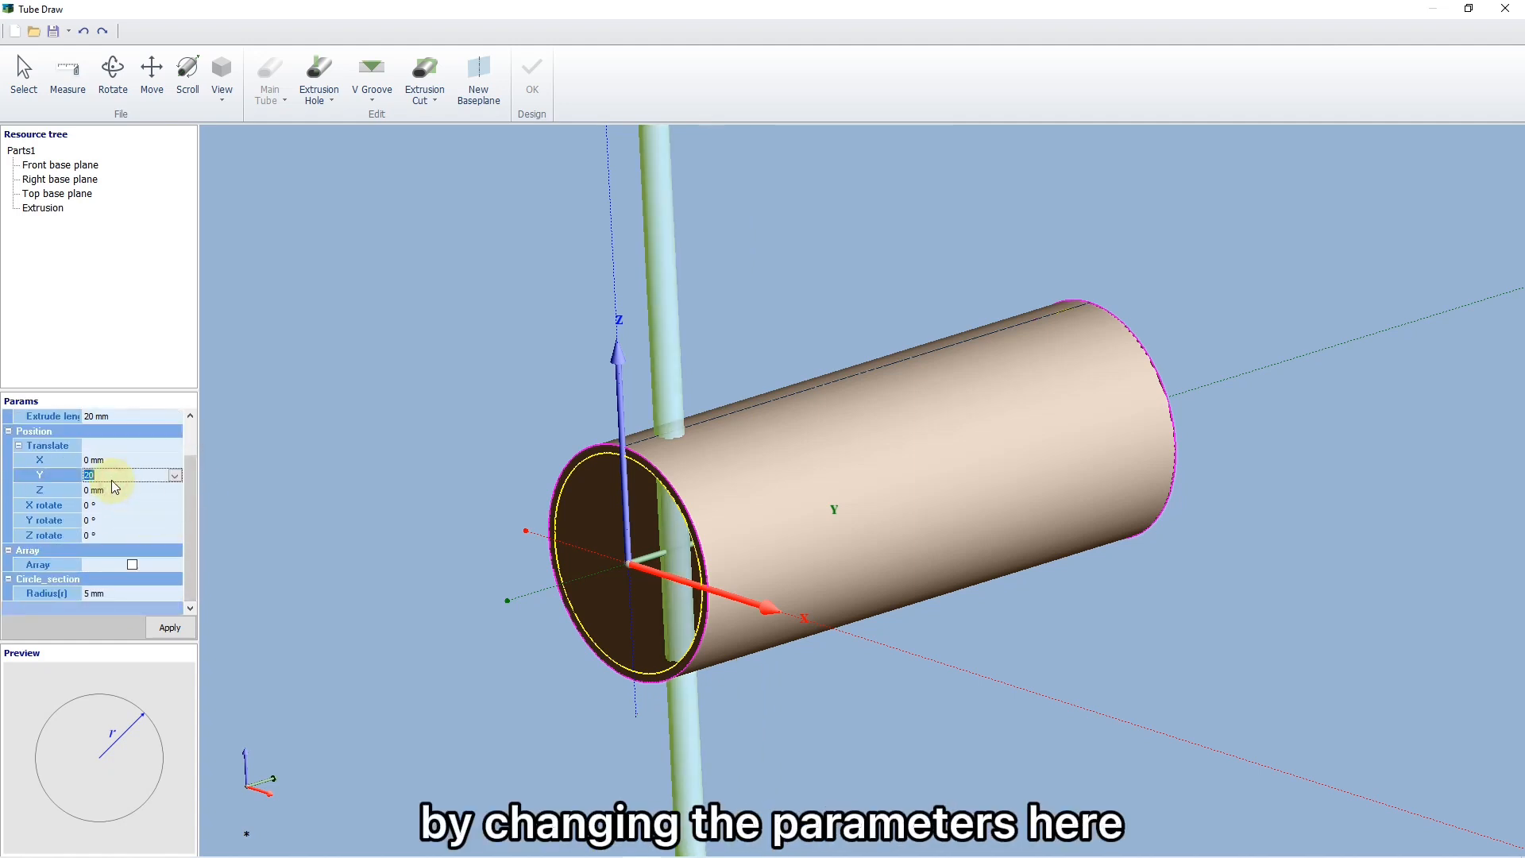
pyautogui.write('0')
pyautogui.press('Return')
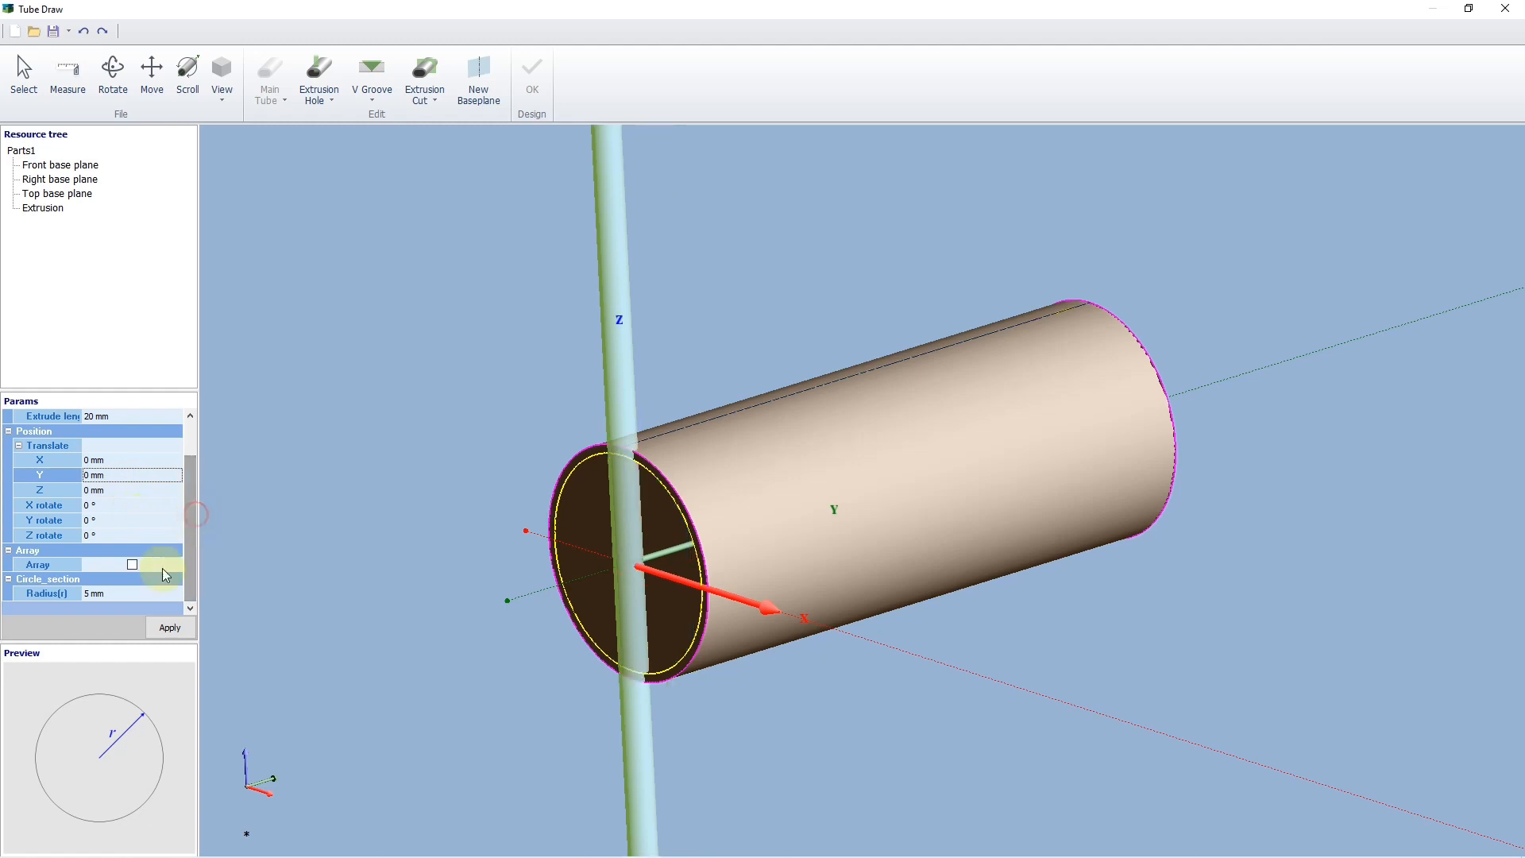
pyautogui.click(140, 594)
pyautogui.write('40')
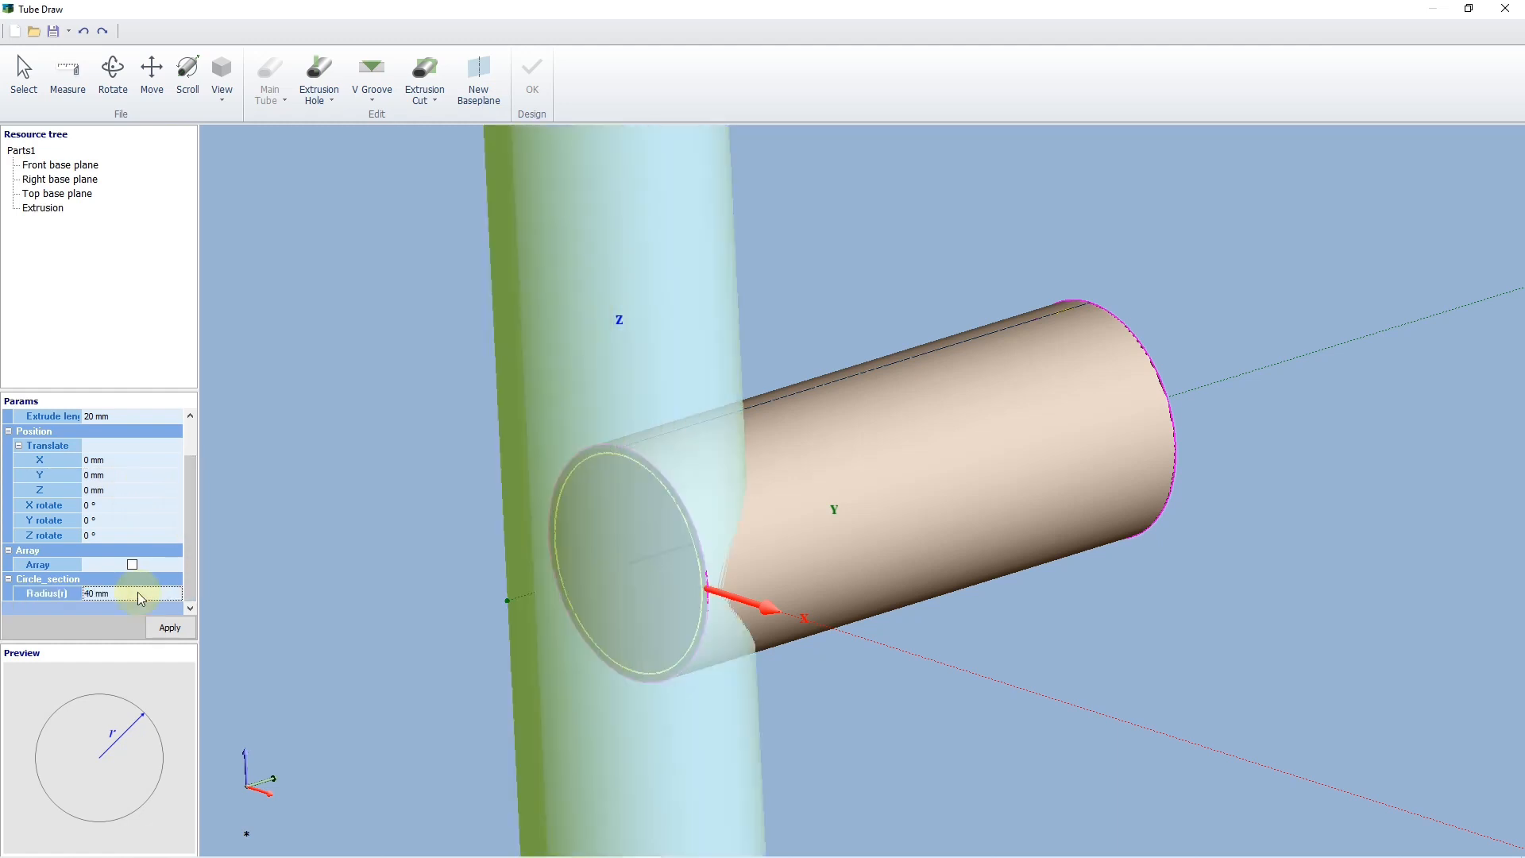
pyautogui.press('Return')
# Step: Apply the extrusion hole and finish the design to add the cut round tube to the parts list
pyautogui.moveTo(493, 555); pyautogui.dragTo(421, 656, button='middle')
pyautogui.click(163, 626)
pyautogui.click(533, 73)
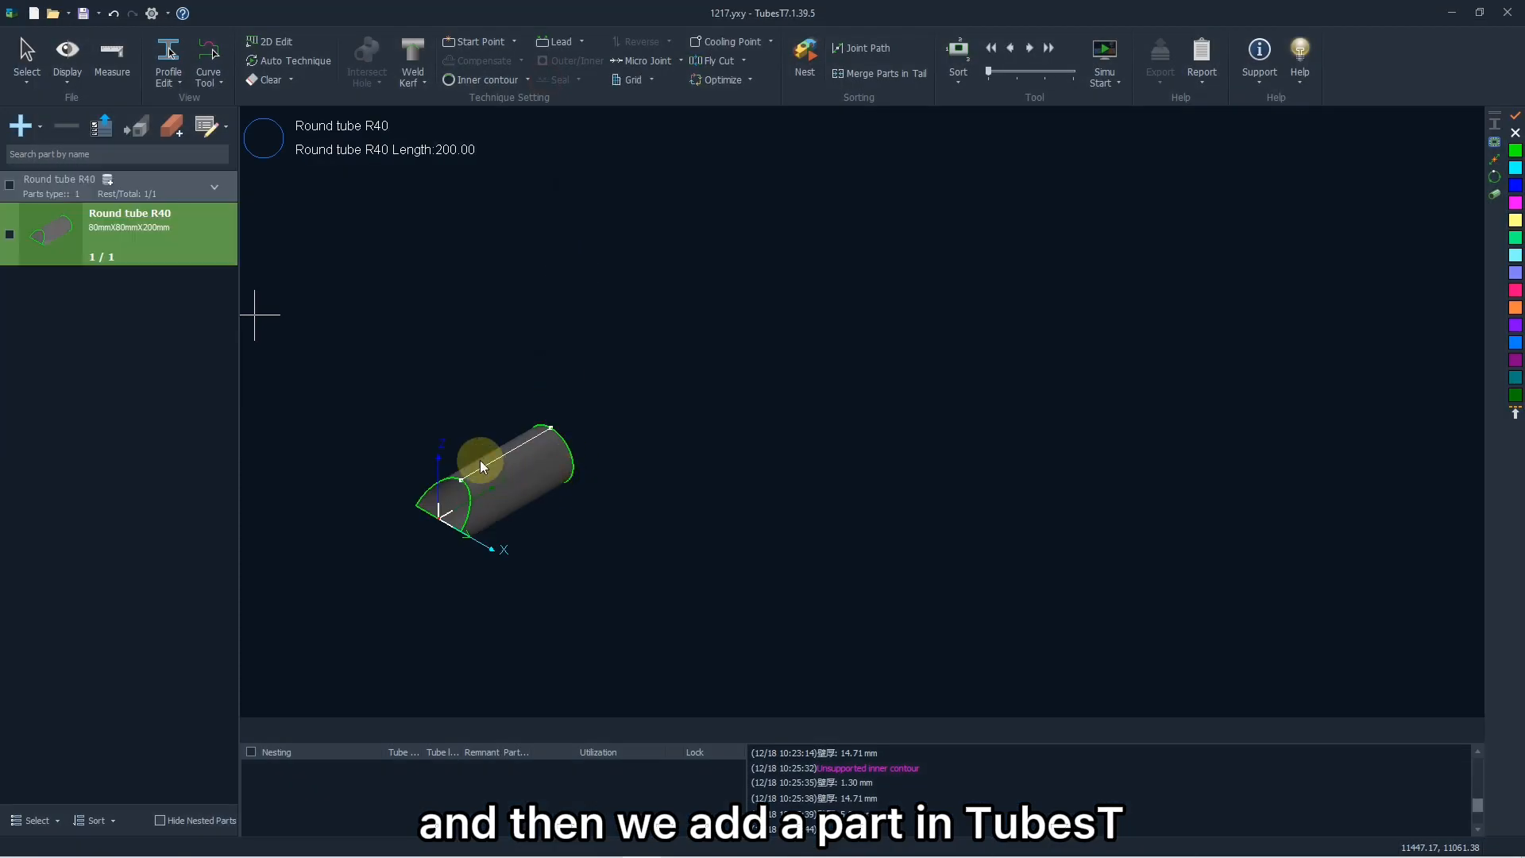
pyautogui.scroll(-2, 586, 517)
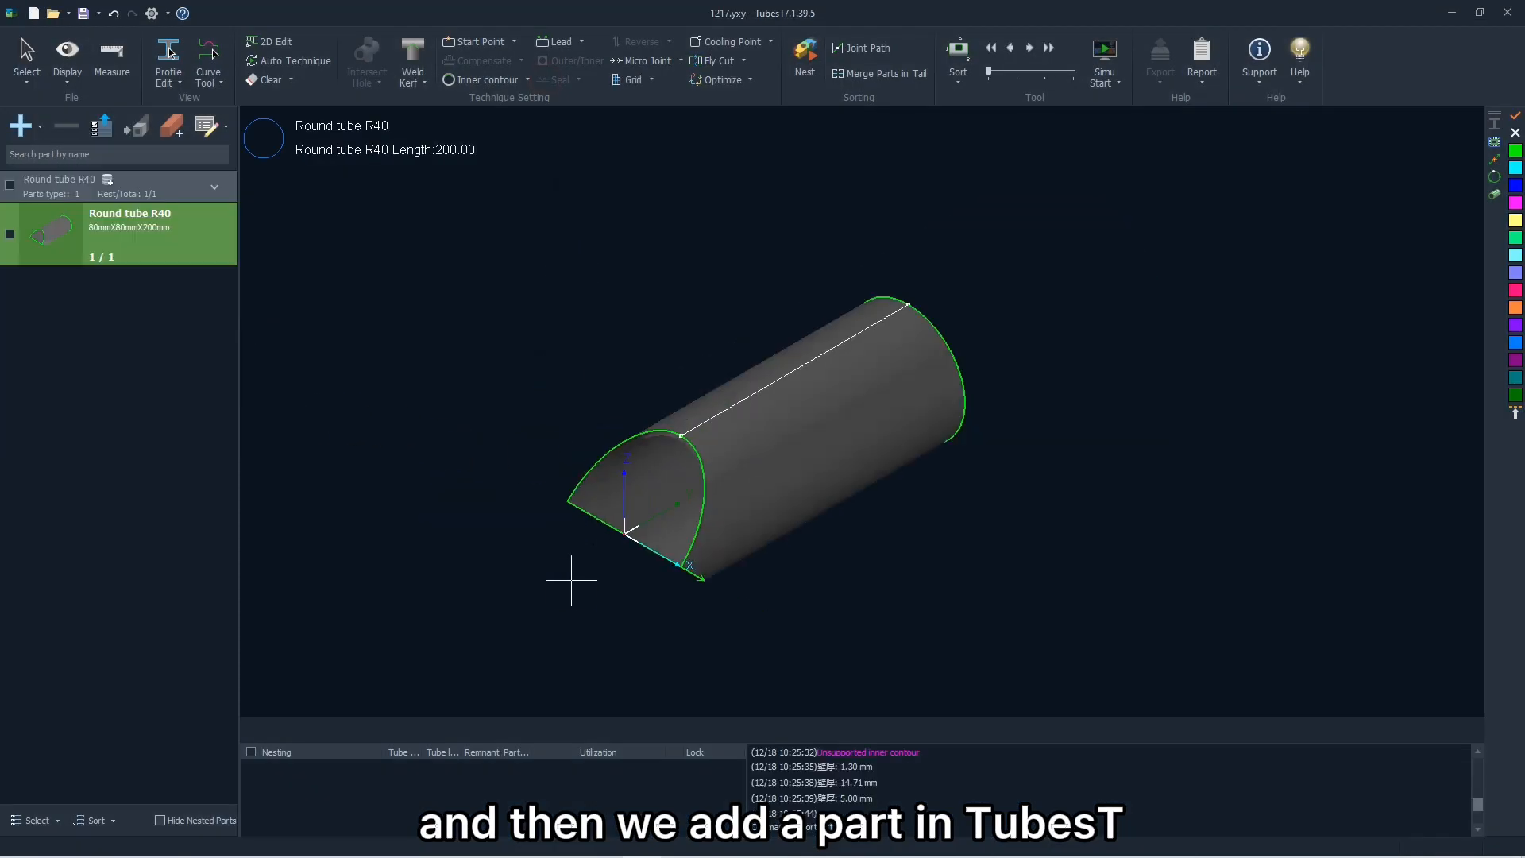
pyautogui.moveTo(570, 580); pyautogui.dragTo(515, 541, button='middle')
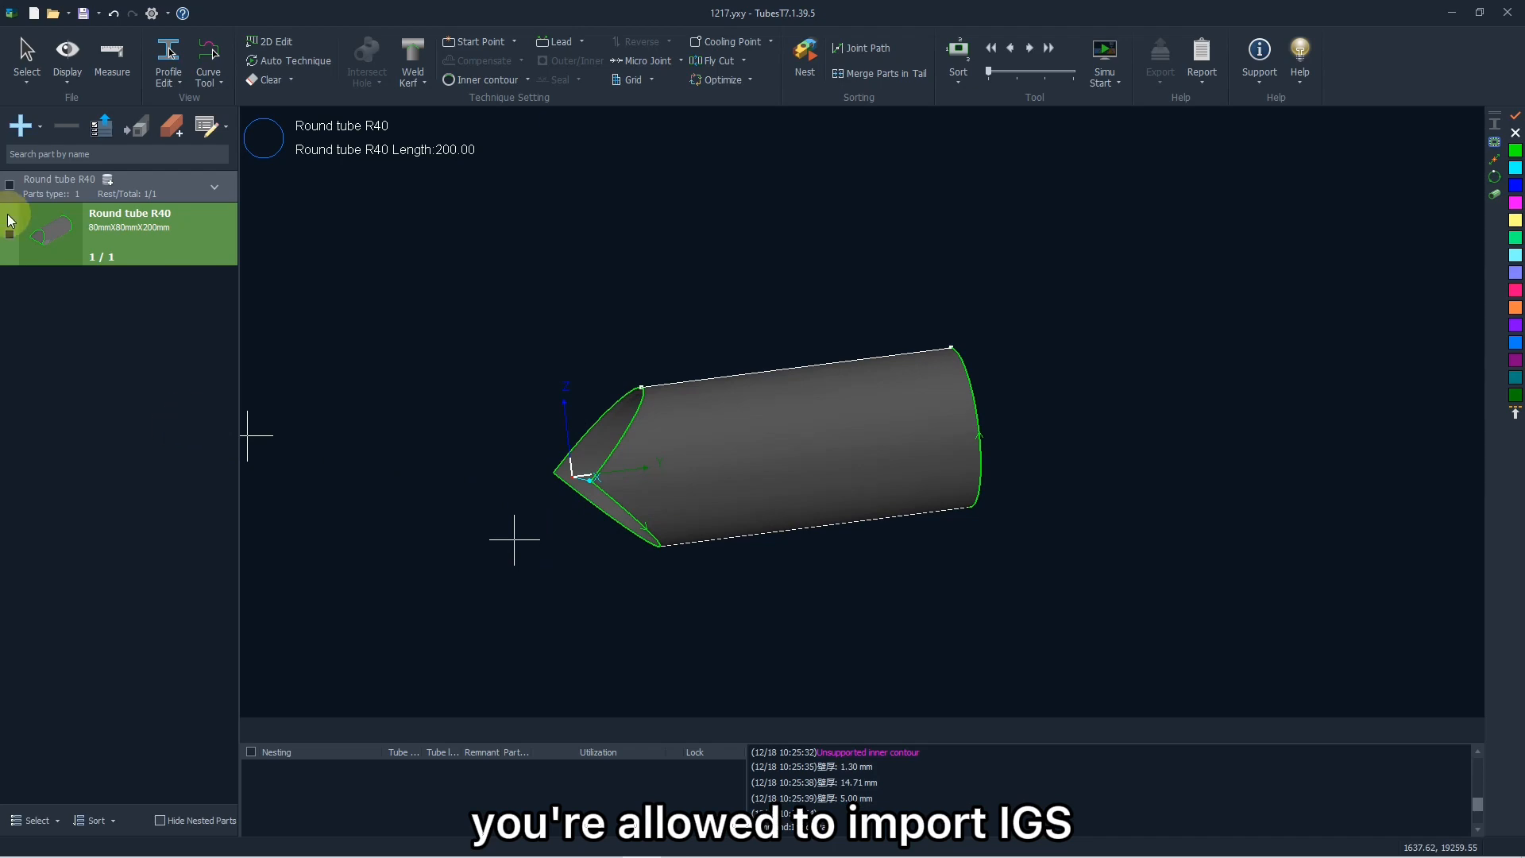
# Step: Start importing parts from file and preview the individual IGS drawings in the Drawings folder
pyautogui.click(25, 127)
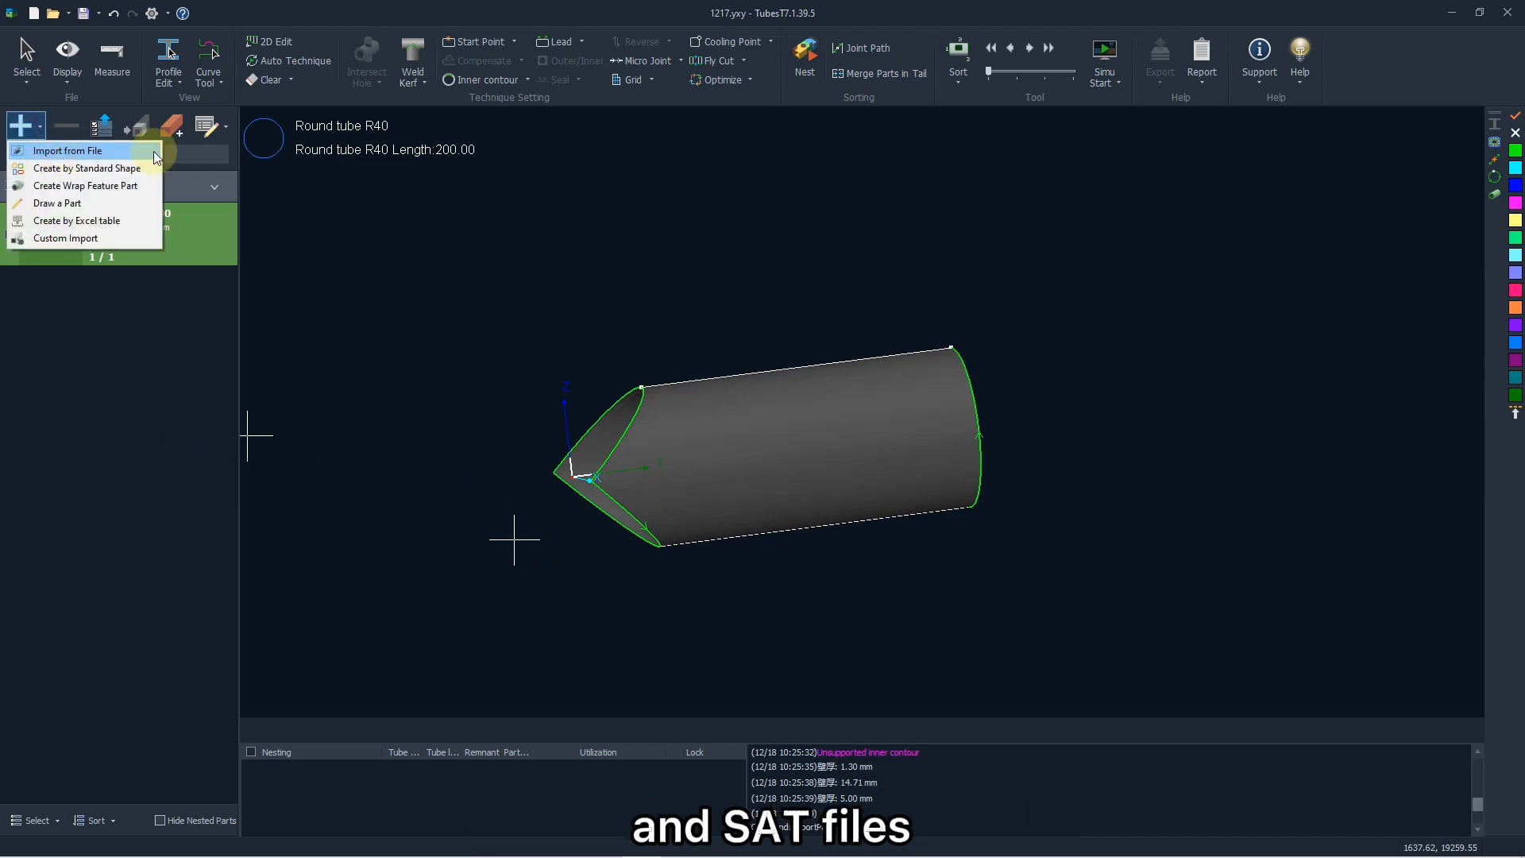
pyautogui.click(99, 152)
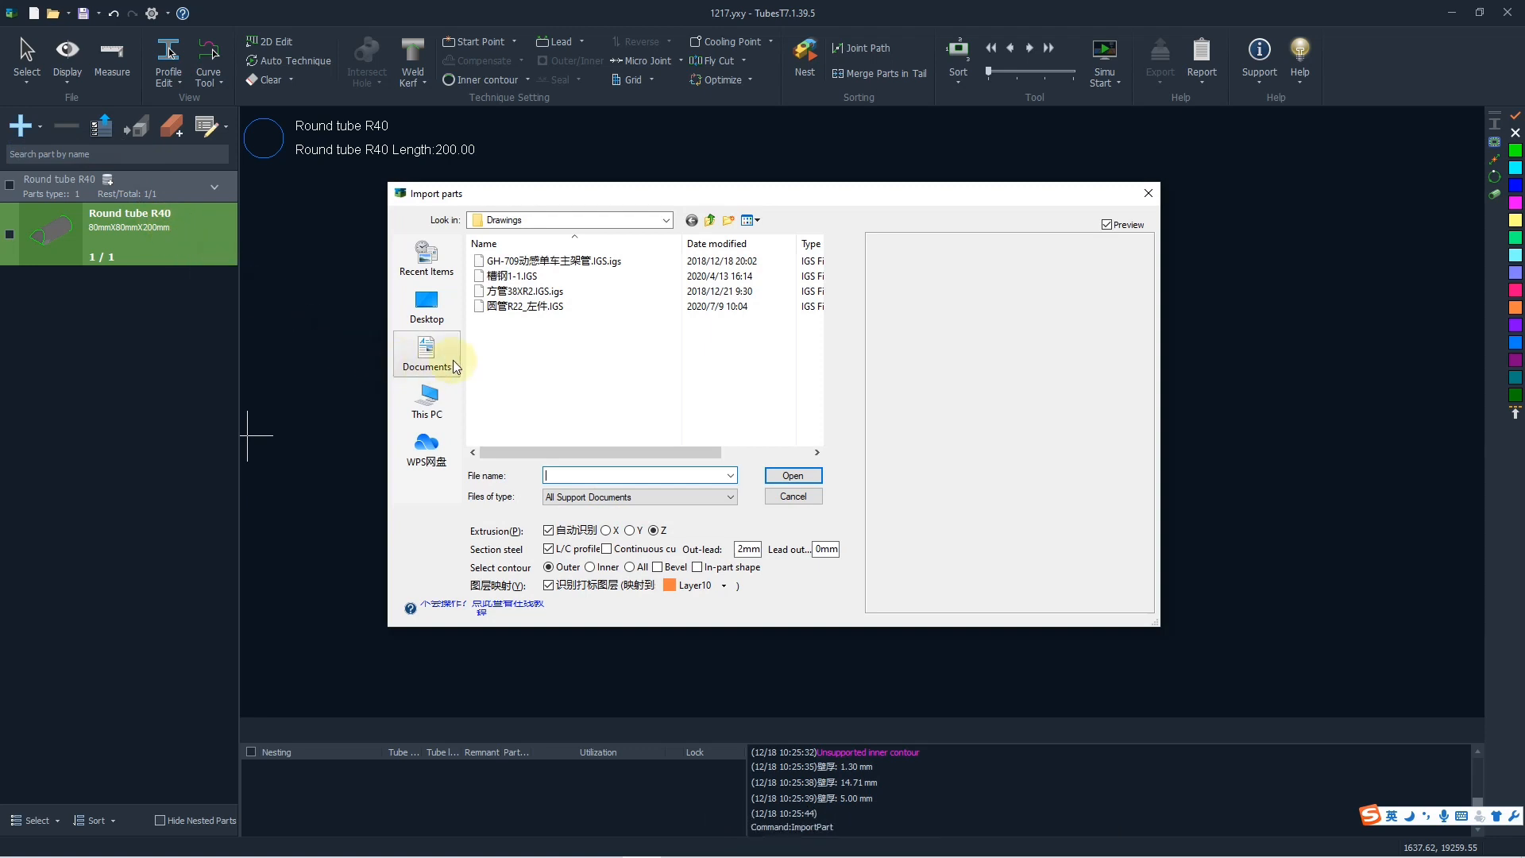
pyautogui.click(537, 264)
pyautogui.click(551, 277)
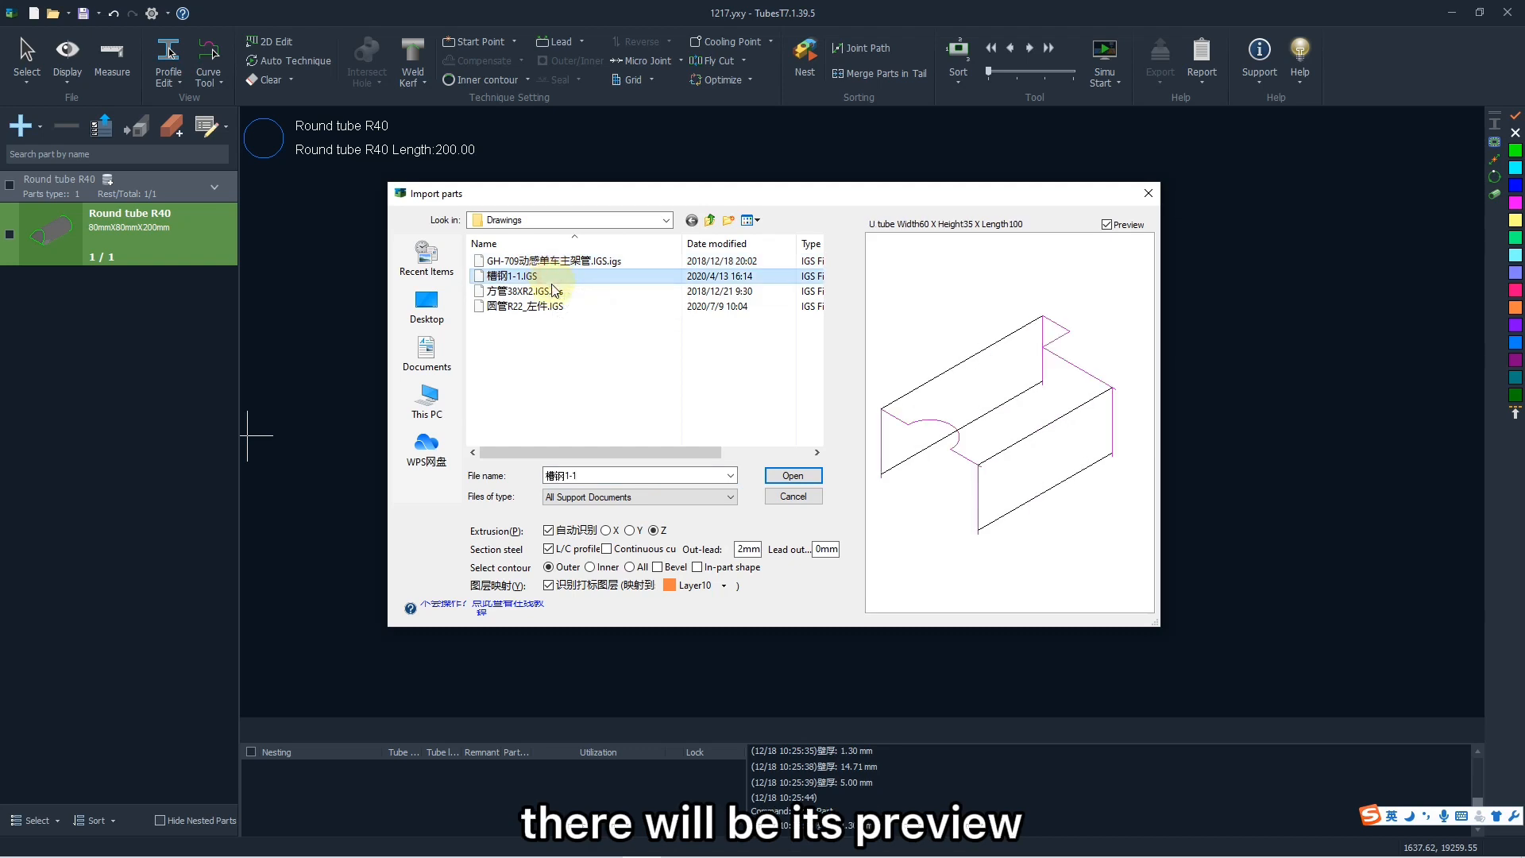
pyautogui.click(553, 291)
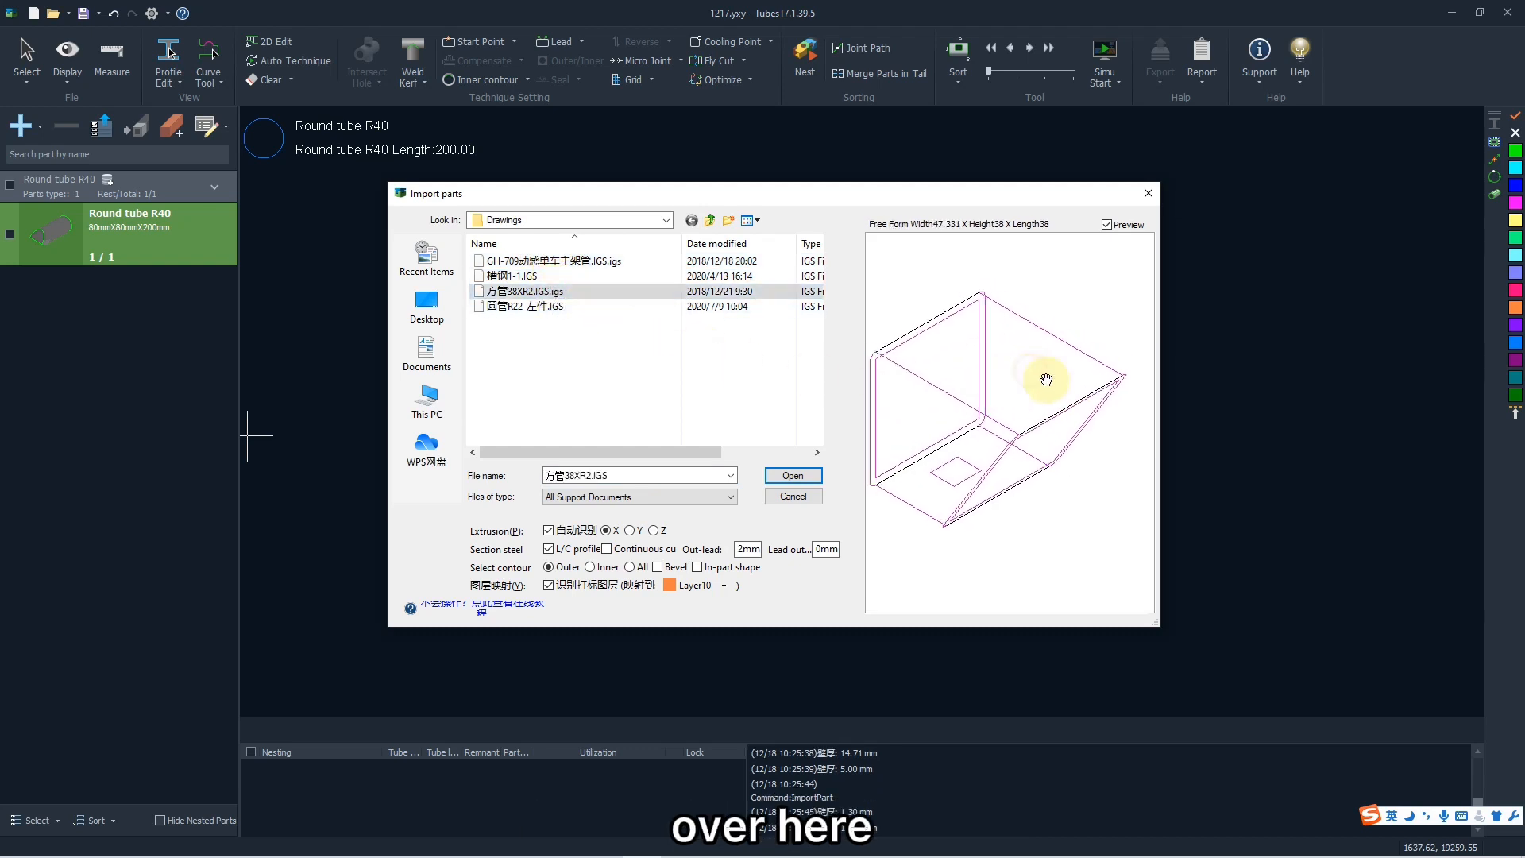
pyautogui.click(699, 309)
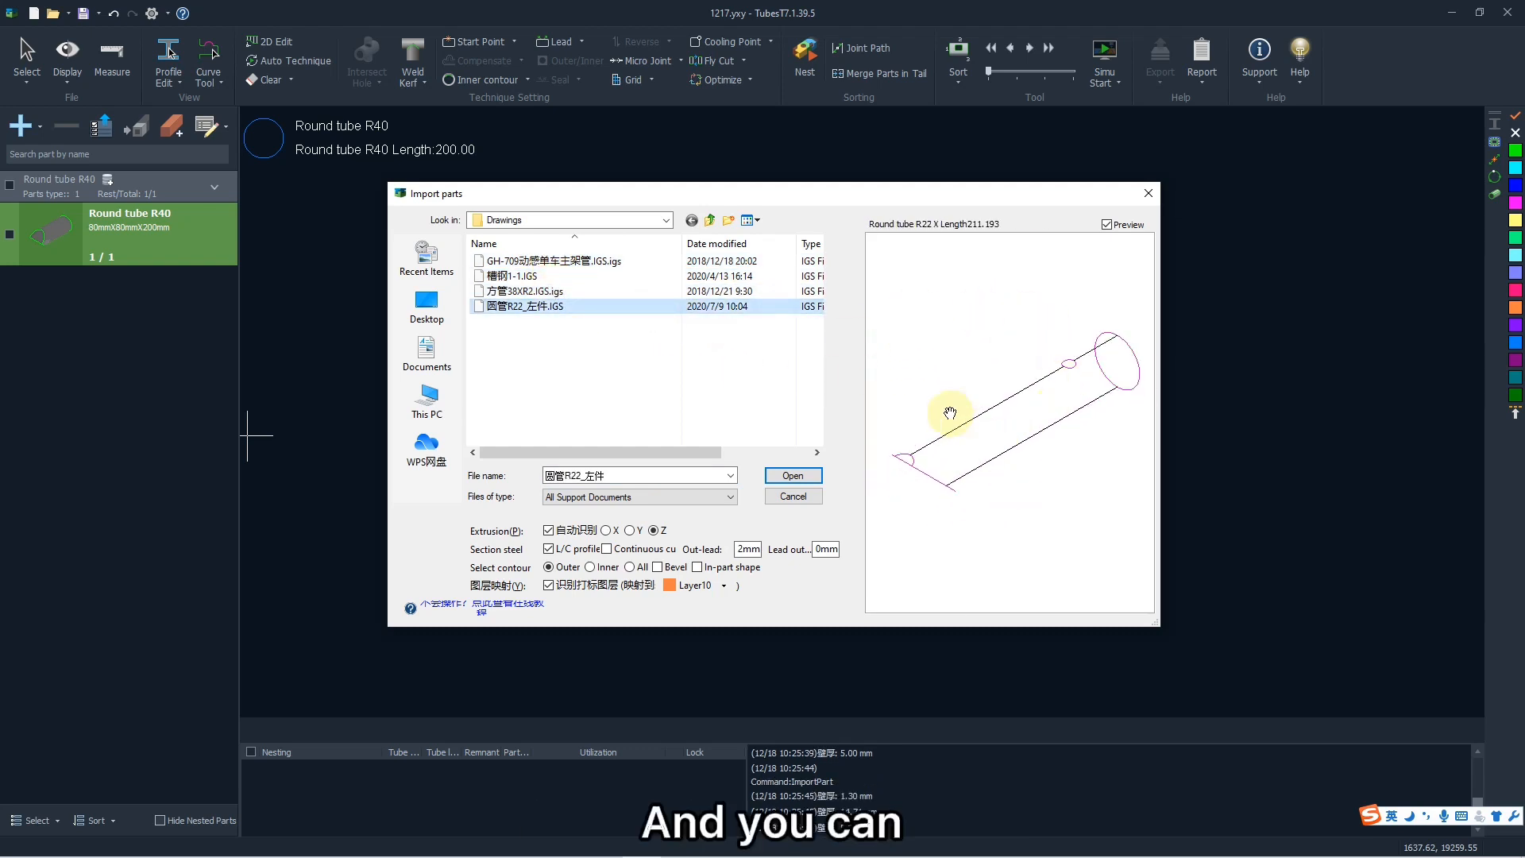
pyautogui.click(578, 353)
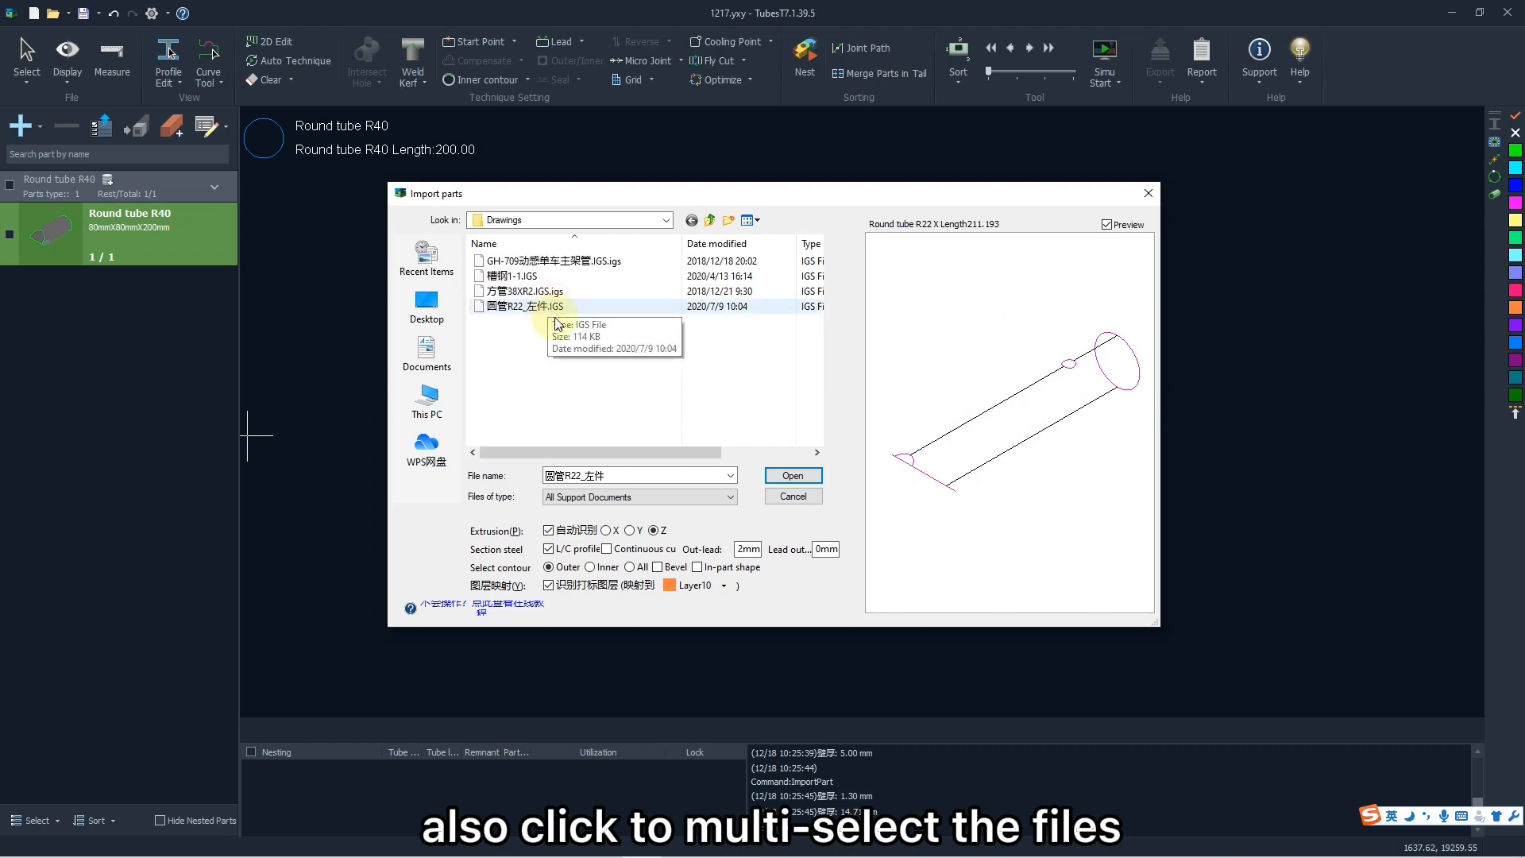
# Step: Try selecting all four IGS drawings as a continuous range, clearing the selection after each attempt
pyautogui.moveTo(572, 321); pyautogui.dragTo(676, 248)
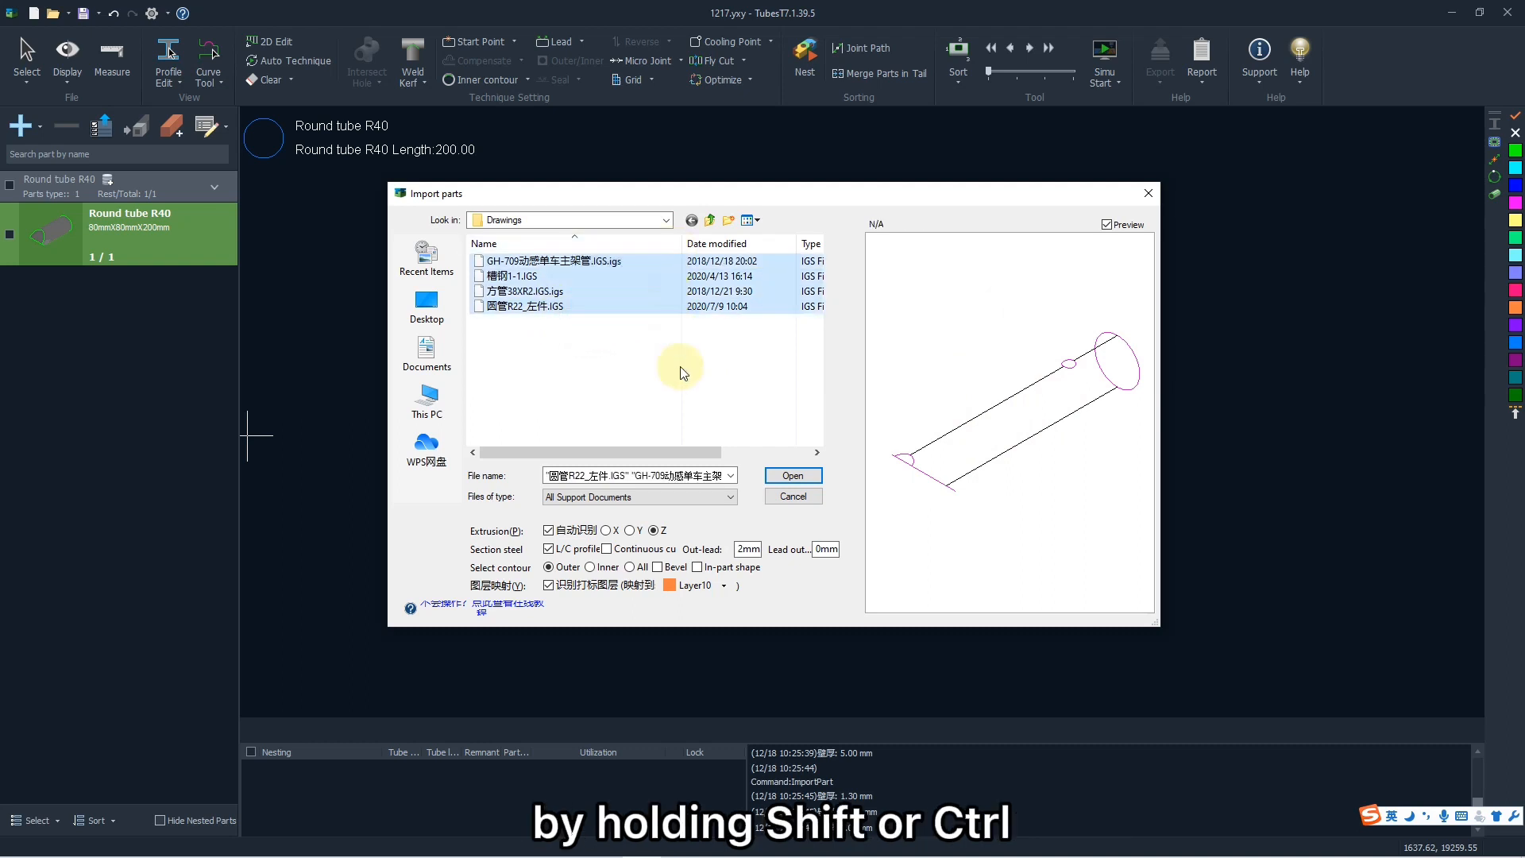
pyautogui.click(681, 367)
pyautogui.keyDown('shift'); pyautogui.click(601, 260); pyautogui.keyUp('shift')
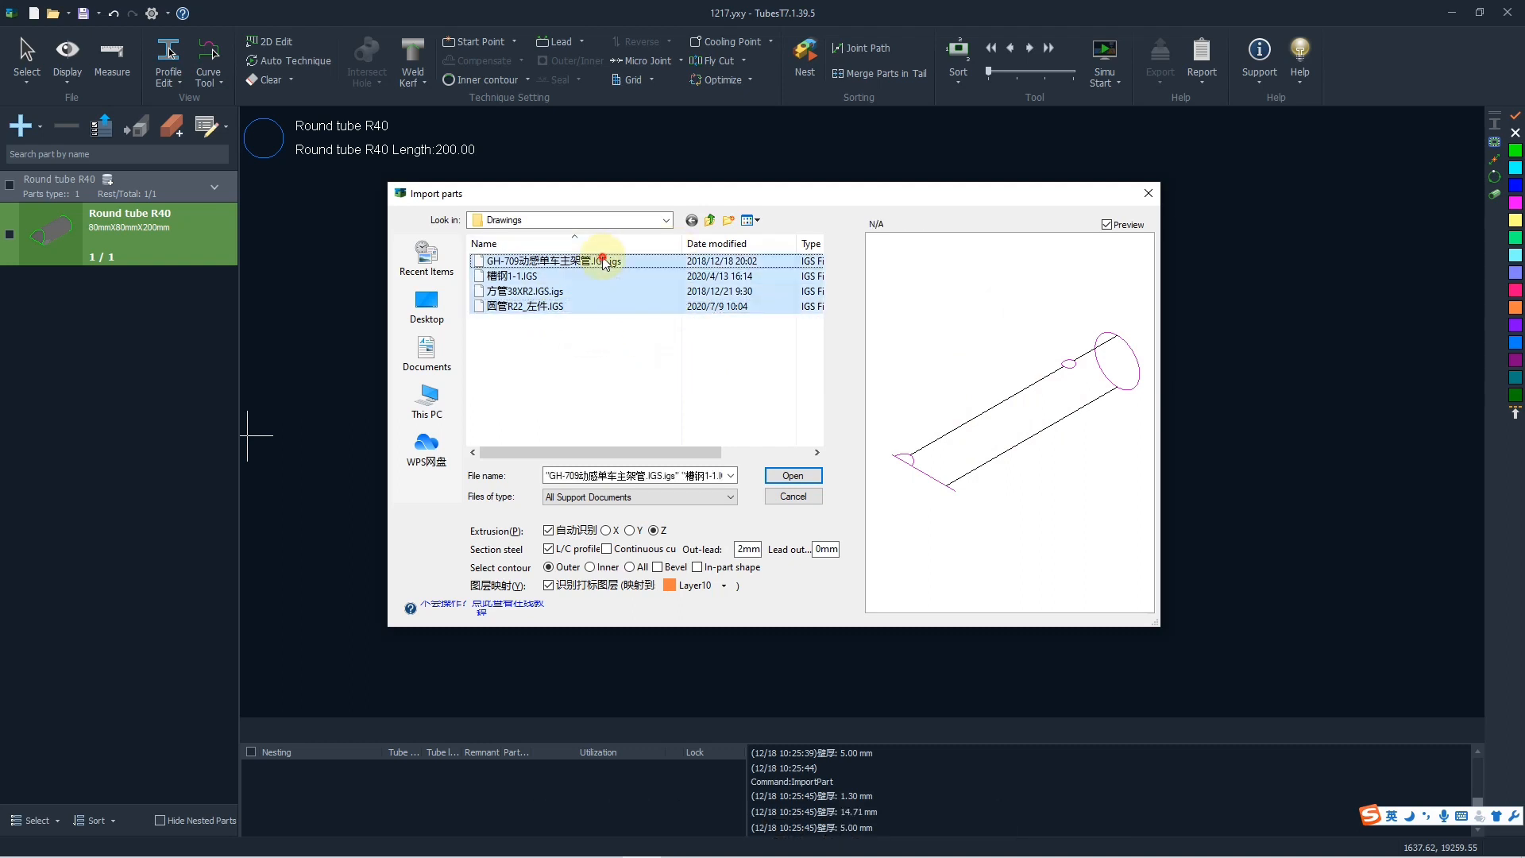
pyautogui.click(633, 354)
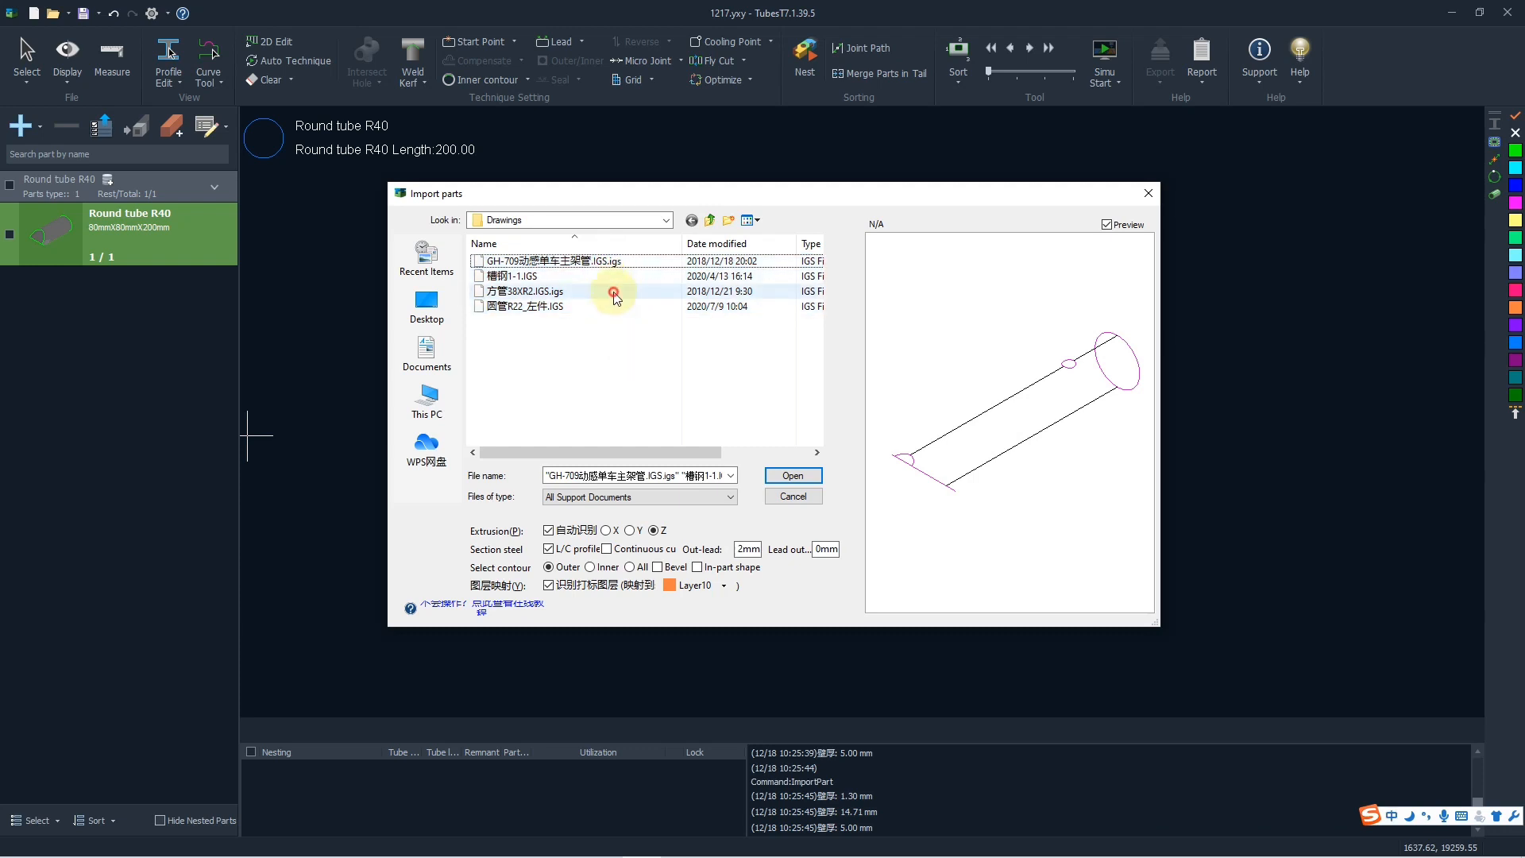
pyautogui.keyDown('shift'); pyautogui.click(613, 293); pyautogui.keyUp('shift')
pyautogui.keyDown('shift'); pyautogui.click(614, 268); pyautogui.keyUp('shift')
pyautogui.click(635, 354)
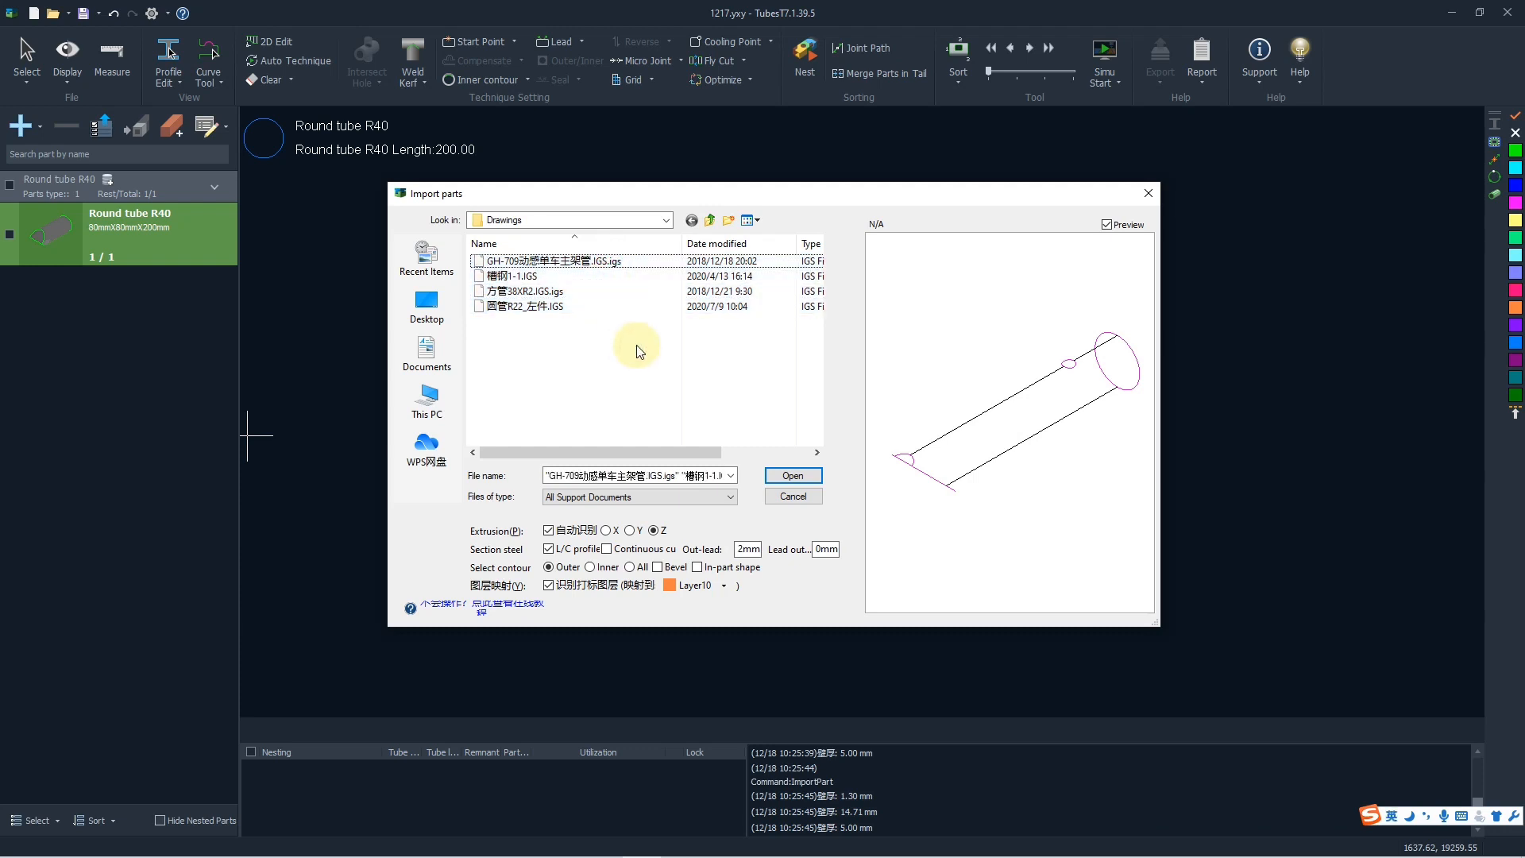
# Step: Try adding the four IGS drawings to the selection one at a time, and clear the selection
pyautogui.click(618, 308)
pyautogui.keyDown('ctrl'); pyautogui.click(628, 261); pyautogui.keyUp('ctrl')
pyautogui.keyDown('ctrl'); pyautogui.click(680, 291); pyautogui.keyUp('ctrl')
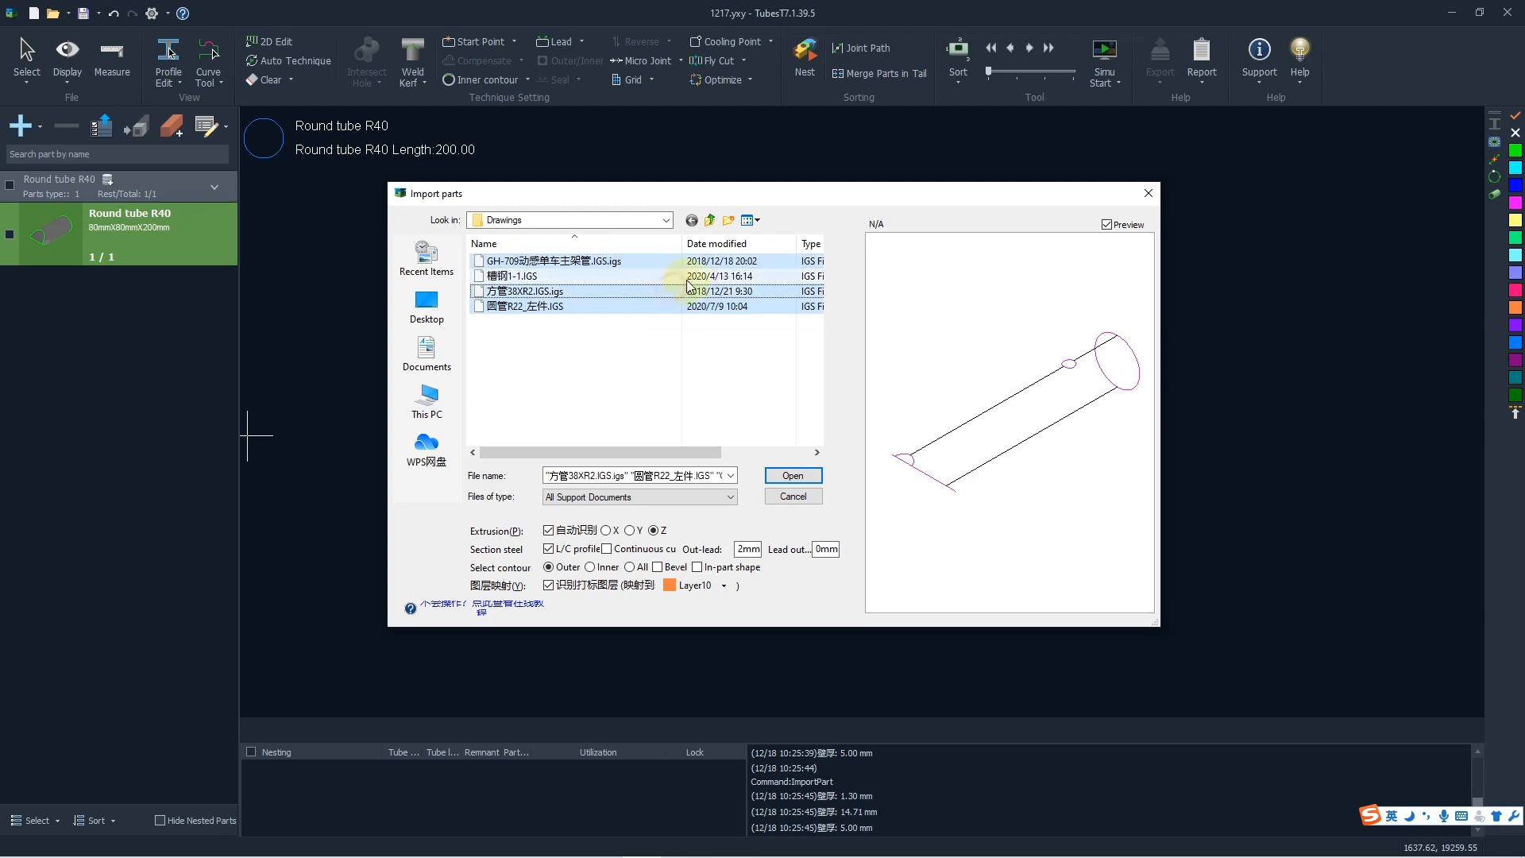
pyautogui.keyDown('ctrl'); pyautogui.click(700, 276); pyautogui.keyUp('ctrl')
pyautogui.click(719, 369)
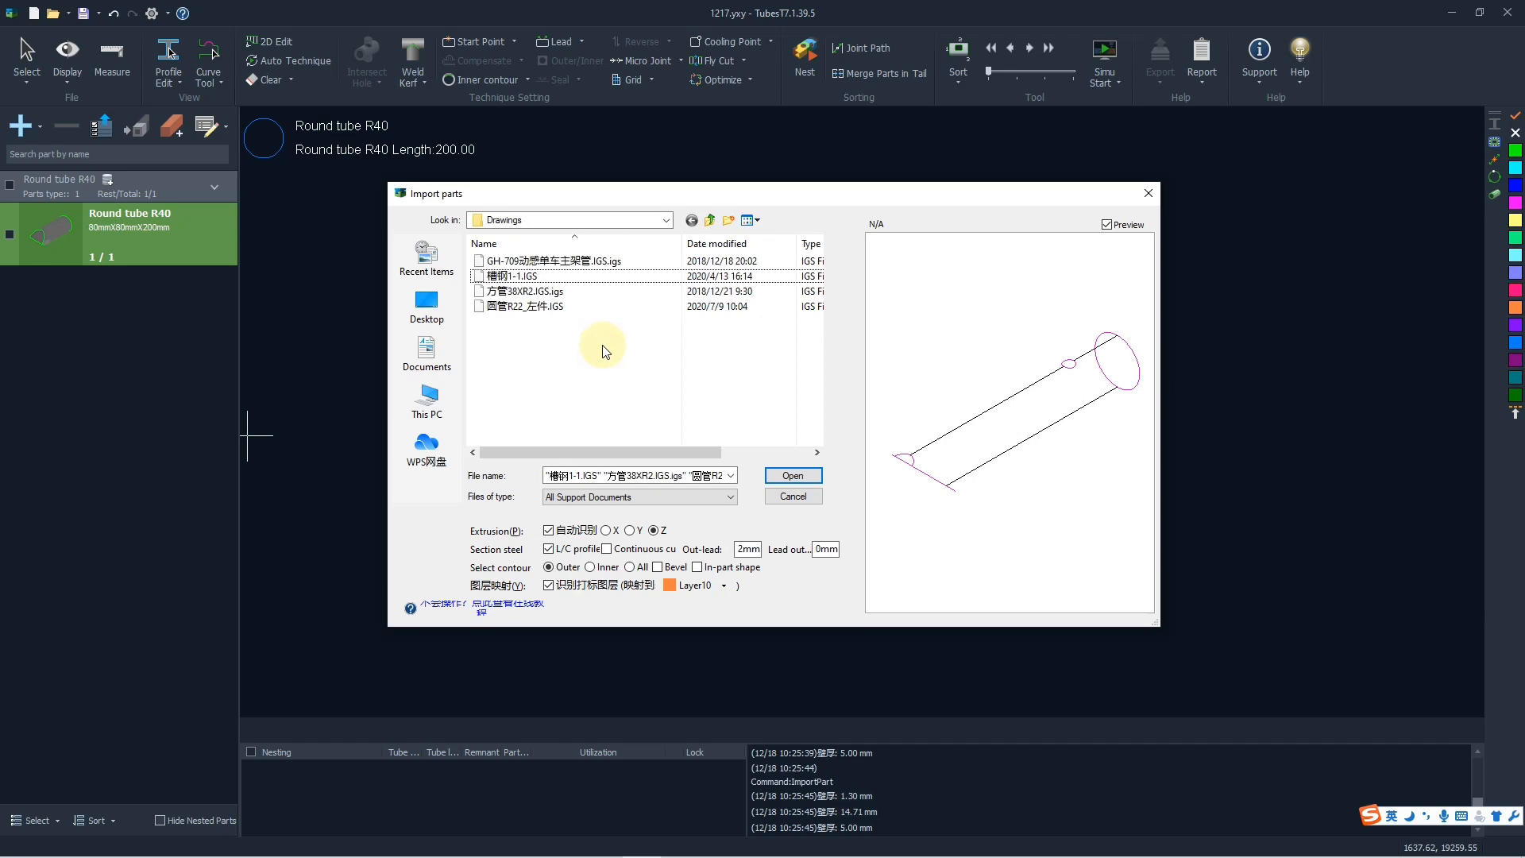
# Step: Import all four IGS drawings from the Drawings folder together and select the U-tube part 槽钢1-1 in the parts list
pyautogui.moveTo(600, 356); pyautogui.dragTo(651, 250)
pyautogui.click(792, 475)
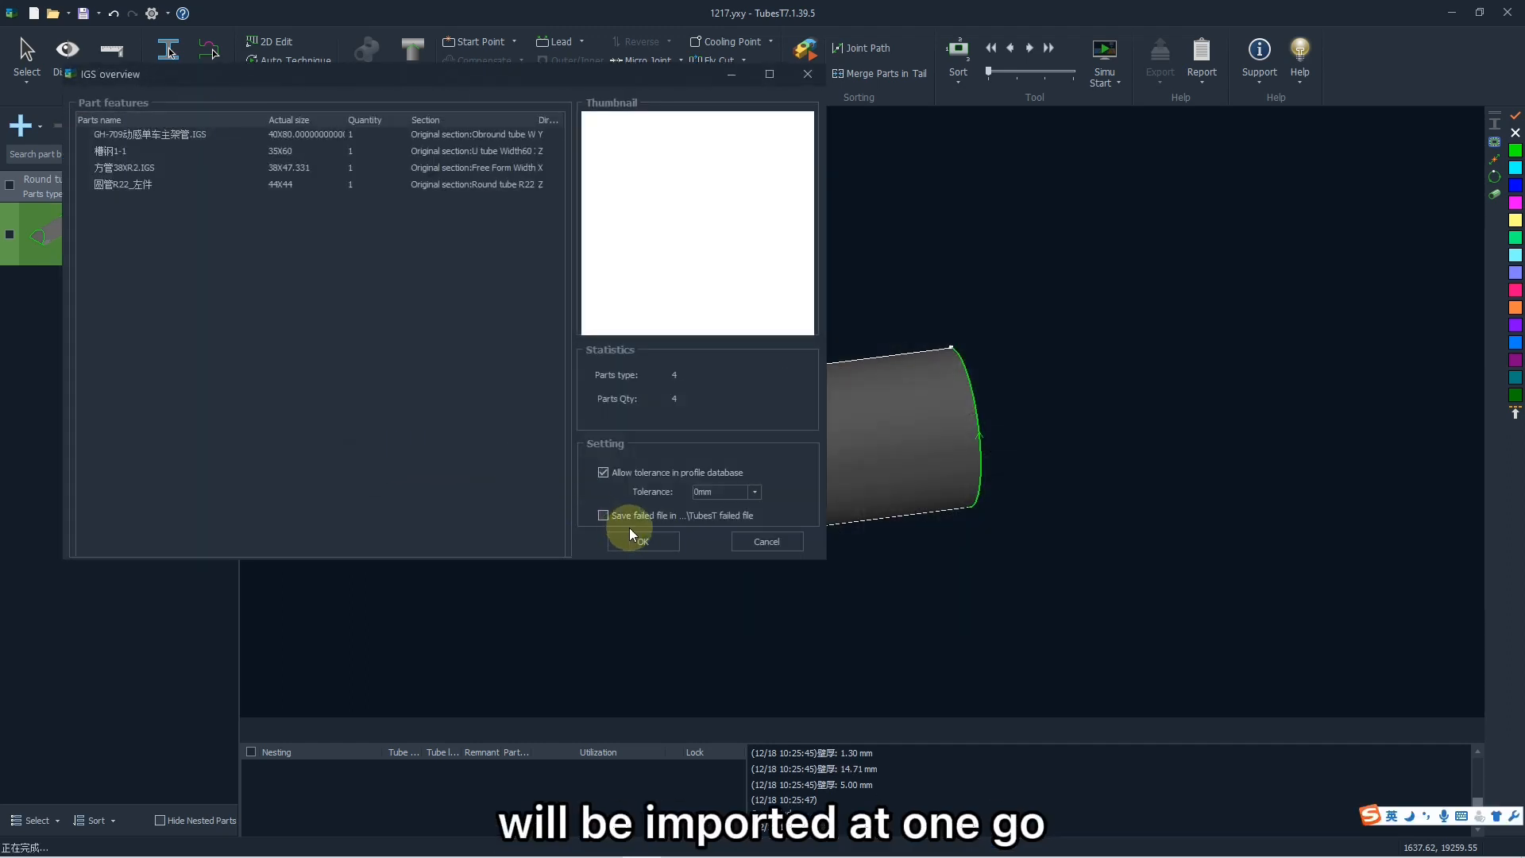
pyautogui.click(631, 532)
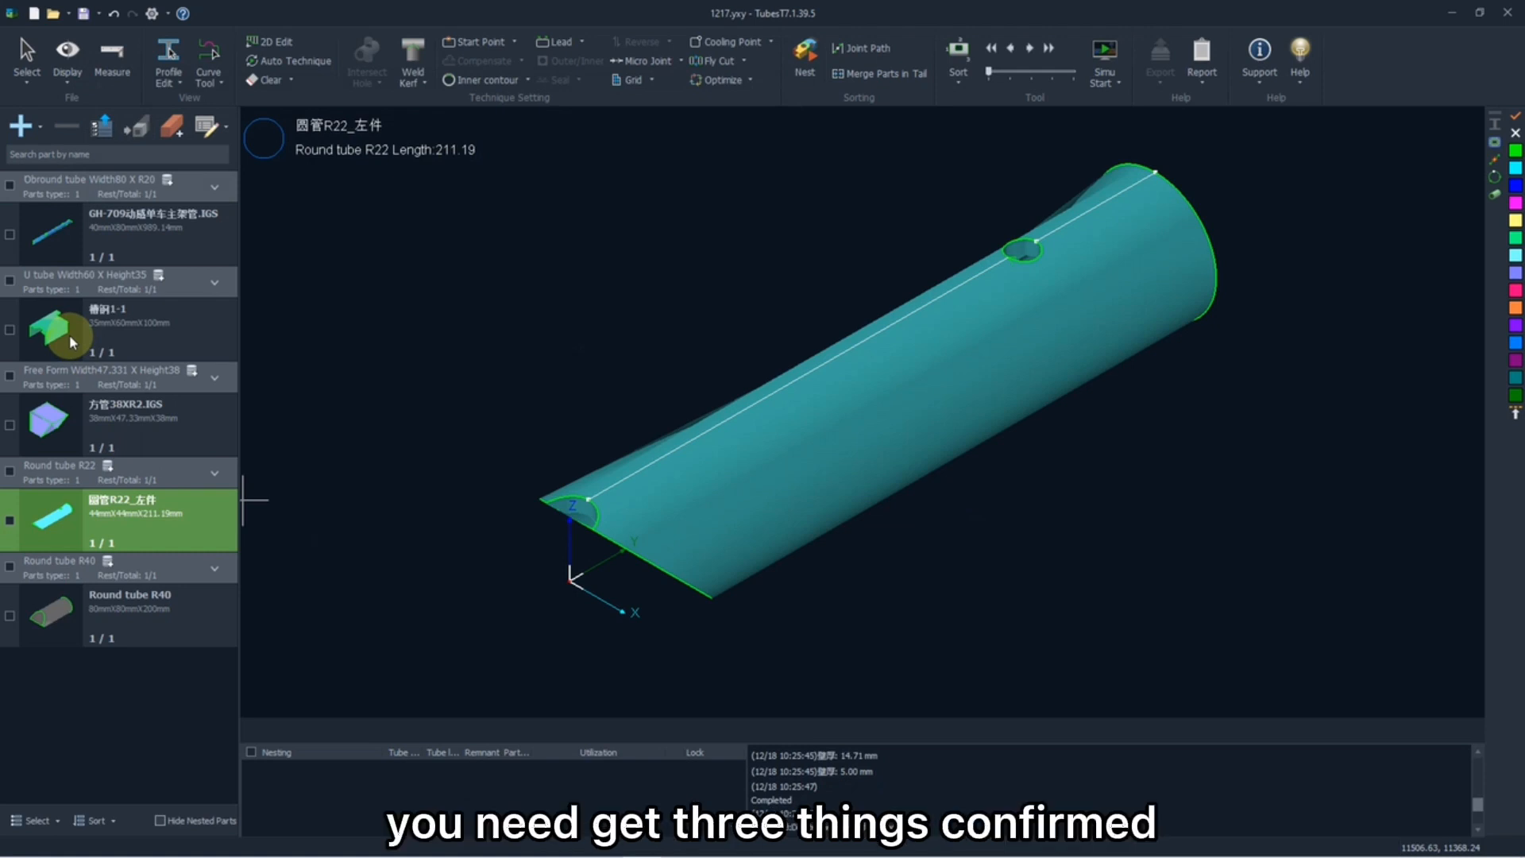
pyautogui.click(70, 335)
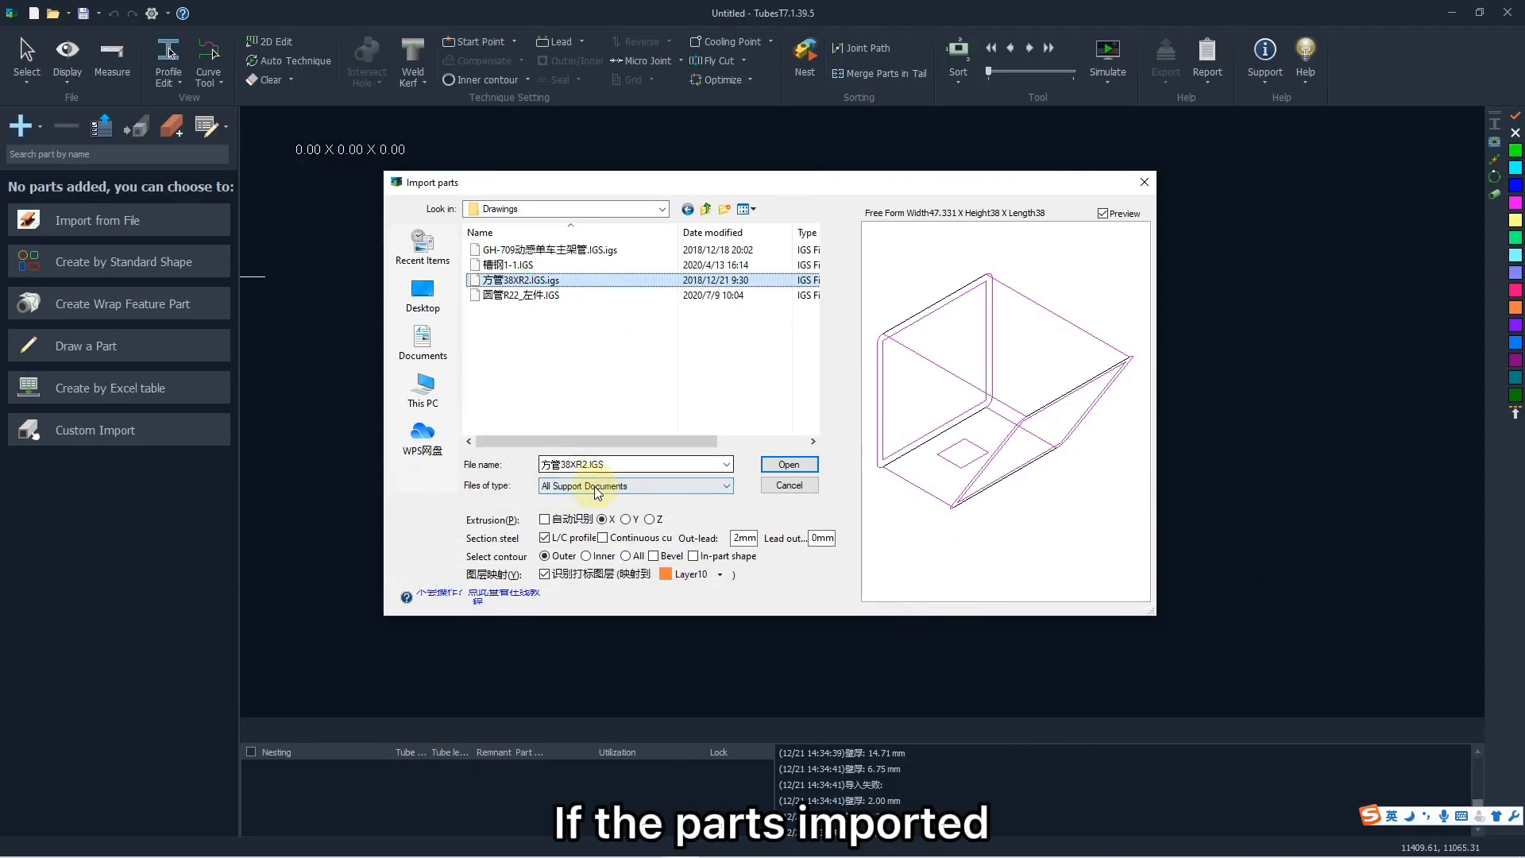
# Step: Try the Y and Z extrusion directions for 方管38XR2.IGS, restore X, and toggle the L/C profile option off and on
pyautogui.click(545, 520)
pyautogui.click(545, 521)
pyautogui.click(609, 520)
pyautogui.click(628, 521)
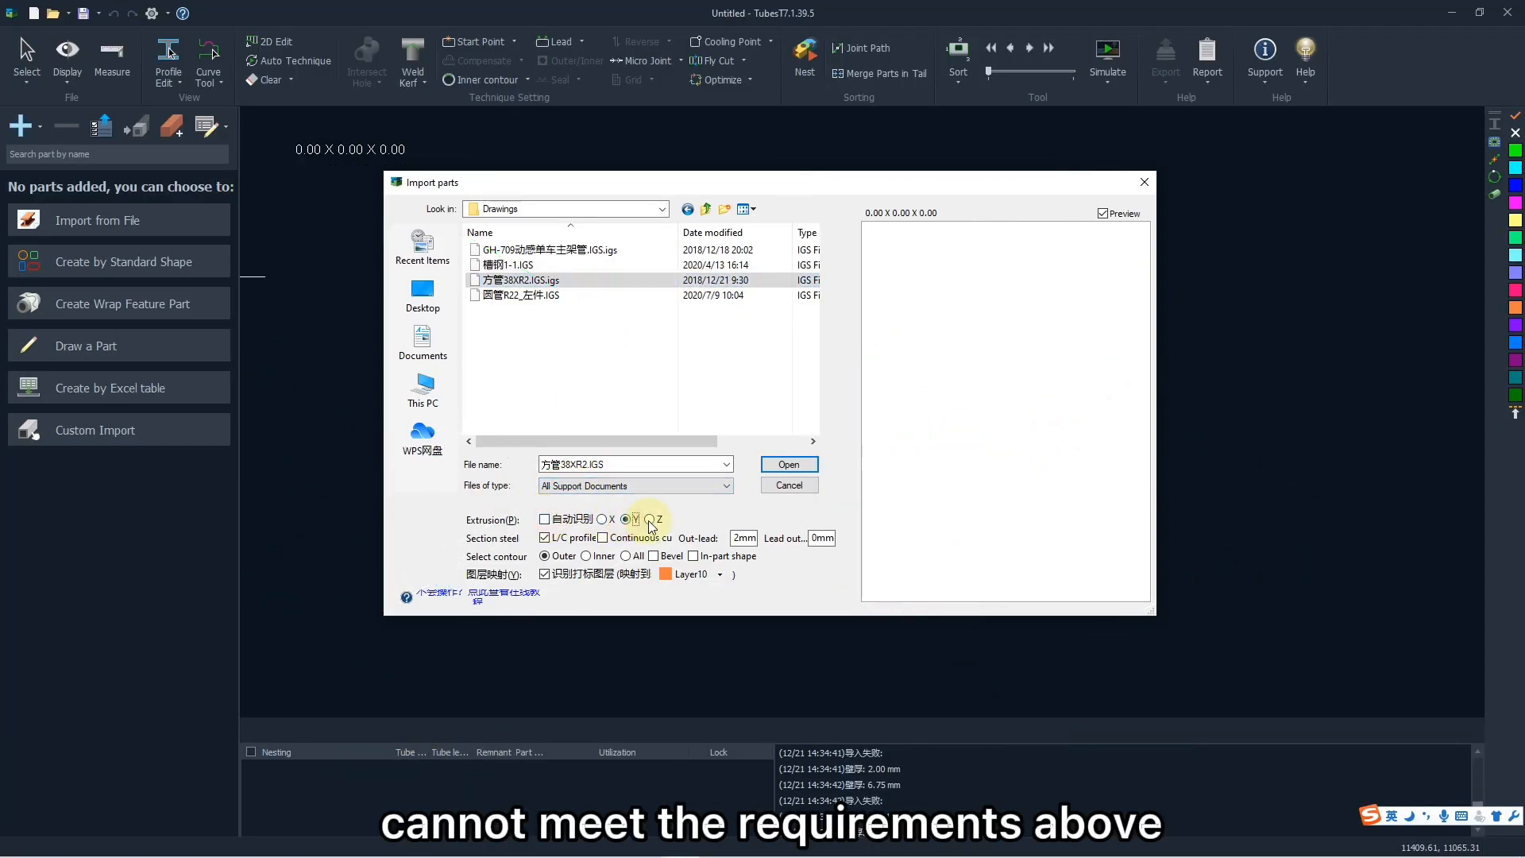
pyautogui.click(651, 520)
pyautogui.click(630, 520)
pyautogui.click(603, 521)
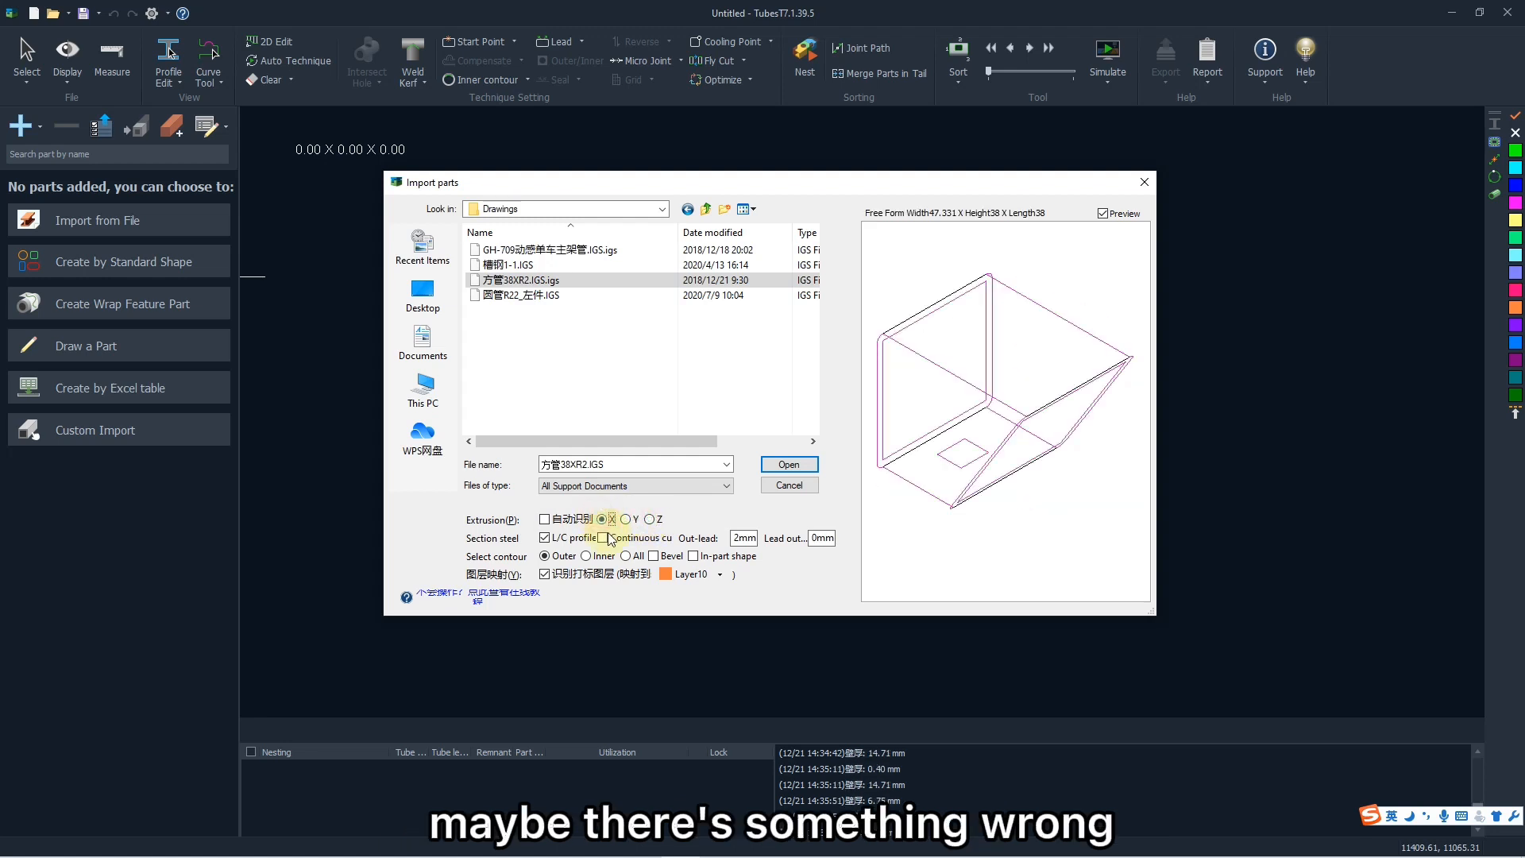
pyautogui.click(545, 538)
pyautogui.click(545, 537)
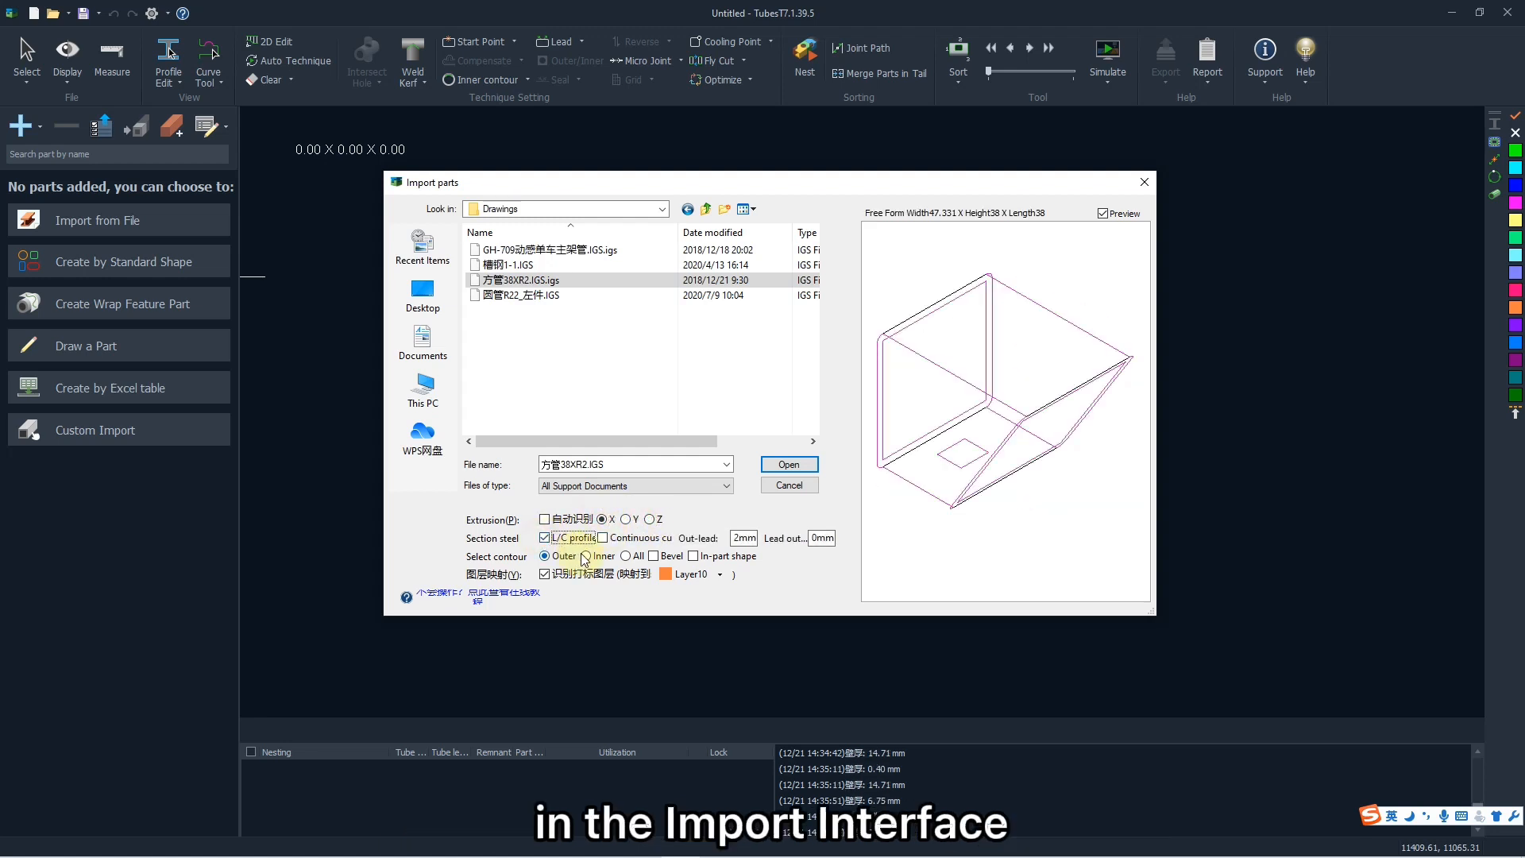
# Step: Preview 方管38XR2.IGS with the Inner and then the All contour option and inspect the geometry
pyautogui.click(600, 556)
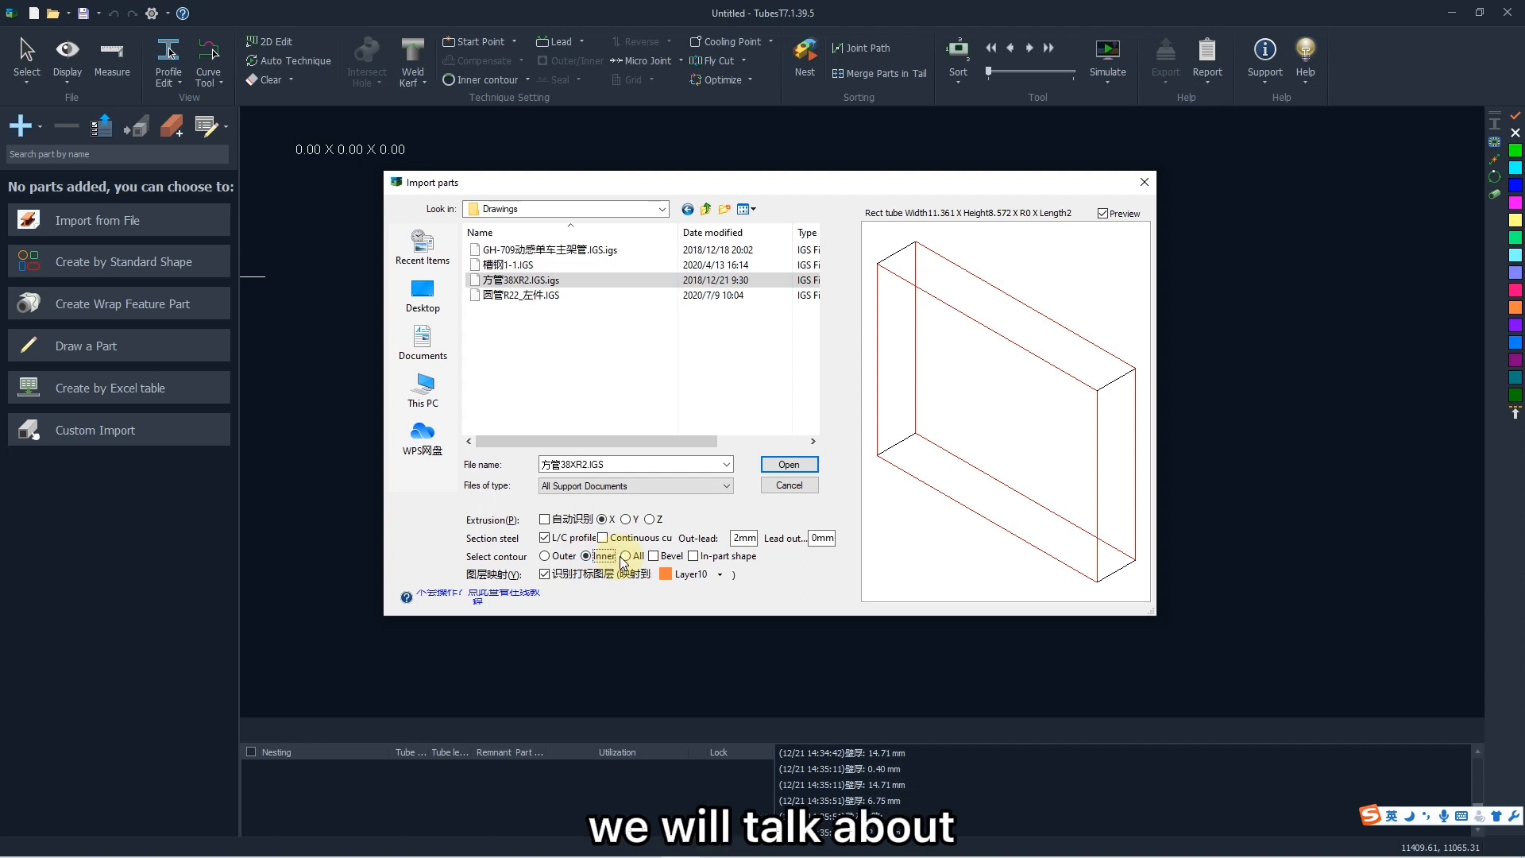
pyautogui.click(627, 556)
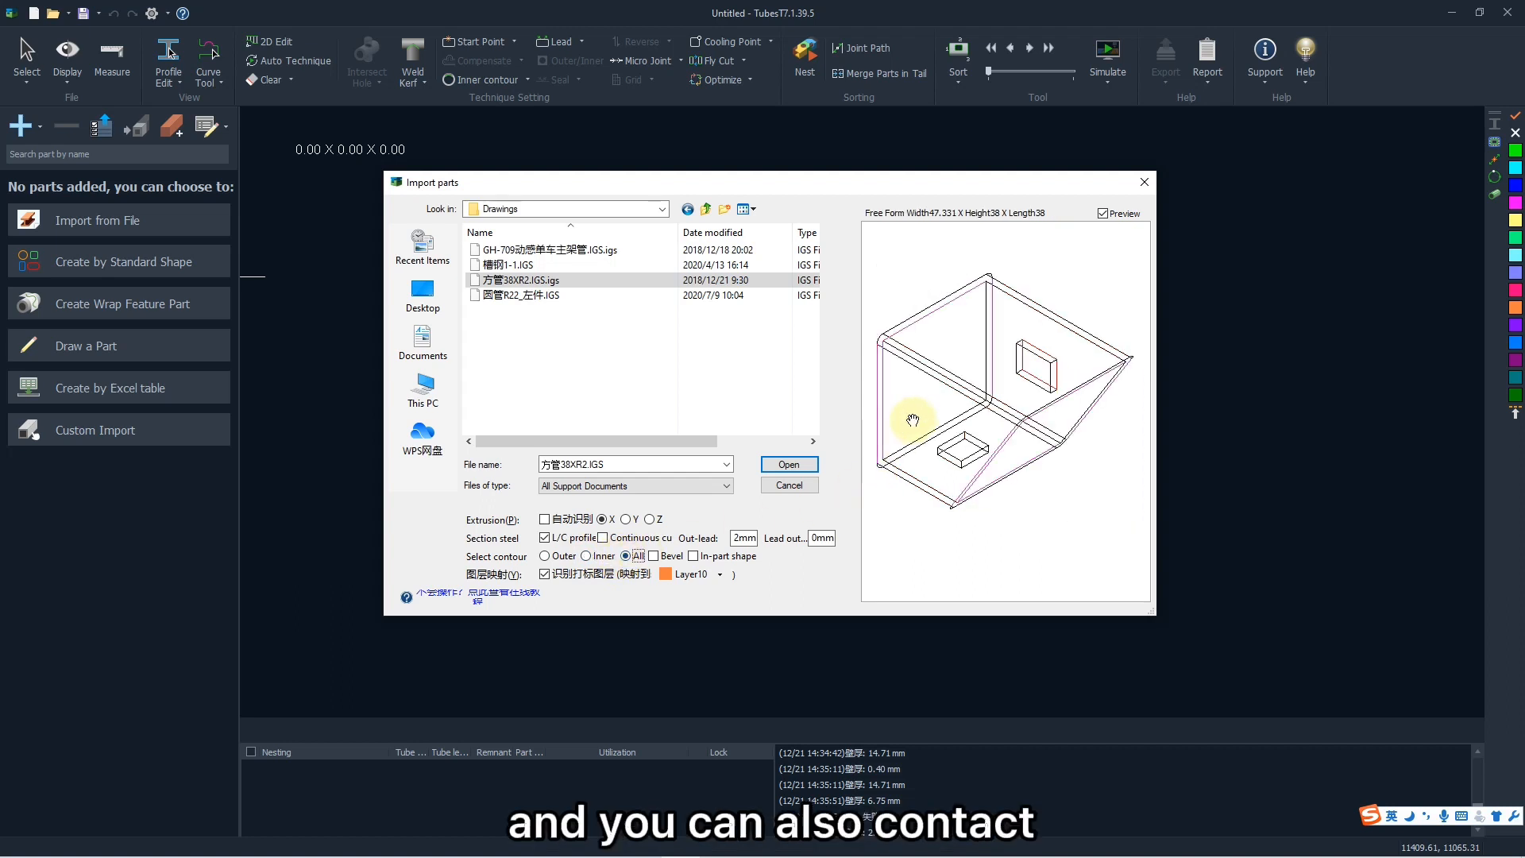
pyautogui.moveTo(913, 418); pyautogui.dragTo(922, 429)
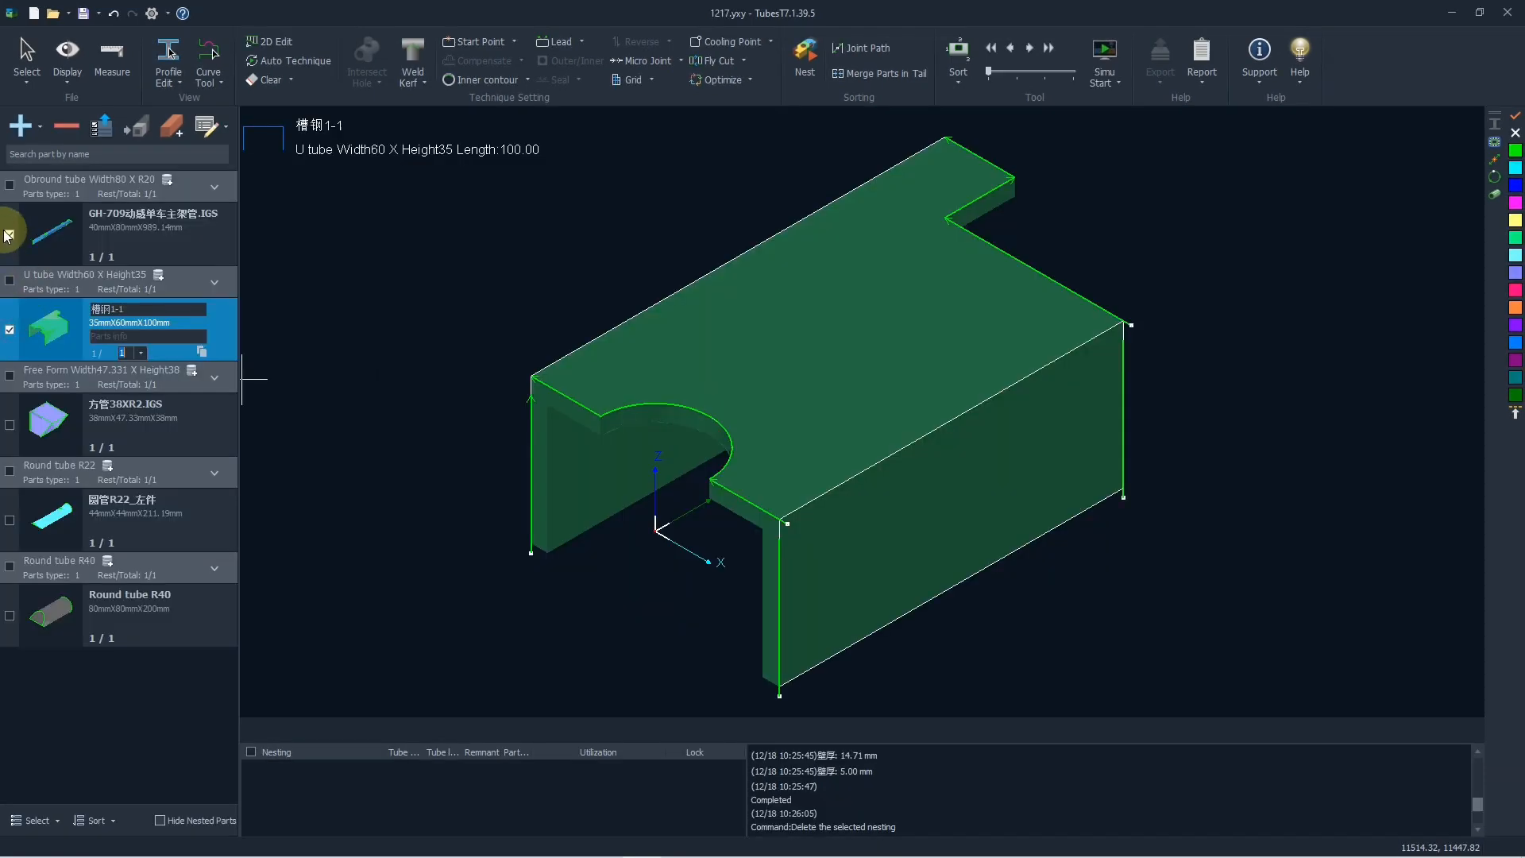
# Step: Uncheck GH-709动感单车主架管.IGS and 槽钢1-1, then select all parts in the list and deselect them all
pyautogui.click(10, 236)
pyautogui.click(11, 329)
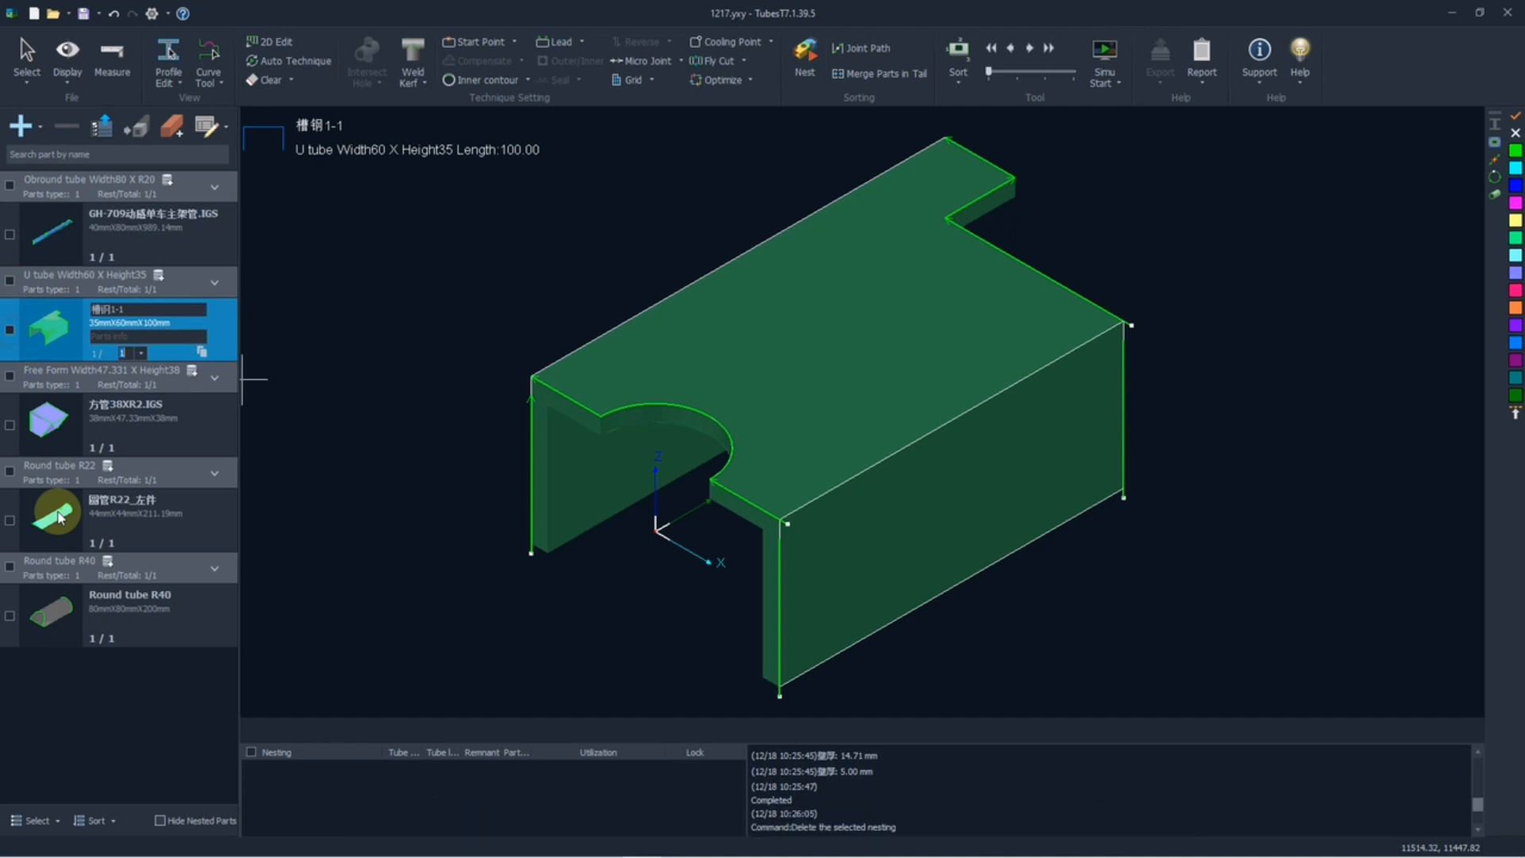
pyautogui.click(50, 823)
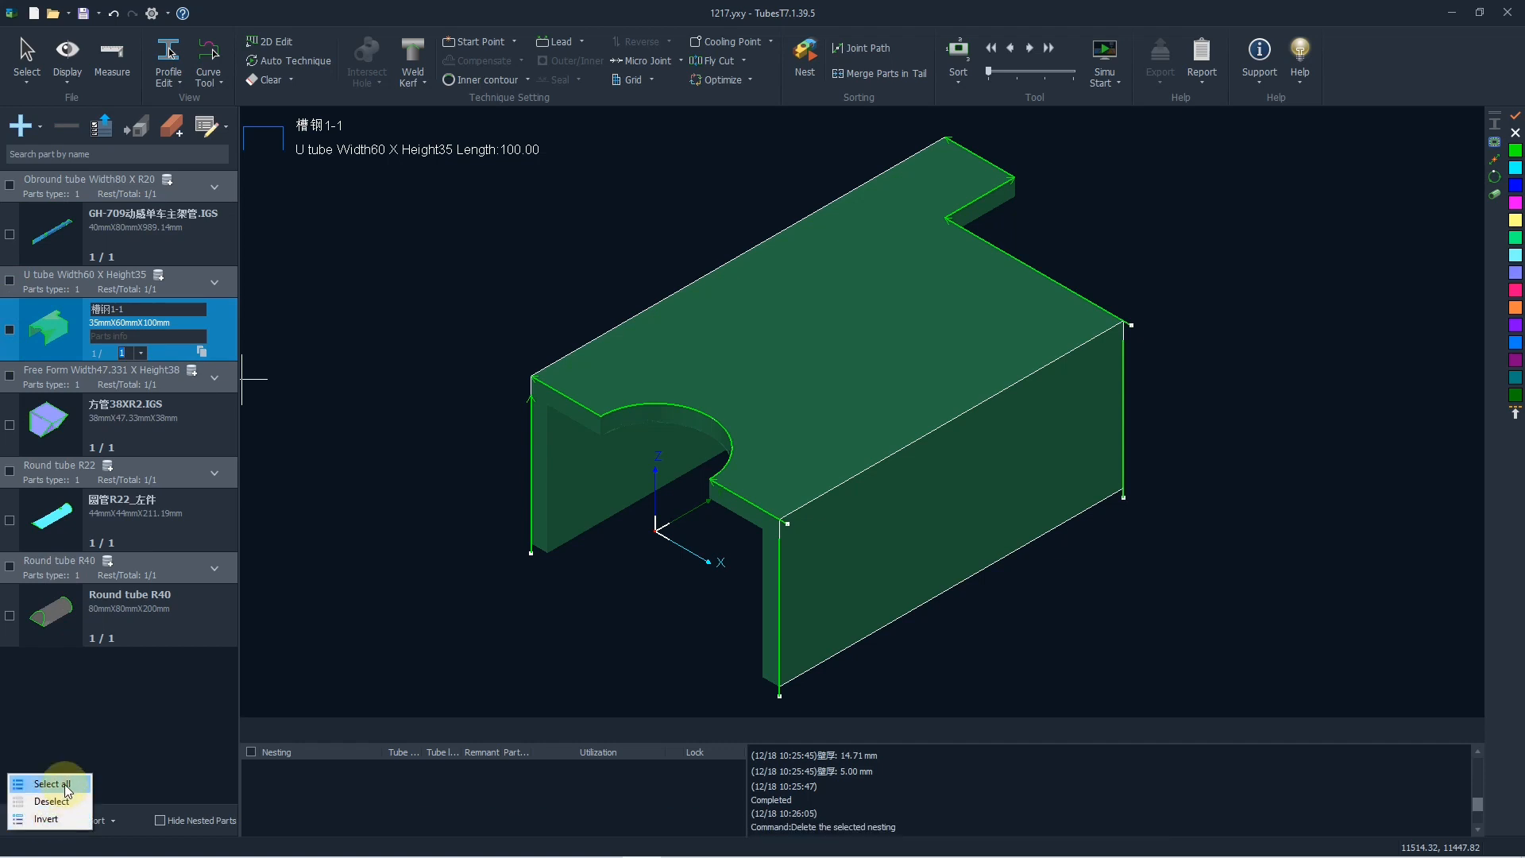
pyautogui.click(64, 786)
pyautogui.click(36, 820)
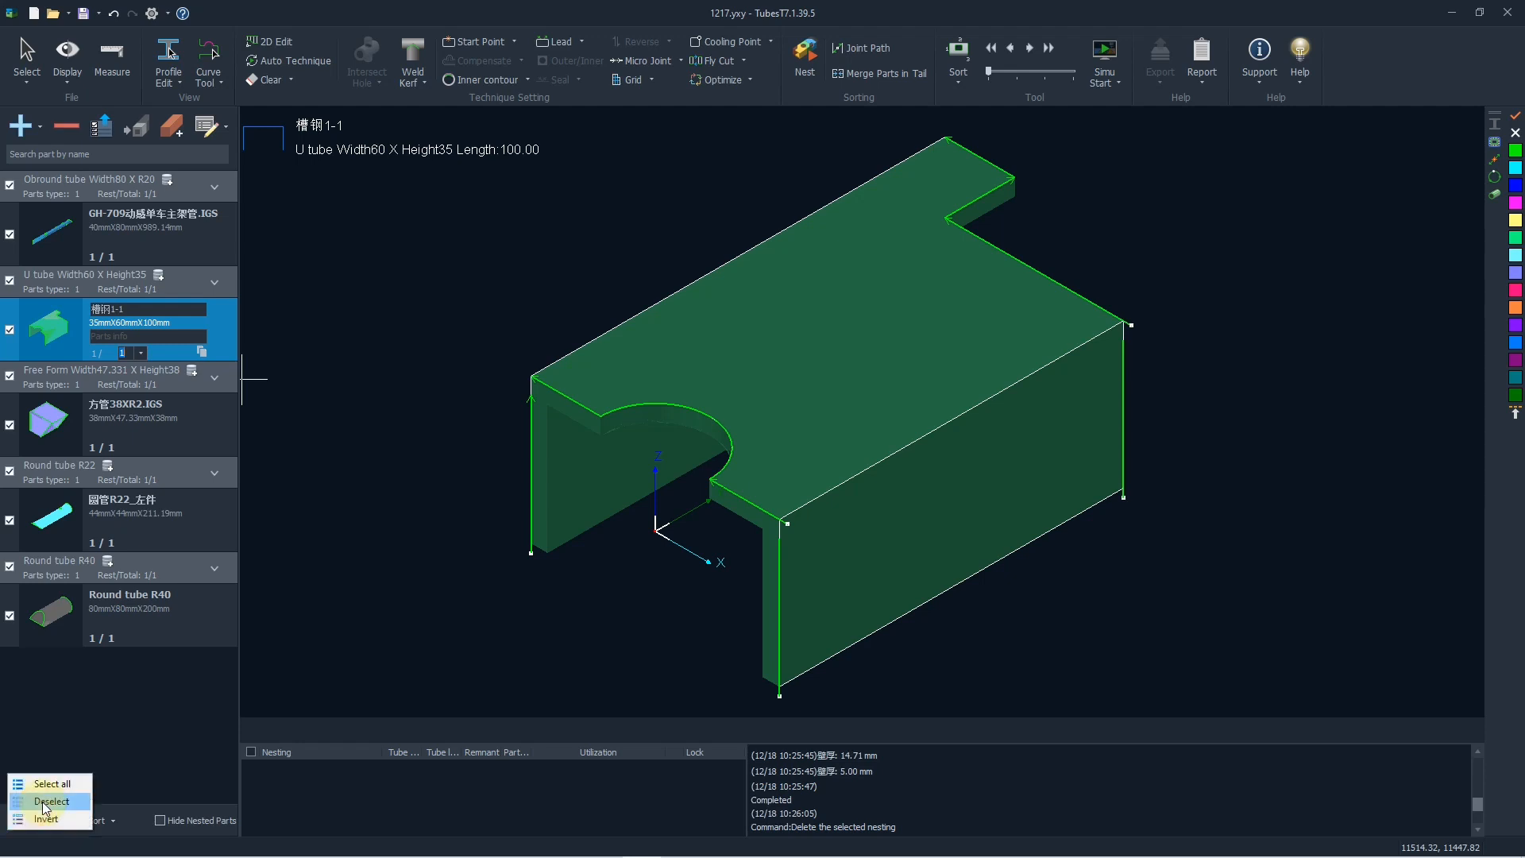
pyautogui.click(52, 801)
# Step: Sort the parts list by part name
pyautogui.click(105, 821)
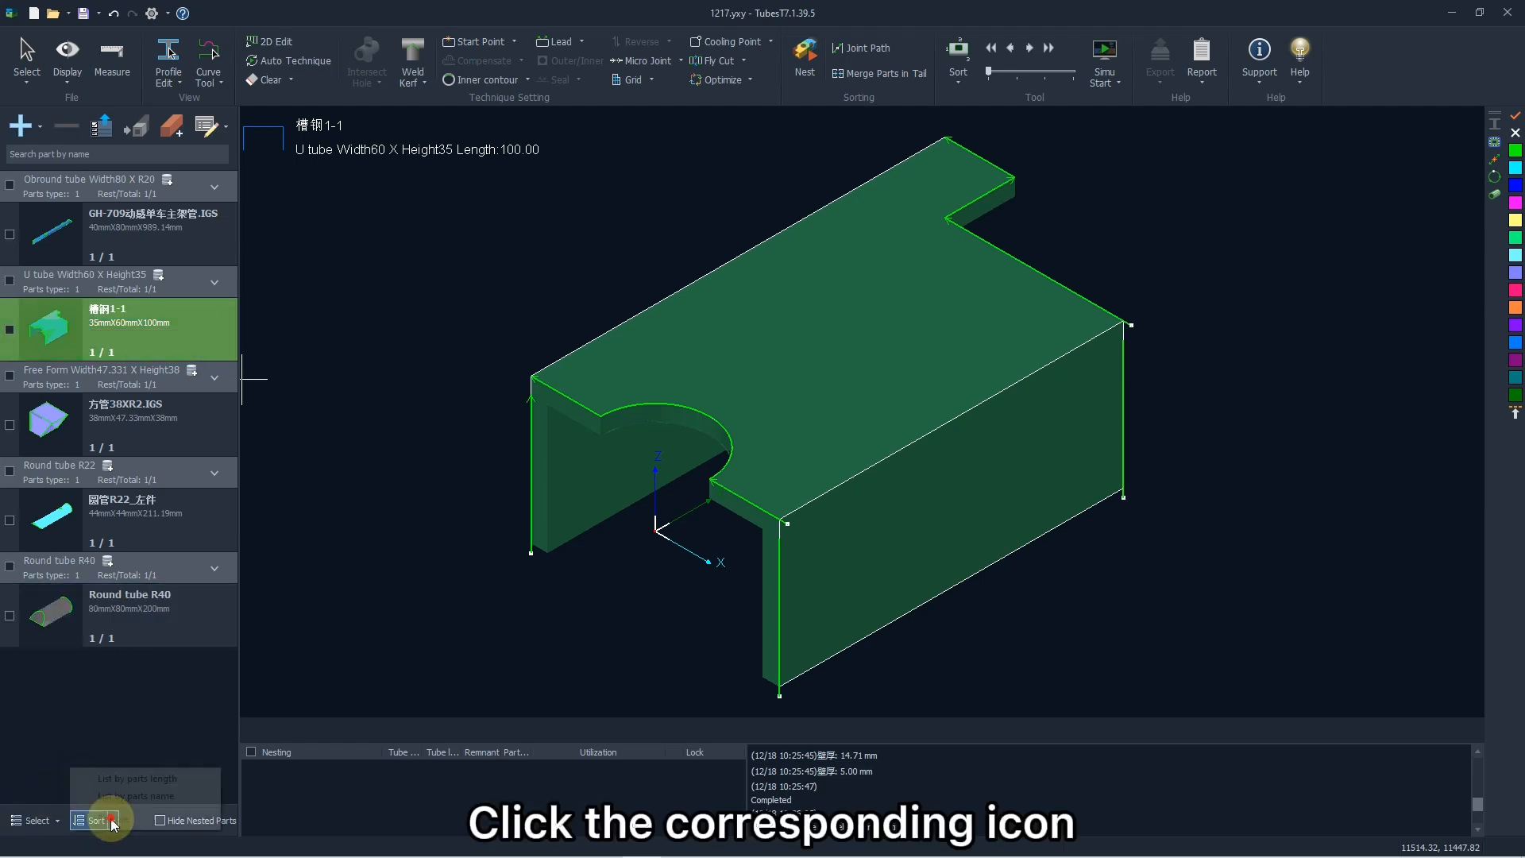
pyautogui.click(112, 794)
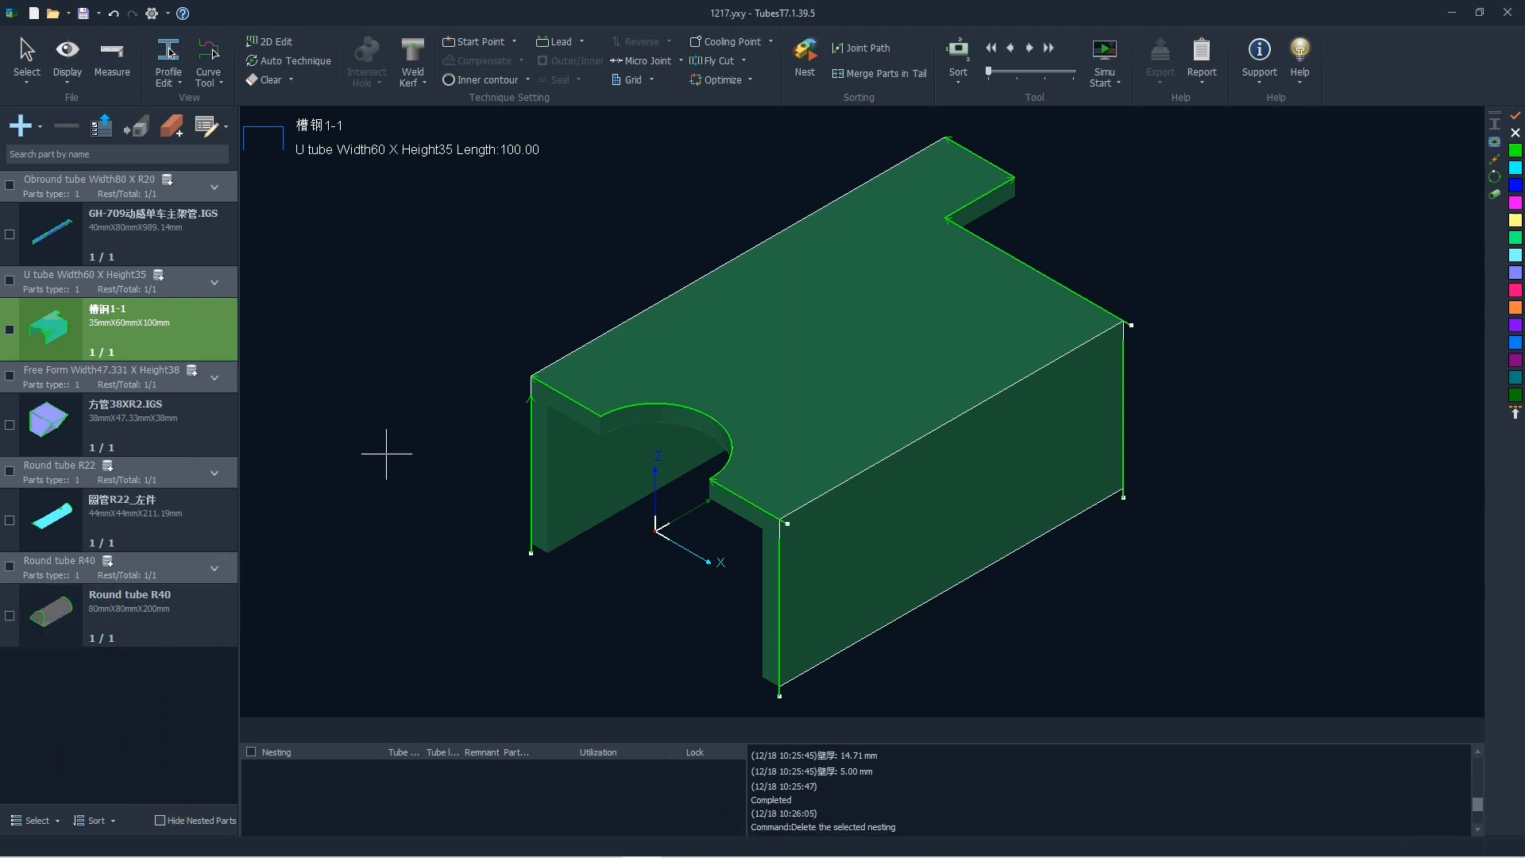
# Step: Examine the 槽钢1-1 U tube at different zoom levels and from a rotated angle, including fitted to the window
pyautogui.scroll(-2, 796, 403)
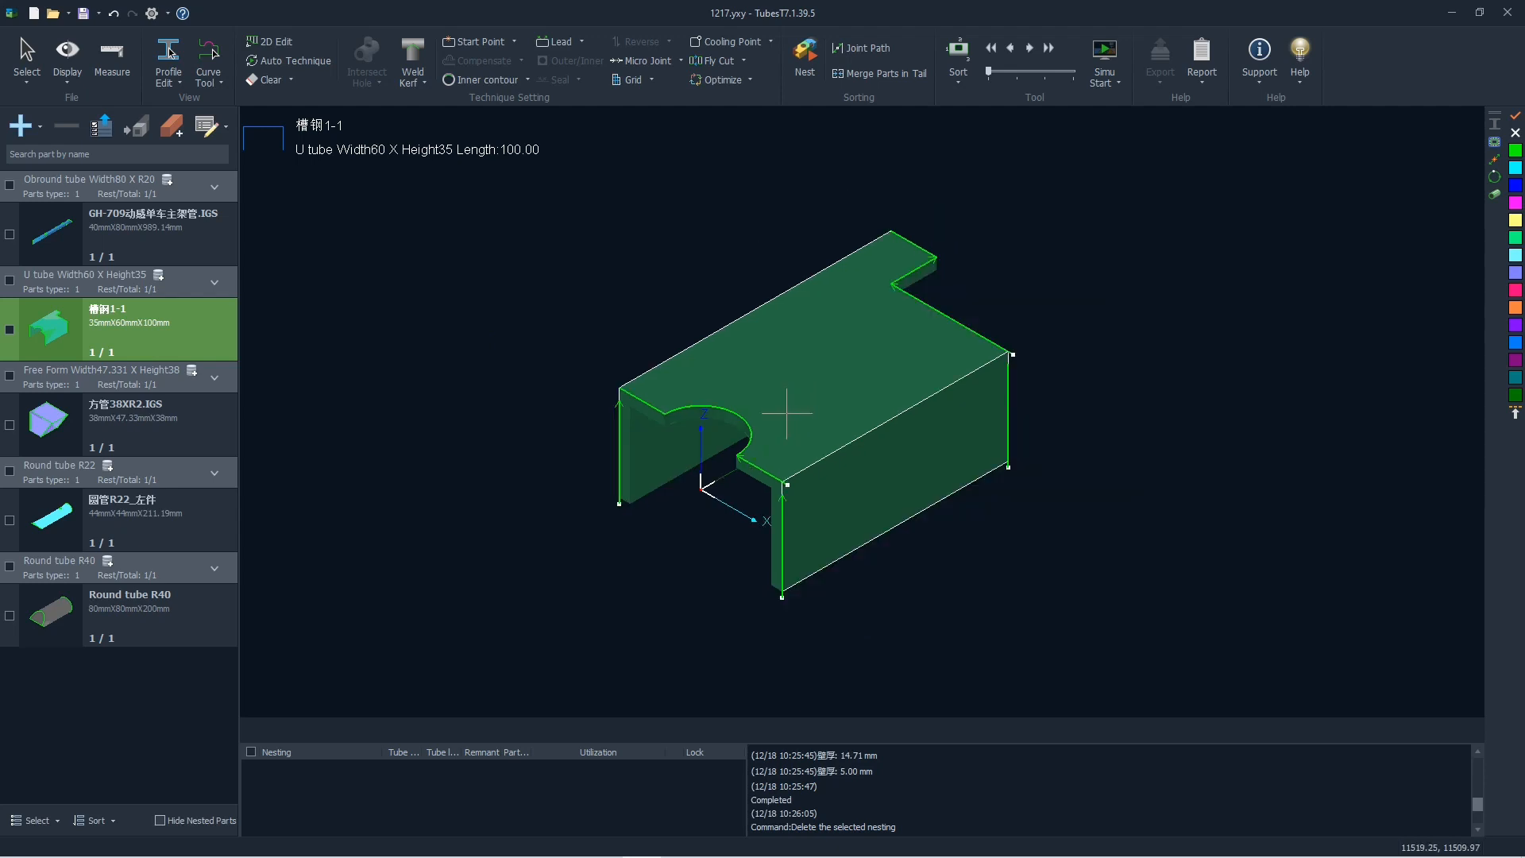
pyautogui.scroll(1, 804, 397)
pyautogui.scroll(-1, 805, 396)
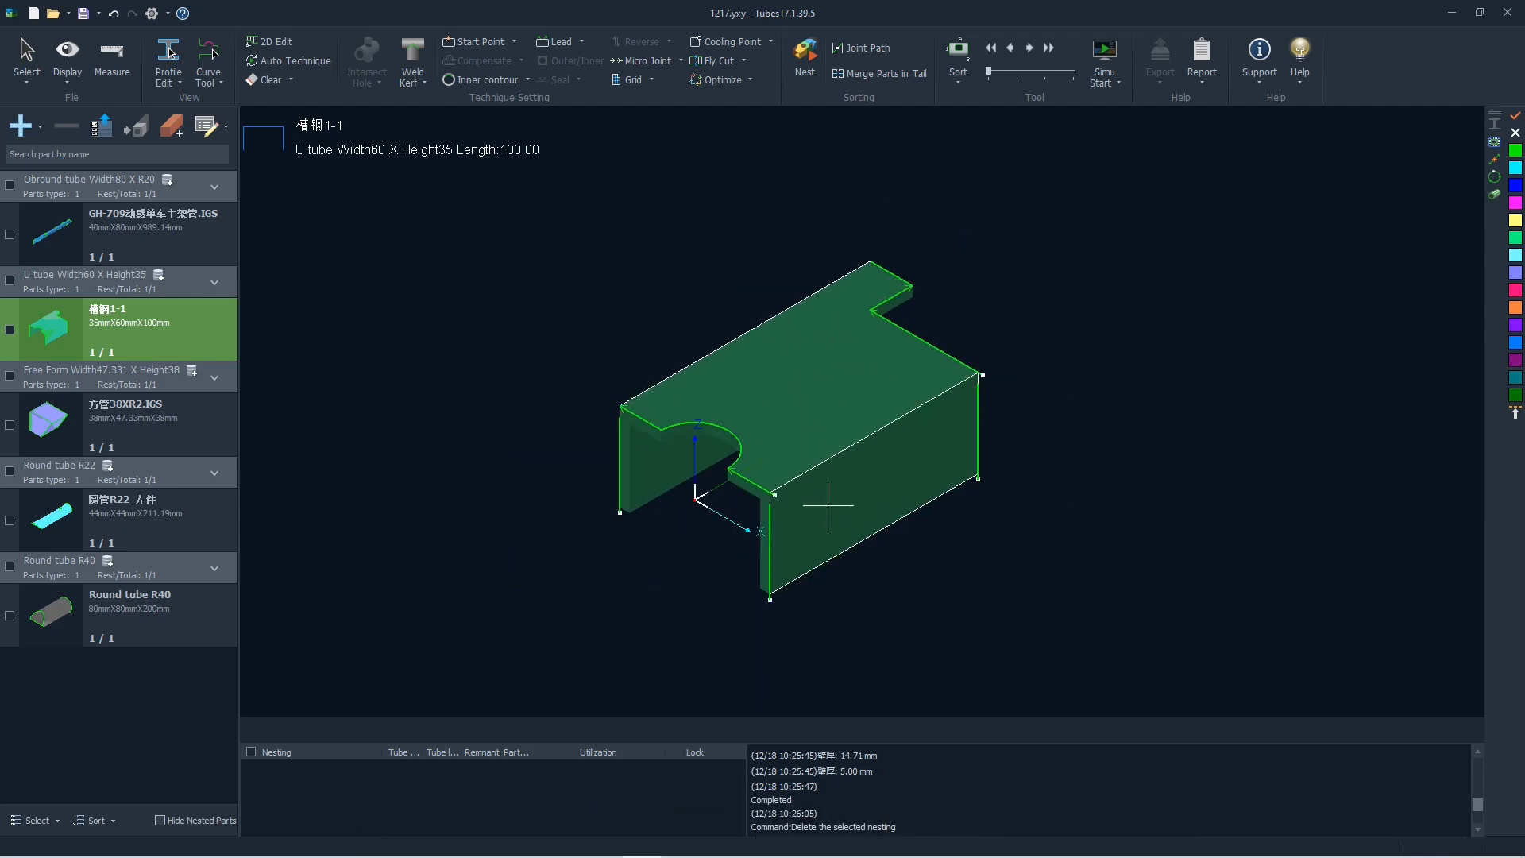
pyautogui.moveTo(828, 486)
pyautogui.mouseDown(button='middle')
pyautogui.moveTo(650, 450)
pyautogui.moveTo(858, 474)
pyautogui.moveTo(837, 497)
pyautogui.moveTo(862, 432)
pyautogui.moveTo(776, 503)
pyautogui.moveTo(757, 483)
pyautogui.mouseUp(button='middle')
pyautogui.scroll(3, 823, 403)
pyautogui.press('F3')
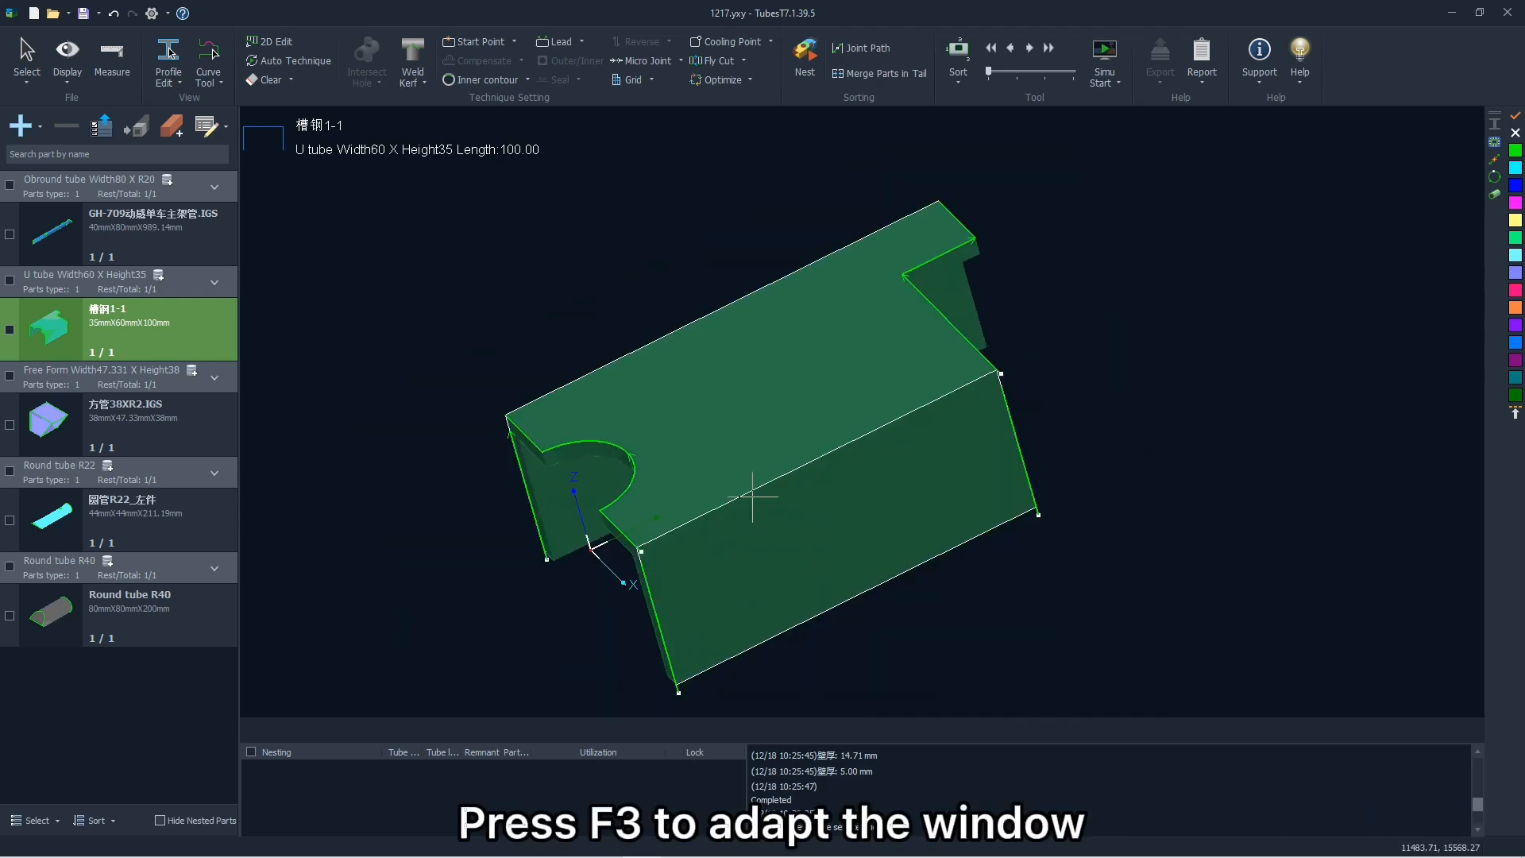
pyautogui.scroll(2, 752, 496)
pyautogui.scroll(-1, 753, 496)
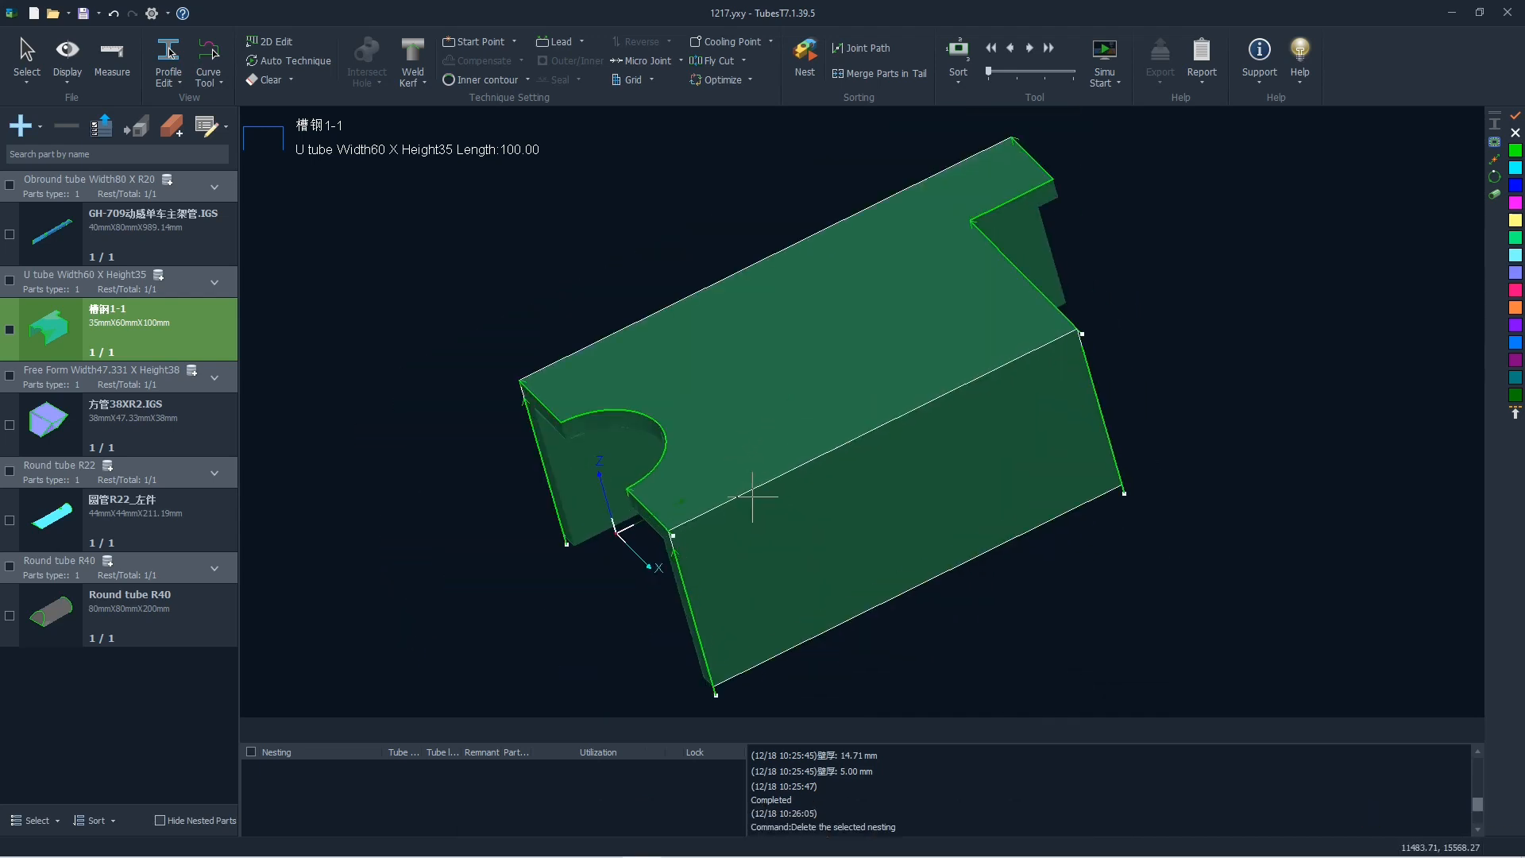
# Step: Restore the U tube's default view, inspect its notched far end up close, and reset to the fitted default view
pyautogui.press('F4')
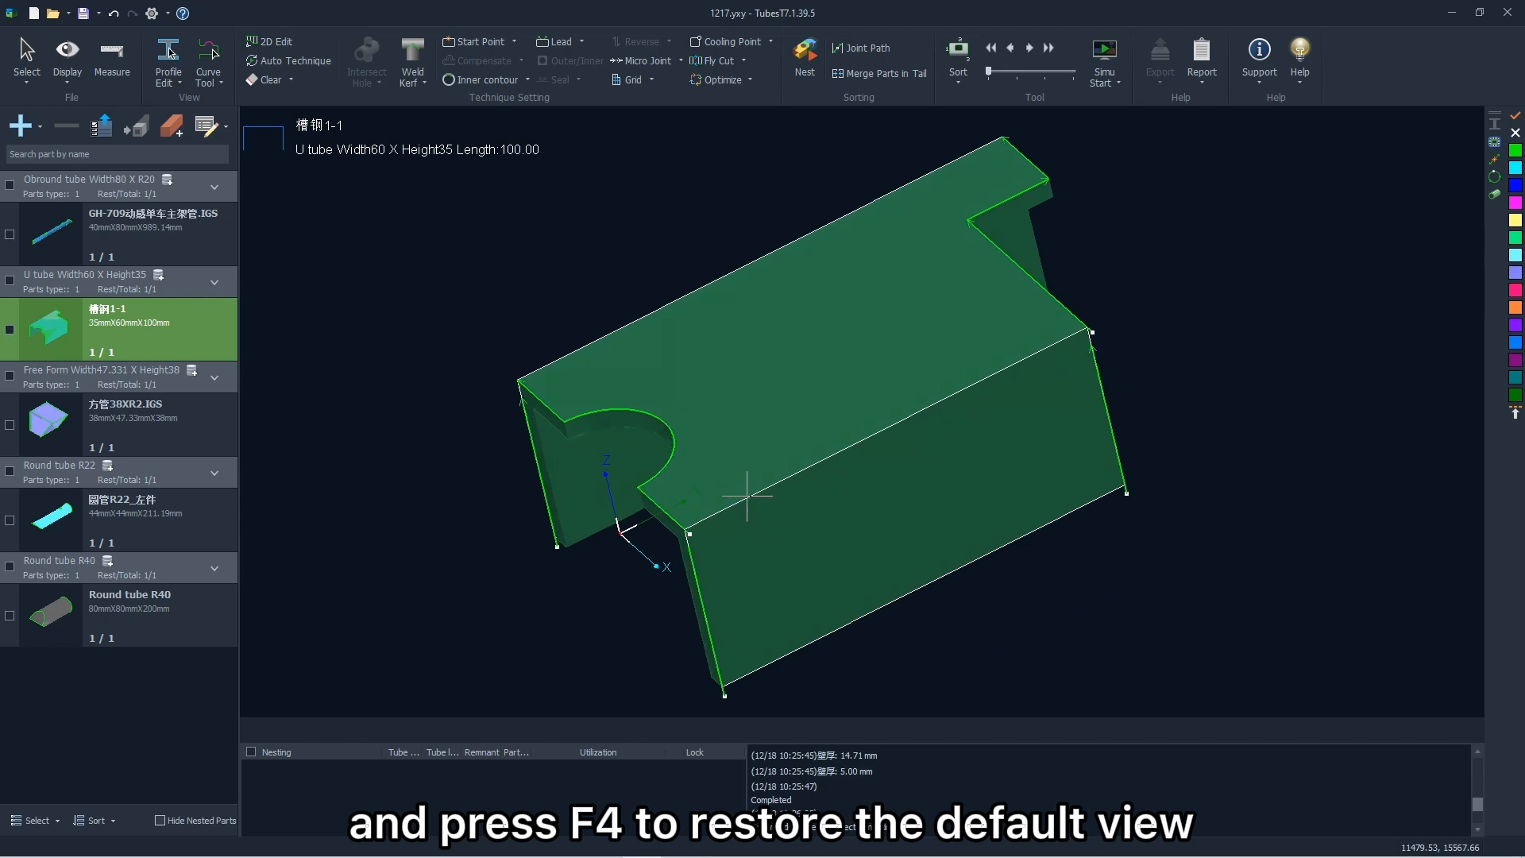
pyautogui.scroll(-2, 635, 472)
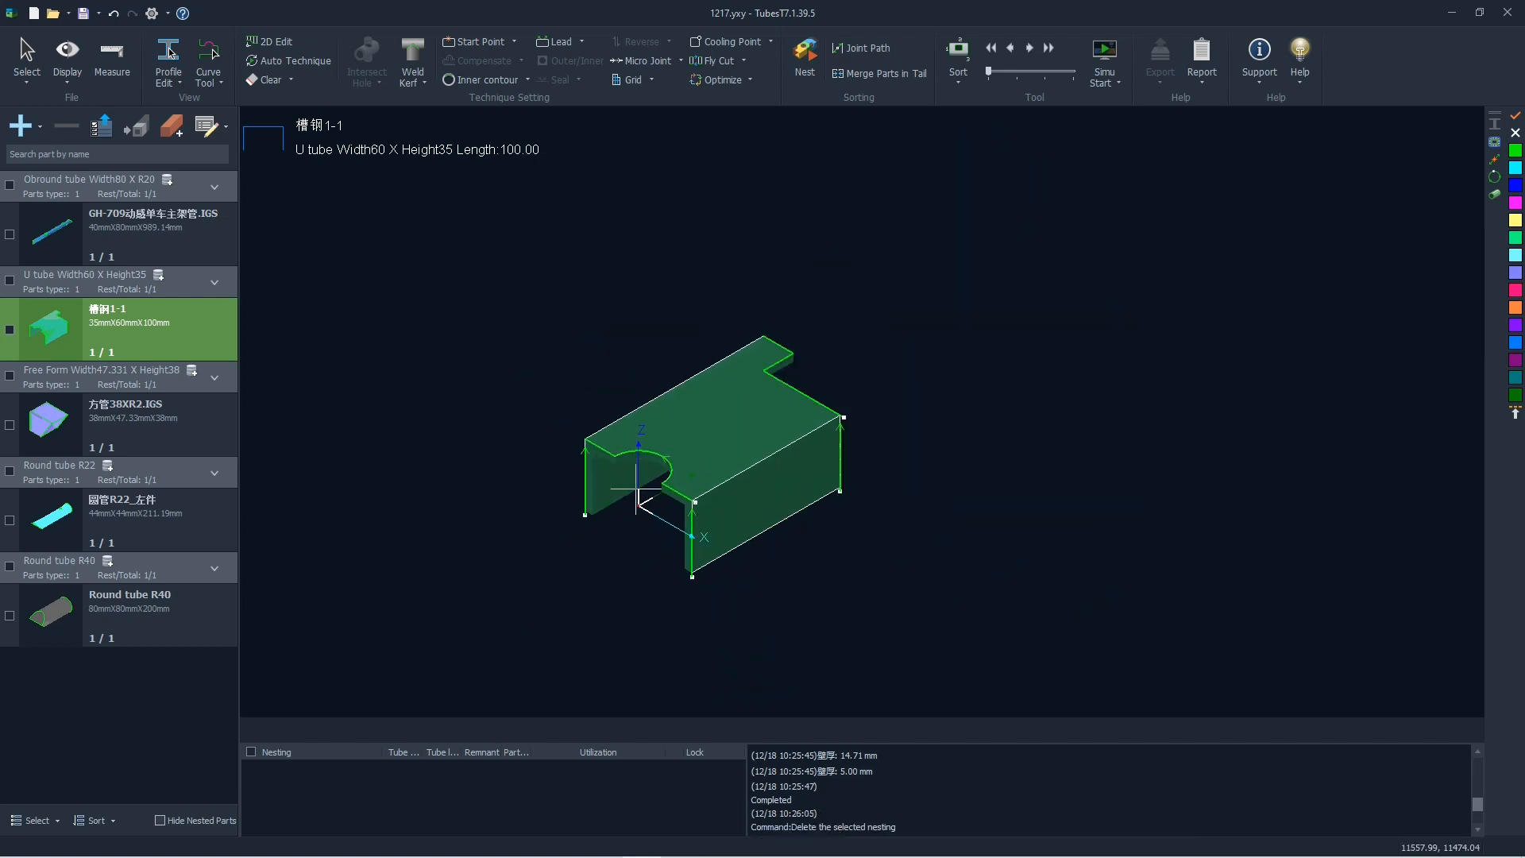
pyautogui.scroll(2, 691, 463)
pyautogui.moveTo(715, 487); pyautogui.dragTo(808, 437, button='middle')
pyautogui.scroll(5, 919, 336)
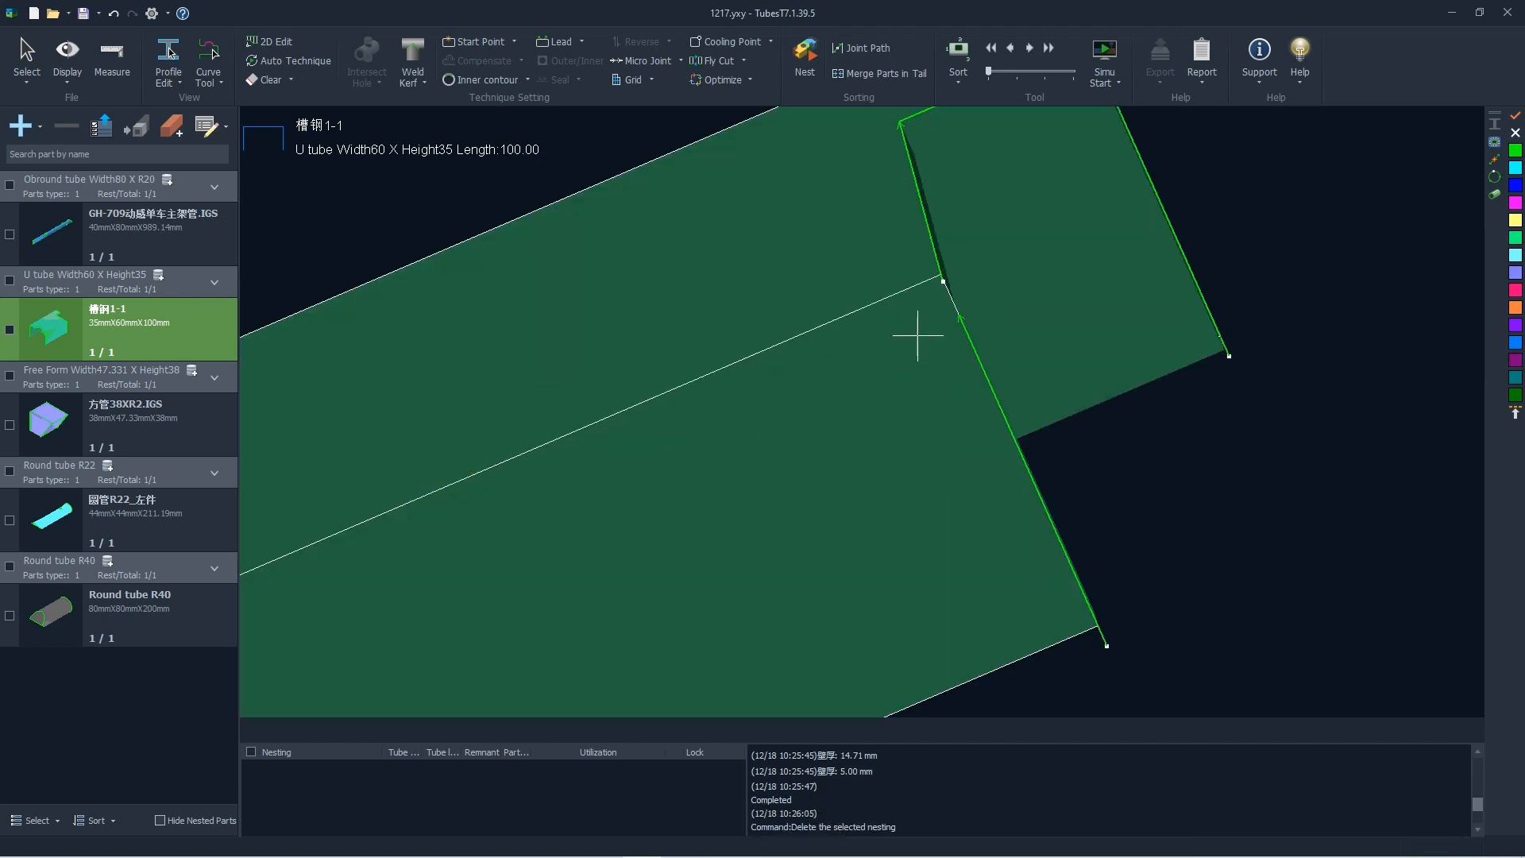
pyautogui.moveTo(885, 364); pyautogui.dragTo(899, 389, button='middle')
pyautogui.press('F3')
pyautogui.press('Home')
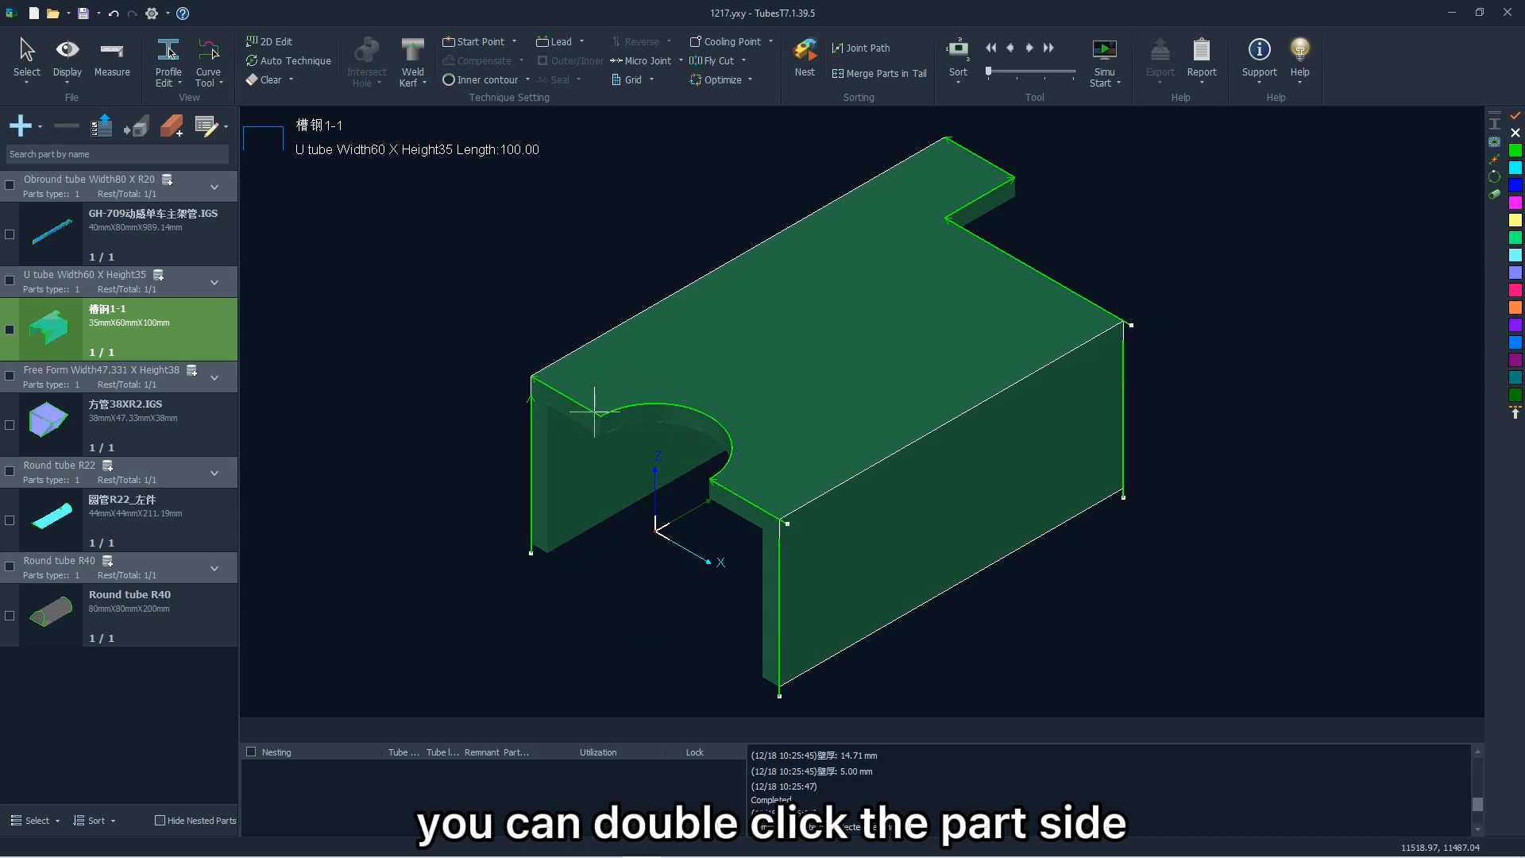
# Step: Bring up the preset view palette beside the U tube and look at the part from several preset orientations
pyautogui.doubleClick(512, 300)
pyautogui.click(515, 302)
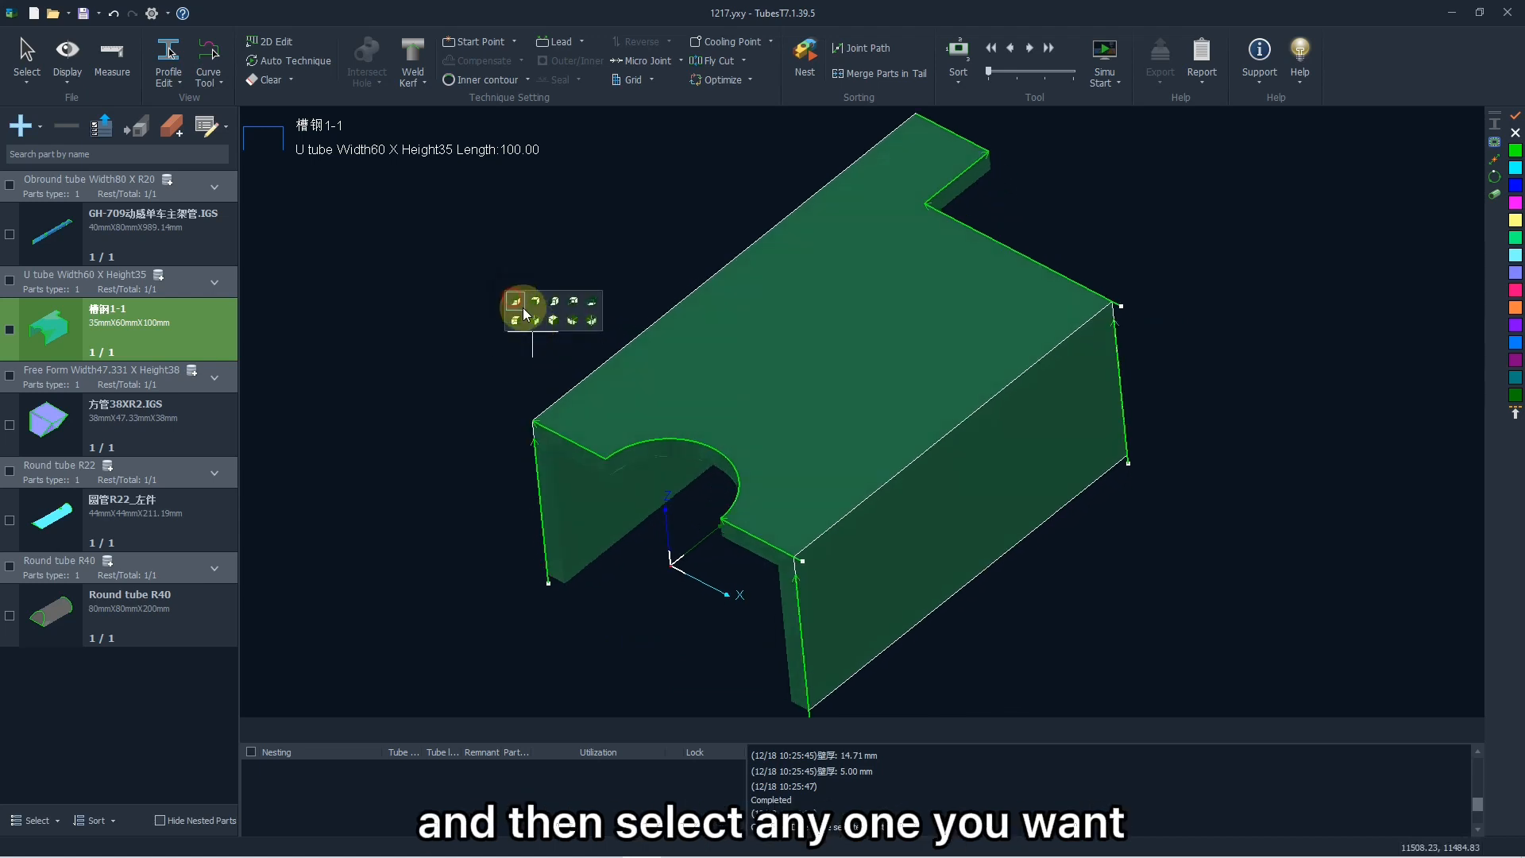
pyautogui.click(553, 319)
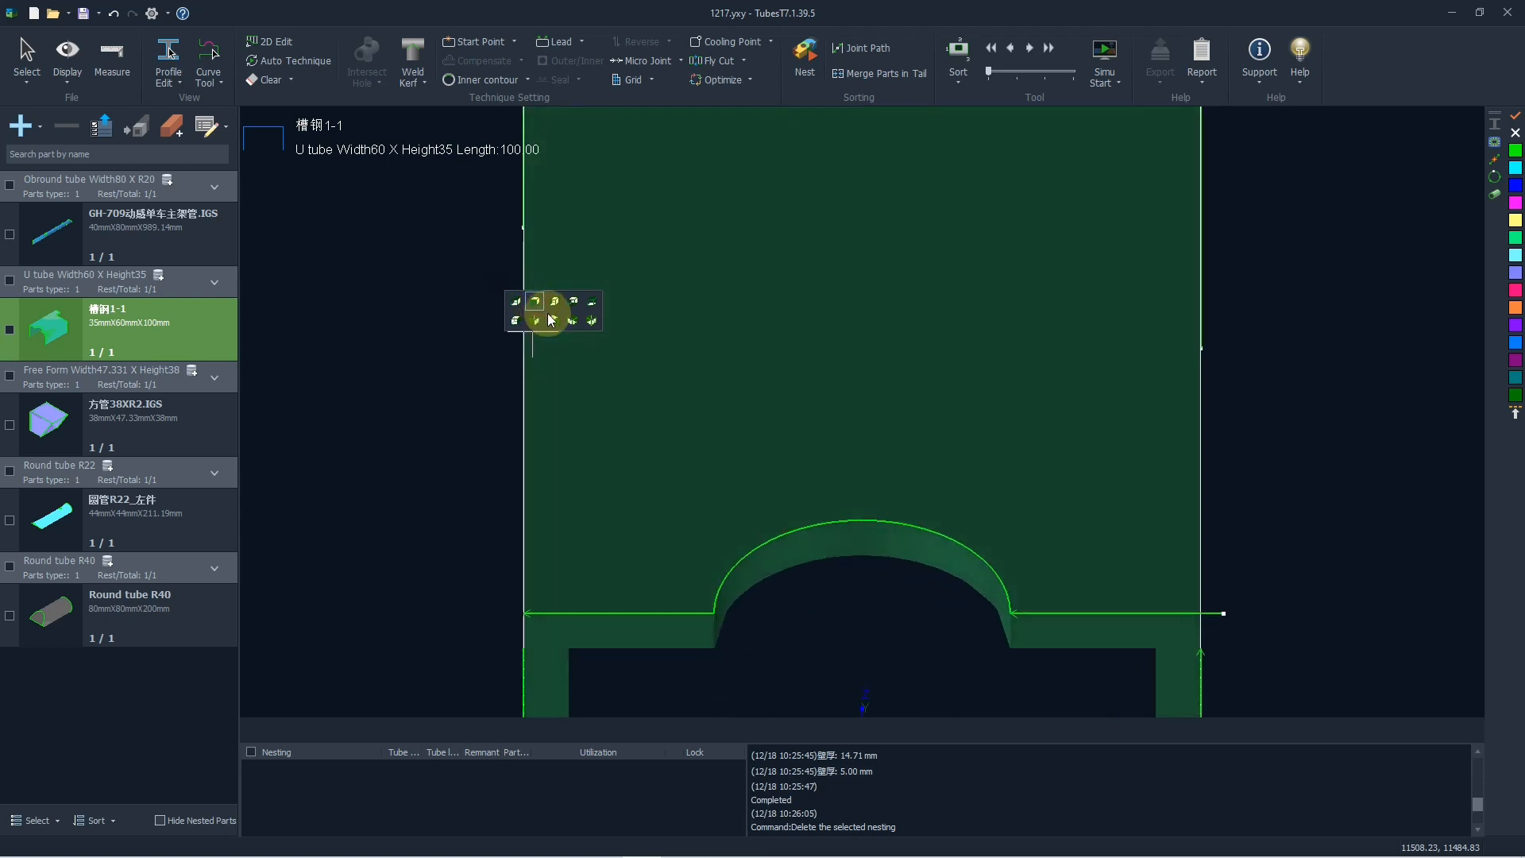
pyautogui.click(573, 303)
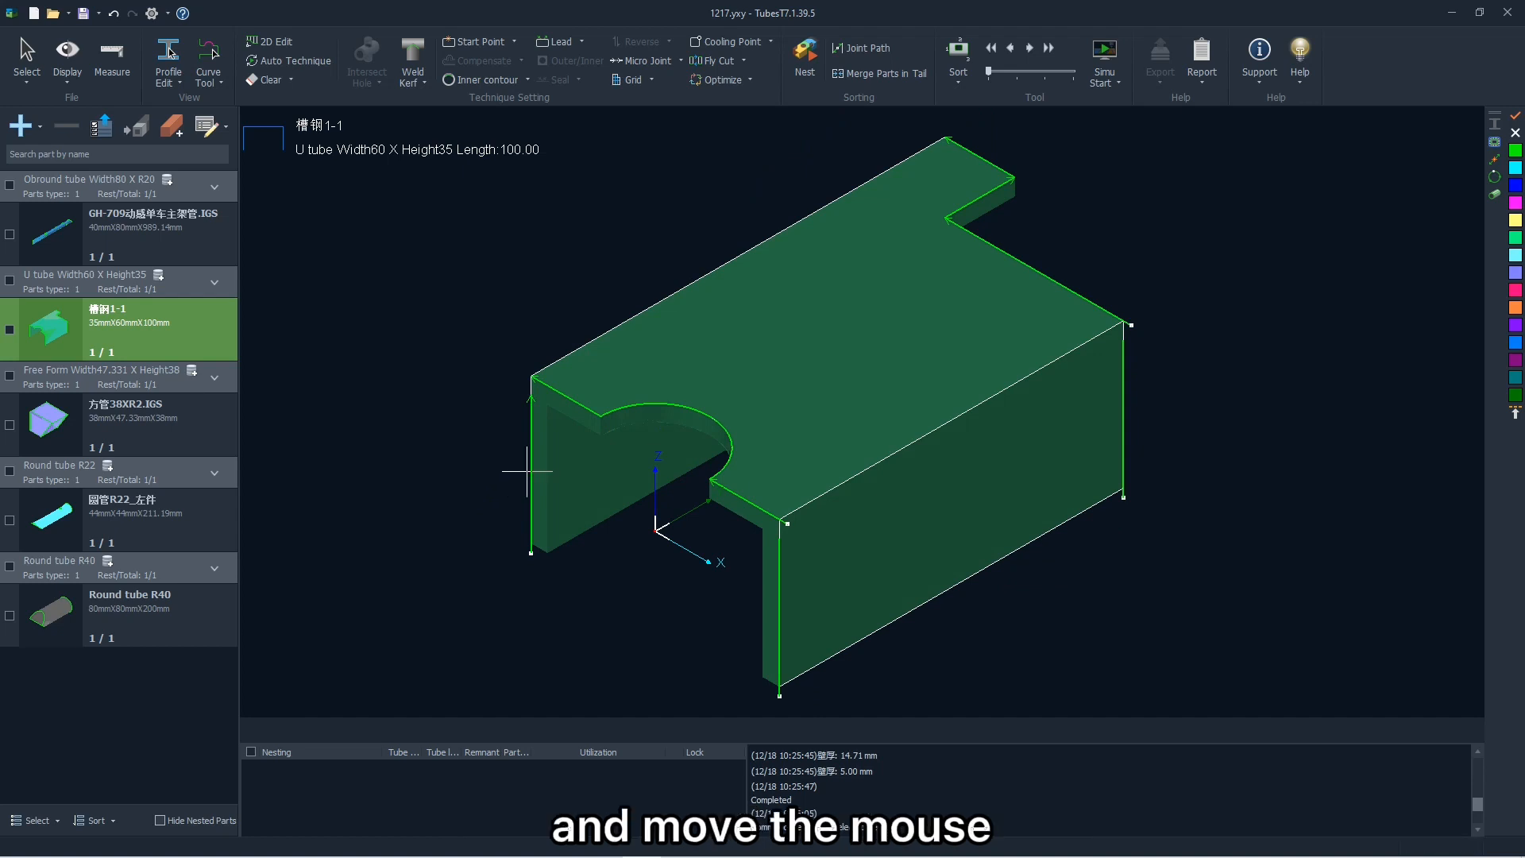
# Step: Shift the U tube slightly in the view and spin it slowly around its length to inspect its sides
pyautogui.moveTo(843, 431); pyautogui.dragTo(874, 416, button='middle')
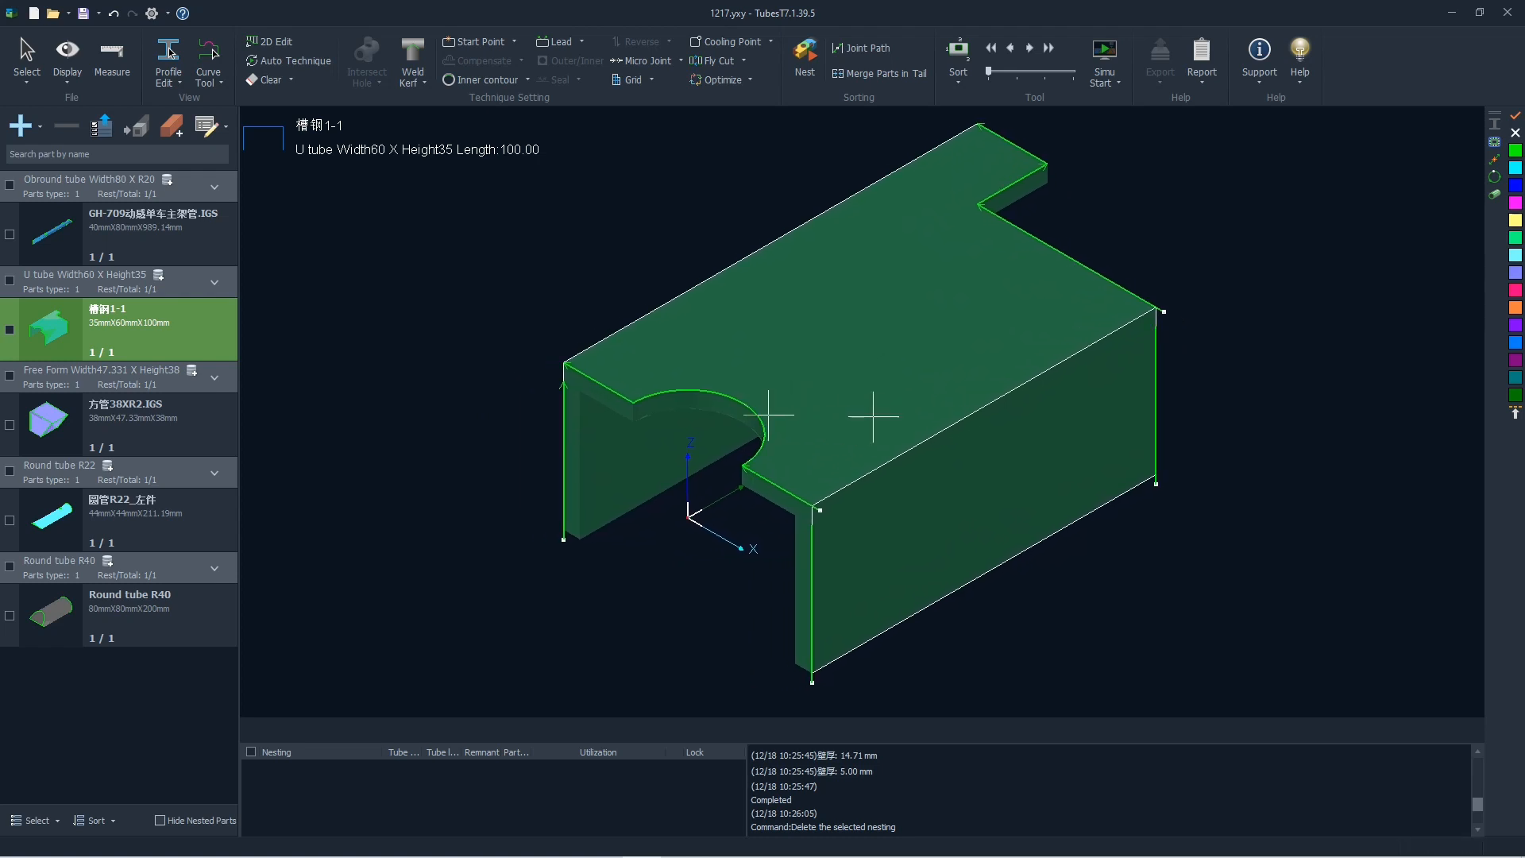
pyautogui.keyDown('shift'); pyautogui.scroll(-5, 830, 373); pyautogui.keyUp('shift')
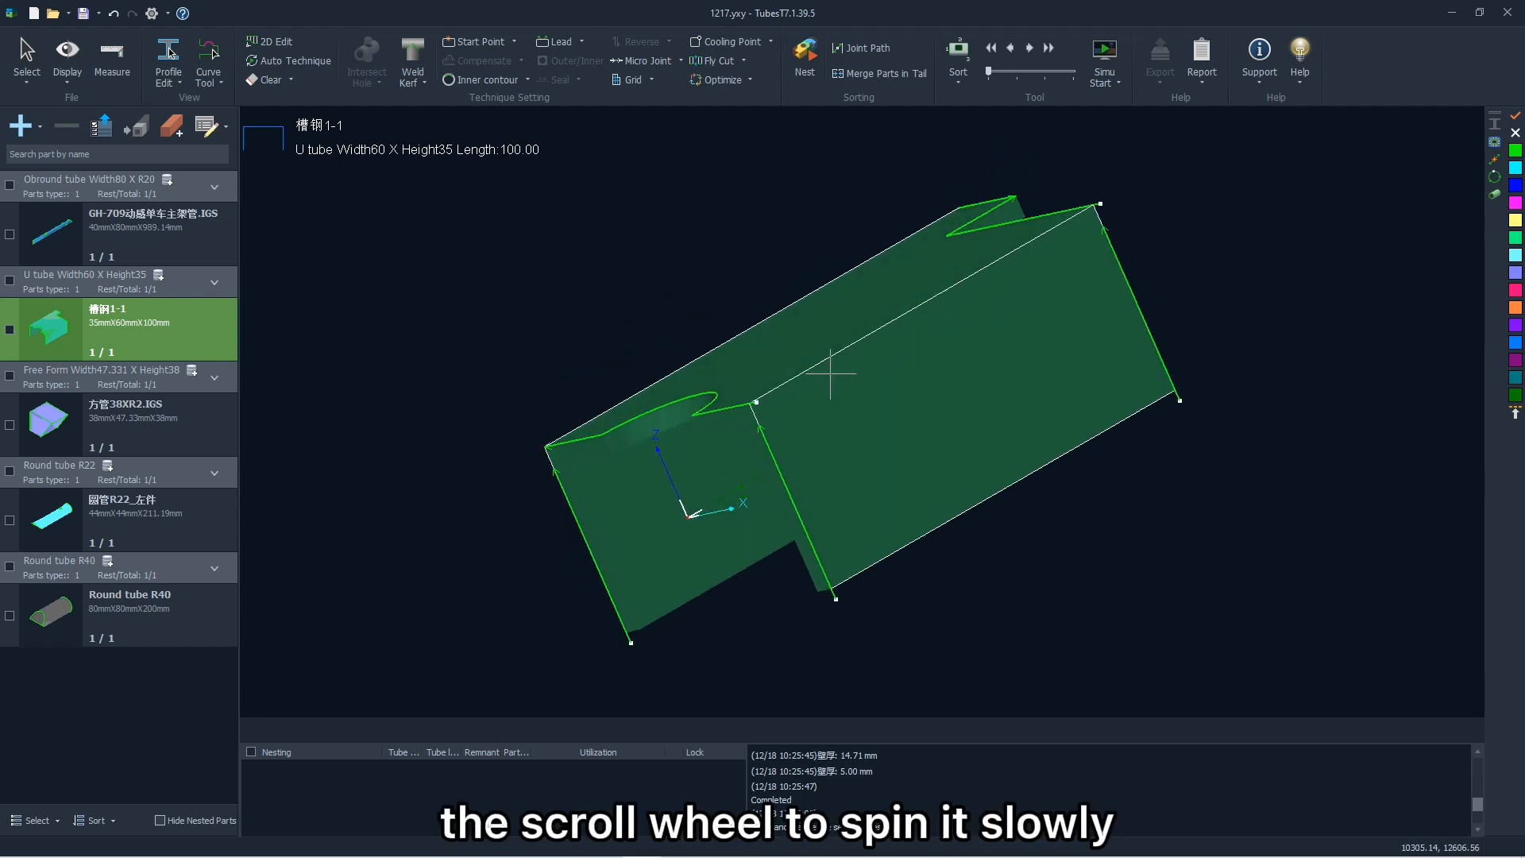
pyautogui.keyDown('shift'); pyautogui.scroll(-2, 830, 374); pyautogui.keyUp('shift')
pyautogui.keyDown('shift'); pyautogui.scroll(-5, 830, 374); pyautogui.keyUp('shift')
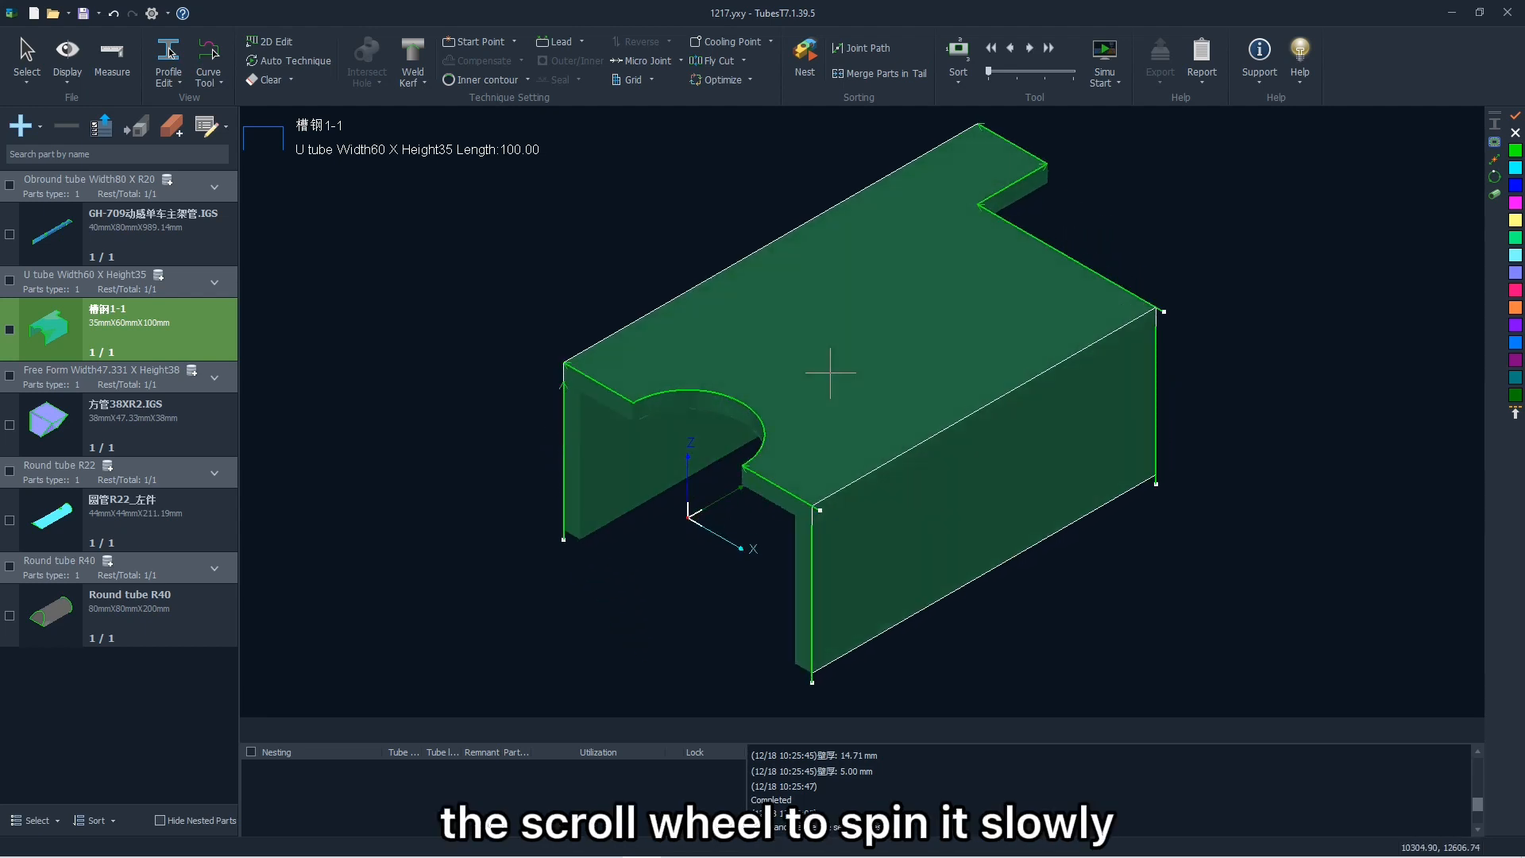
pyautogui.keyDown('shift'); pyautogui.moveTo(830, 374); pyautogui.dragTo(820, 338, button='middle'); pyautogui.keyUp('shift')
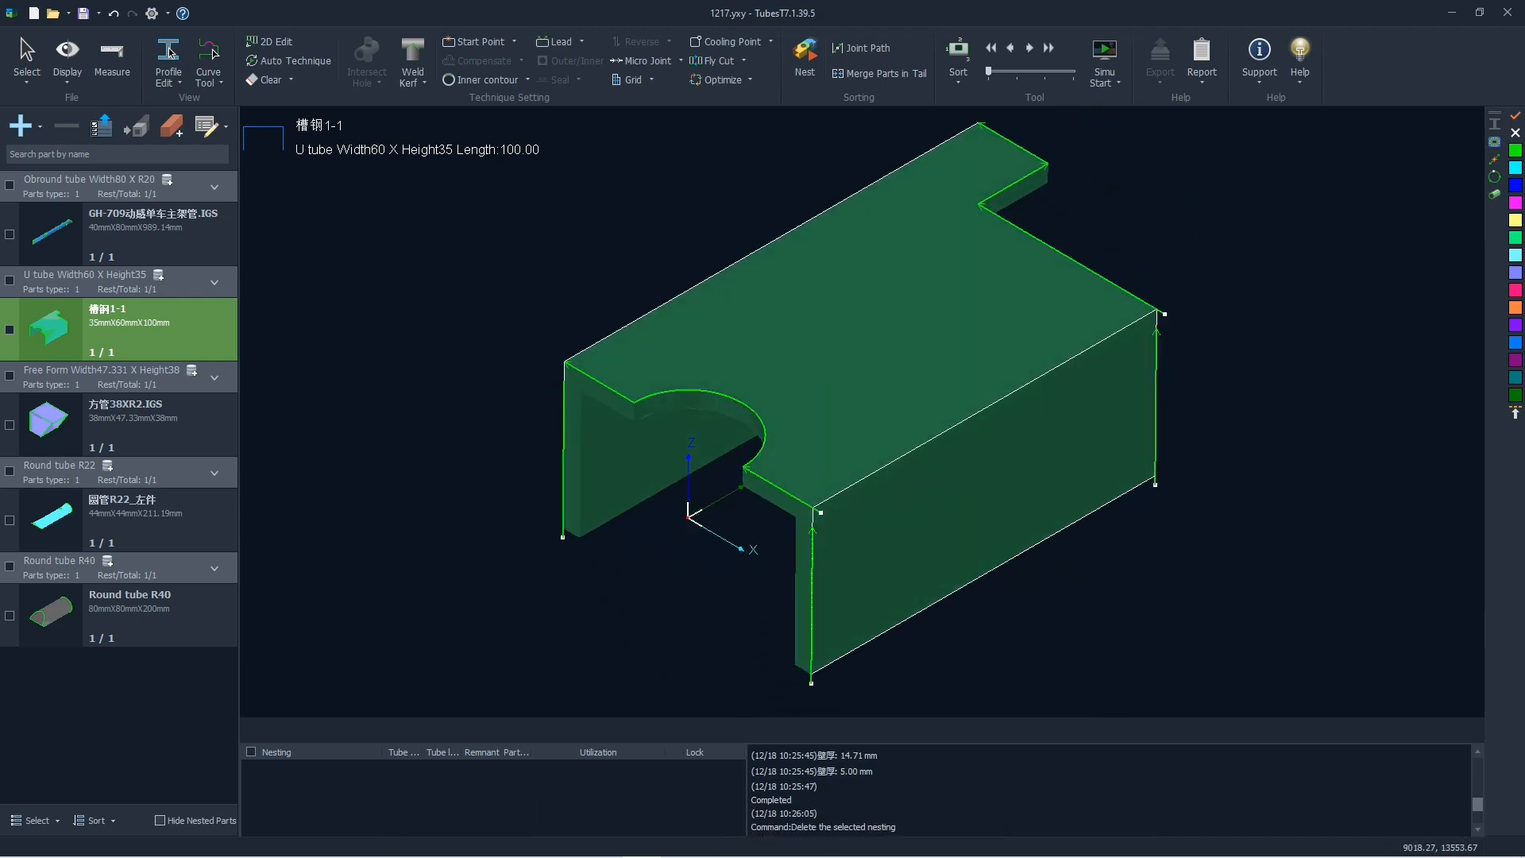
# Step: Spin the U tube quickly around its length in both directions to inspect its open underside
pyautogui.keyDown('ctrl'); pyautogui.scroll(-5, 838, 356); pyautogui.keyUp('ctrl')
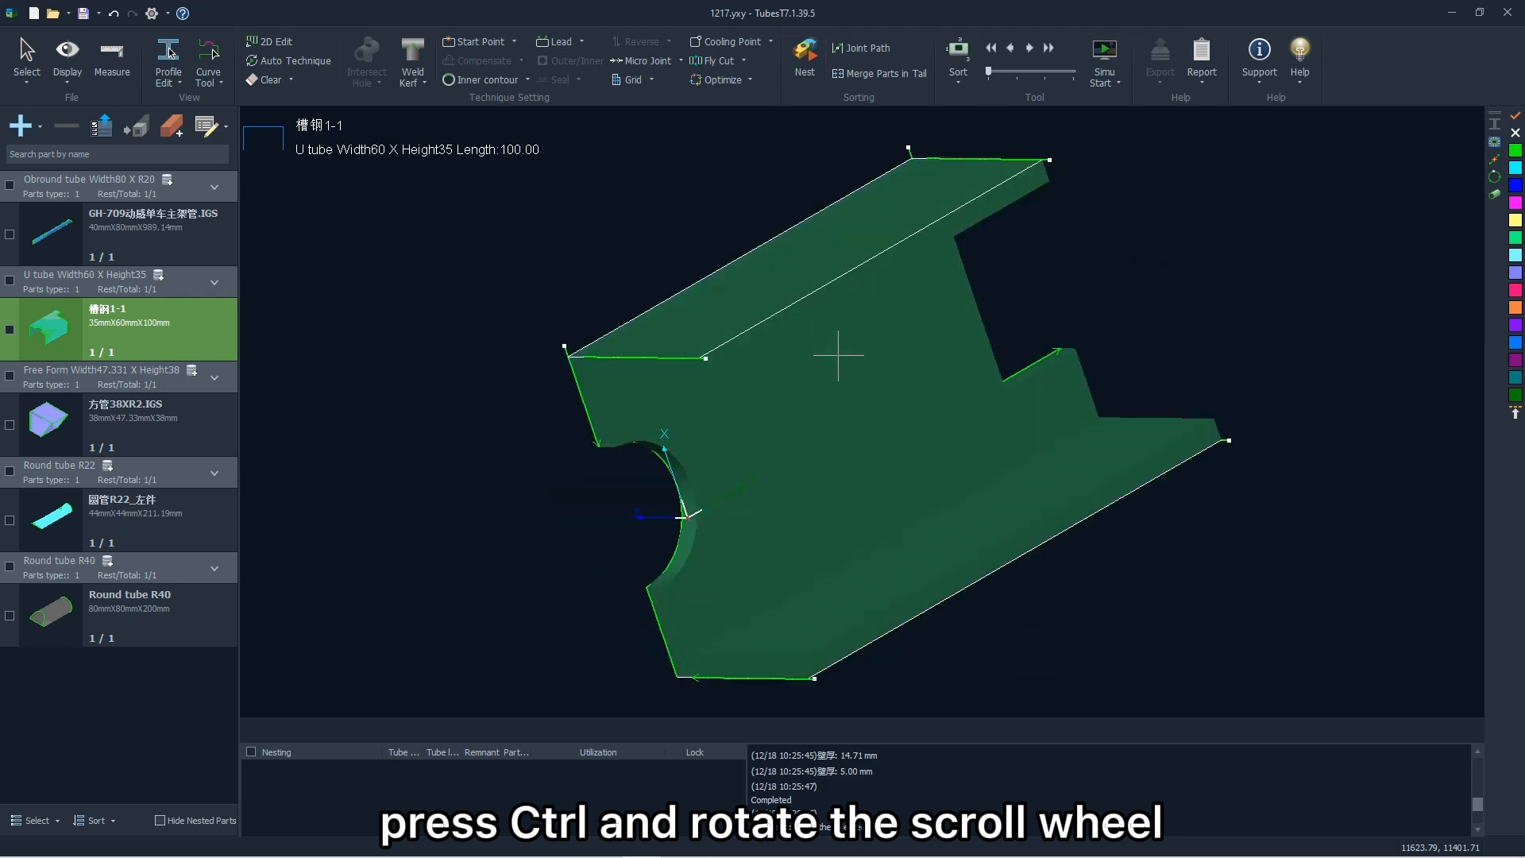
pyautogui.keyDown('ctrl'); pyautogui.scroll(-5, 836, 373); pyautogui.keyUp('ctrl')
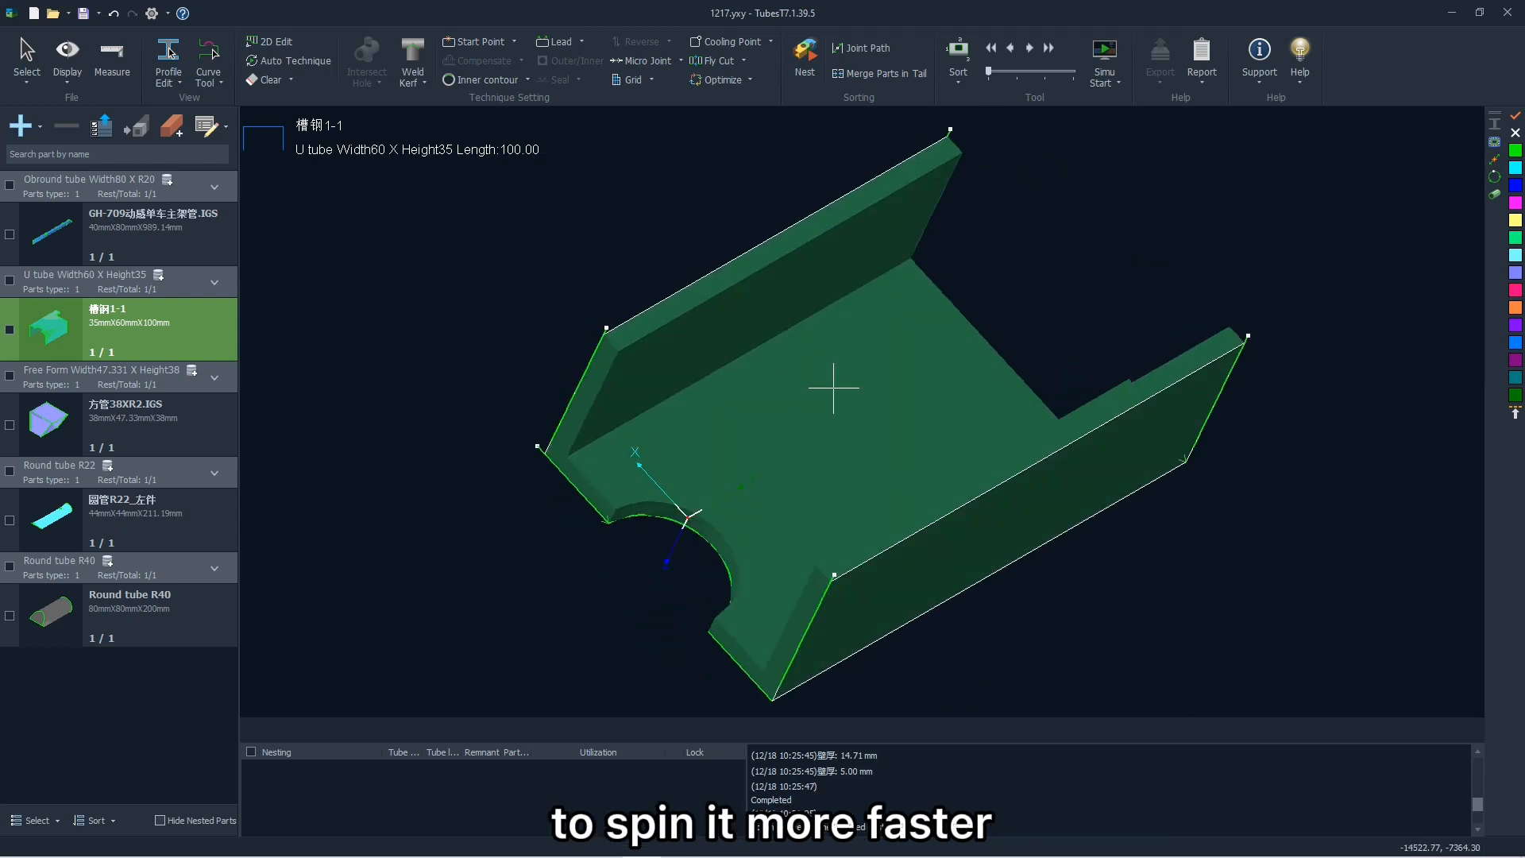
pyautogui.keyDown('ctrl'); pyautogui.scroll(8, 831, 401); pyautogui.keyUp('ctrl')
pyautogui.keyDown('ctrl'); pyautogui.scroll(-8, 831, 407); pyautogui.keyUp('ctrl')
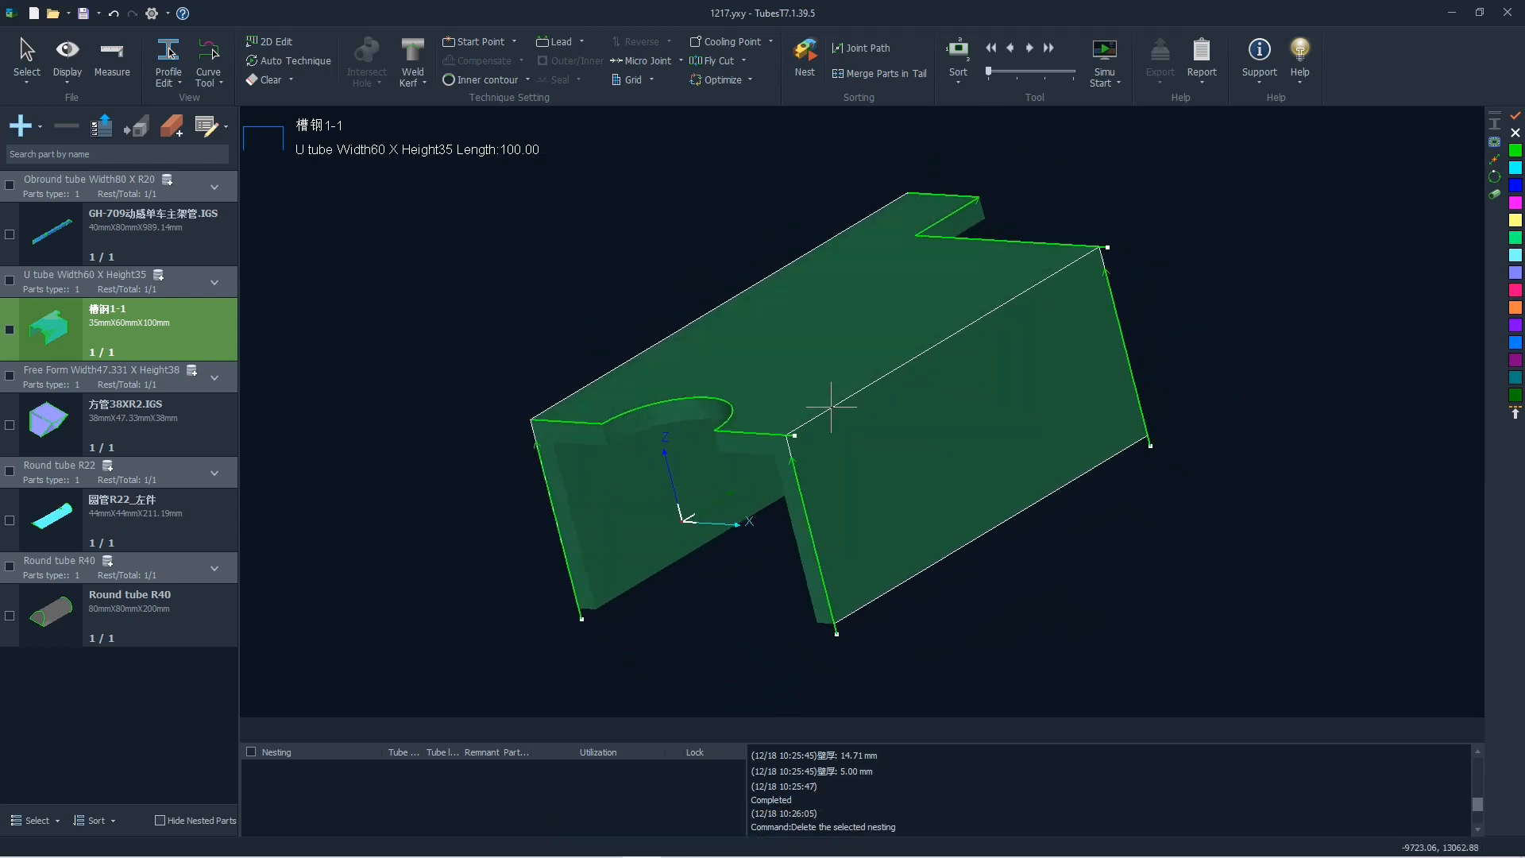
# Step: Toggle the Render Effect display option off and back on
pyautogui.click(67, 62)
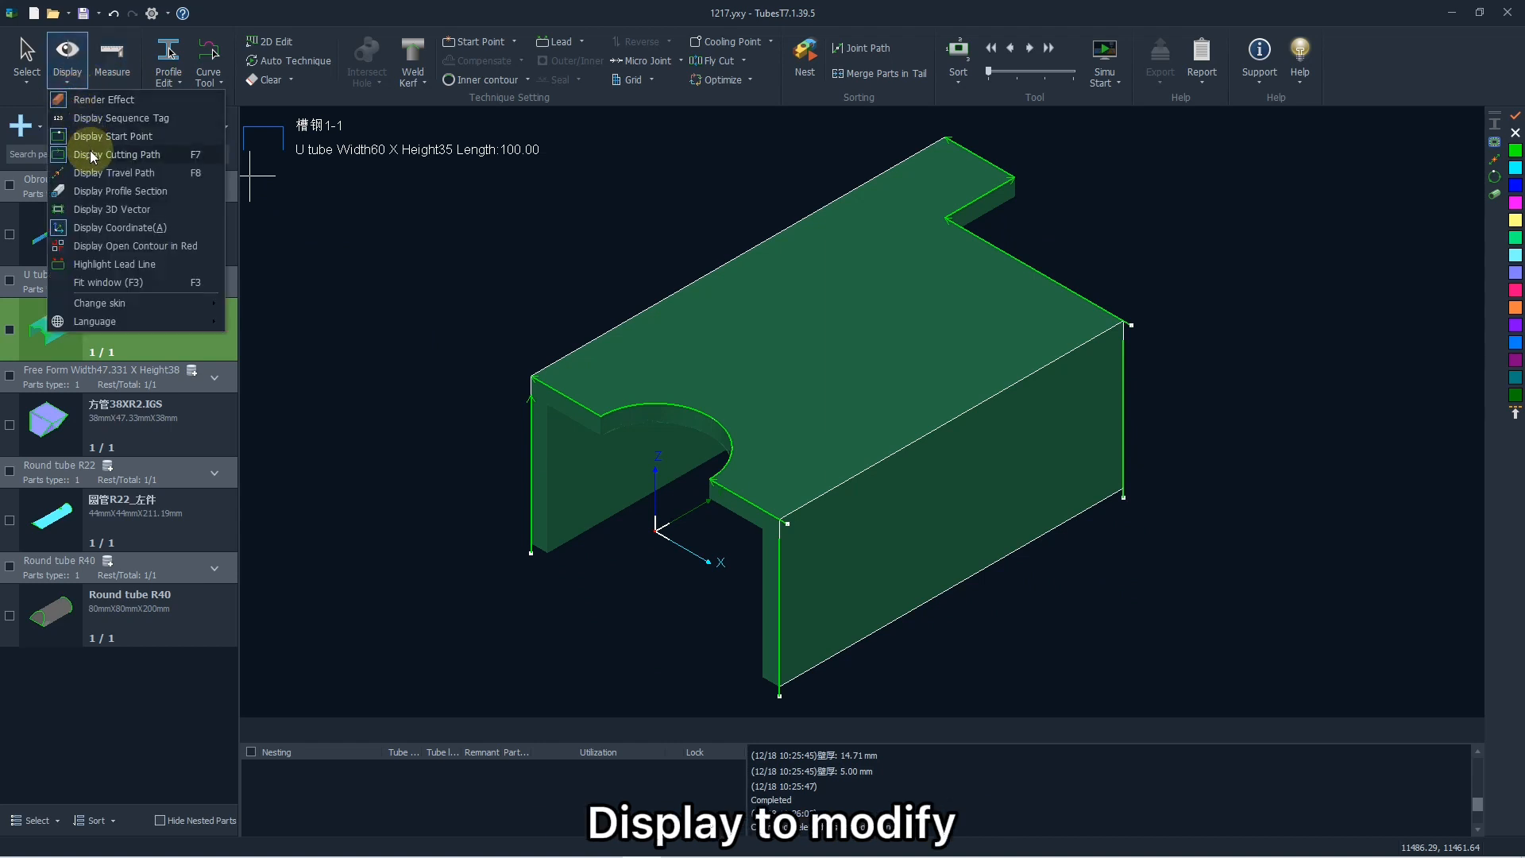
pyautogui.click(99, 99)
pyautogui.click(81, 76)
pyautogui.click(84, 99)
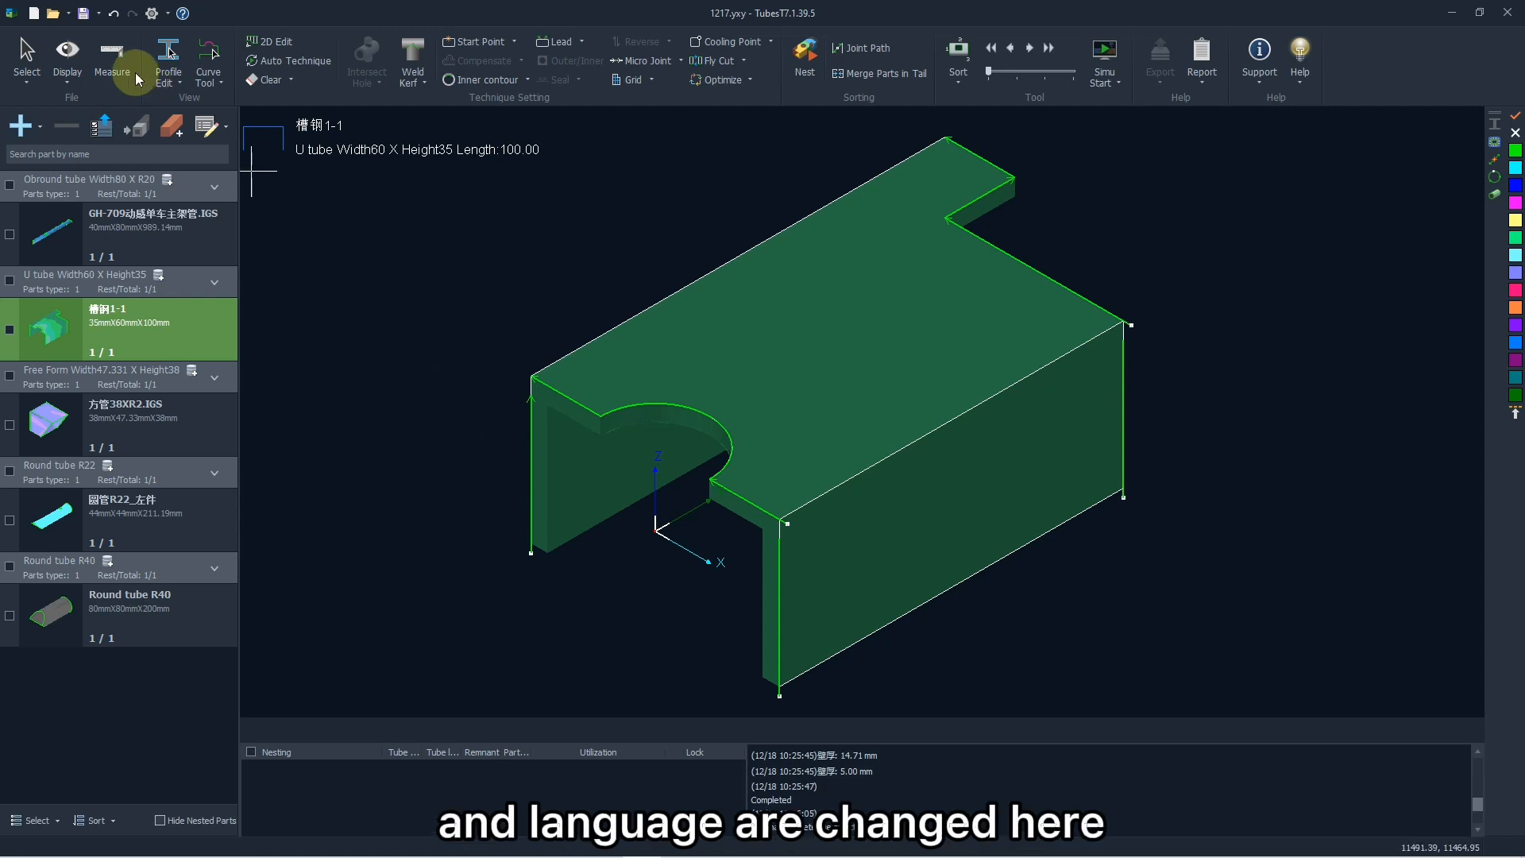
# Step: Look through the available interface skins and languages, then close the display options without choosing one
pyautogui.click(82, 75)
pyautogui.moveTo(111, 303)
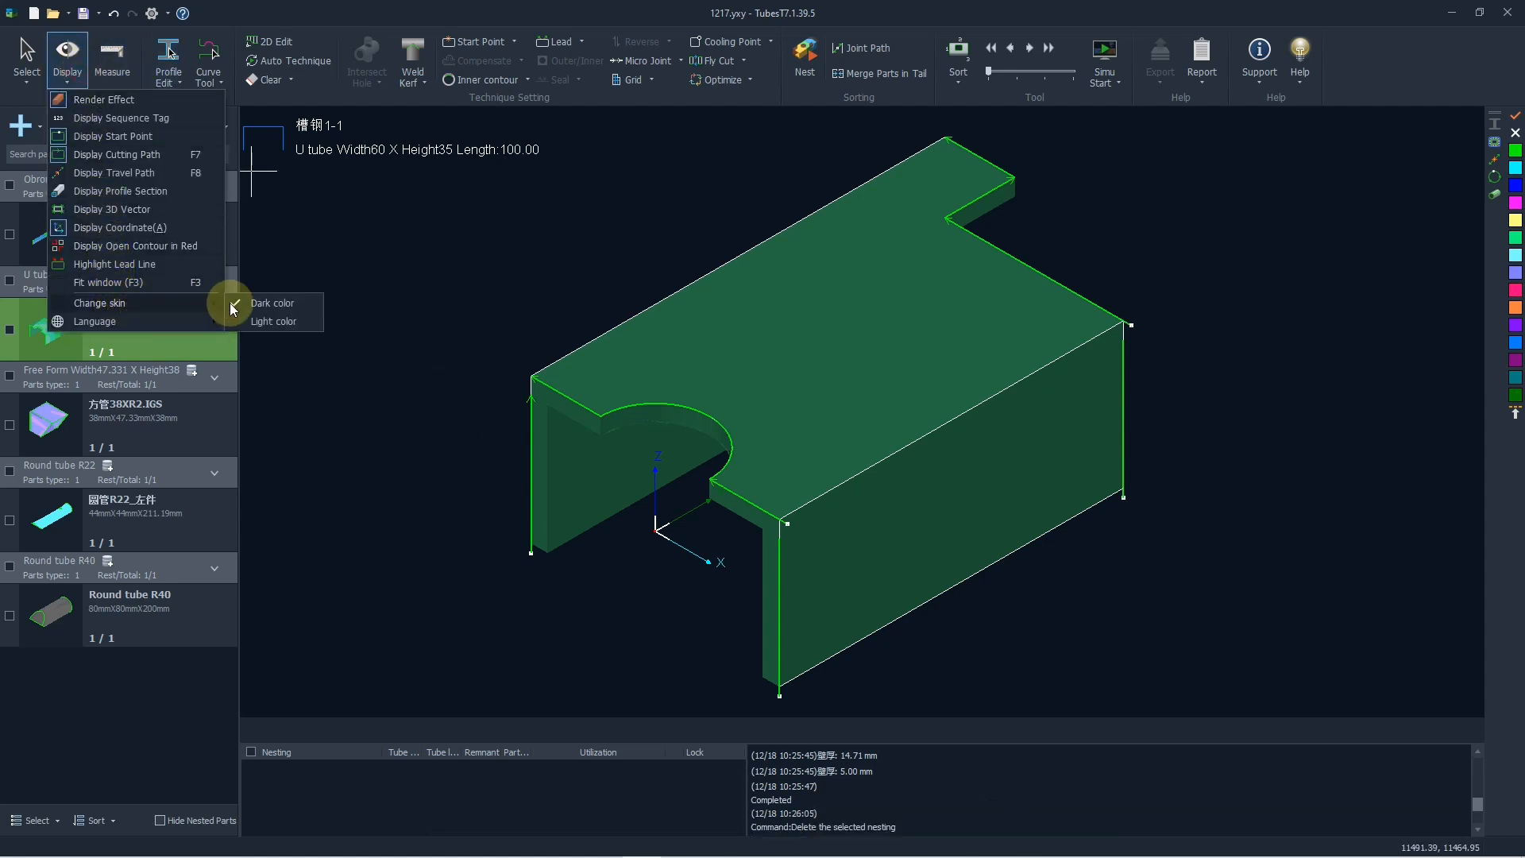
pyautogui.moveTo(164, 322)
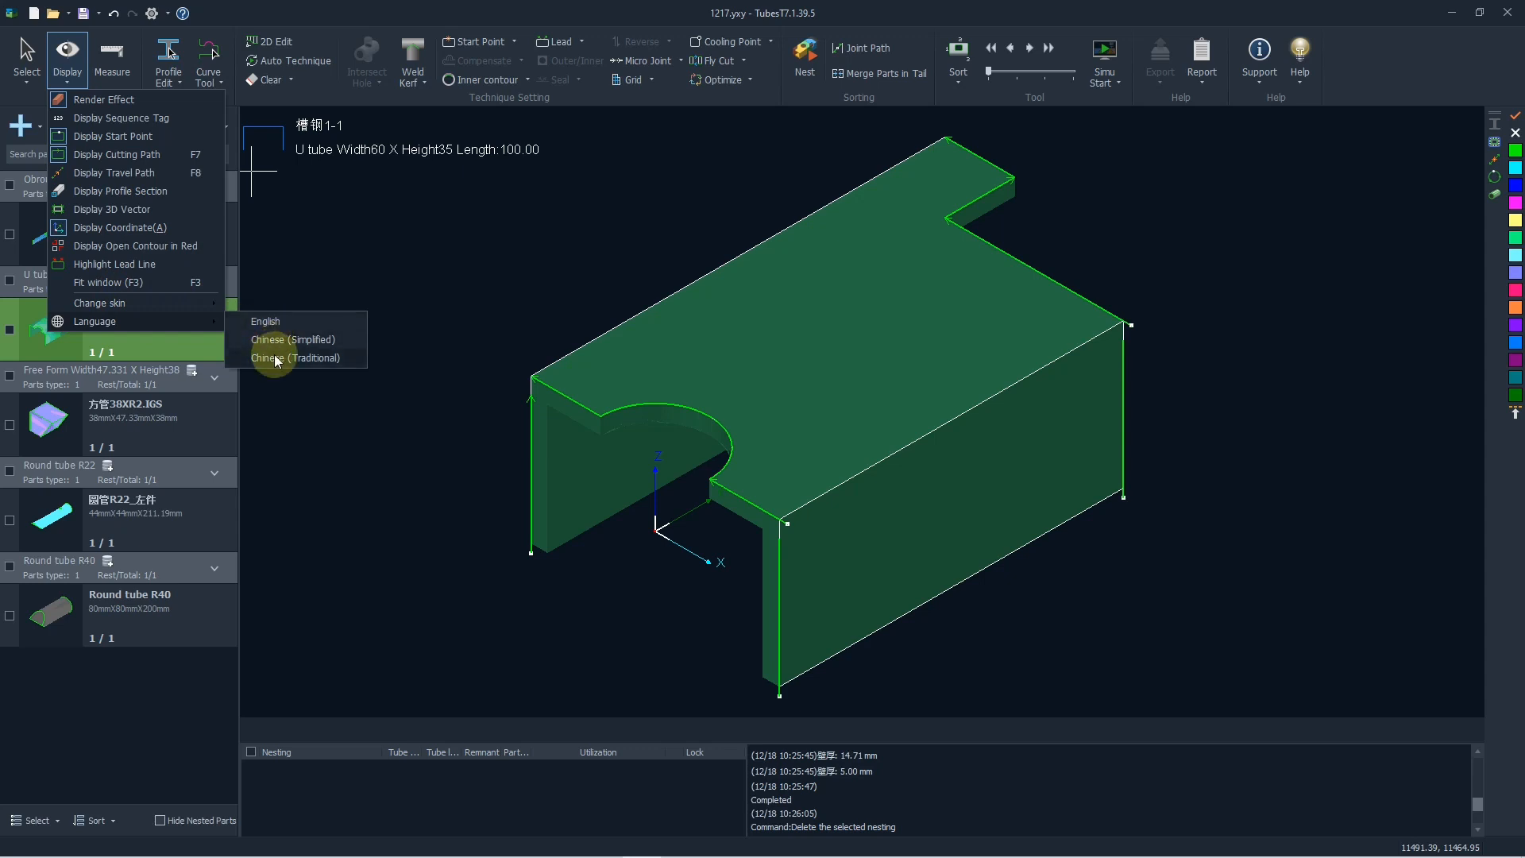
pyautogui.click(461, 237)
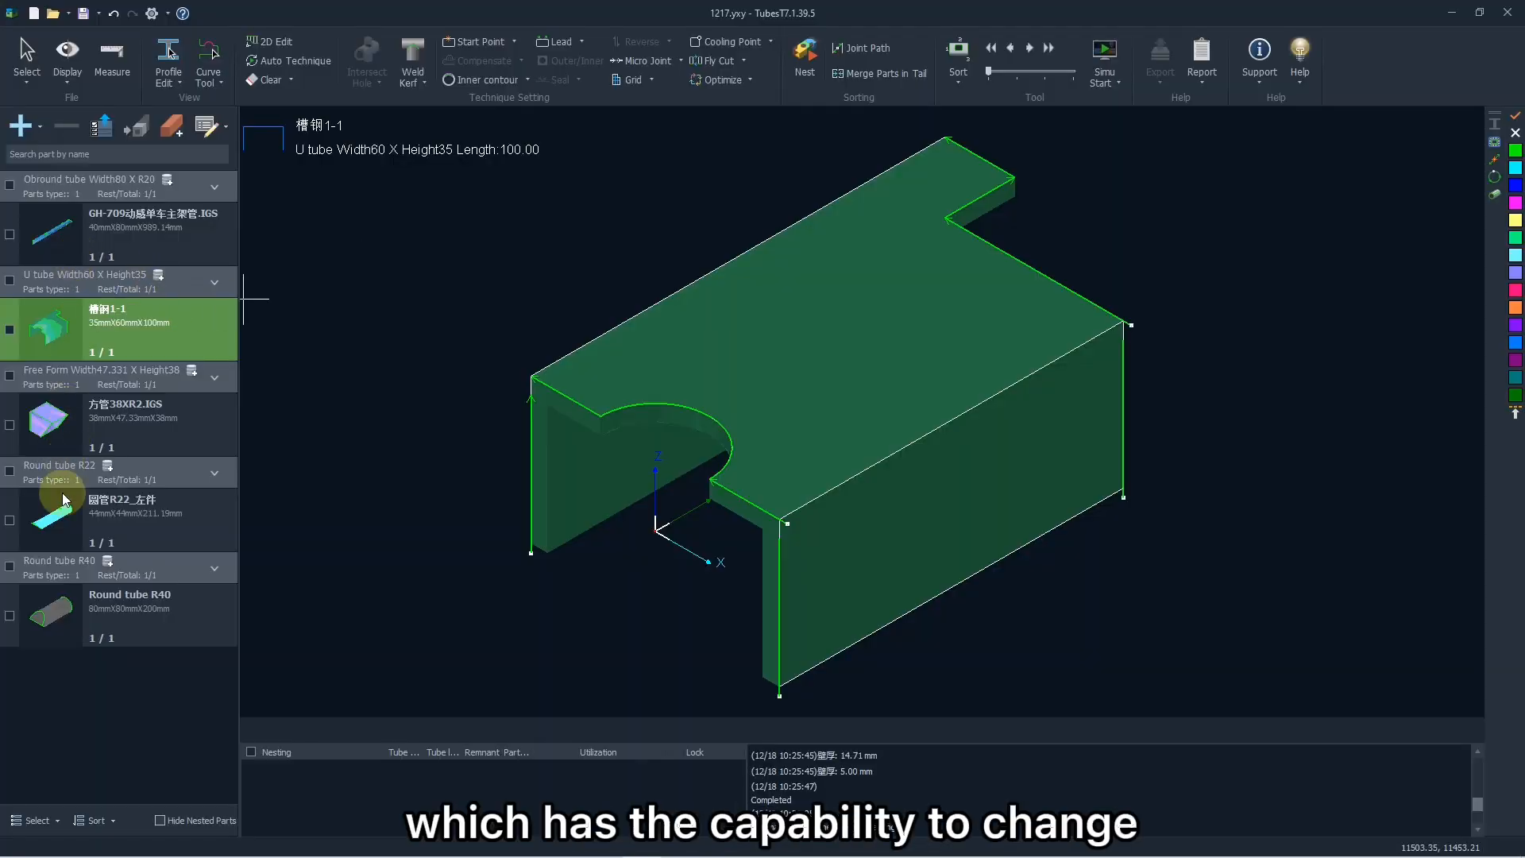
# Step: Open the Round tube R40 part and select the cutting contours at both of its ends
pyautogui.click(64, 604)
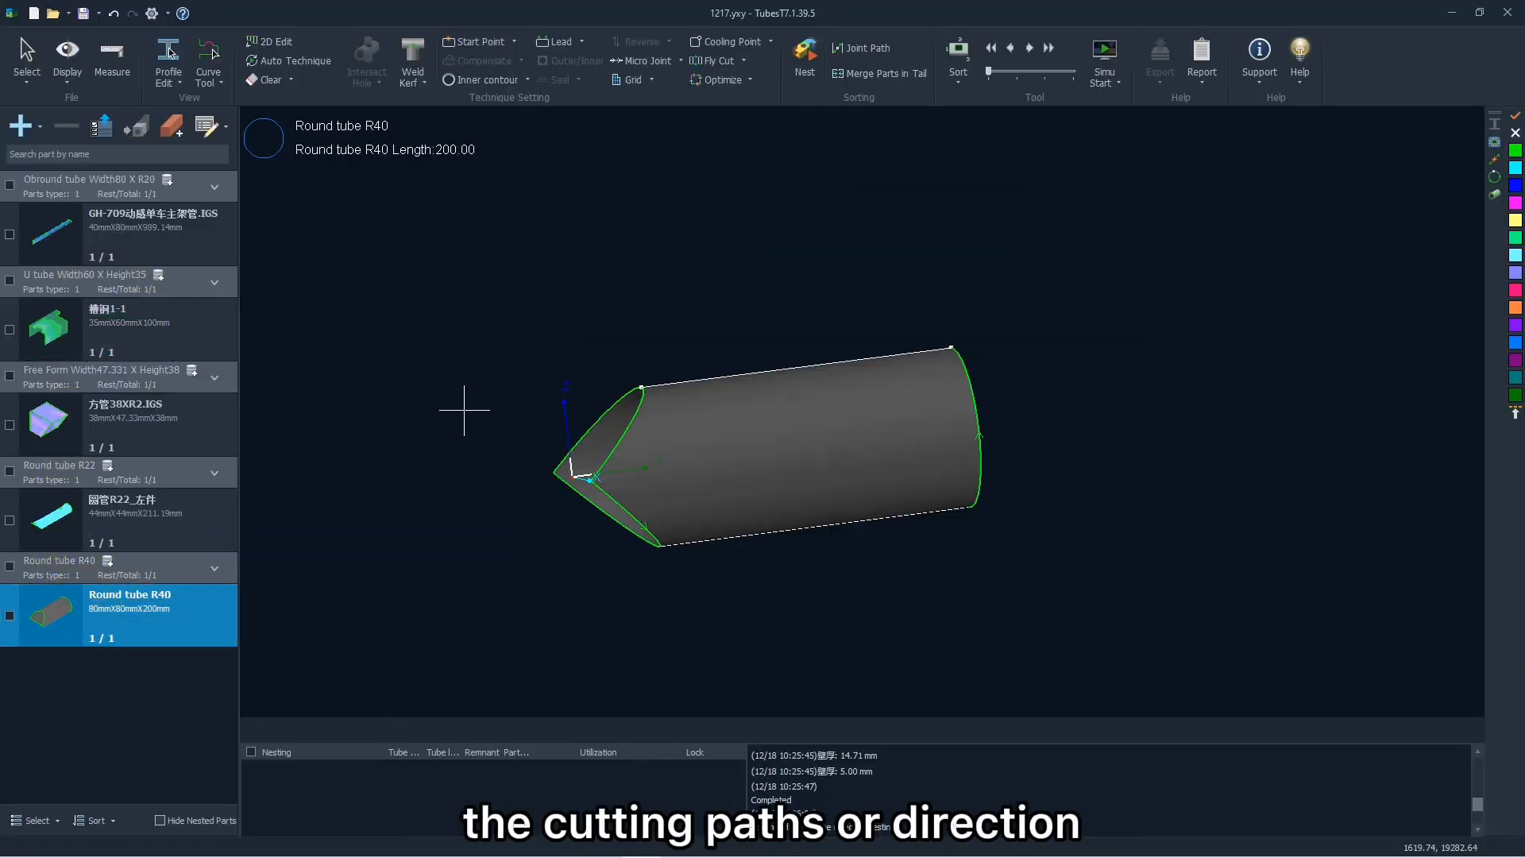
pyautogui.click(790, 337)
pyautogui.moveTo(790, 337); pyautogui.dragTo(731, 331)
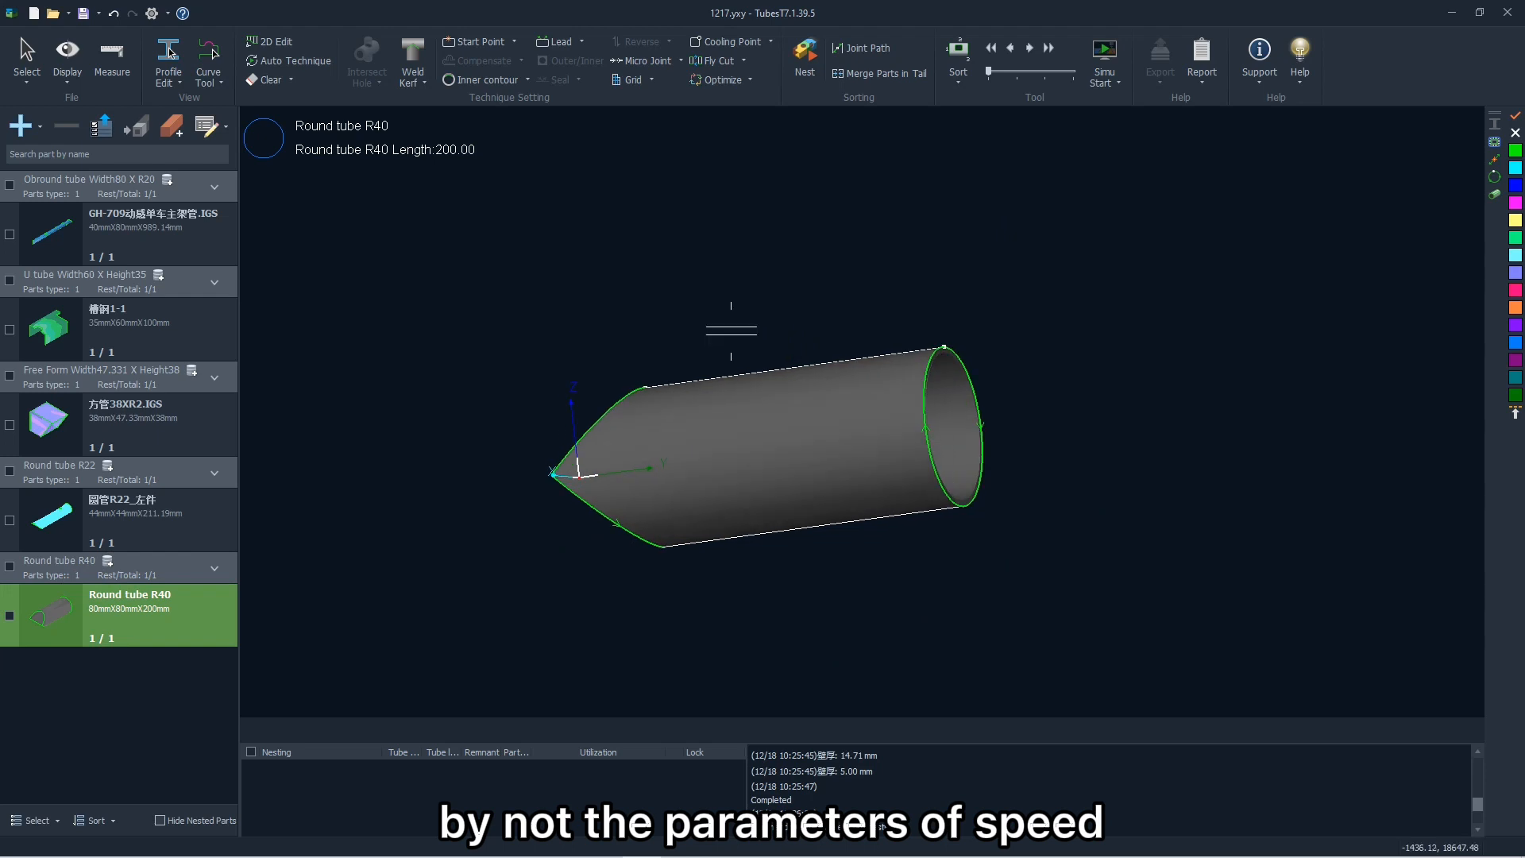
pyautogui.moveTo(725, 392); pyautogui.dragTo(805, 397)
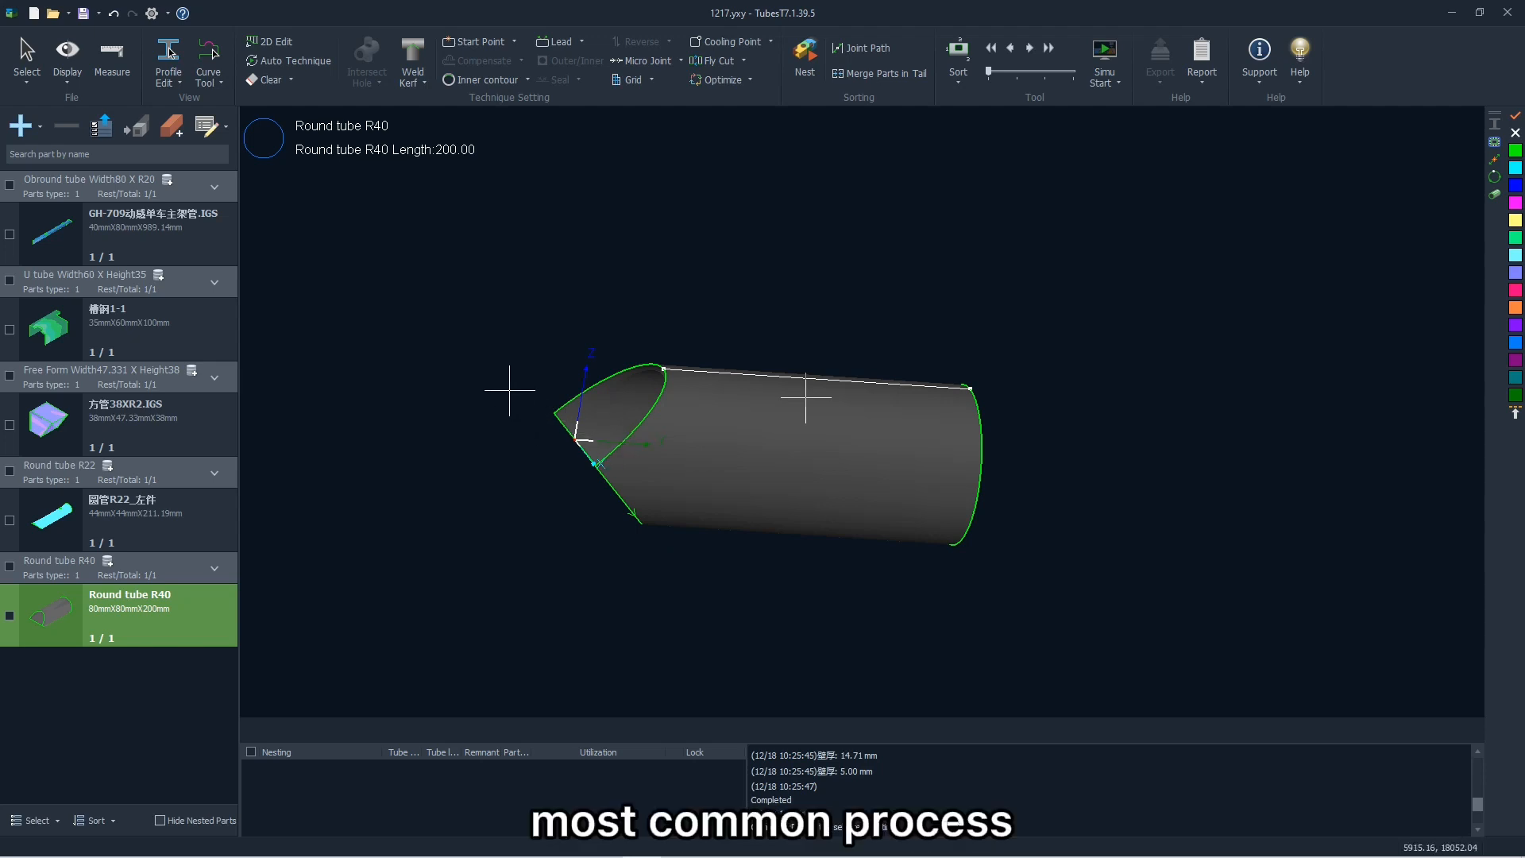
pyautogui.click(658, 421)
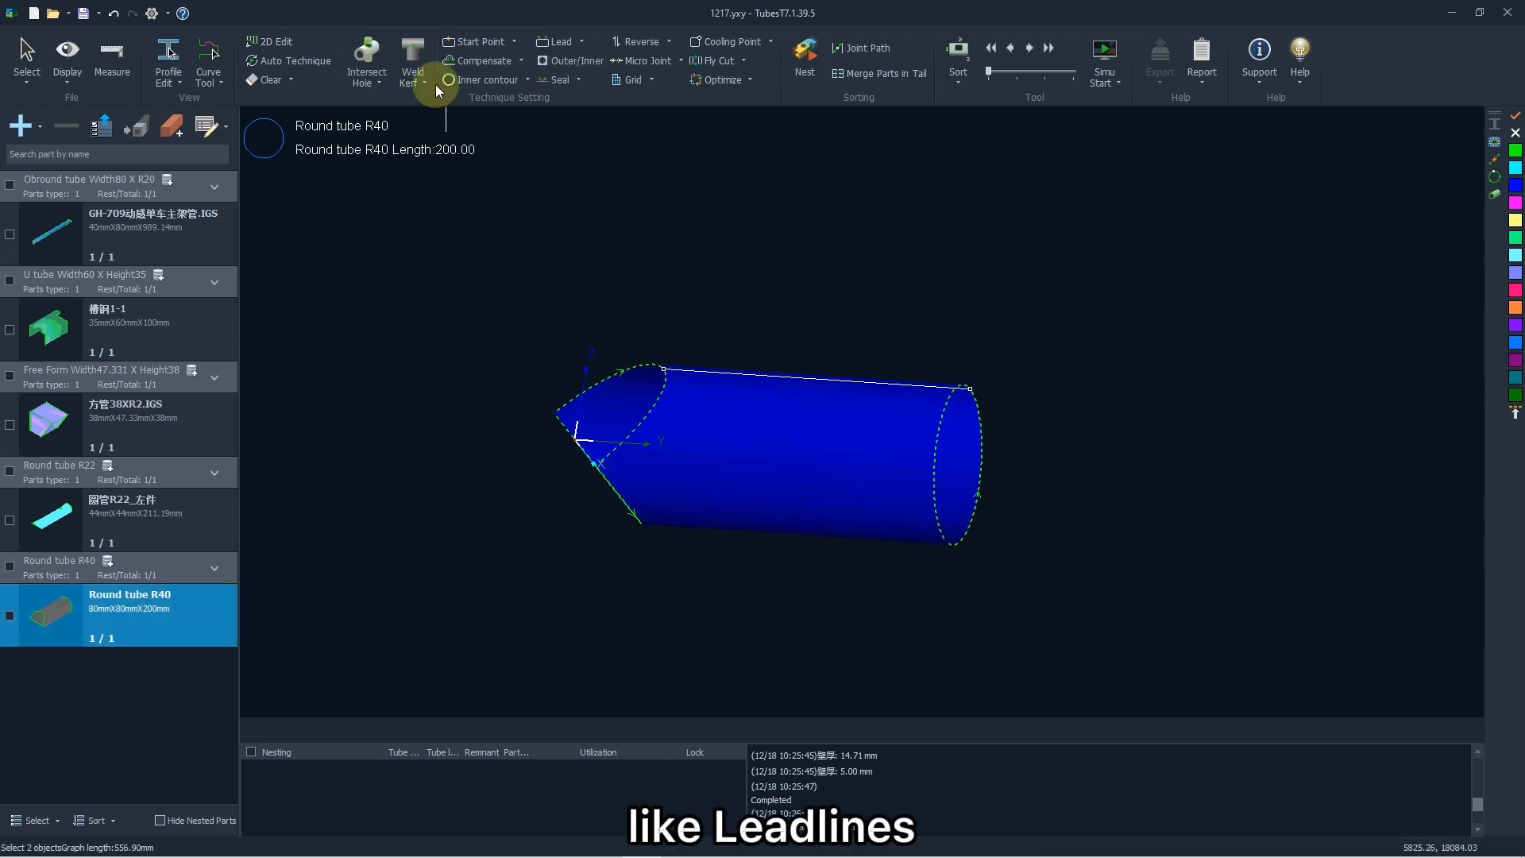
# Step: Add 90° line lead-ins 3 mm long to the selected end contours and check the lead on the angled end up close
pyautogui.click(559, 42)
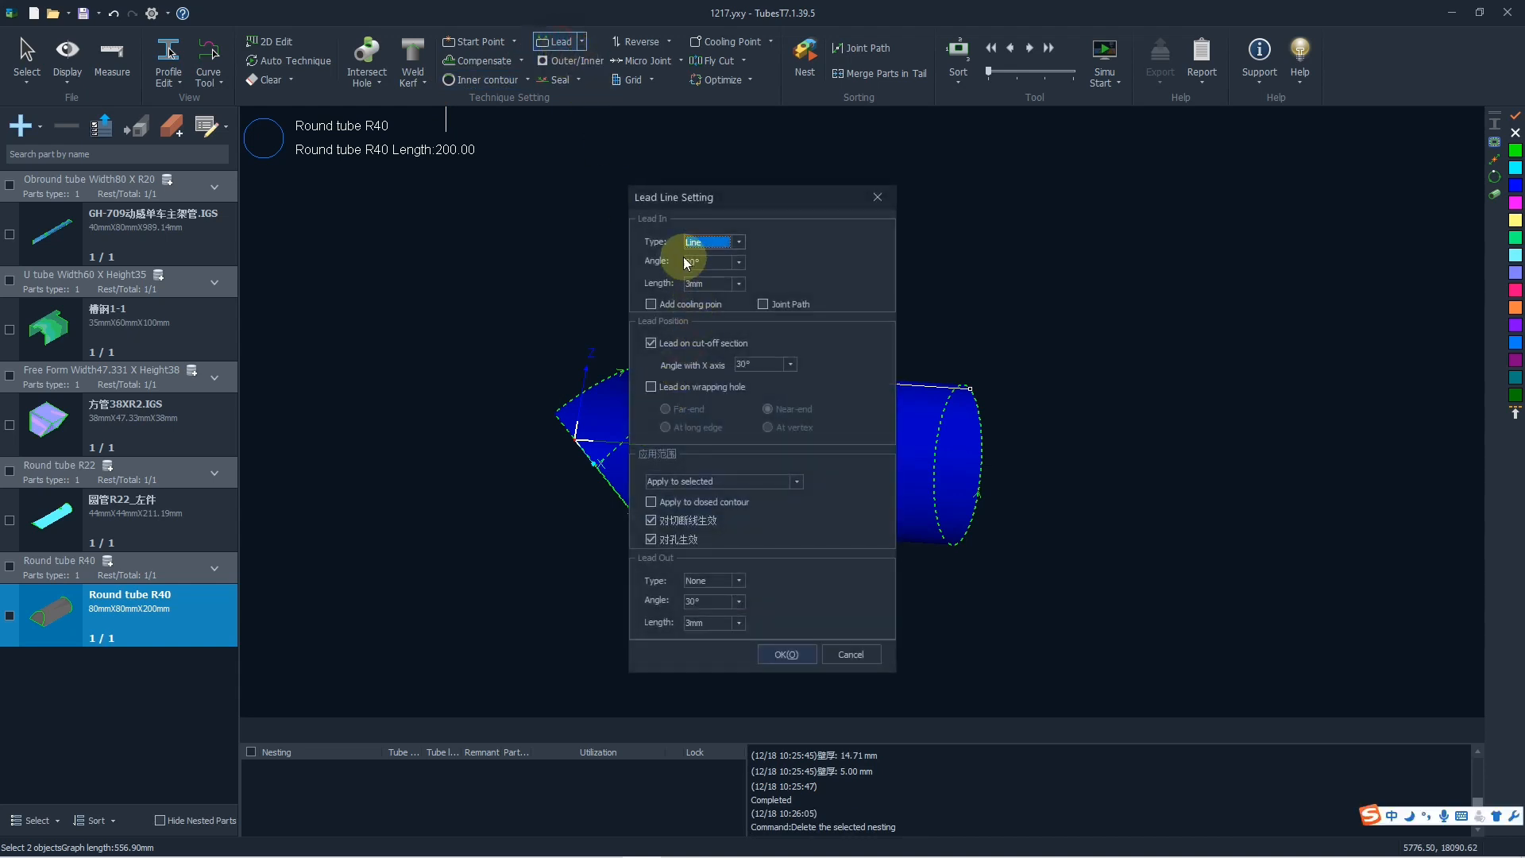
pyautogui.moveTo(731, 200); pyautogui.dragTo(715, 200)
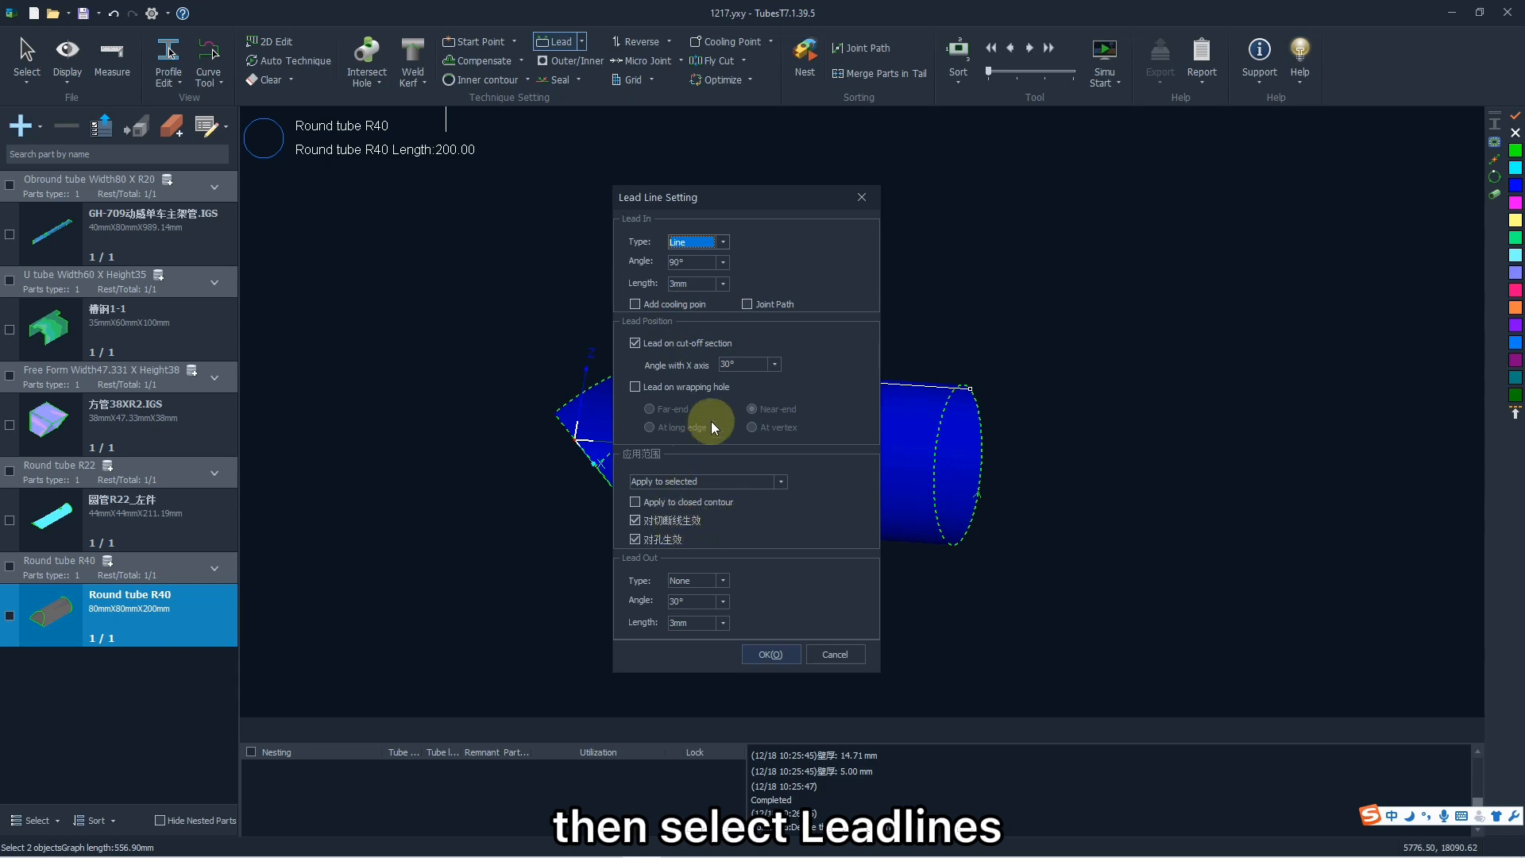
pyautogui.click(770, 654)
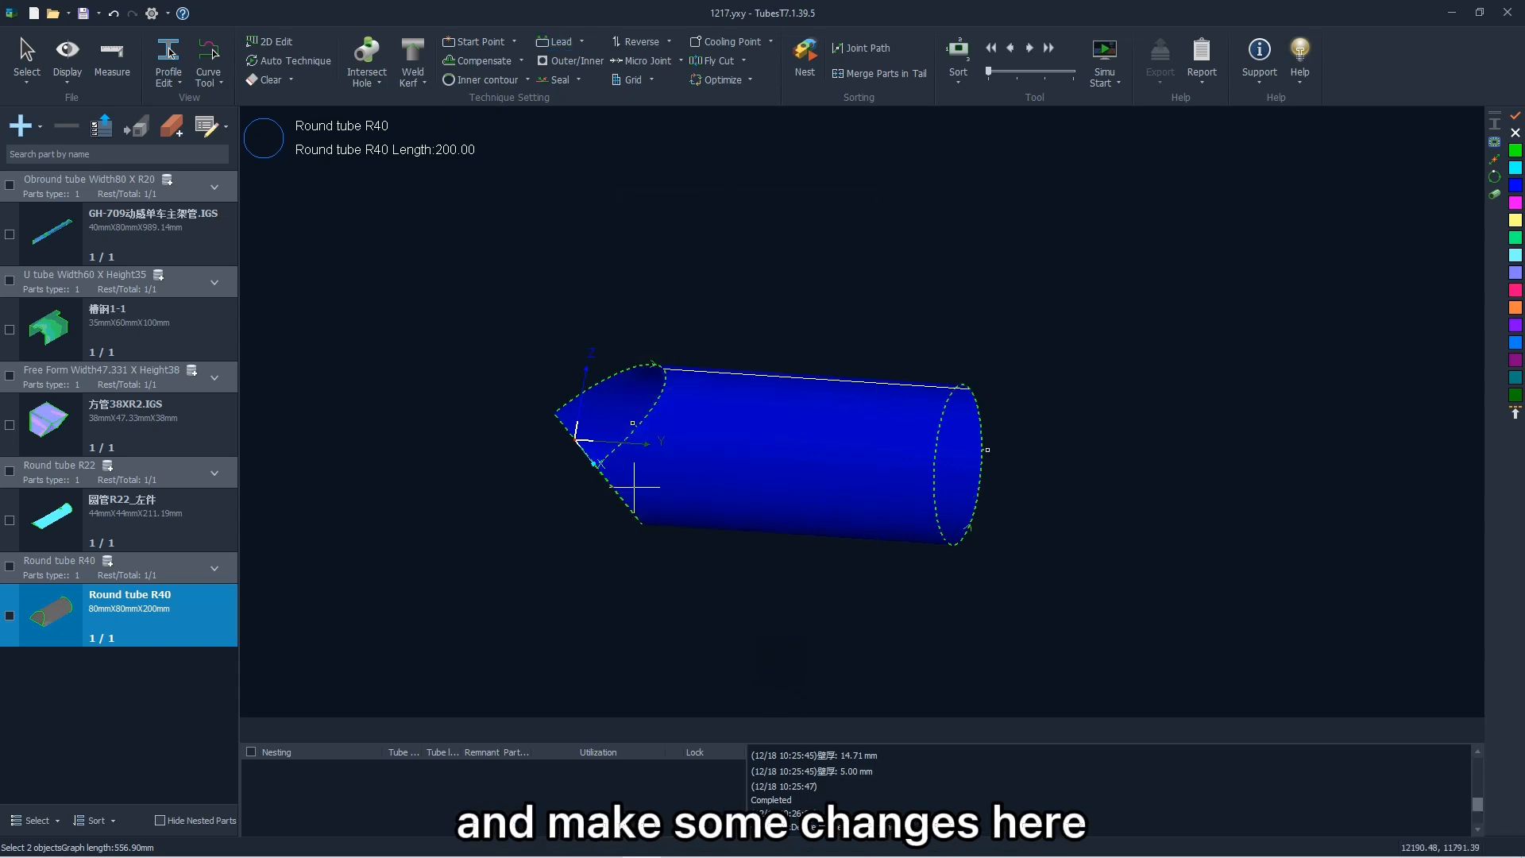
pyautogui.scroll(6, 633, 432)
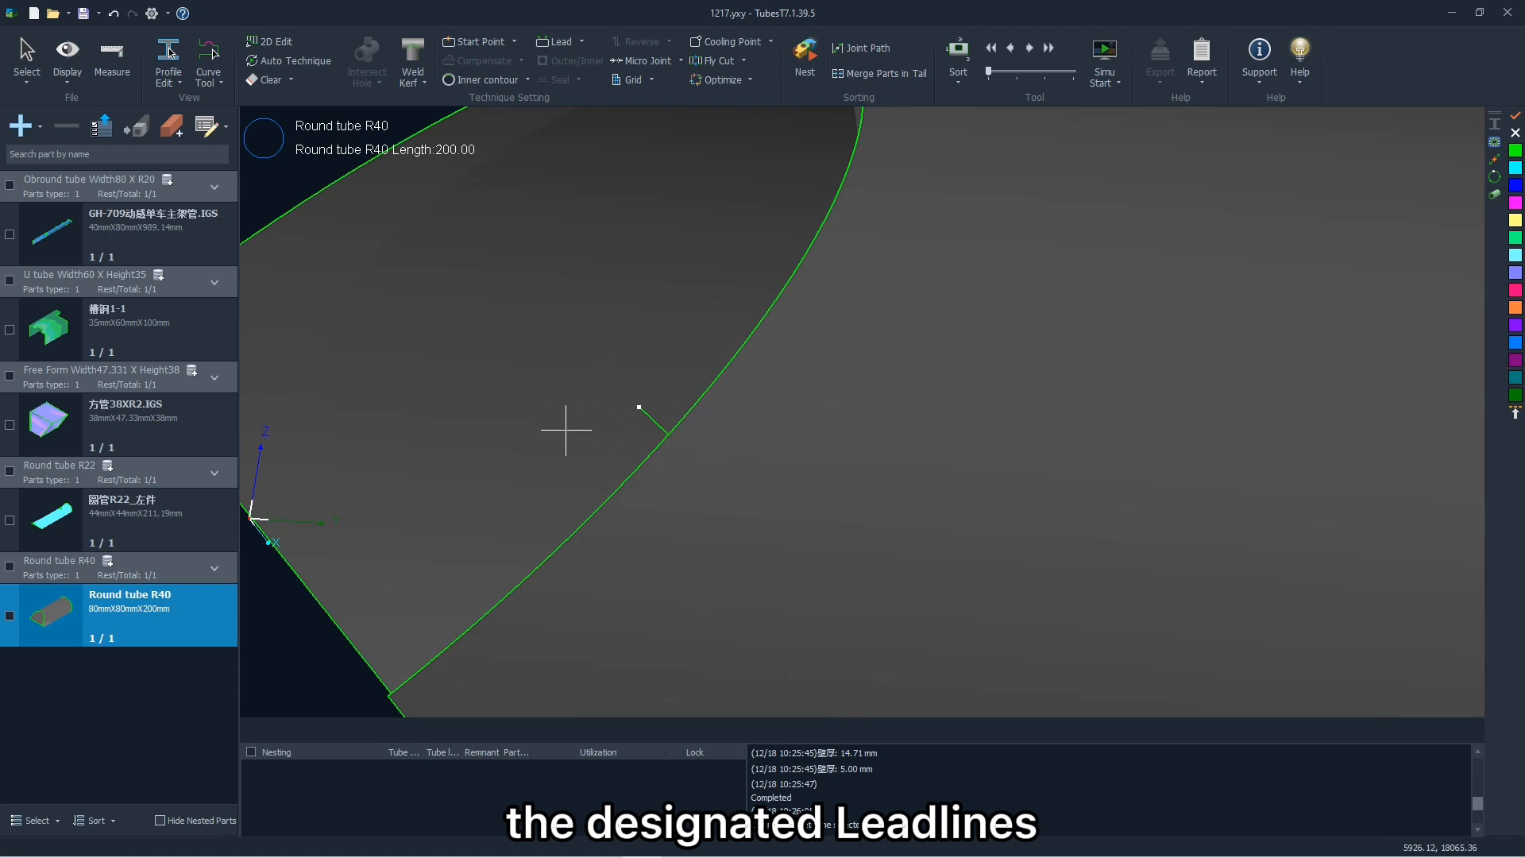
pyautogui.scroll(-5, 566, 430)
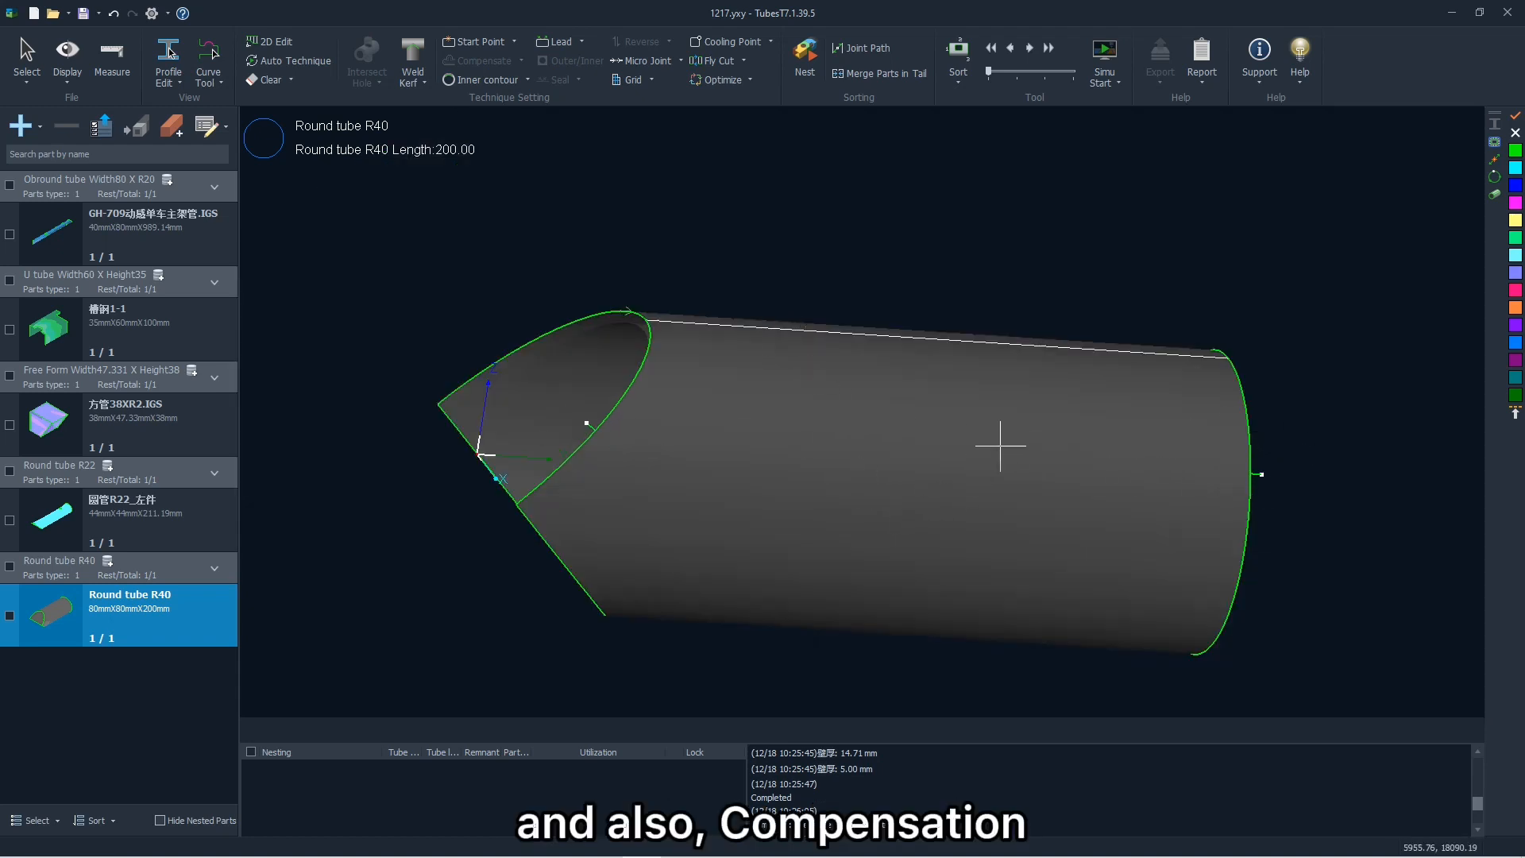
# Step: Select the round tube's end contours, apply a Weld Kerf with Offset all sections, and inspect the generated cutting path
pyautogui.moveTo(1031, 405); pyautogui.dragTo(959, 384)
pyautogui.moveTo(896, 475); pyautogui.dragTo(926, 445)
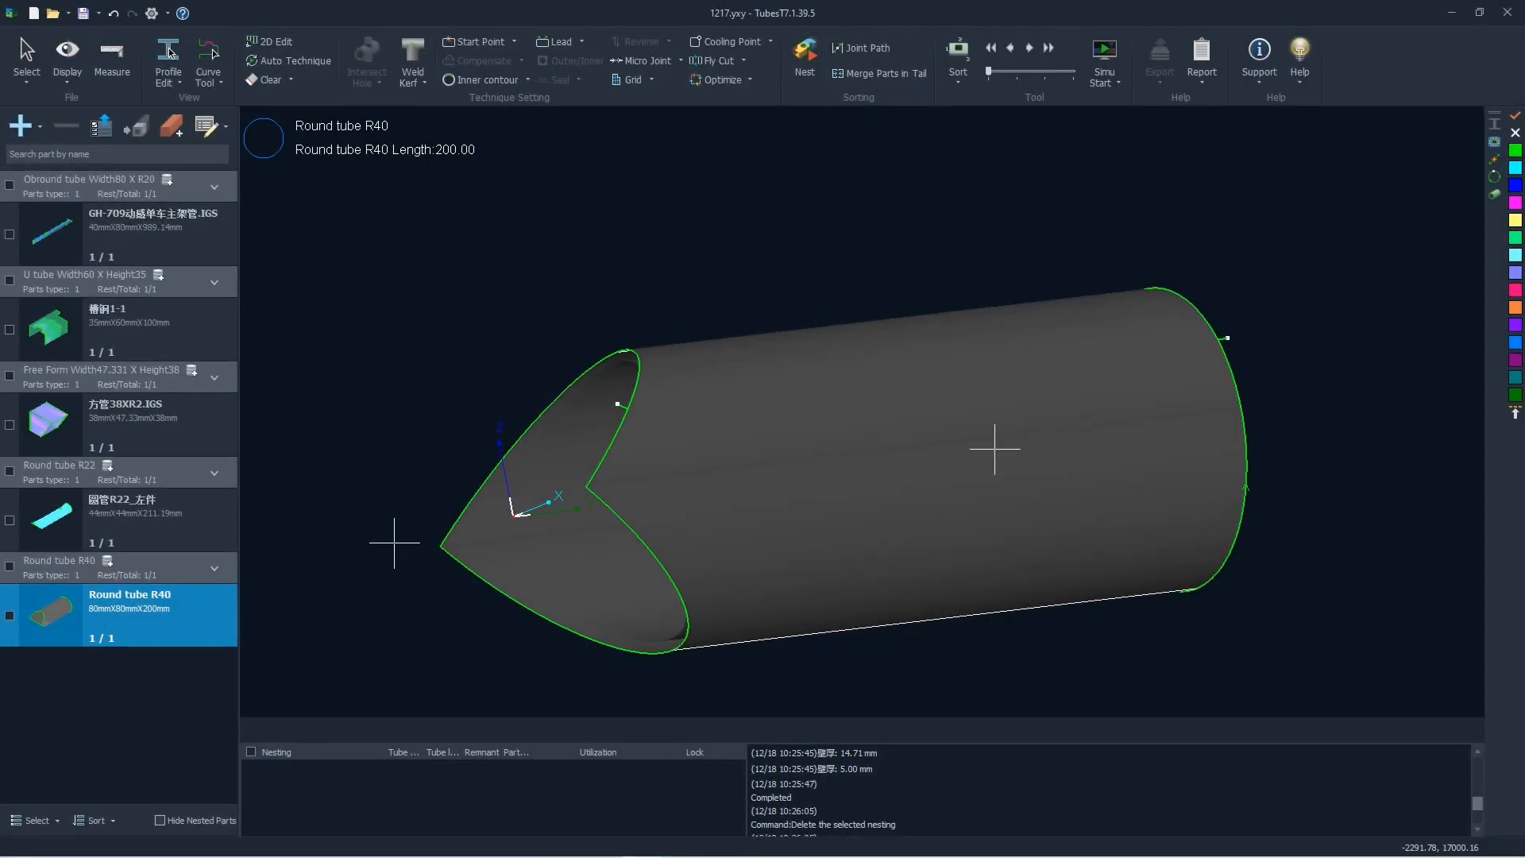
pyautogui.click(758, 453)
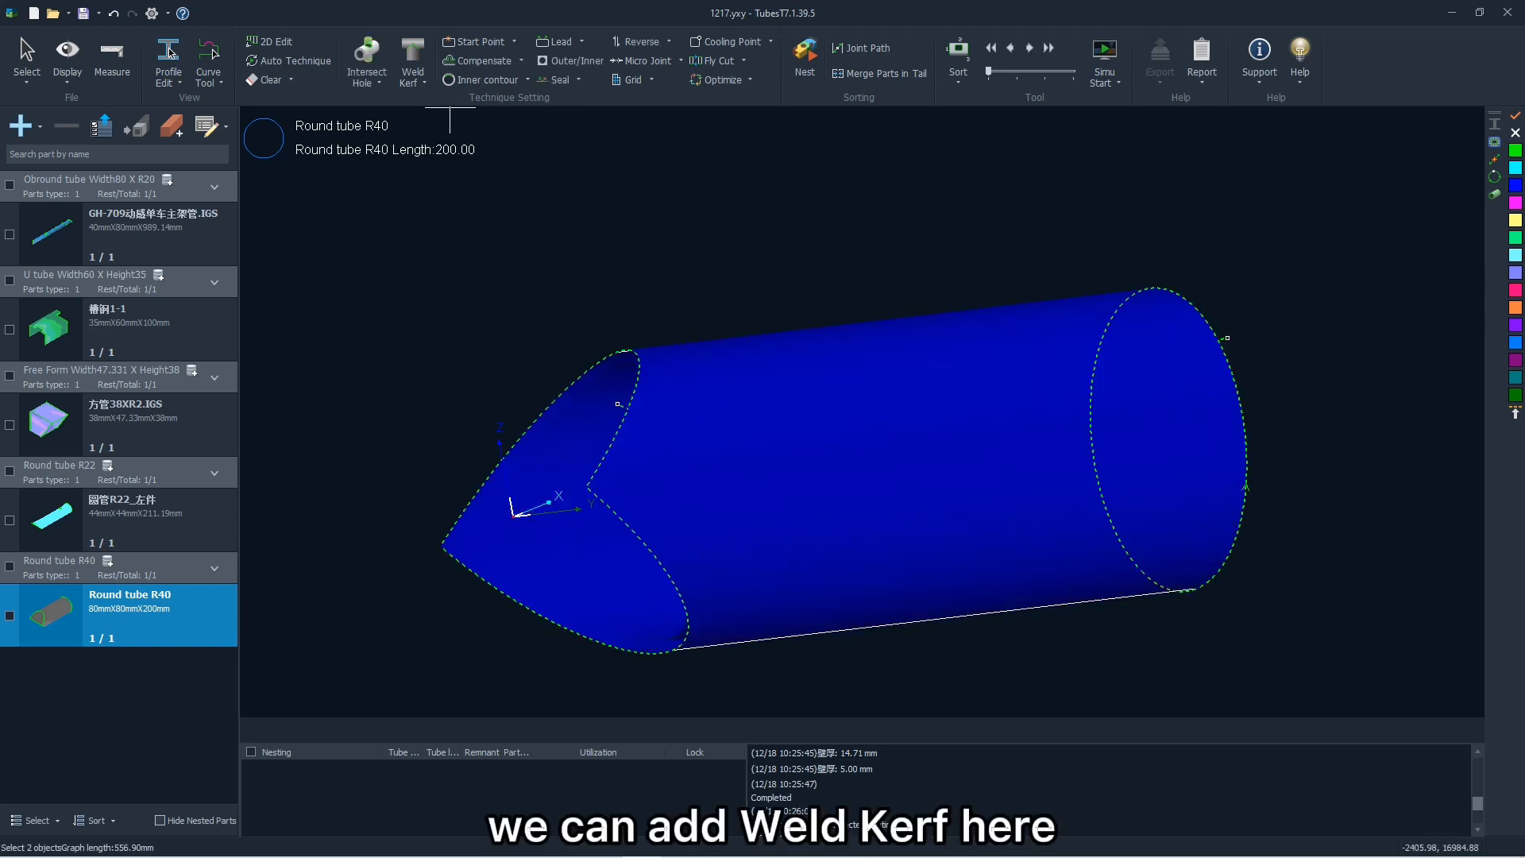
pyautogui.click(413, 82)
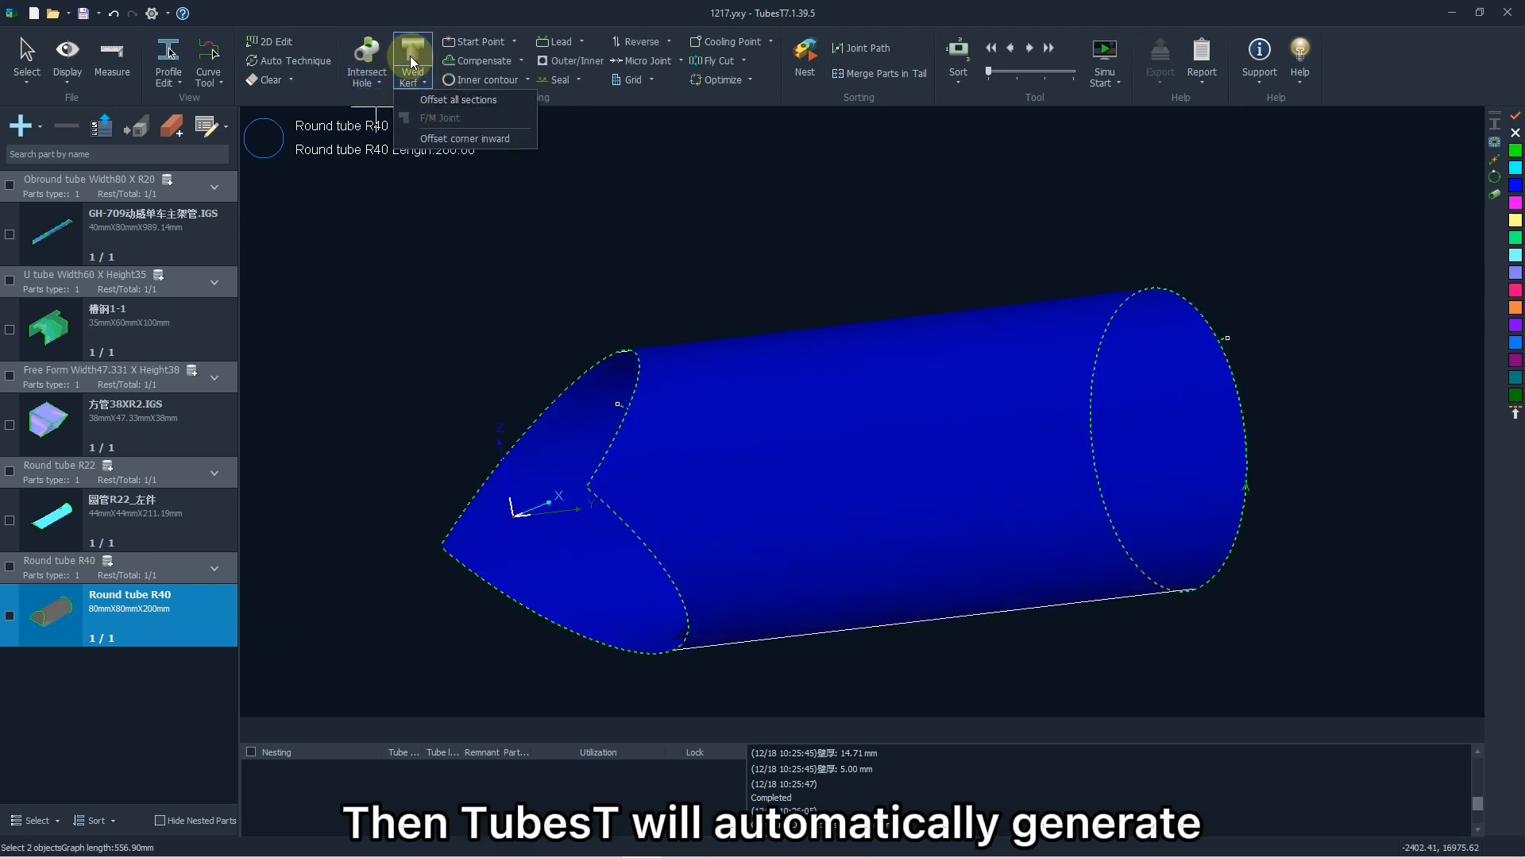
pyautogui.click(436, 99)
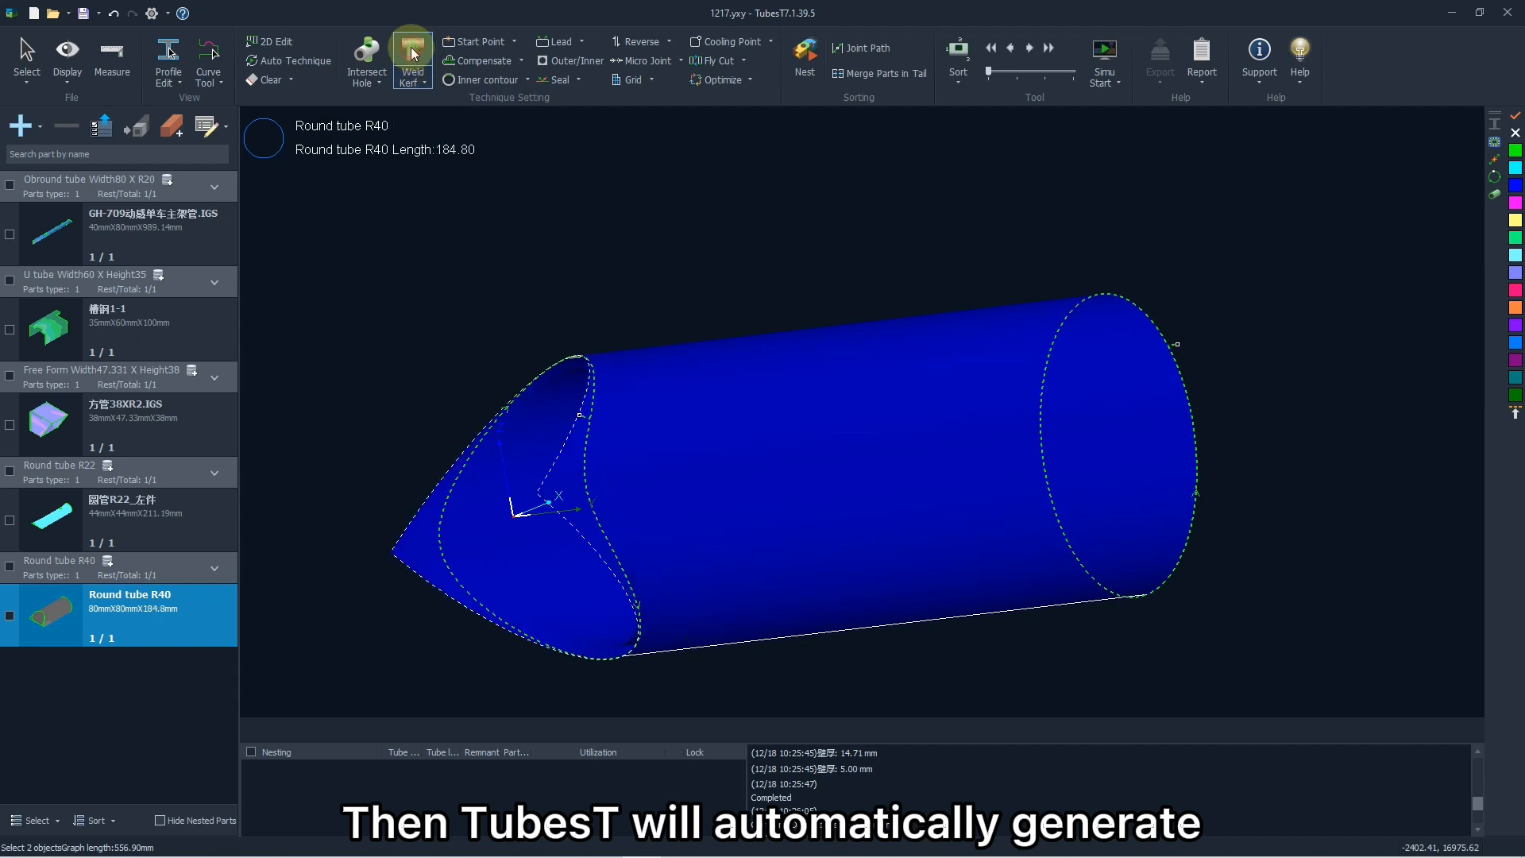
pyautogui.click(608, 314)
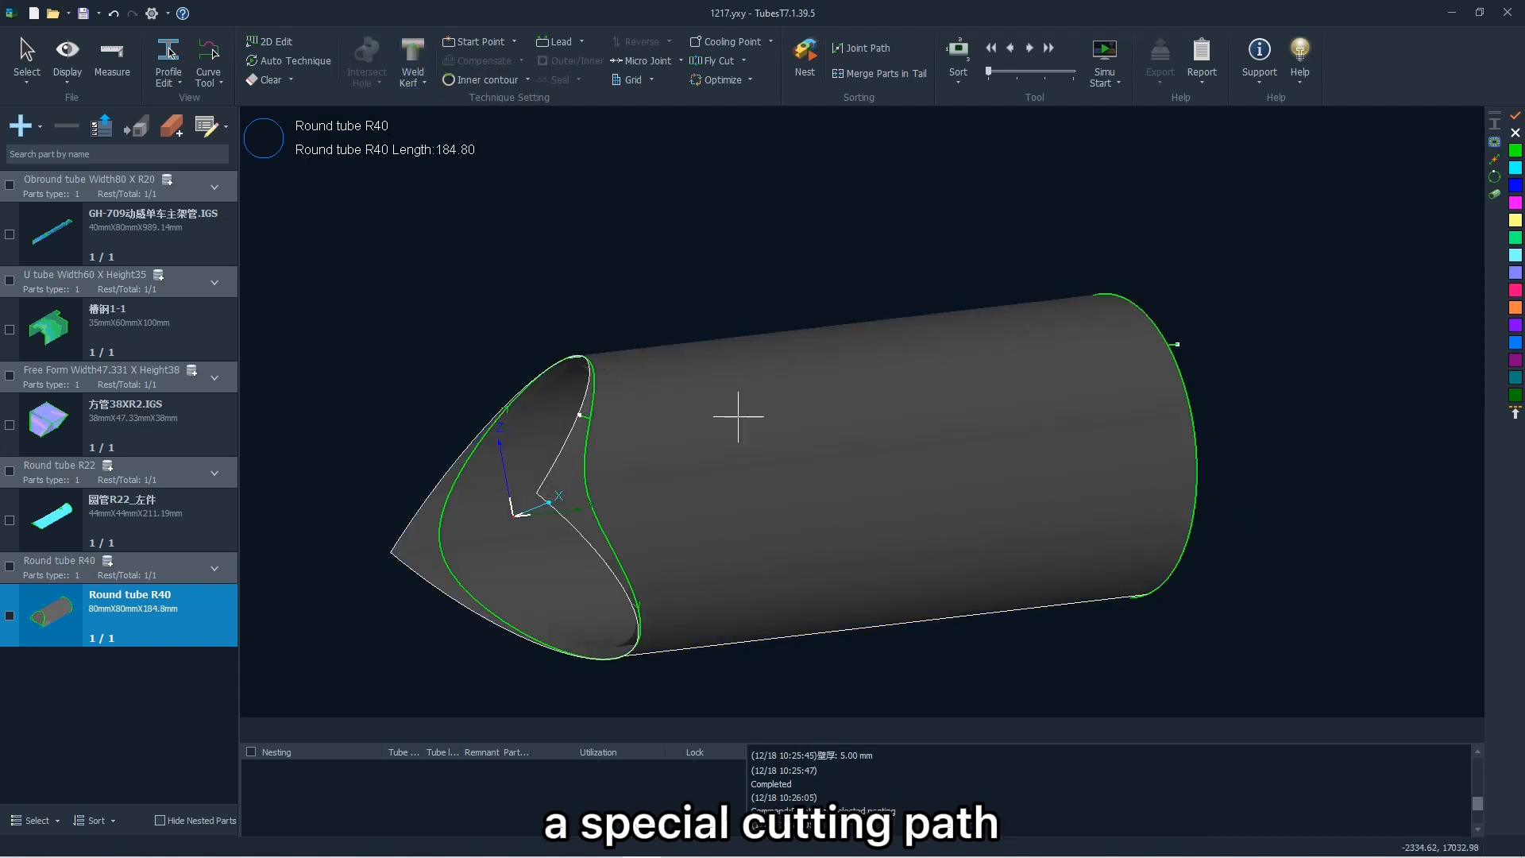
pyautogui.moveTo(794, 403)
pyautogui.mouseDown()
pyautogui.moveTo(766, 430)
pyautogui.moveTo(725, 426)
pyautogui.moveTo(776, 415)
pyautogui.mouseUp()
pyautogui.scroll(5, 519, 506)
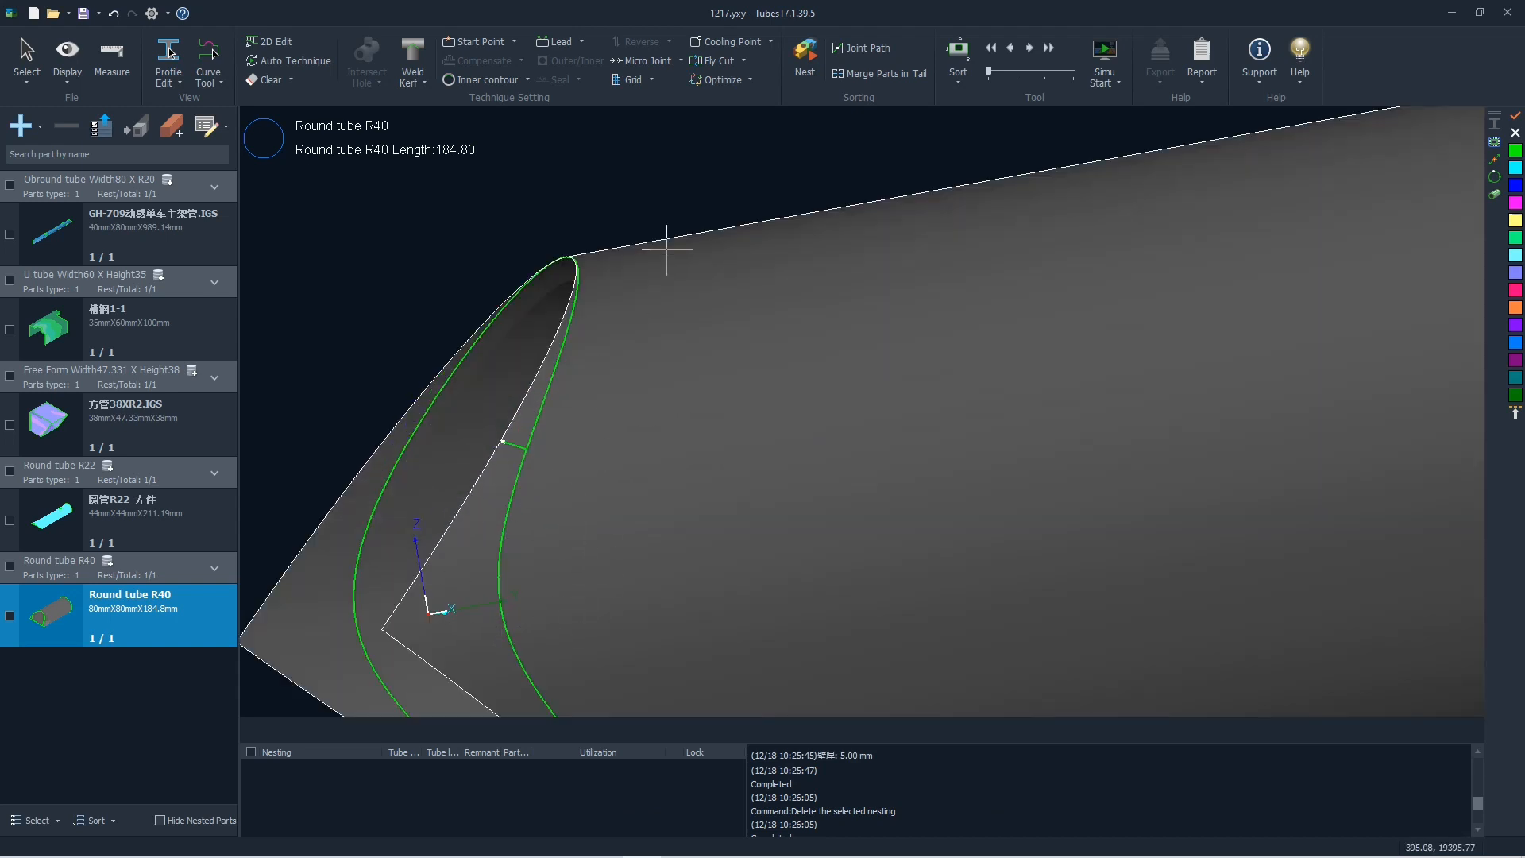
pyautogui.scroll(-2, 666, 248)
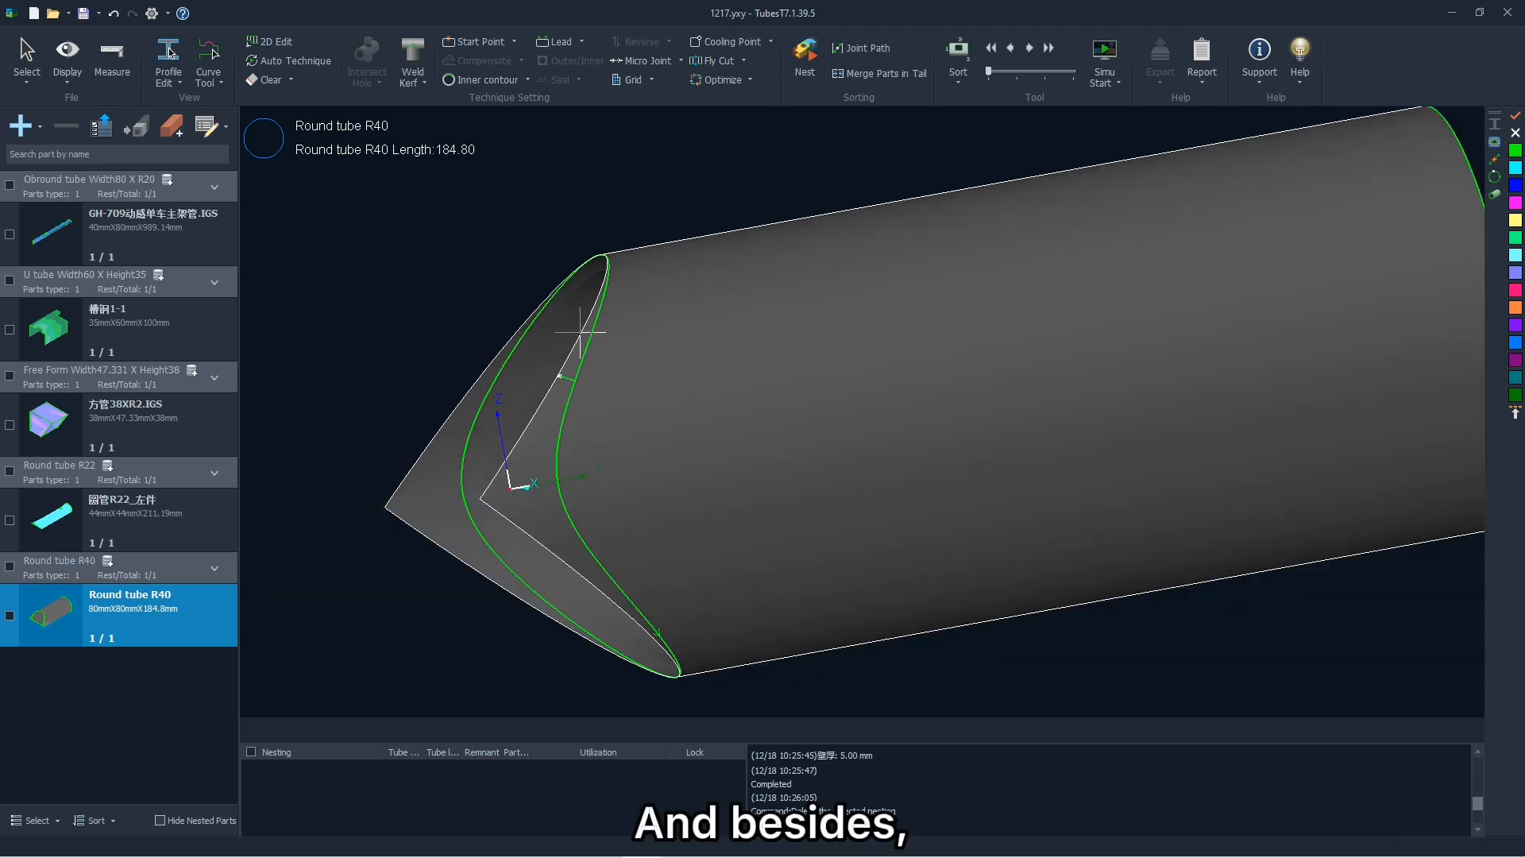
# Step: Review the Auto Technique settings for kerf compensation, weld kerf, cooling points and intersect holes without enabling any of them
pyautogui.click(311, 65)
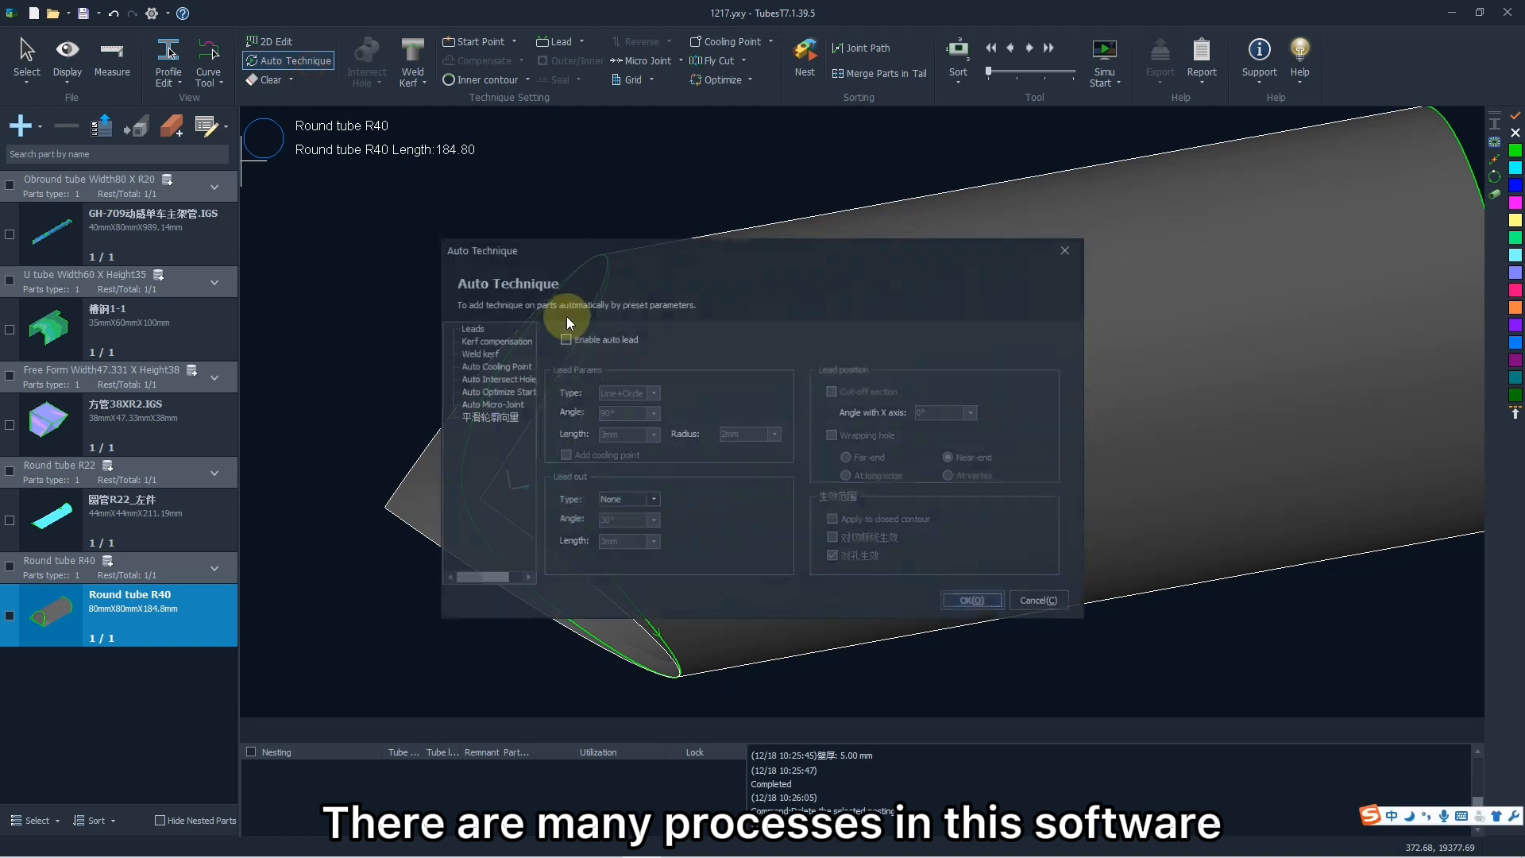
pyautogui.click(485, 352)
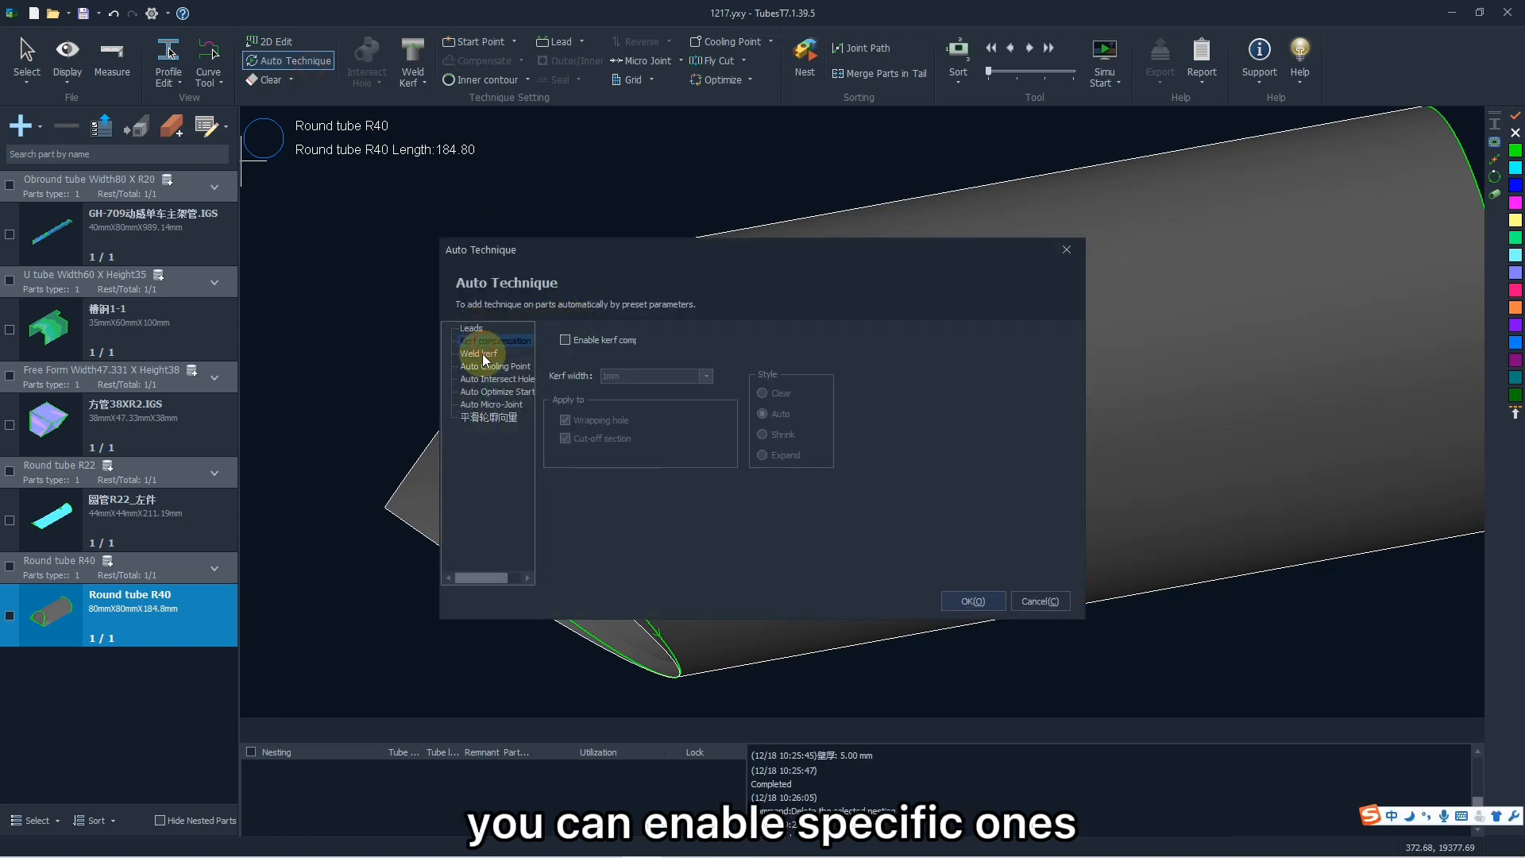
pyautogui.click(485, 368)
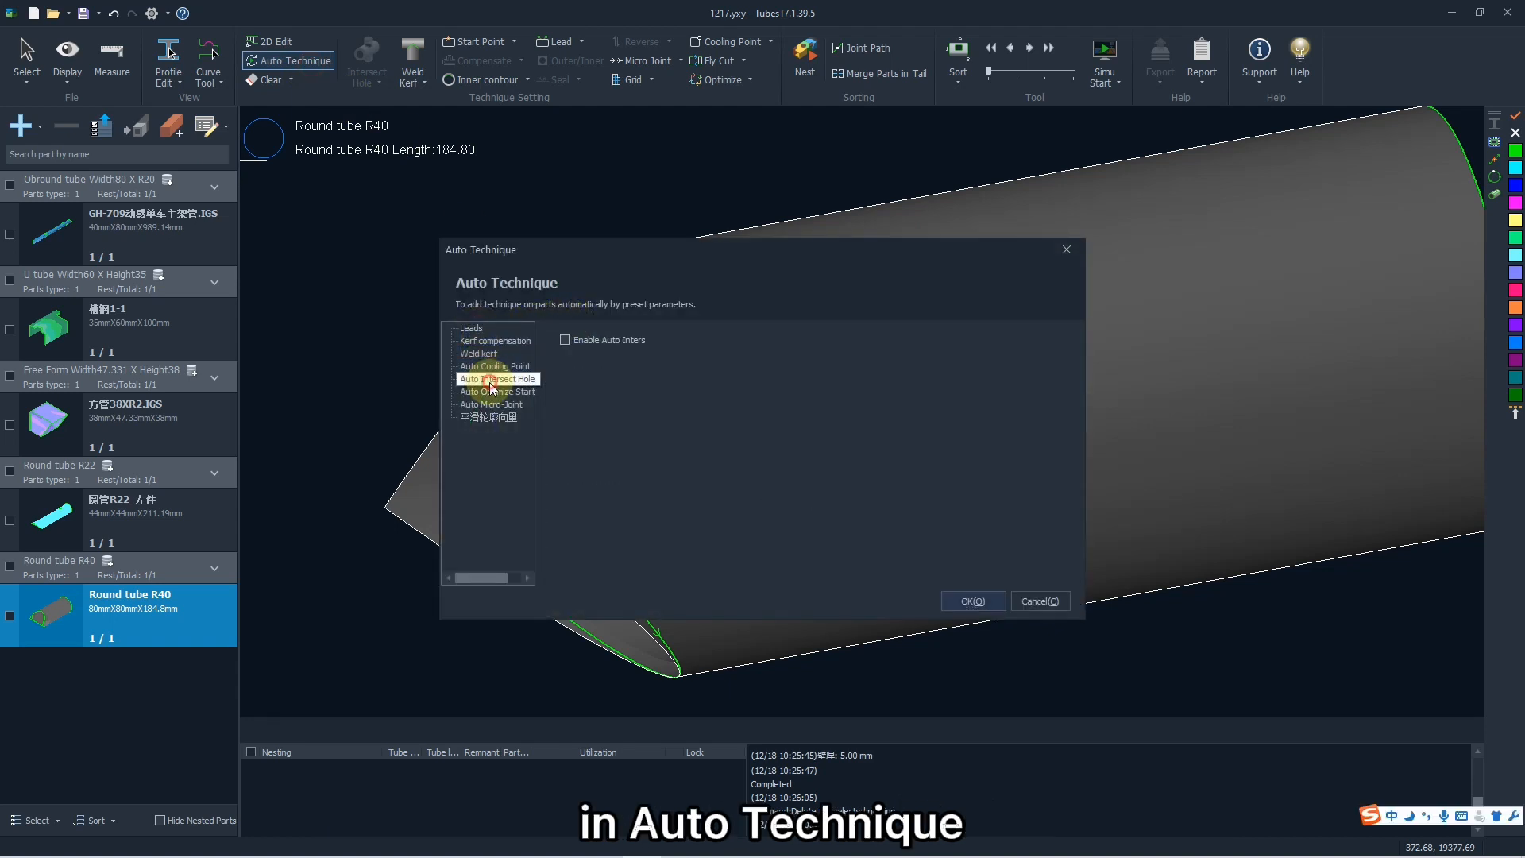
pyautogui.click(498, 381)
pyautogui.click(495, 367)
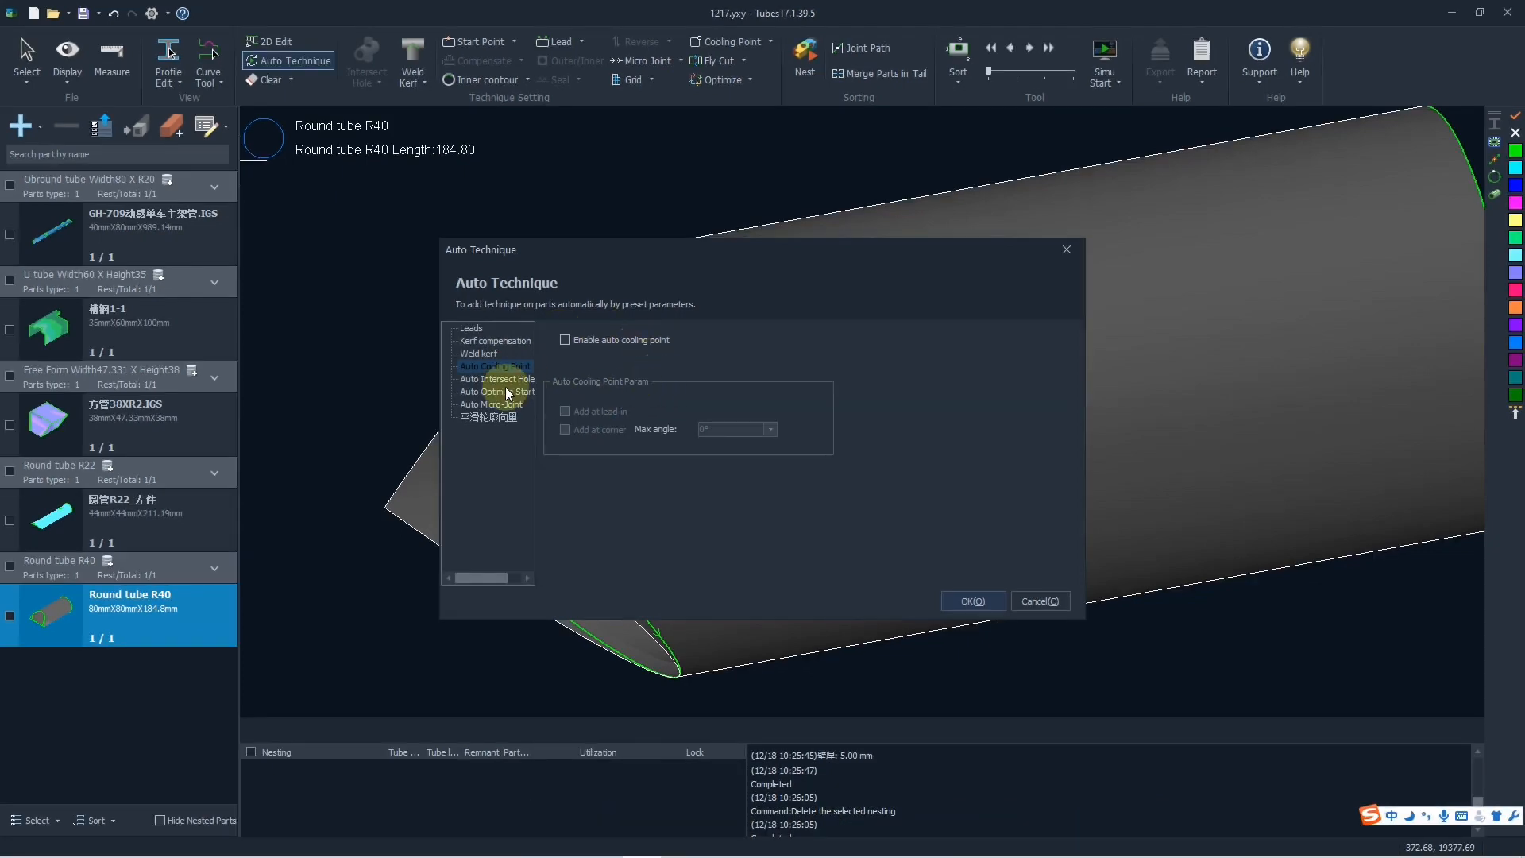
pyautogui.click(974, 602)
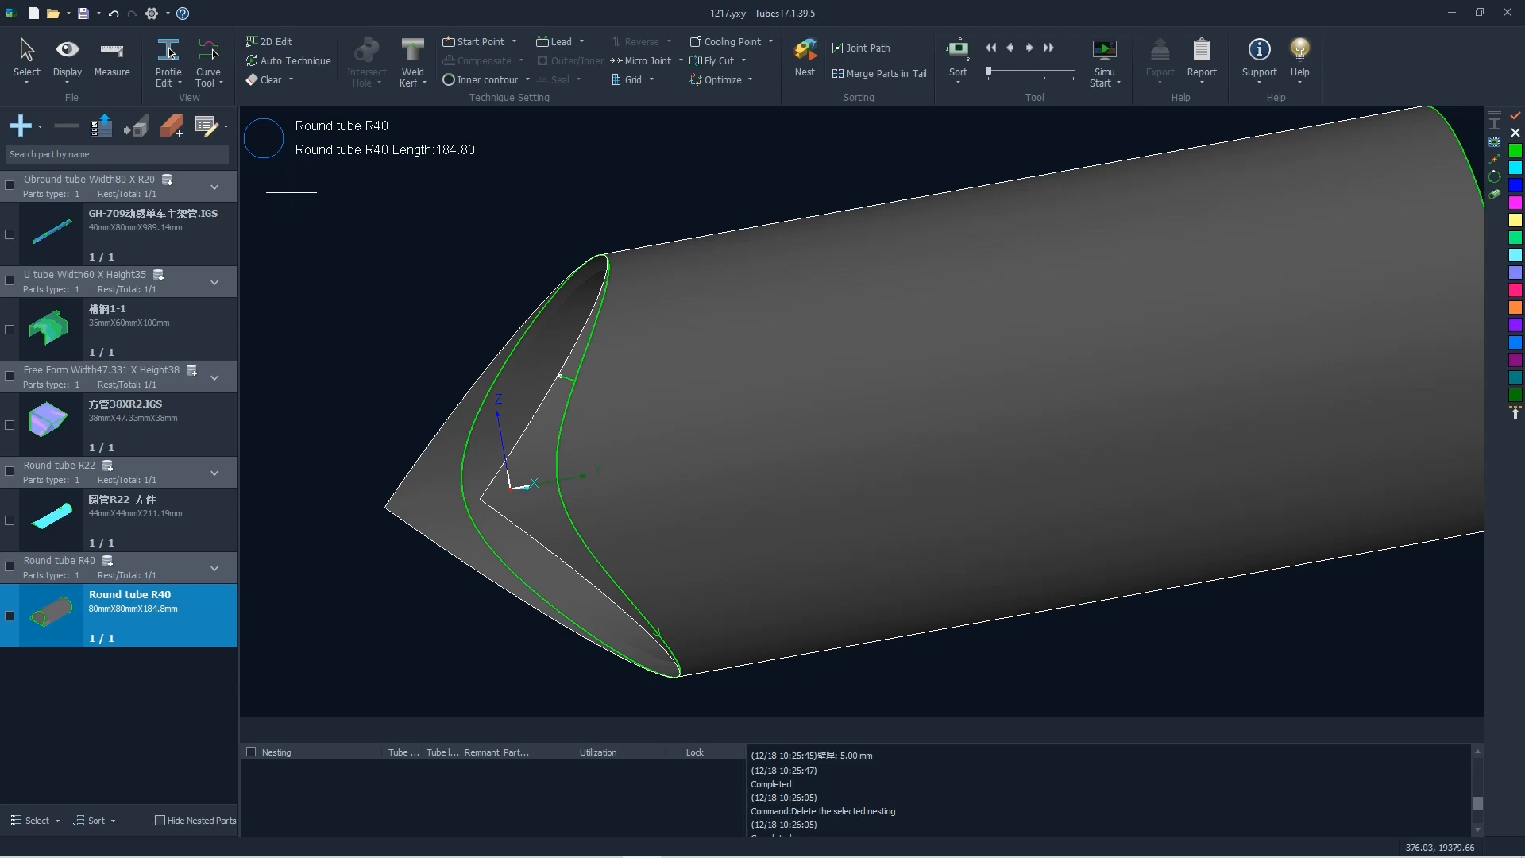
# Step: Open the Batch Modify table for all parts and look over its number, price and text cells
pyautogui.click(218, 127)
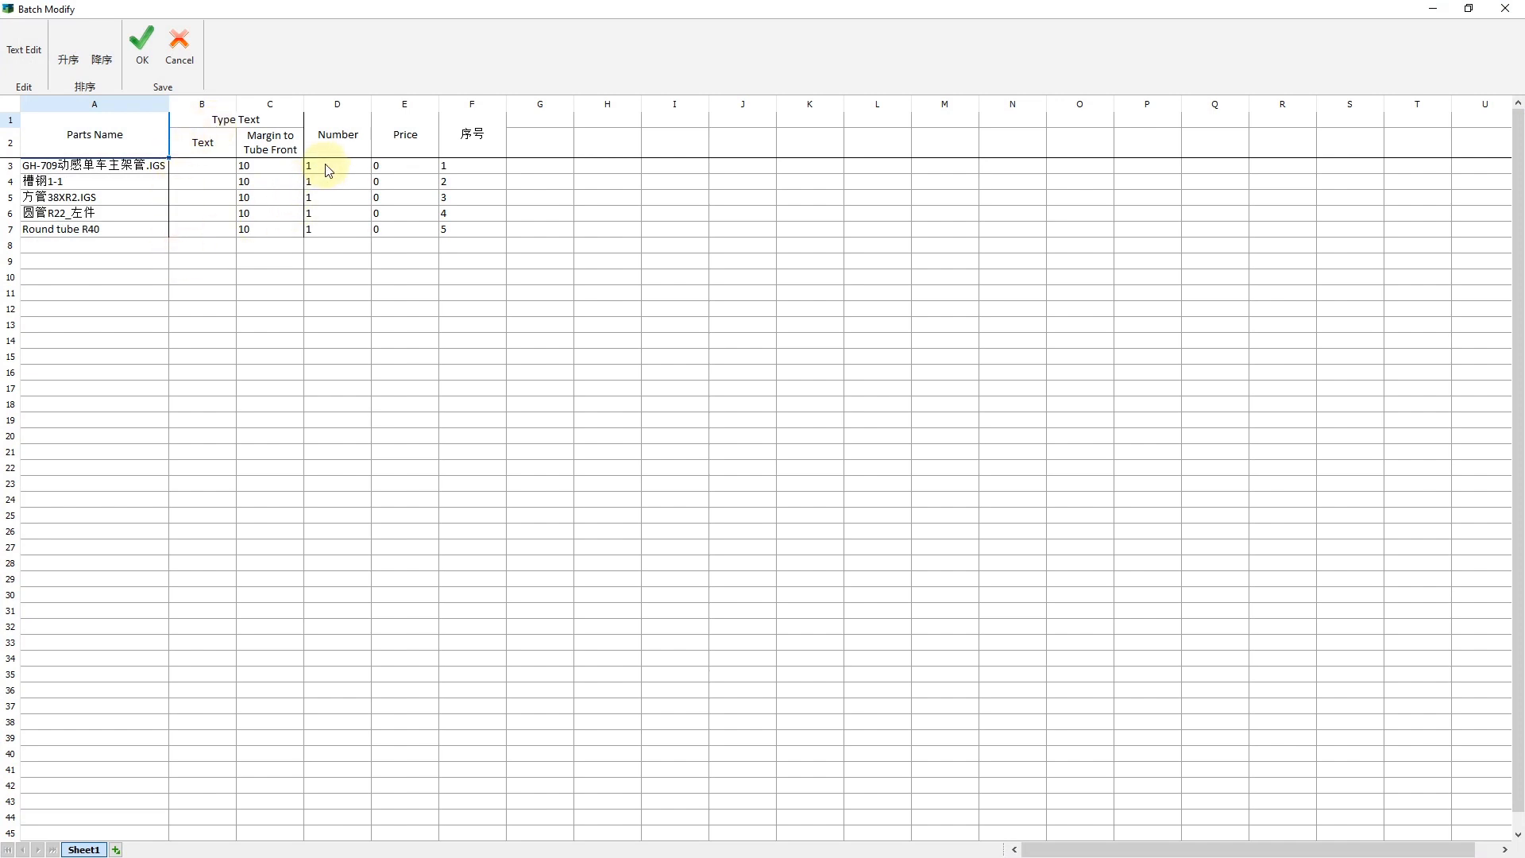
pyautogui.click(328, 171)
pyautogui.click(407, 168)
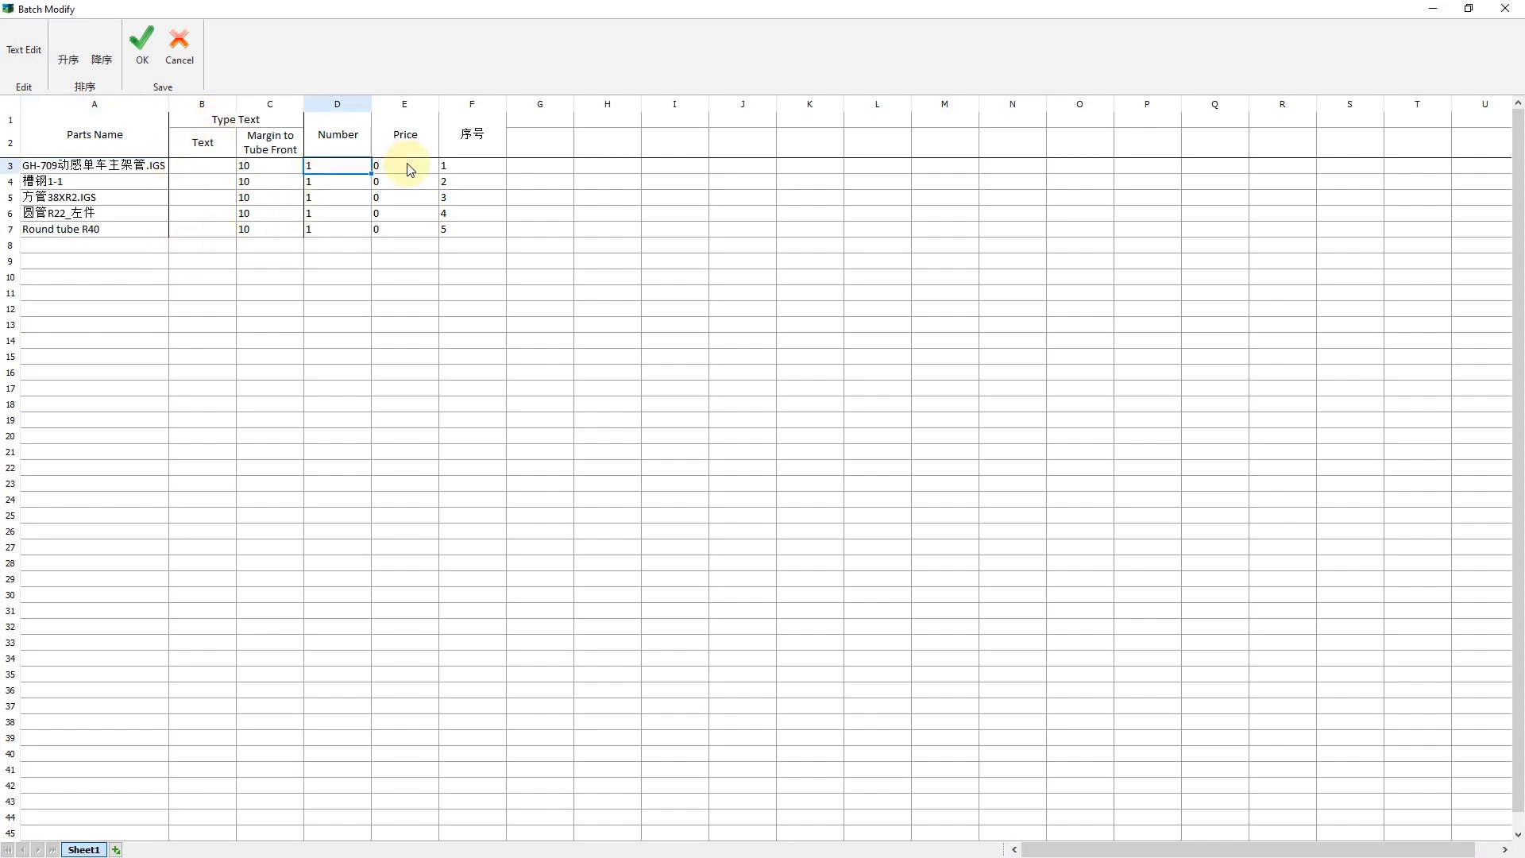
pyautogui.click(224, 167)
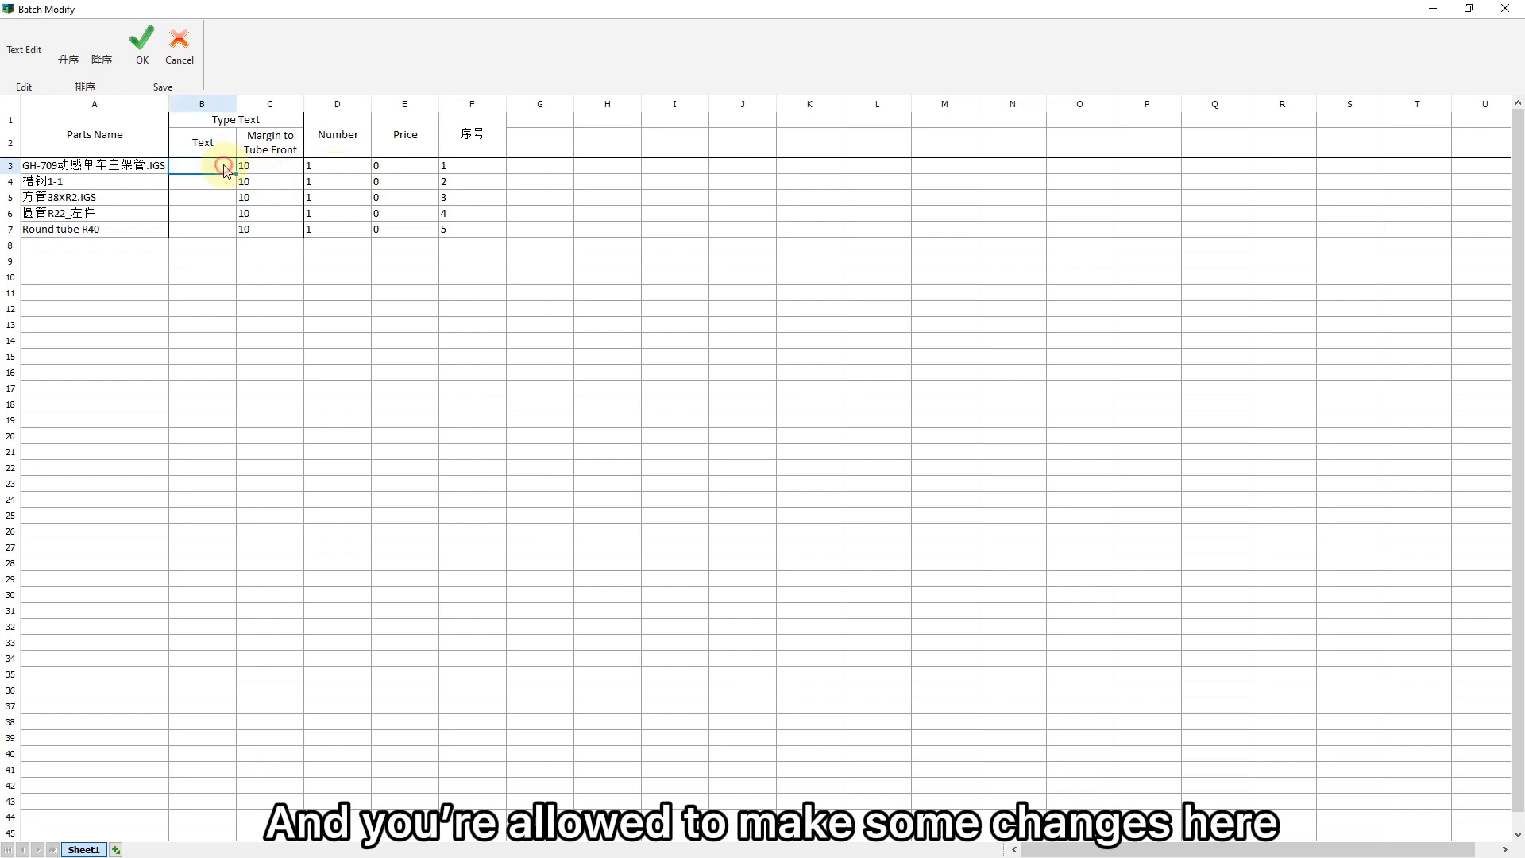
pyautogui.click(225, 184)
pyautogui.click(221, 211)
# Step: Set the part quantities to 10 for GH-709动感单车主架管.IGS, 11 for 槽钢1-1 and 圆管R22_左件, 30 for 方管38XR2.IGS and 50 for Round tube R40
pyautogui.doubleClick(332, 162)
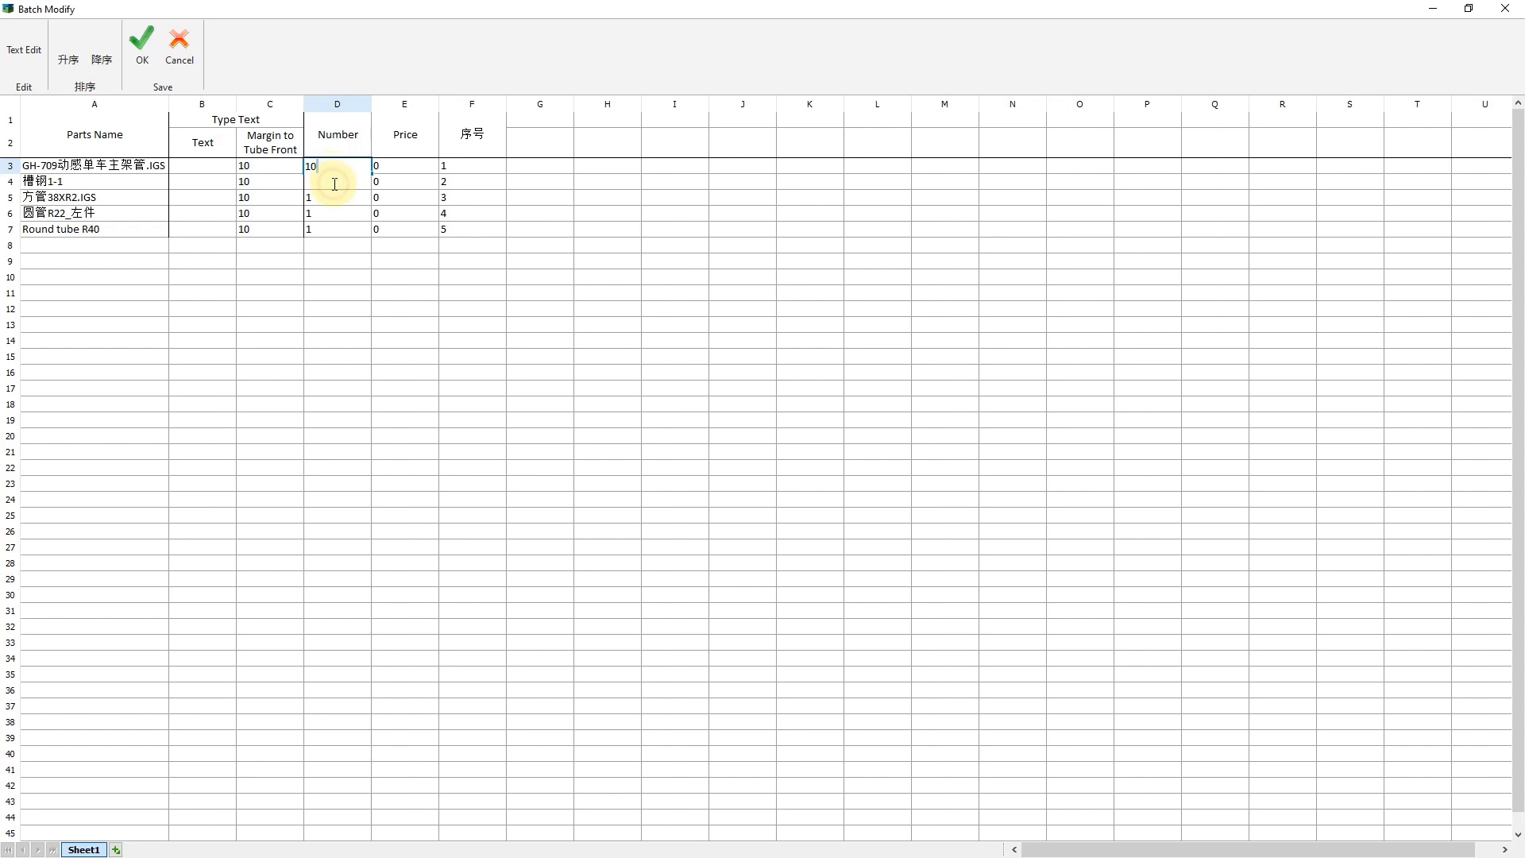
pyautogui.click(334, 220)
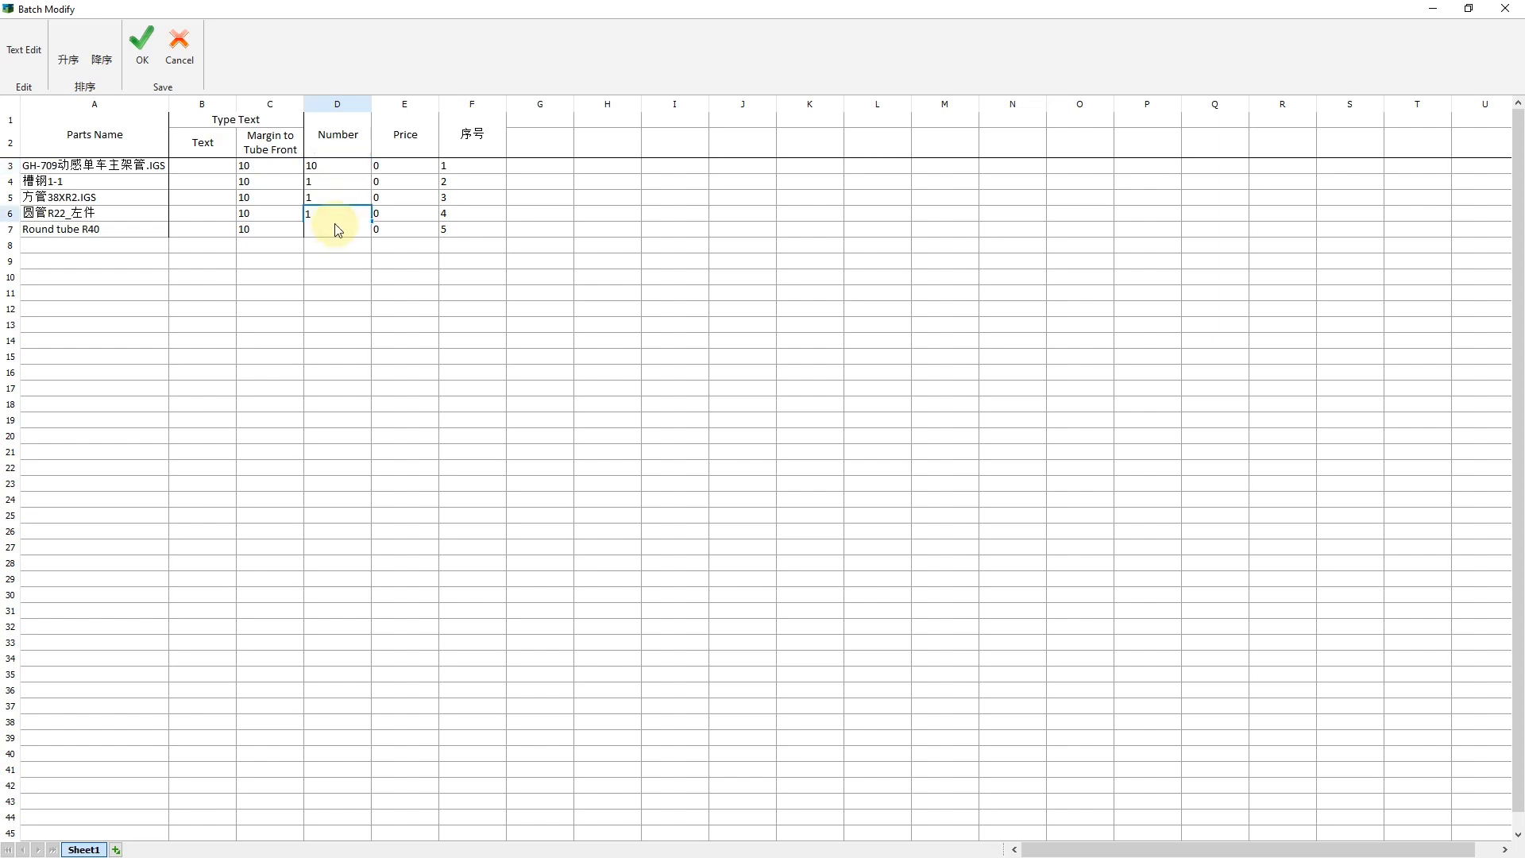
pyautogui.doubleClick(338, 184)
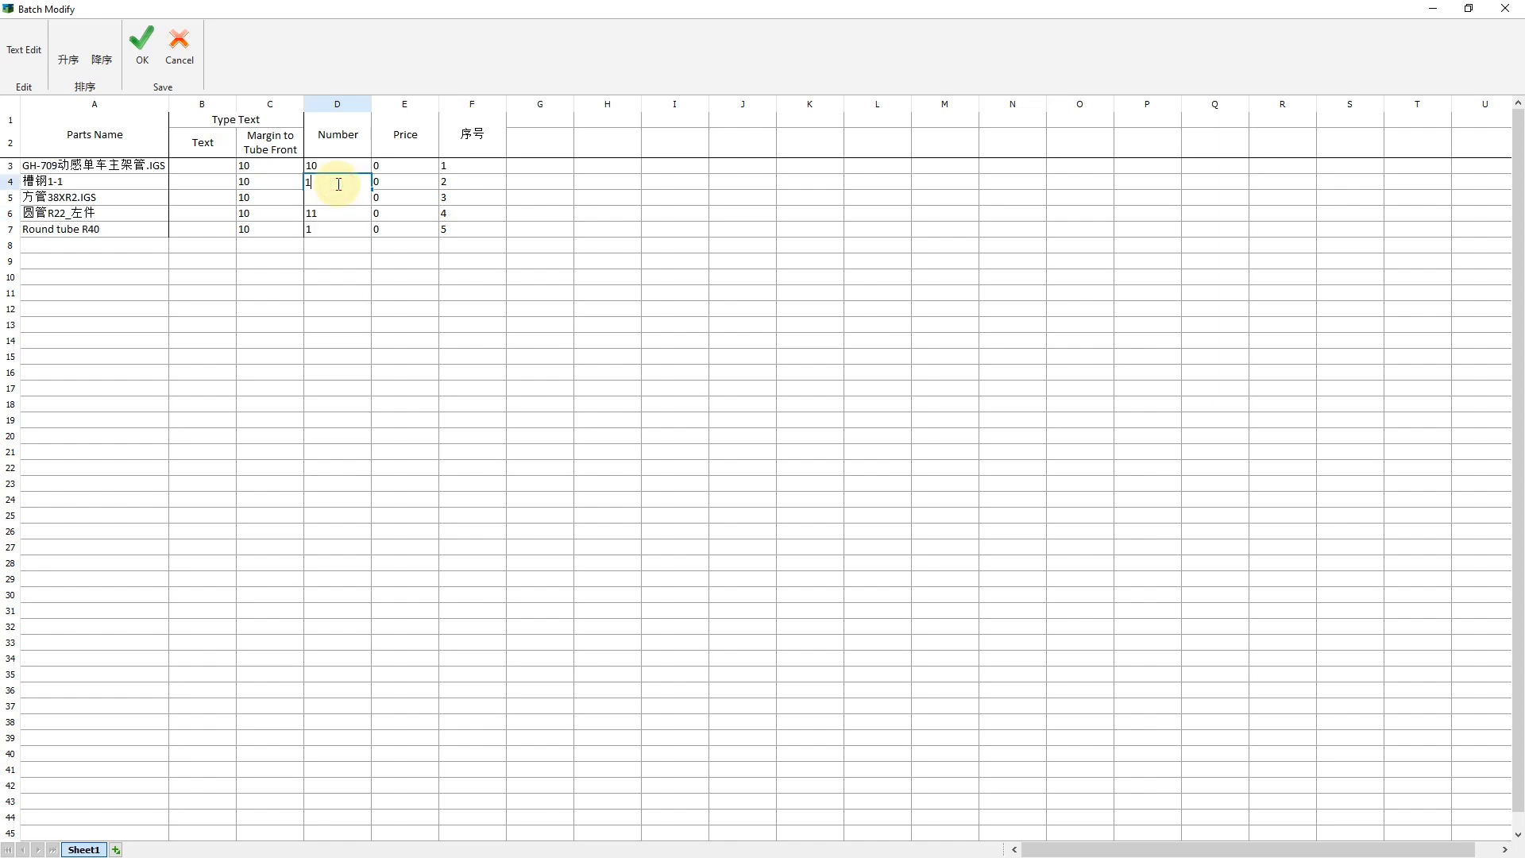
pyautogui.click(340, 263)
pyautogui.click(336, 231)
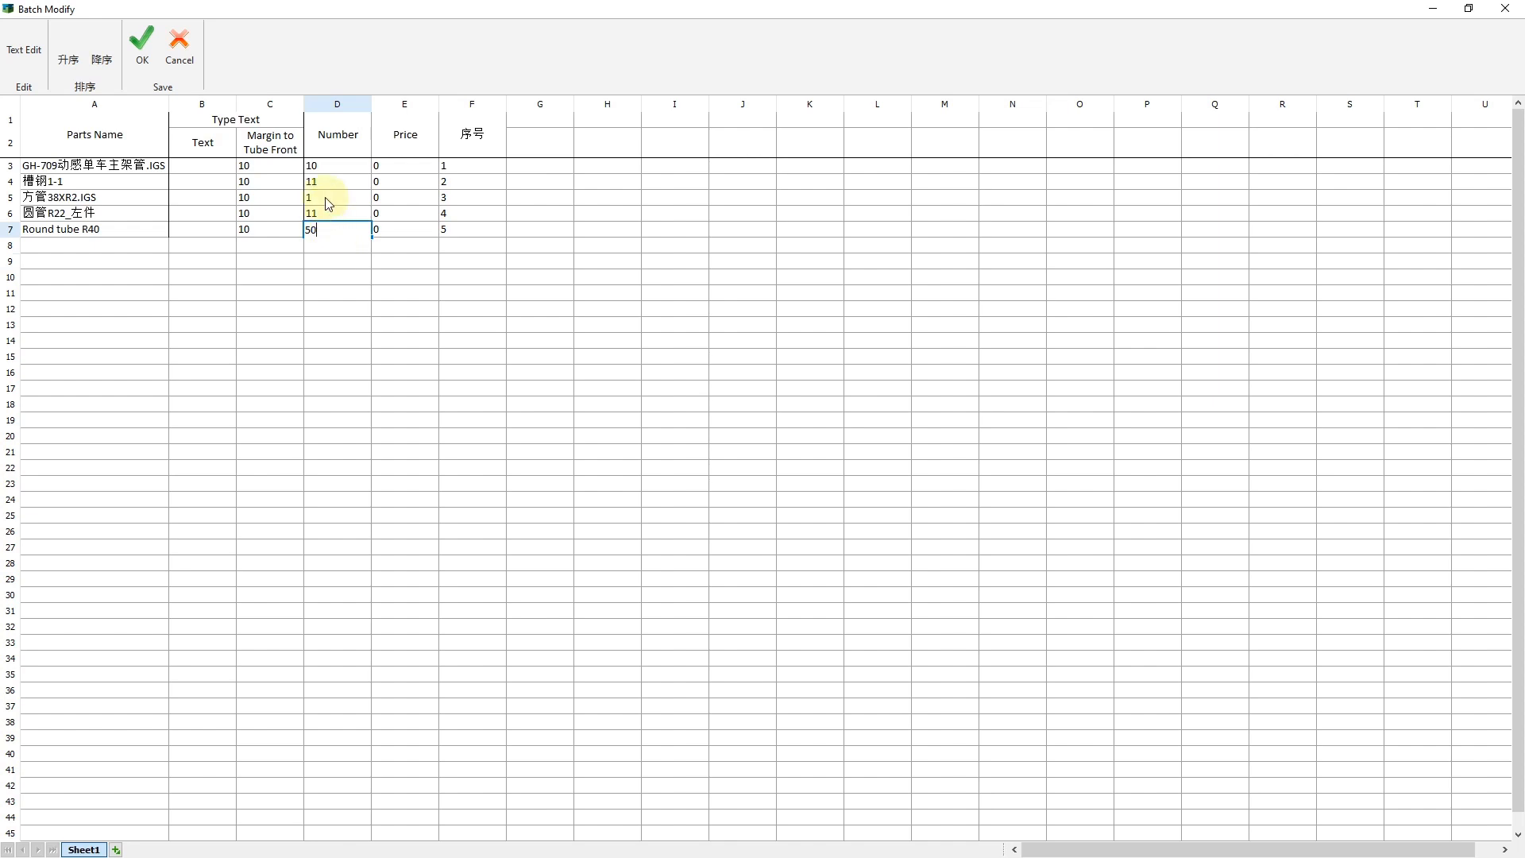
pyautogui.doubleClick(327, 198)
pyautogui.write('30')
pyautogui.click(333, 284)
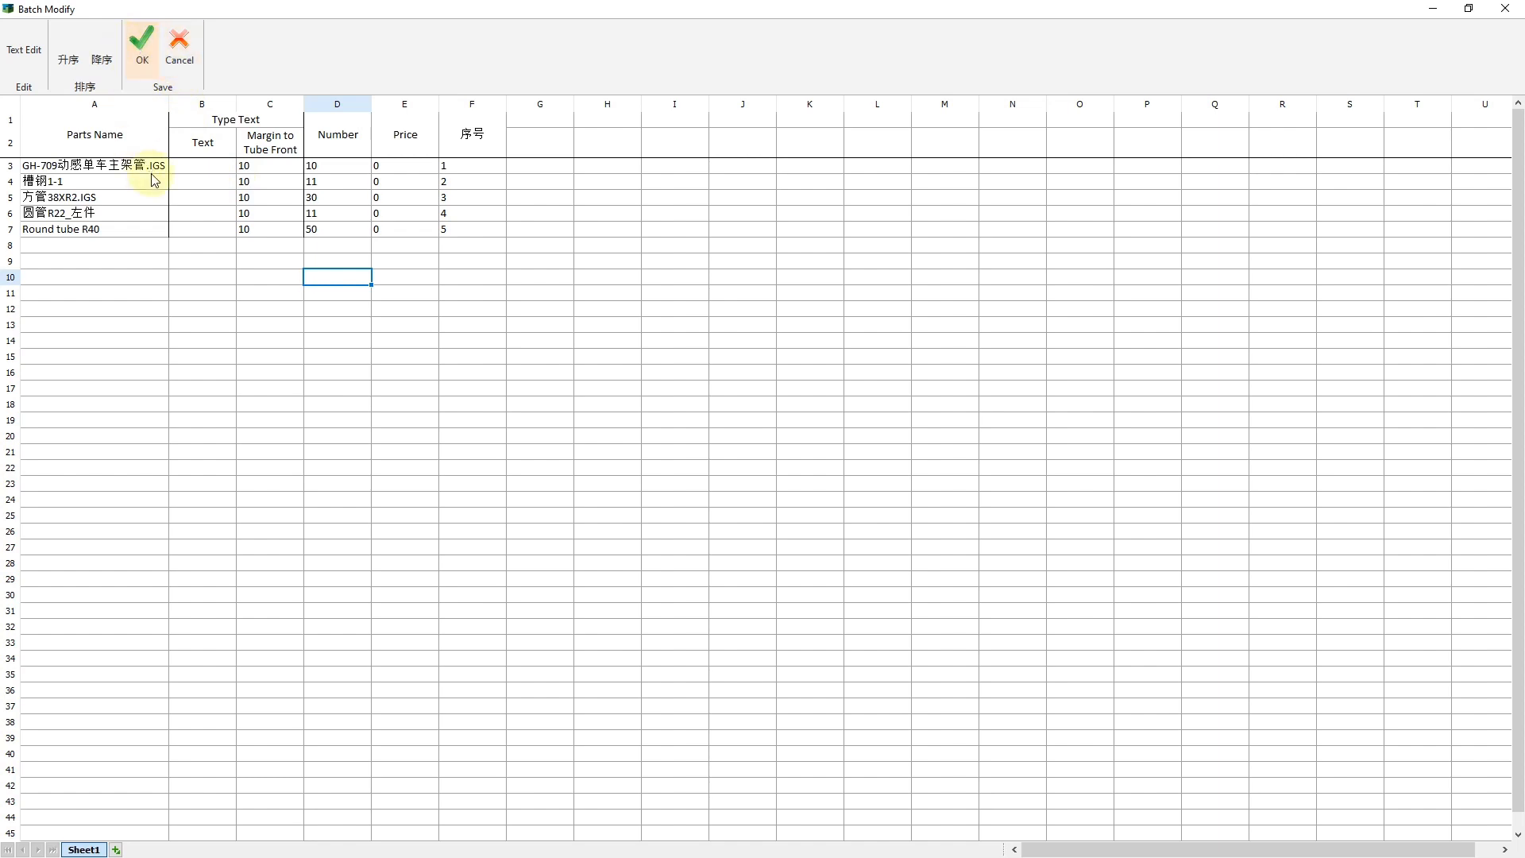
# Step: Enter Friendess as the text for part 槽钢1-1 and save the batch changes
pyautogui.click(198, 184)
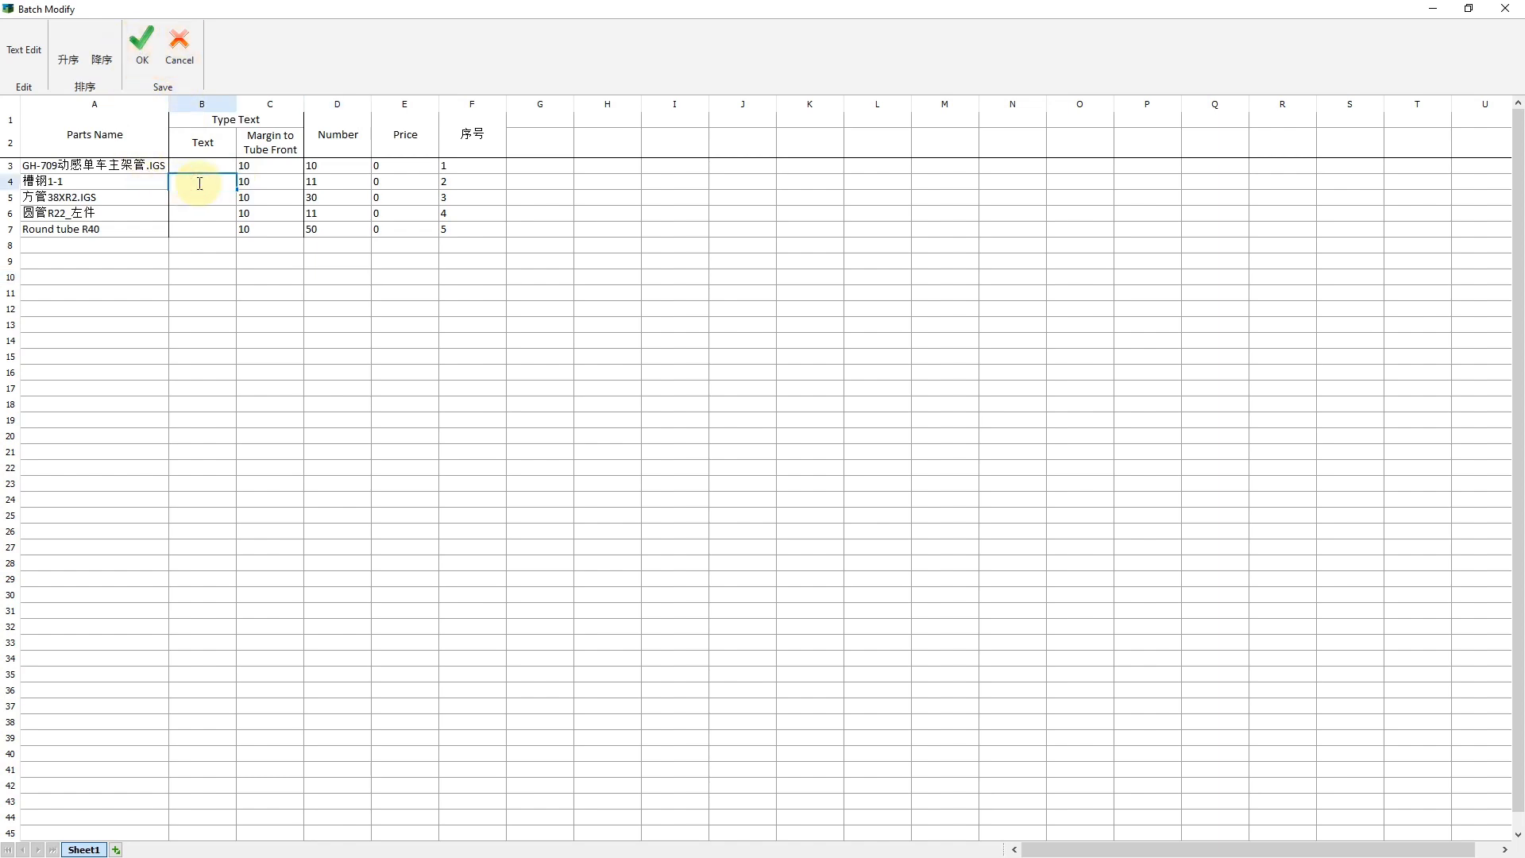
pyautogui.write('Friende')
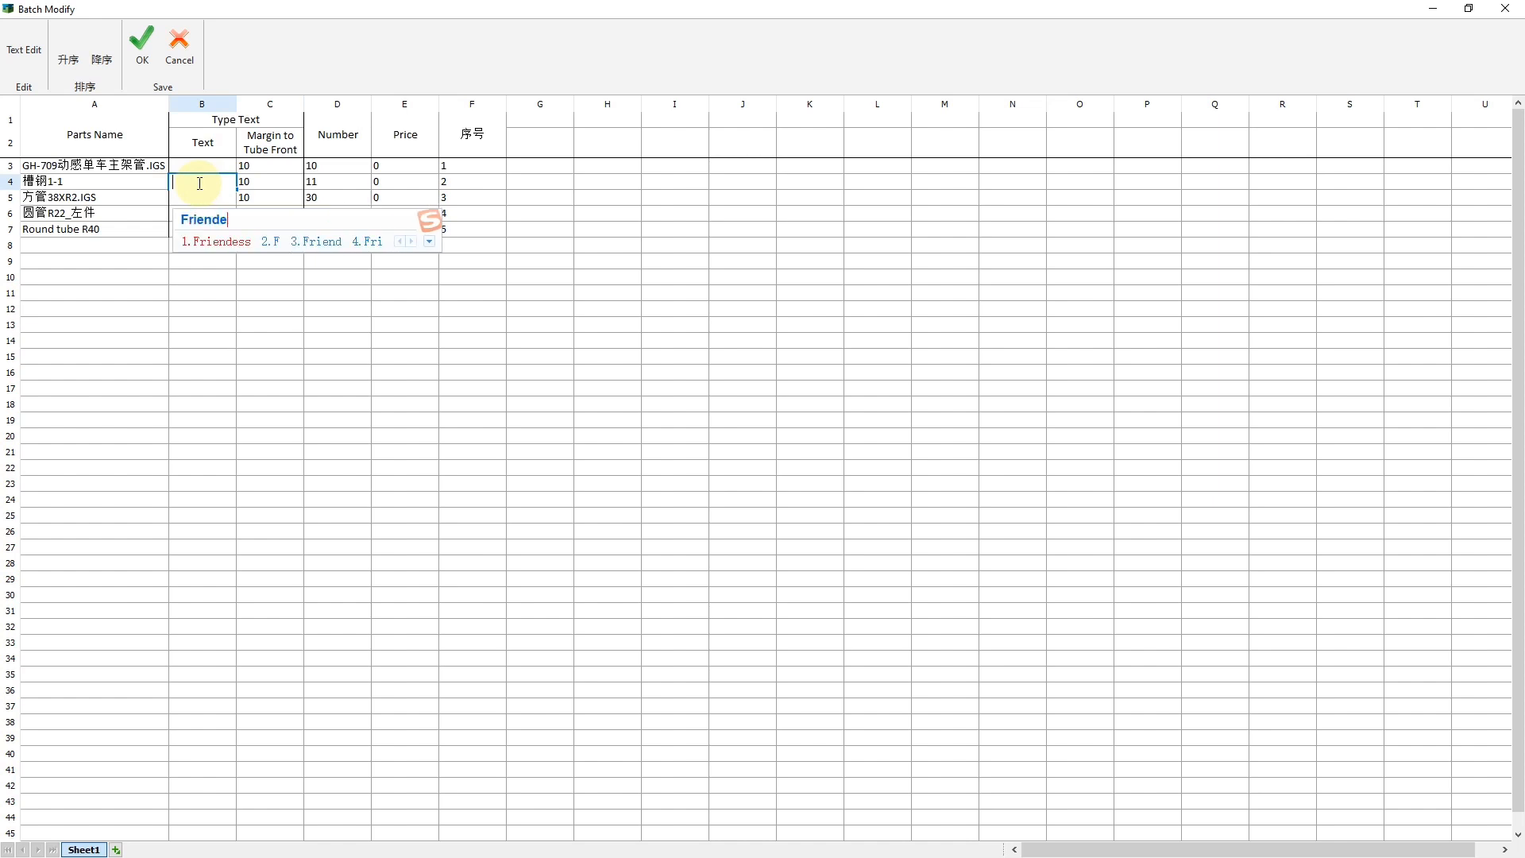
pyautogui.press('Escape')
pyautogui.write('ss')
pyautogui.press('Return')
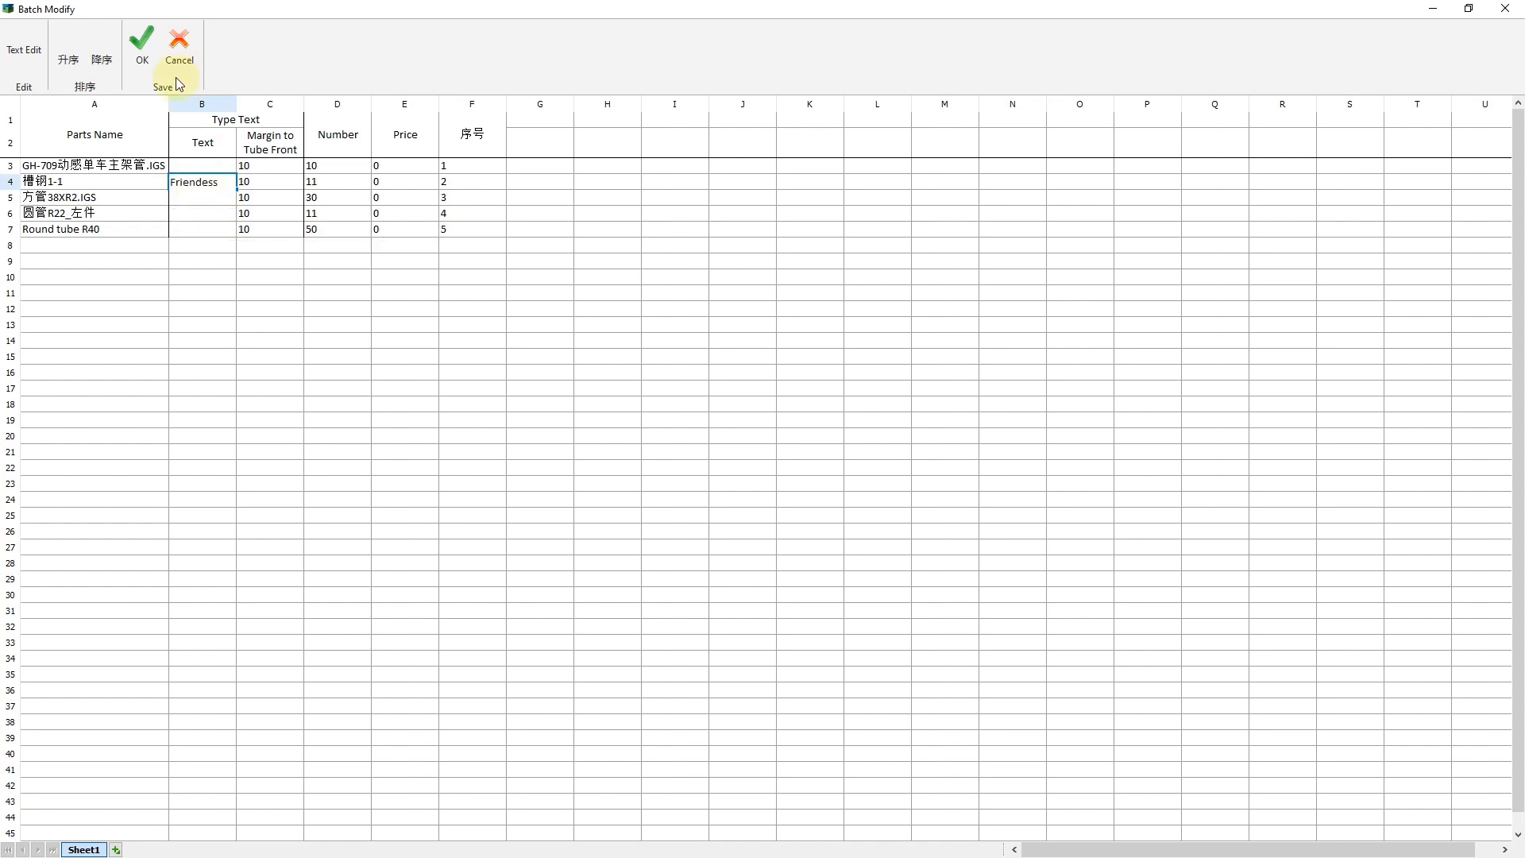
pyautogui.click(143, 48)
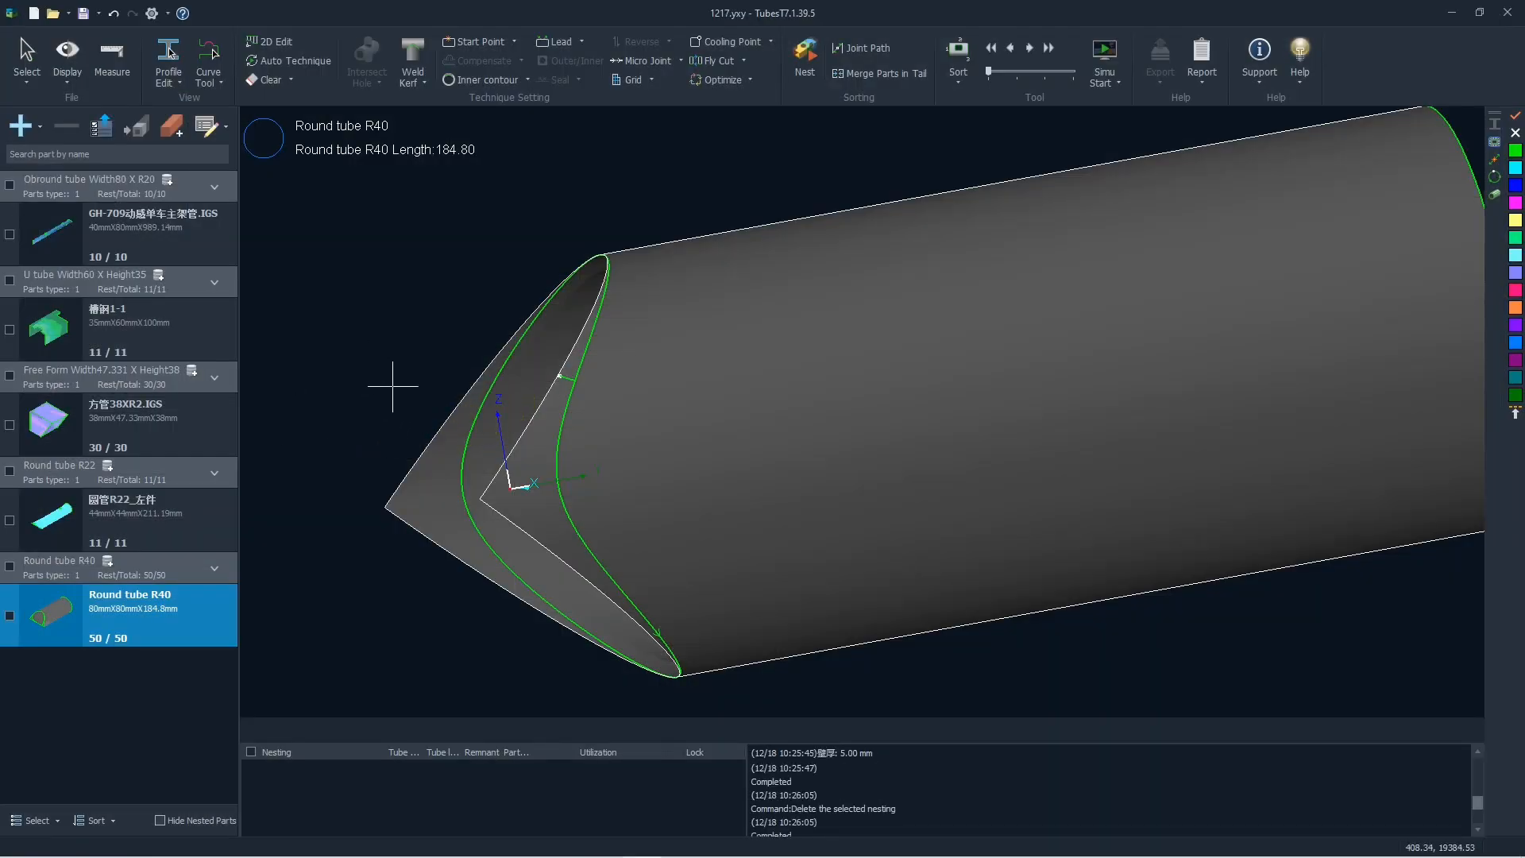
# Step: Open the GH-709动感单车主架管.IGS part and set its quantity to 30 directly in the parts list
pyautogui.scroll(-1, 421, 402)
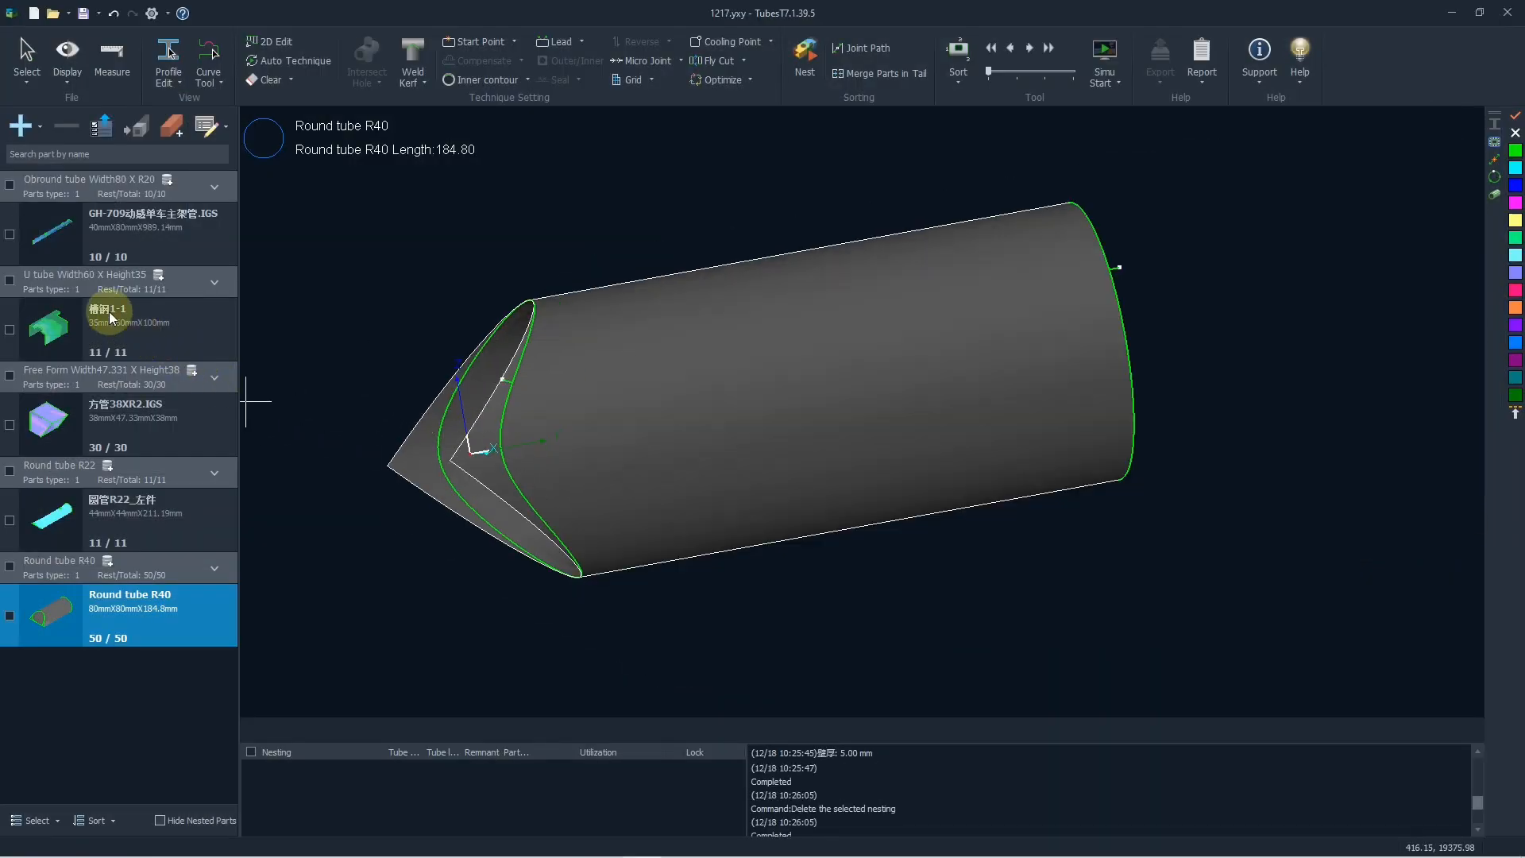
pyautogui.click(139, 250)
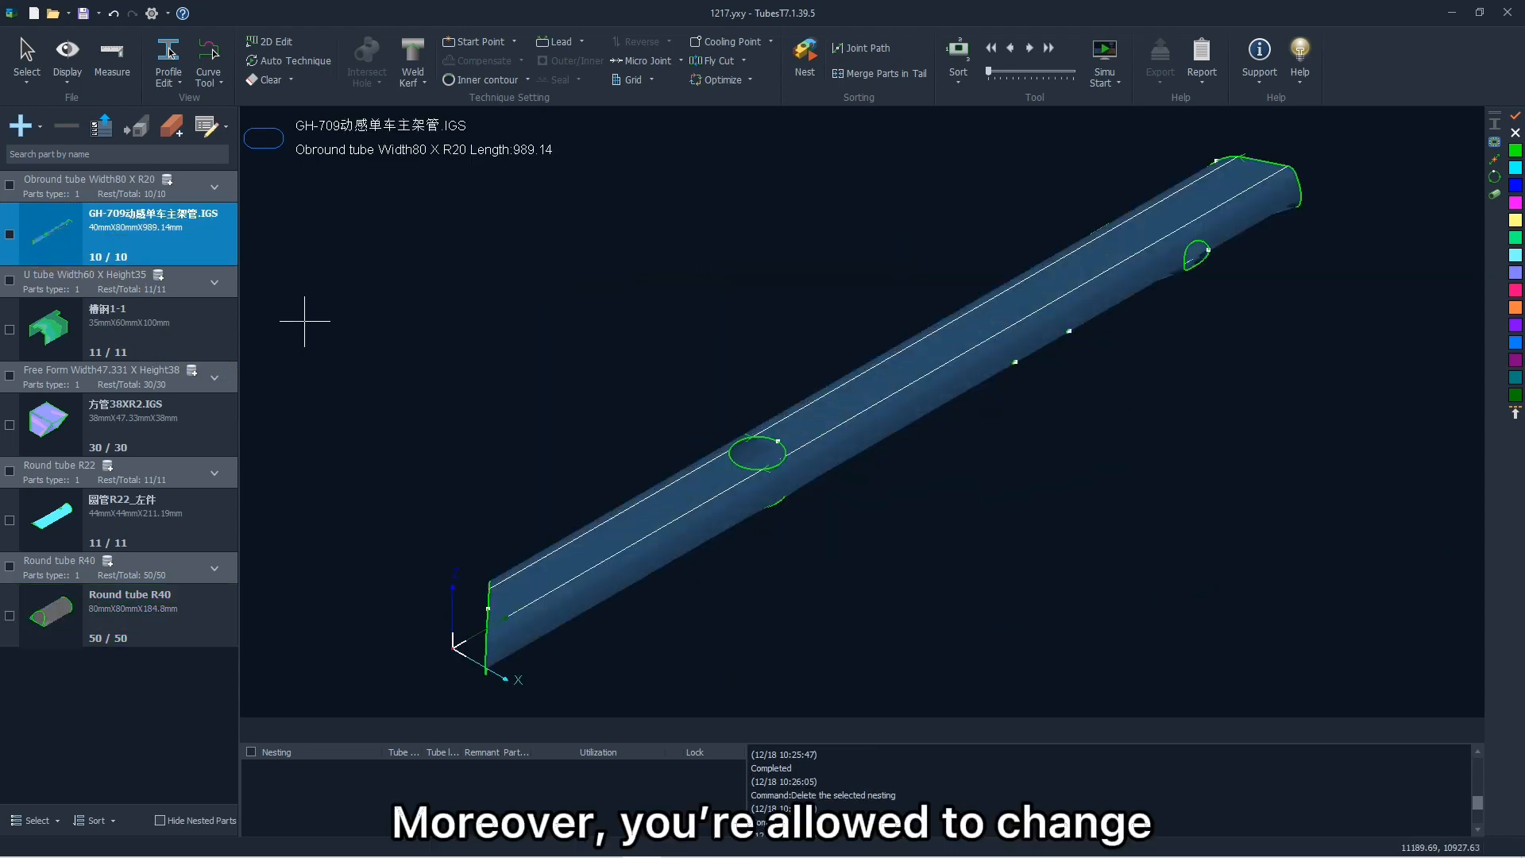
pyautogui.doubleClick(125, 257)
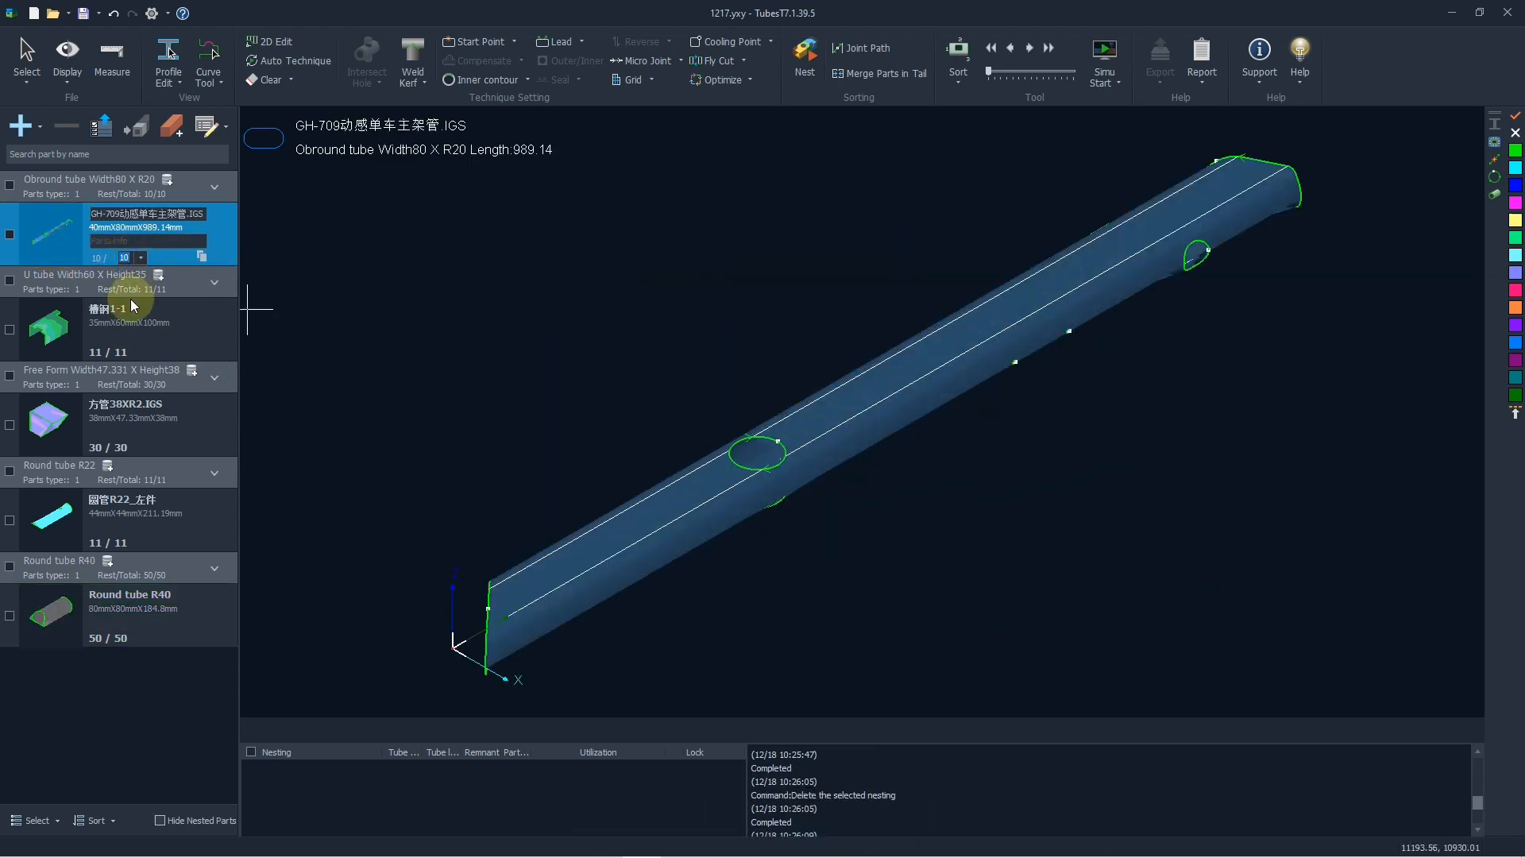
pyautogui.write('30')
pyautogui.press('Return')
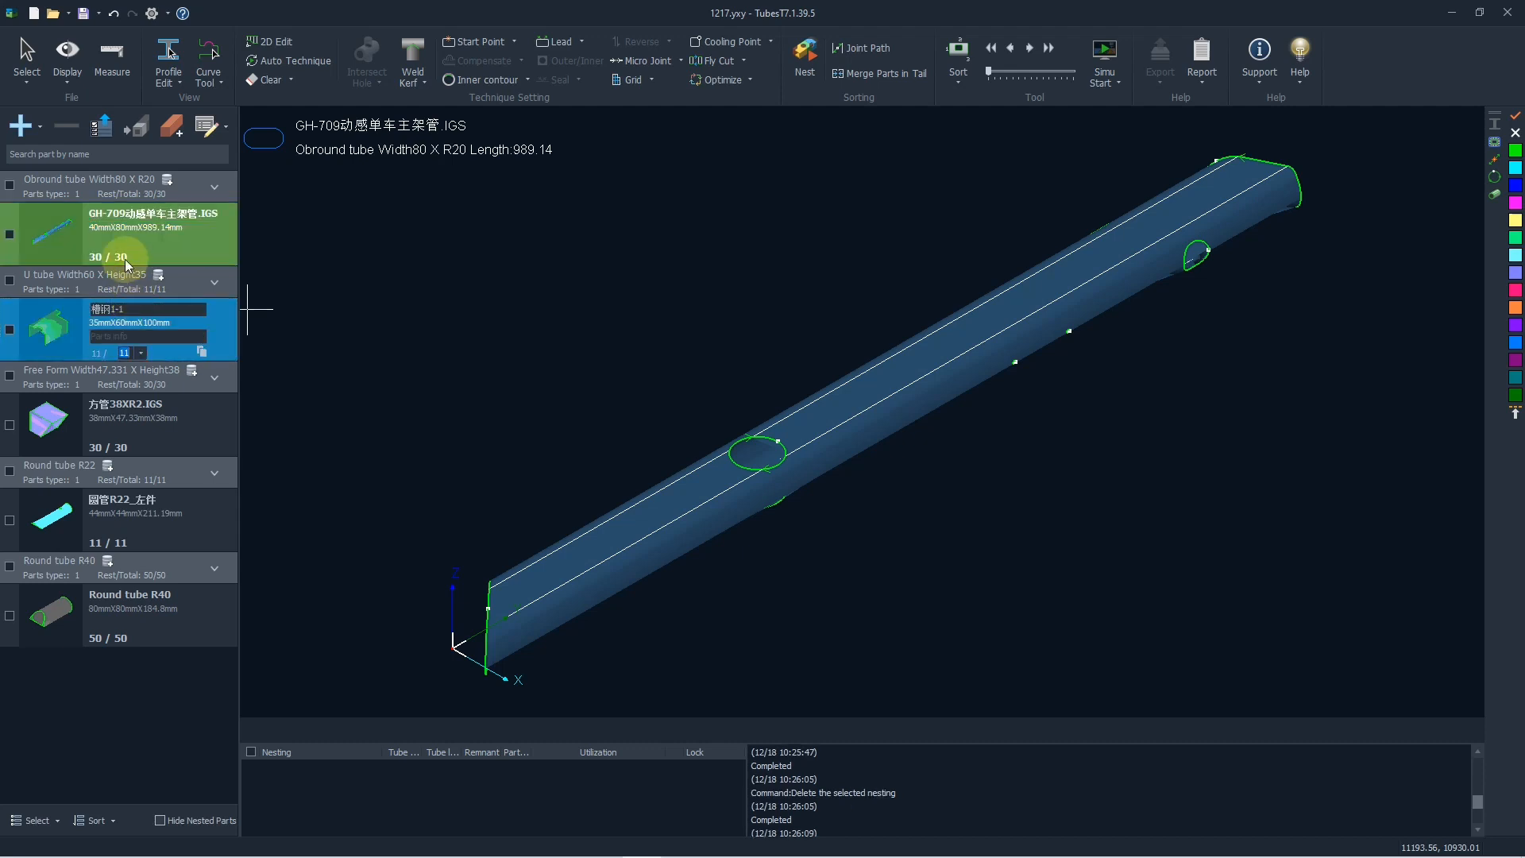
# Step: Open the name and info fields of part GH-709动感单车主架管.IGS in the parts list
pyautogui.doubleClick(118, 200)
pyautogui.click(153, 213)
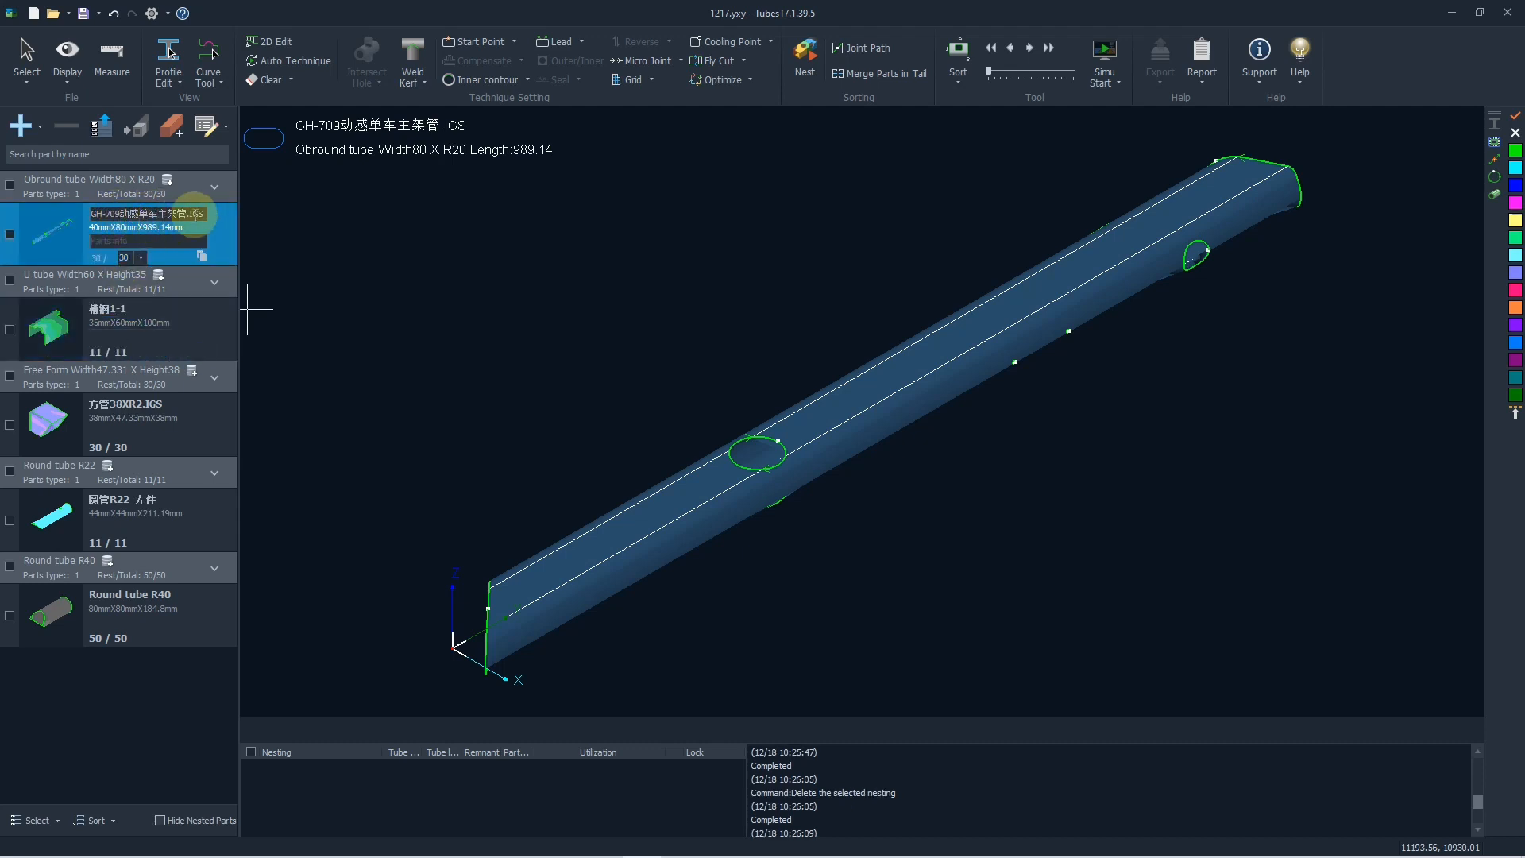
pyautogui.moveTo(206, 212); pyautogui.dragTo(57, 216)
pyautogui.click(129, 241)
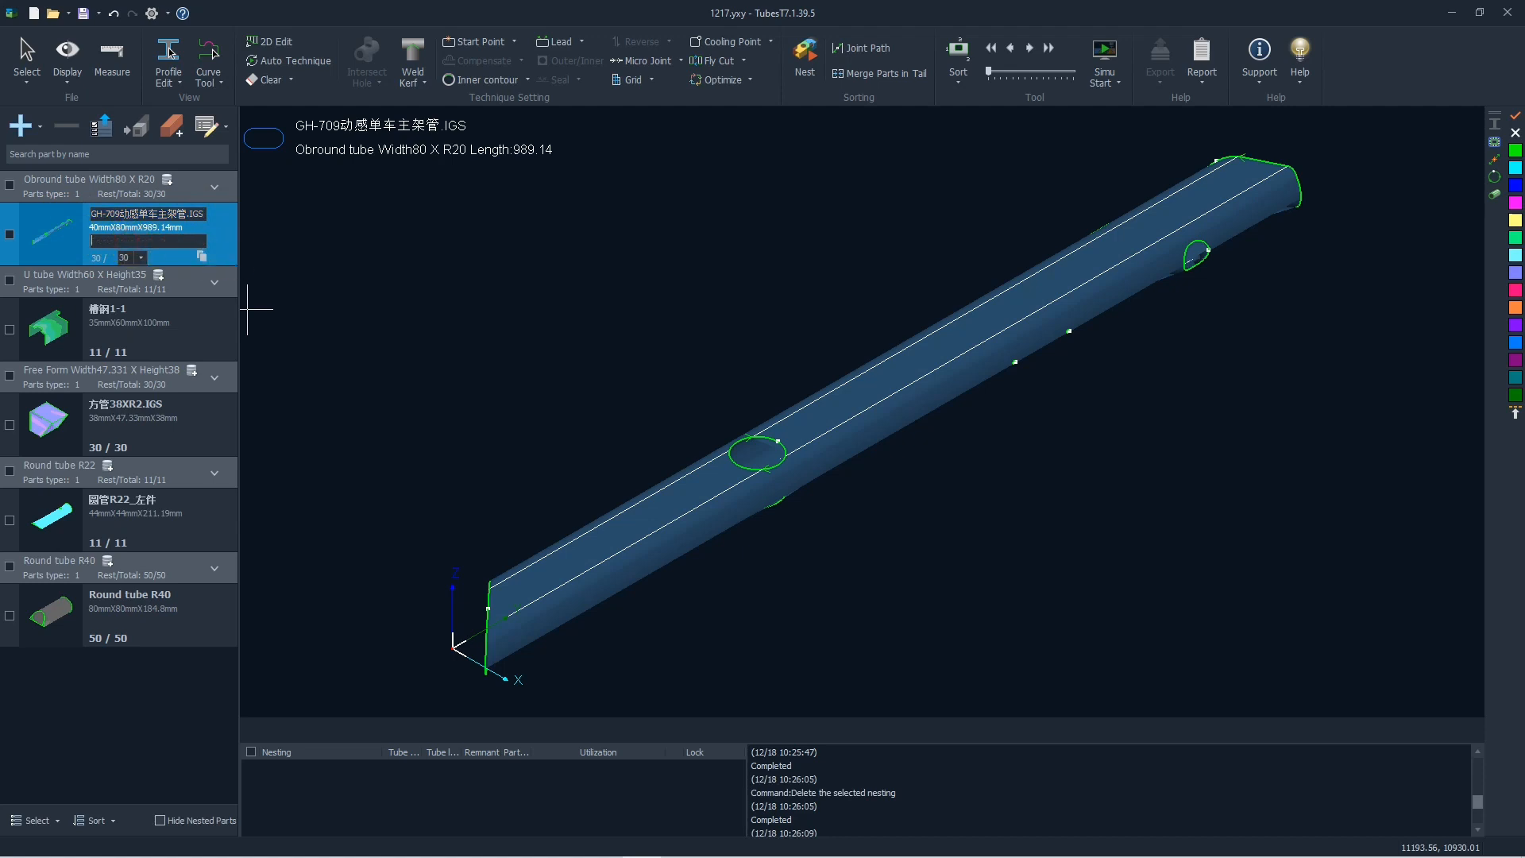
pyautogui.click(298, 269)
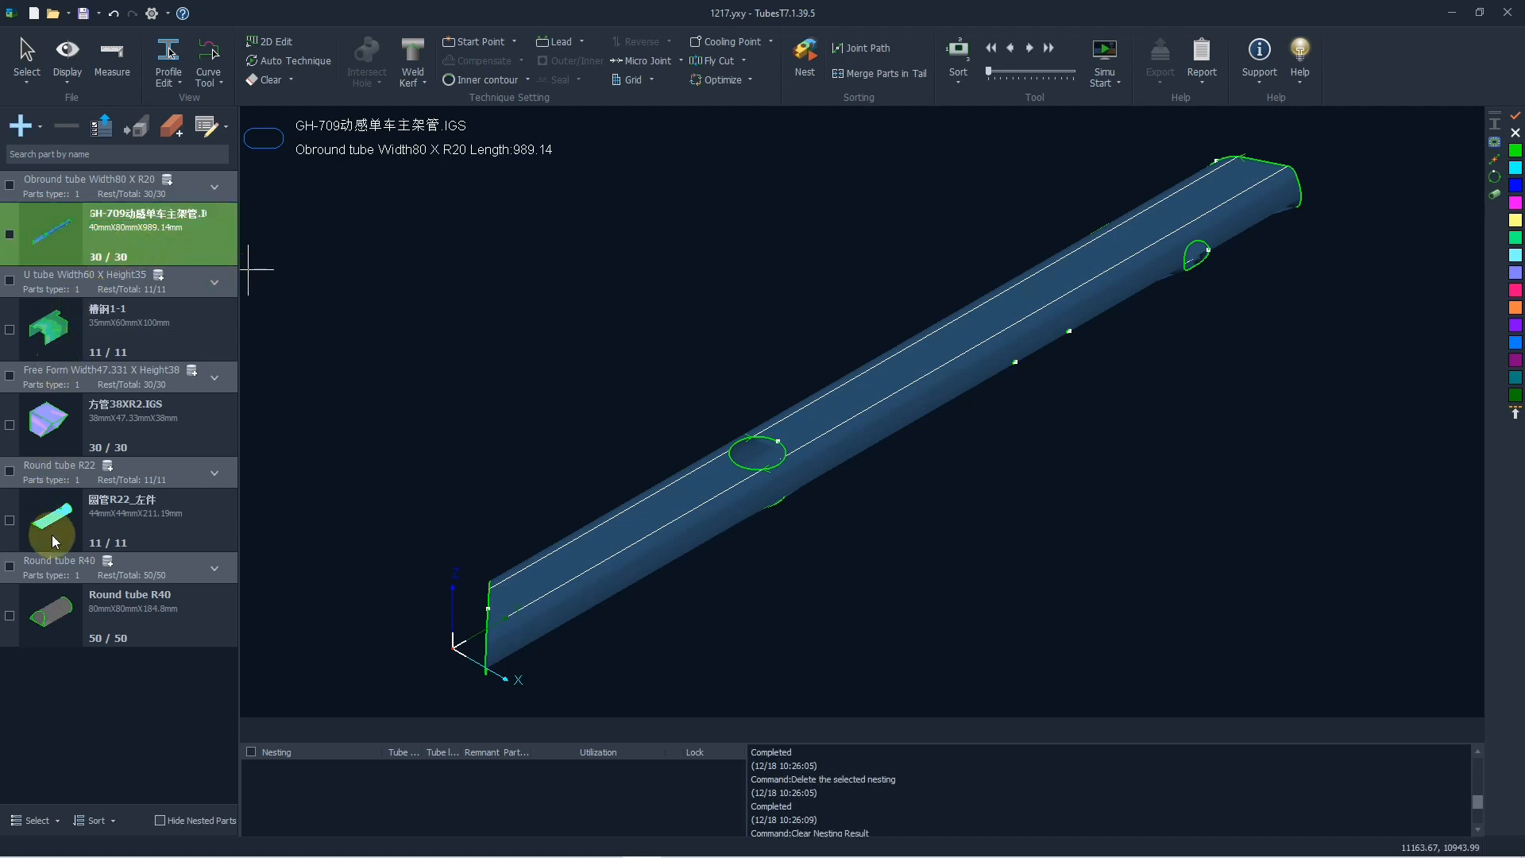
# Step: Open the list fields of part Round tube R40 and view part 槽钢1-1 in the model space
pyautogui.click(175, 636)
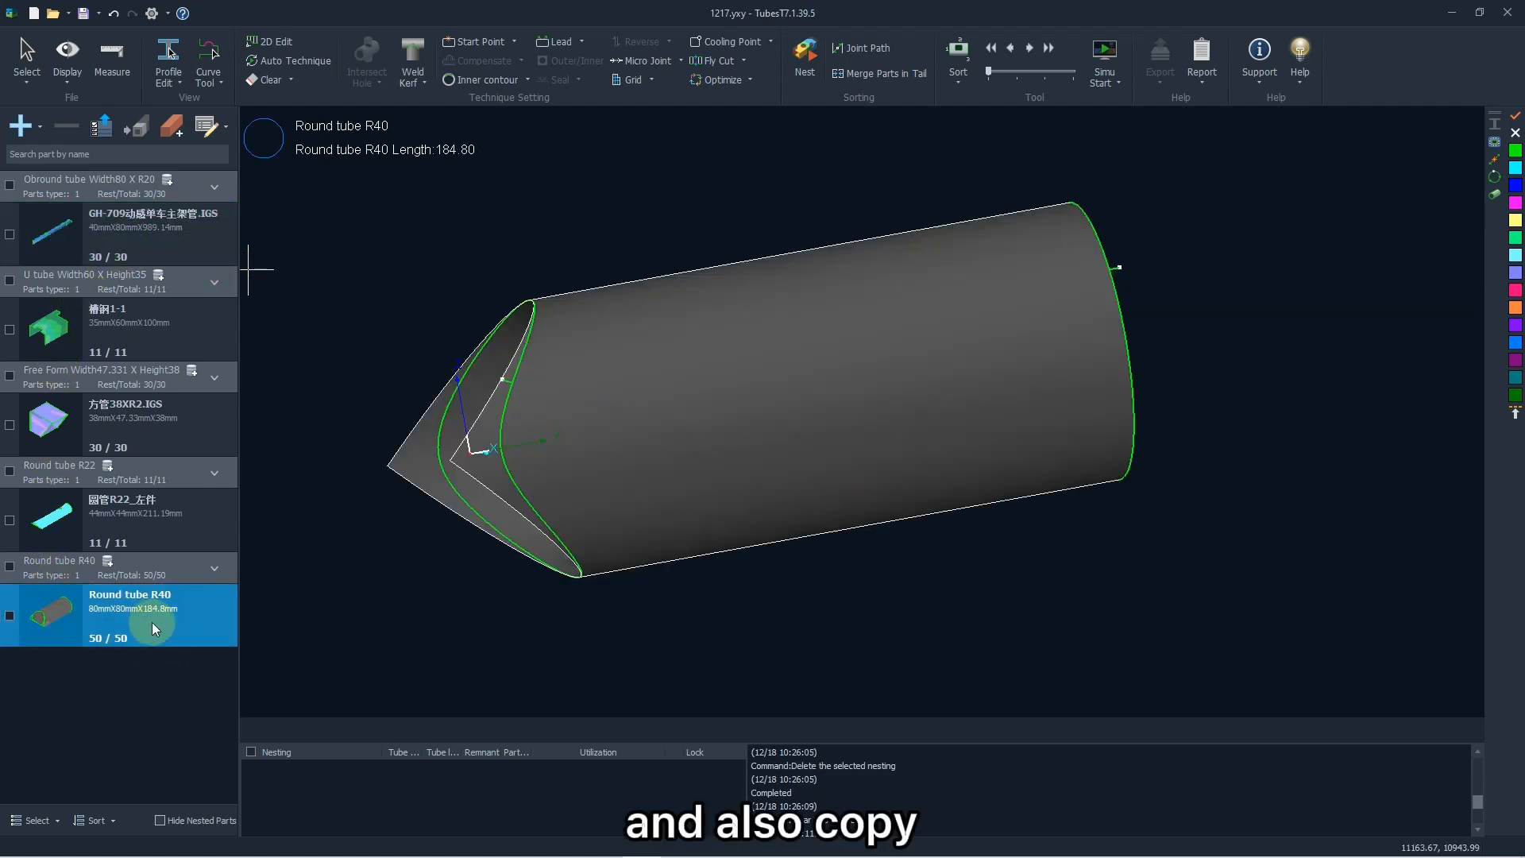
pyautogui.click(107, 623)
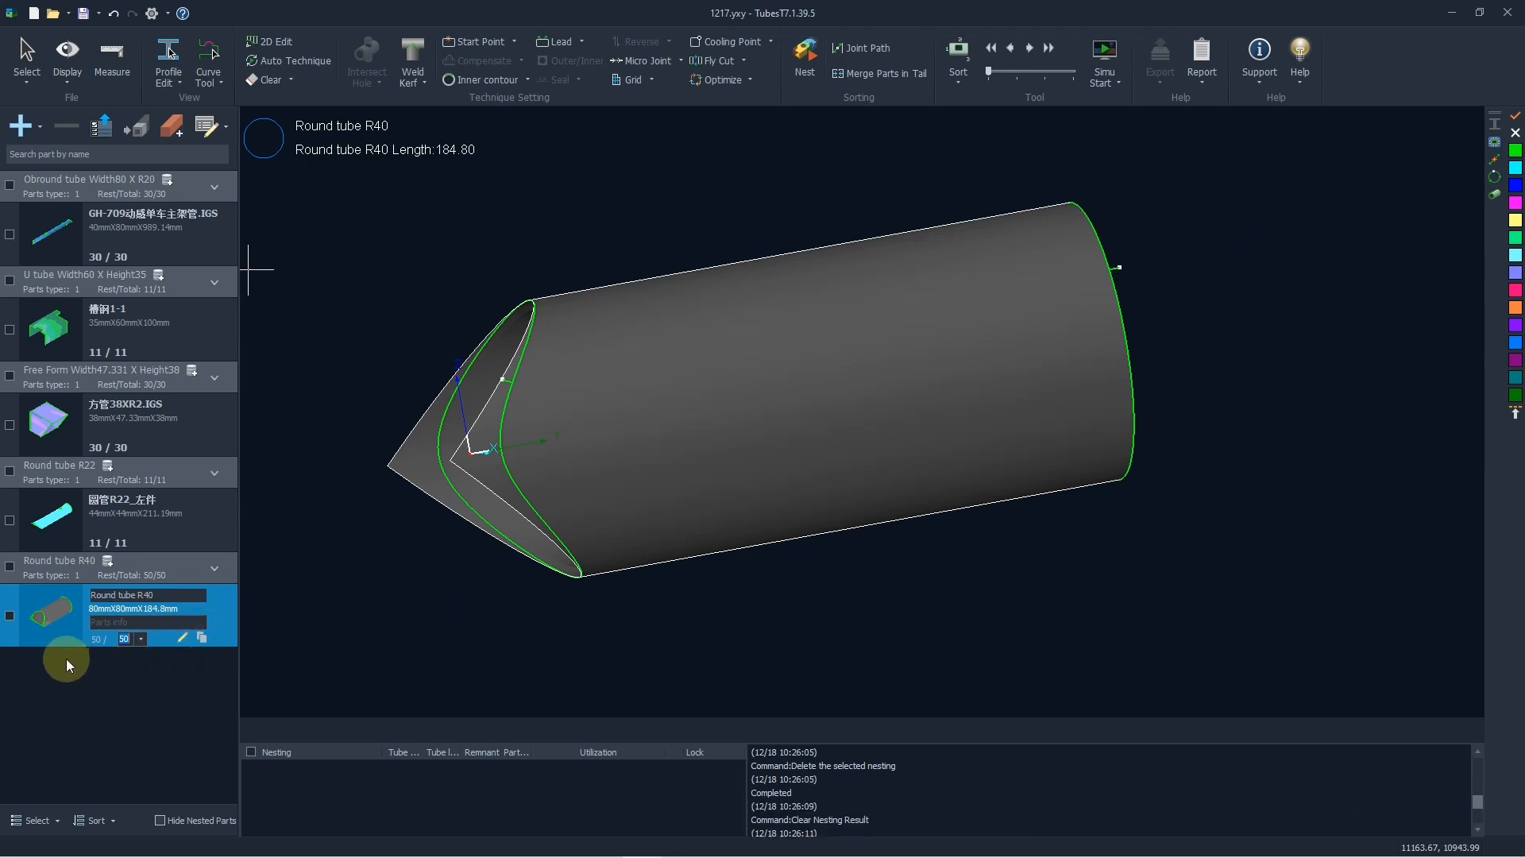
pyautogui.click(57, 342)
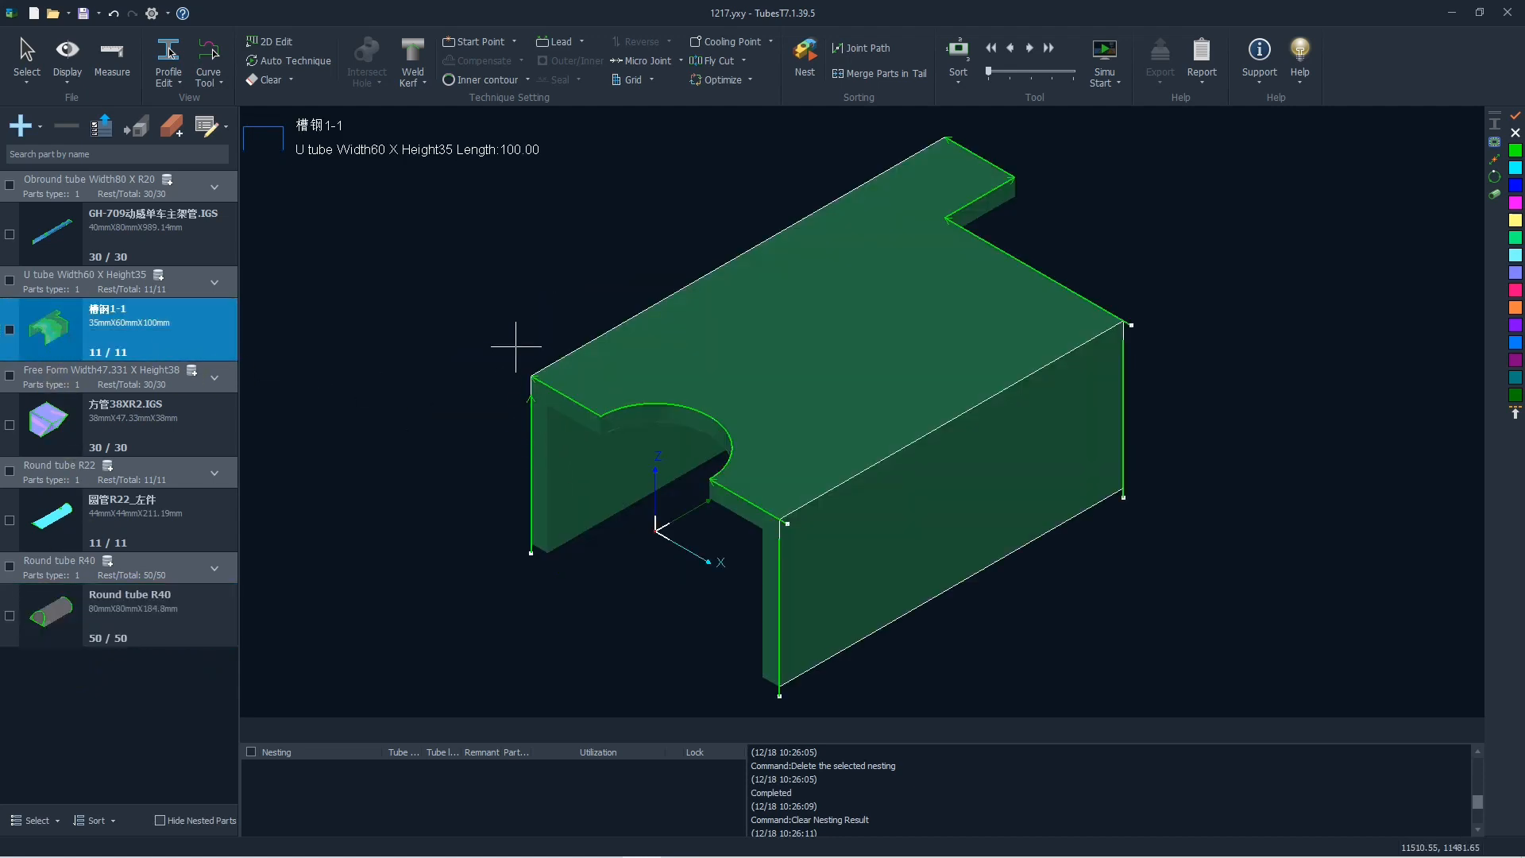
pyautogui.moveTo(517, 347); pyautogui.dragTo(559, 421, button='middle')
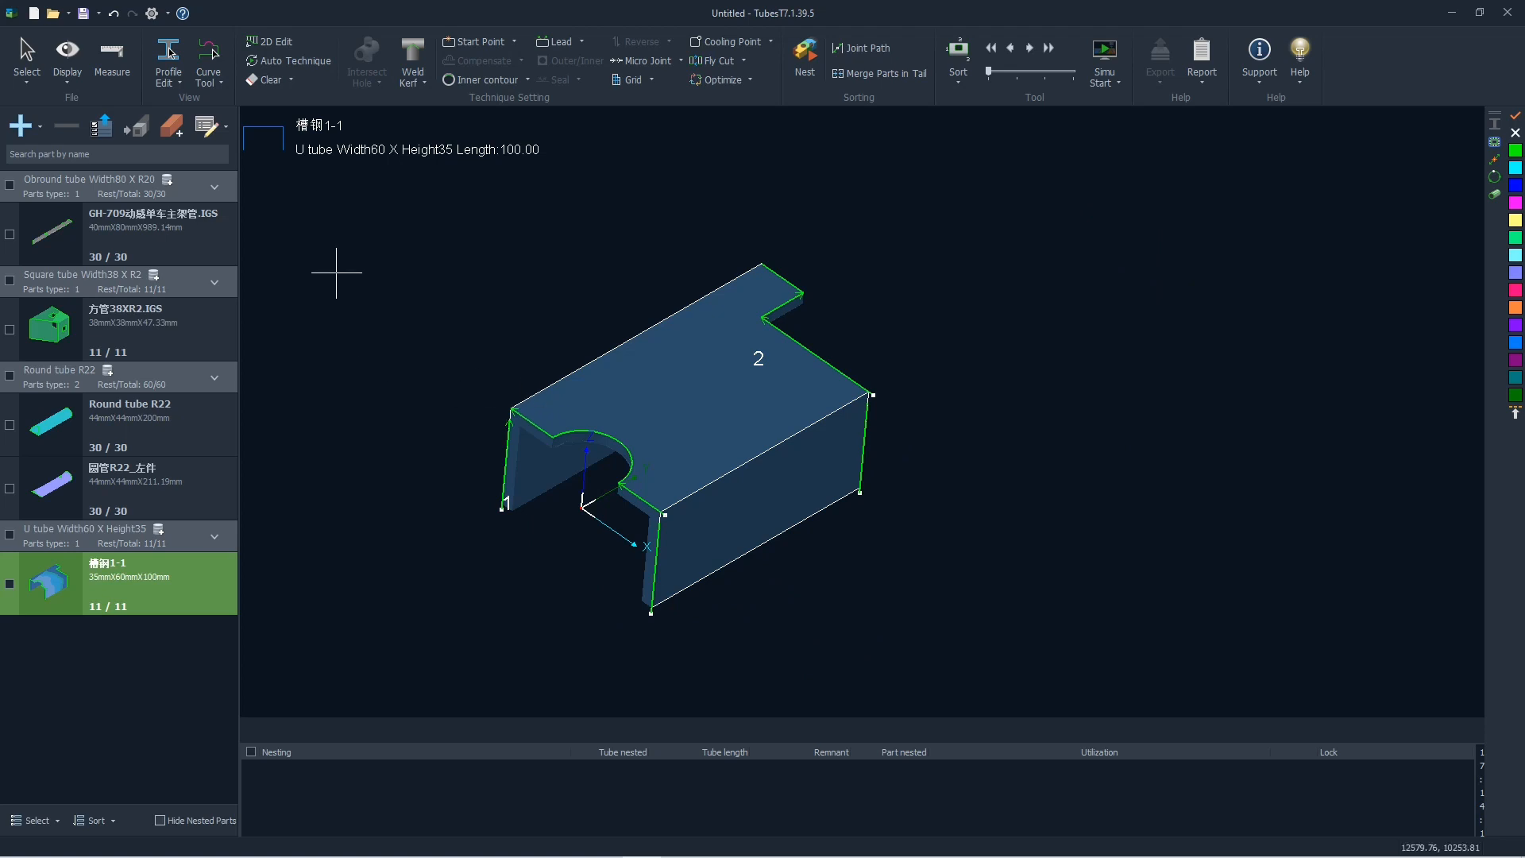
# Step: Draw an H Shape main tube with 100 mm and 200 mm edges and 300 mm length and add it to the parts
pyautogui.click(24, 125)
pyautogui.click(80, 208)
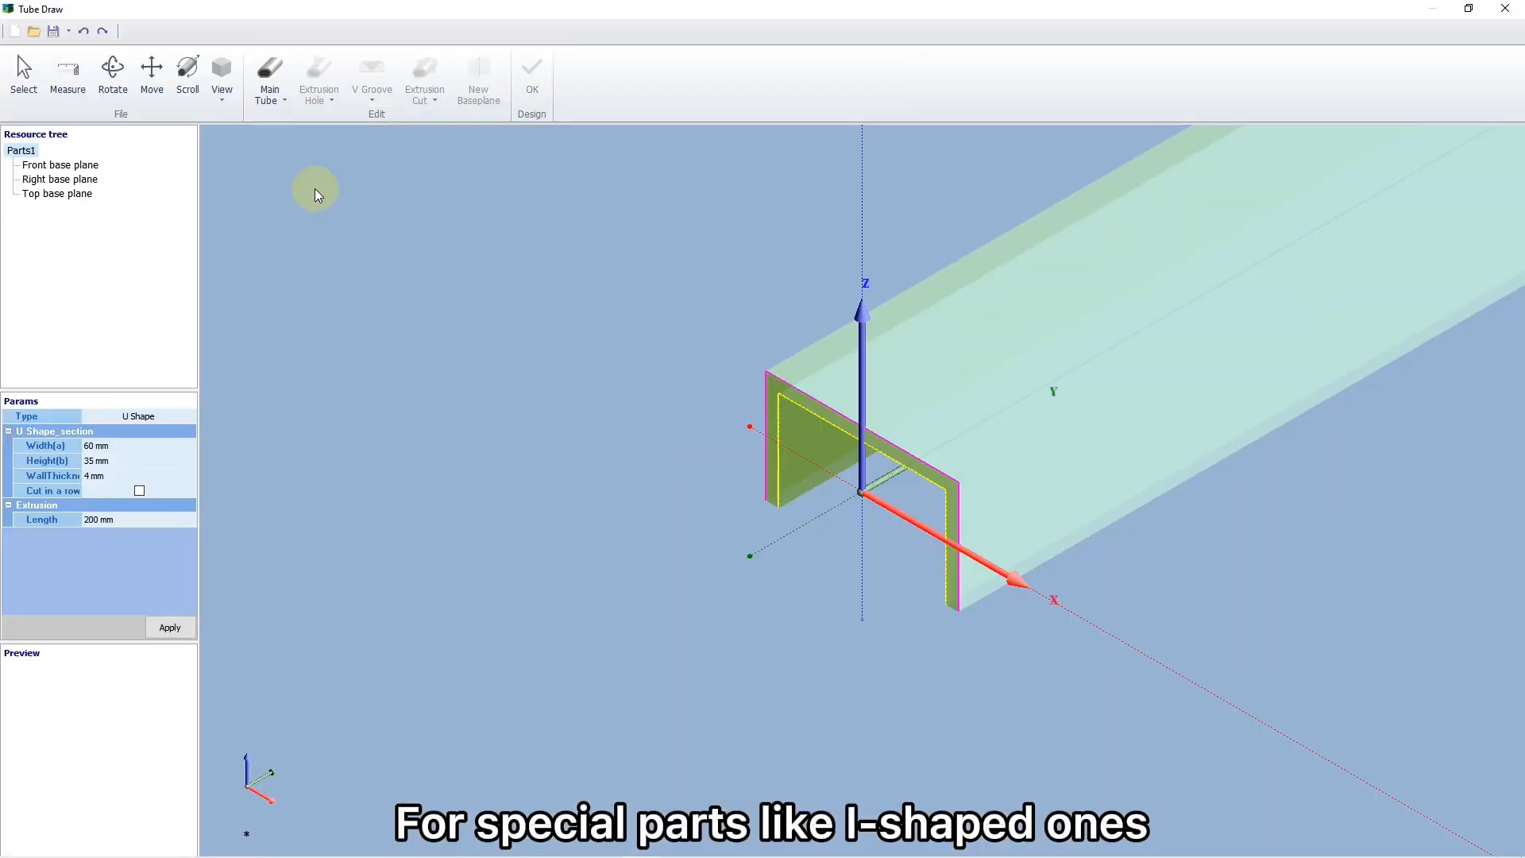
pyautogui.click(269, 80)
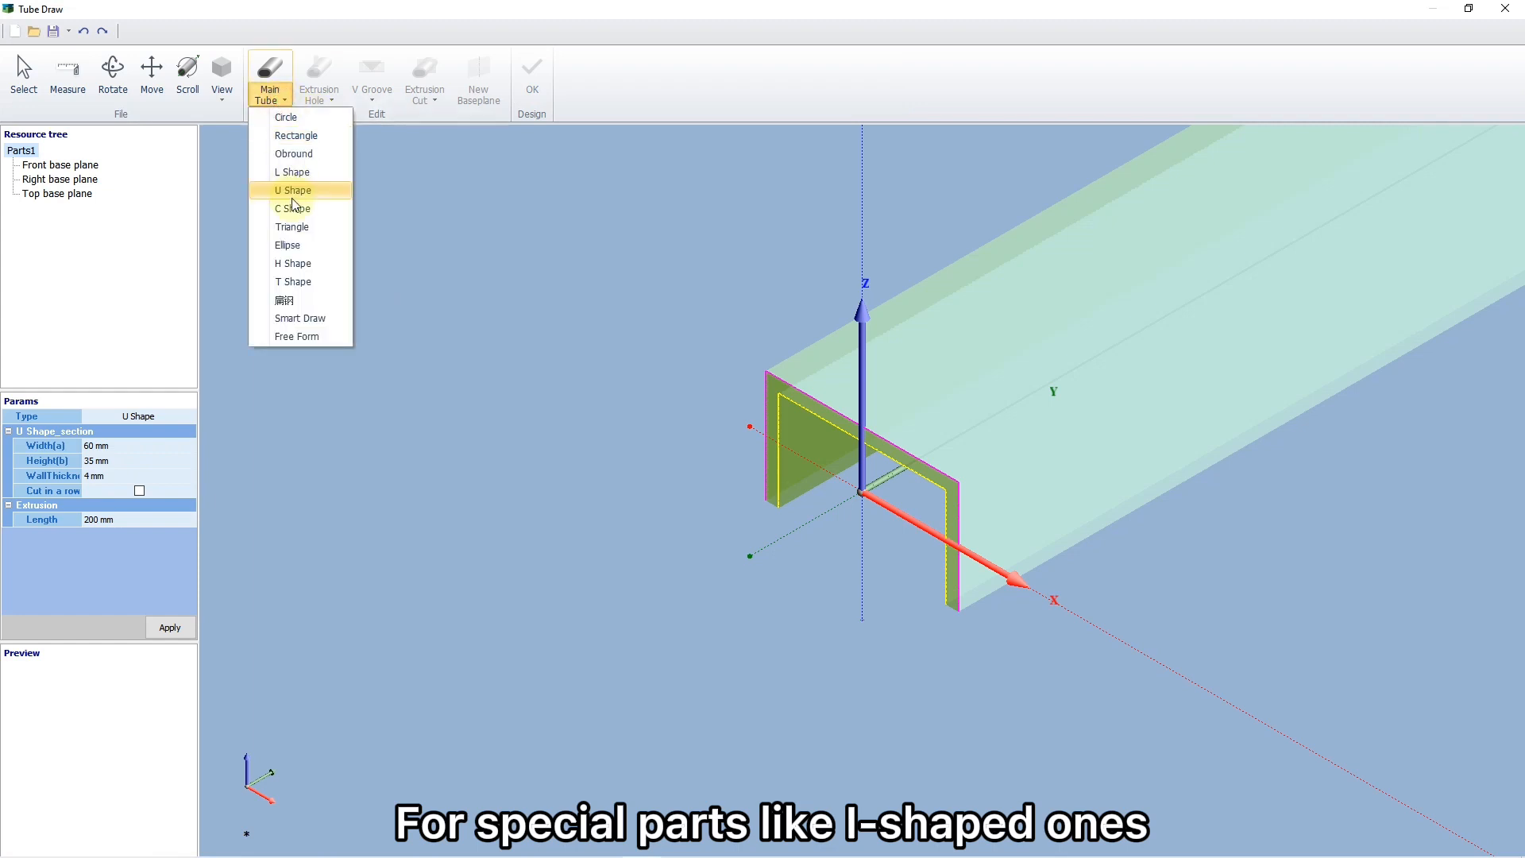
pyautogui.click(302, 267)
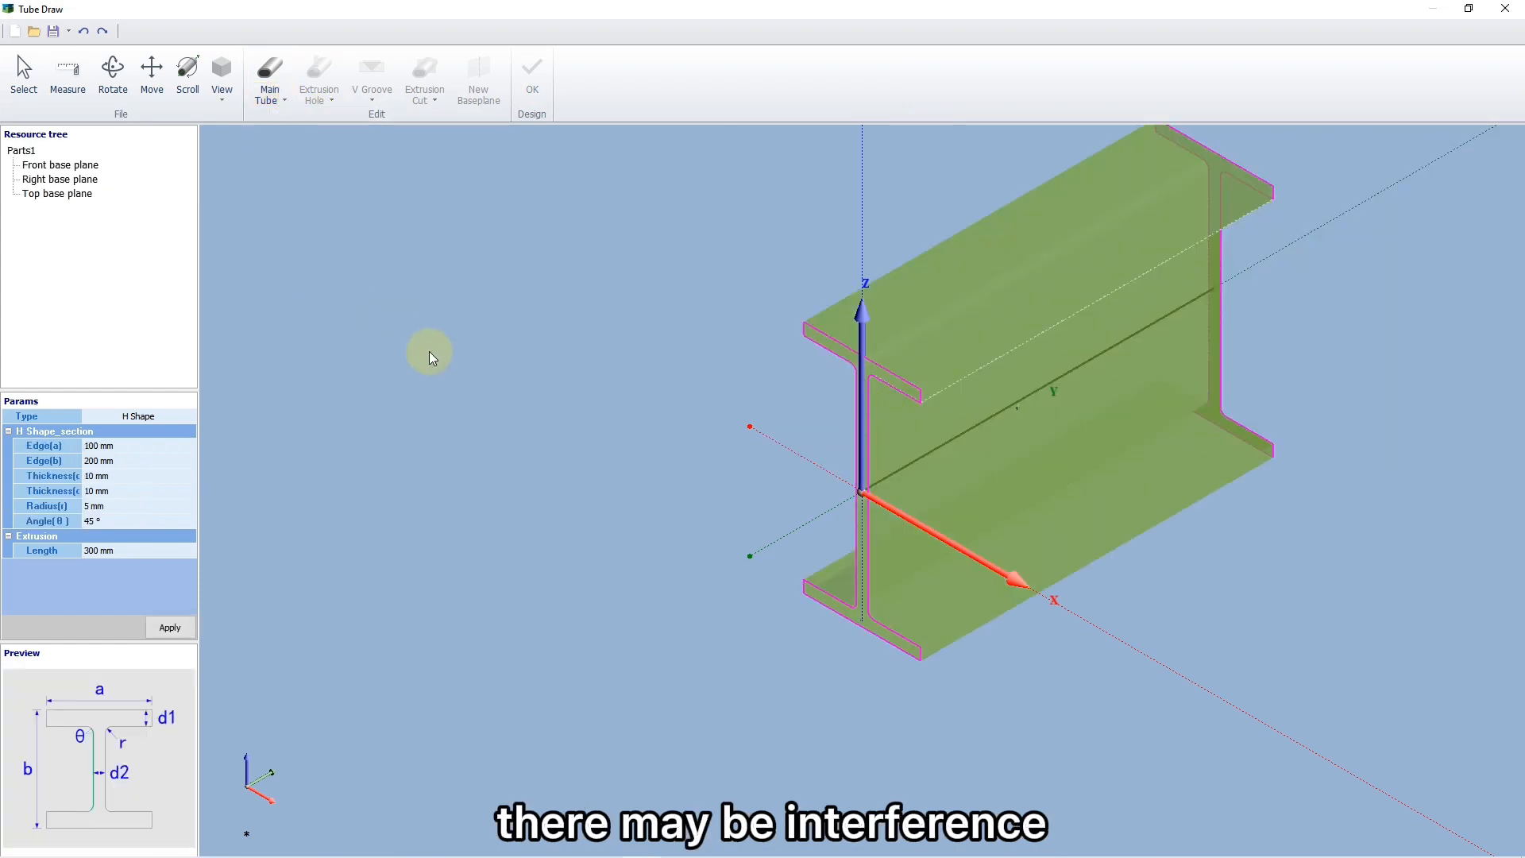
pyautogui.moveTo(761, 459); pyautogui.dragTo(321, 492, button='middle')
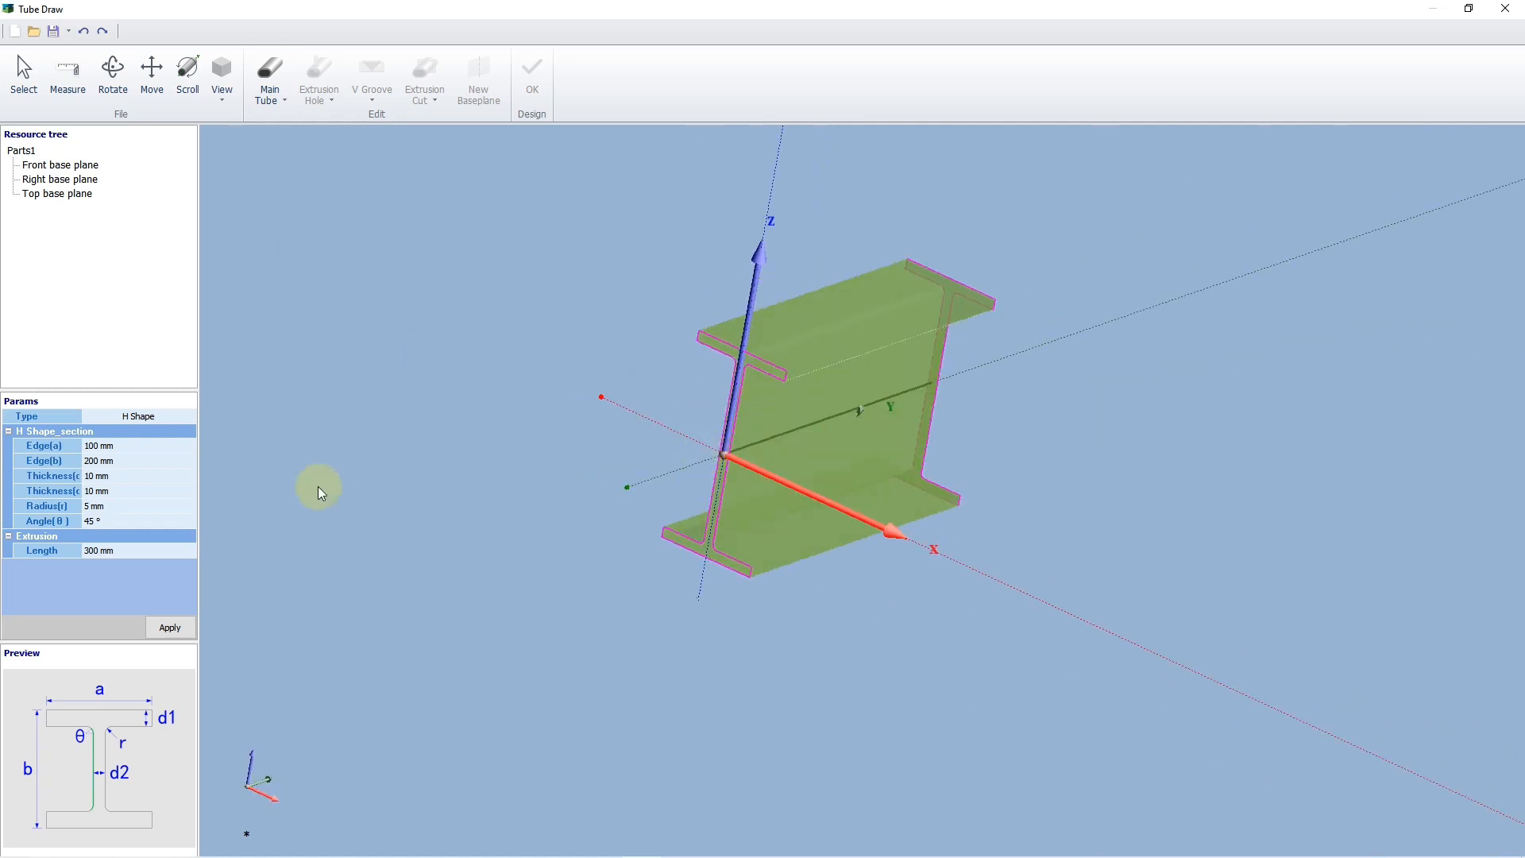
pyautogui.click(156, 610)
pyautogui.click(532, 79)
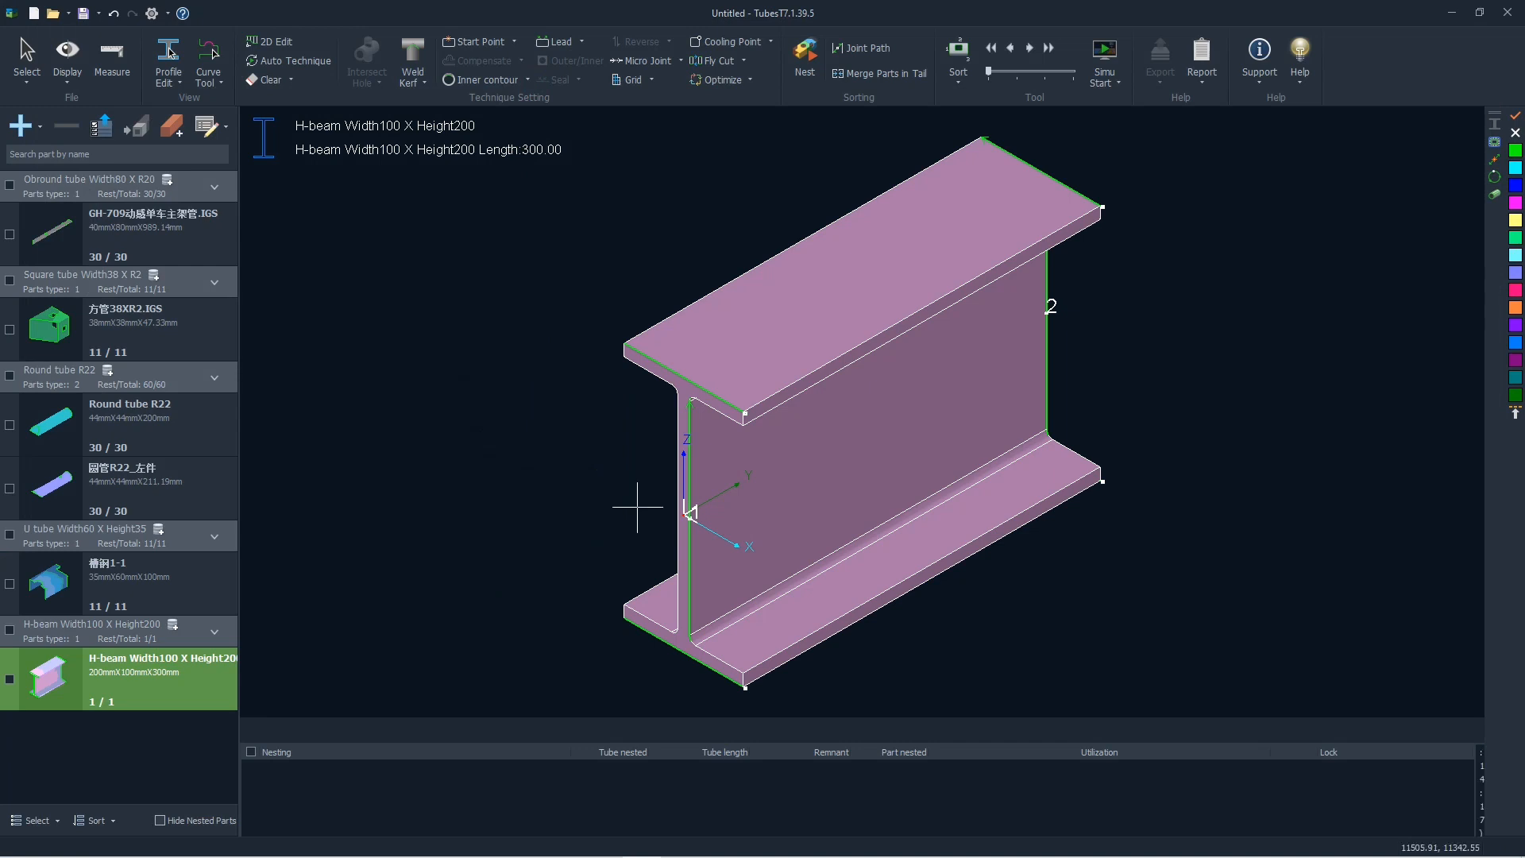
# Step: Turn on the 3D vector display for the H-beam
pyautogui.click(68, 64)
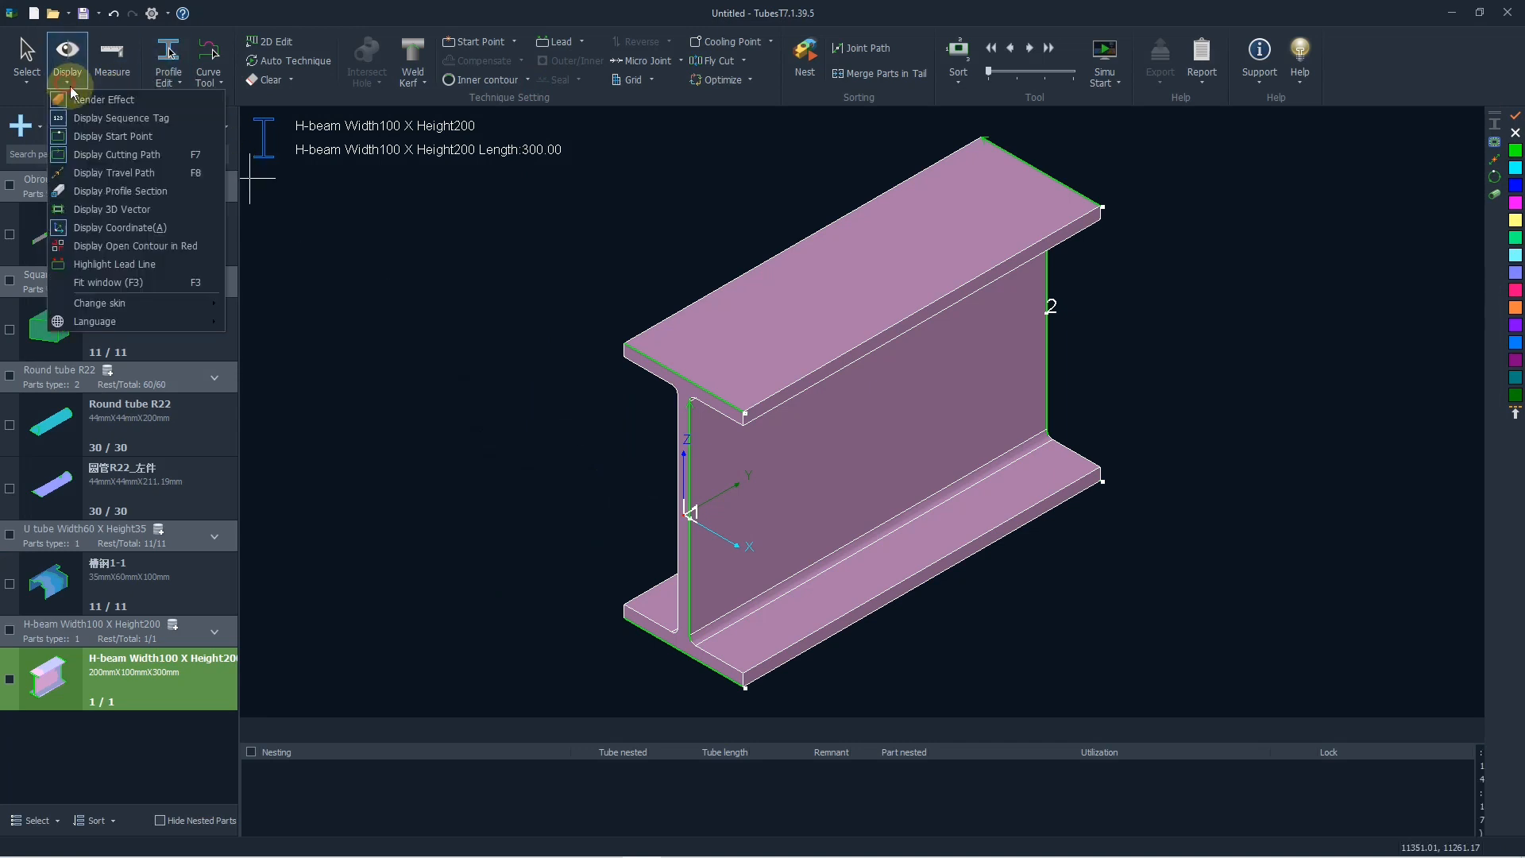
pyautogui.click(105, 211)
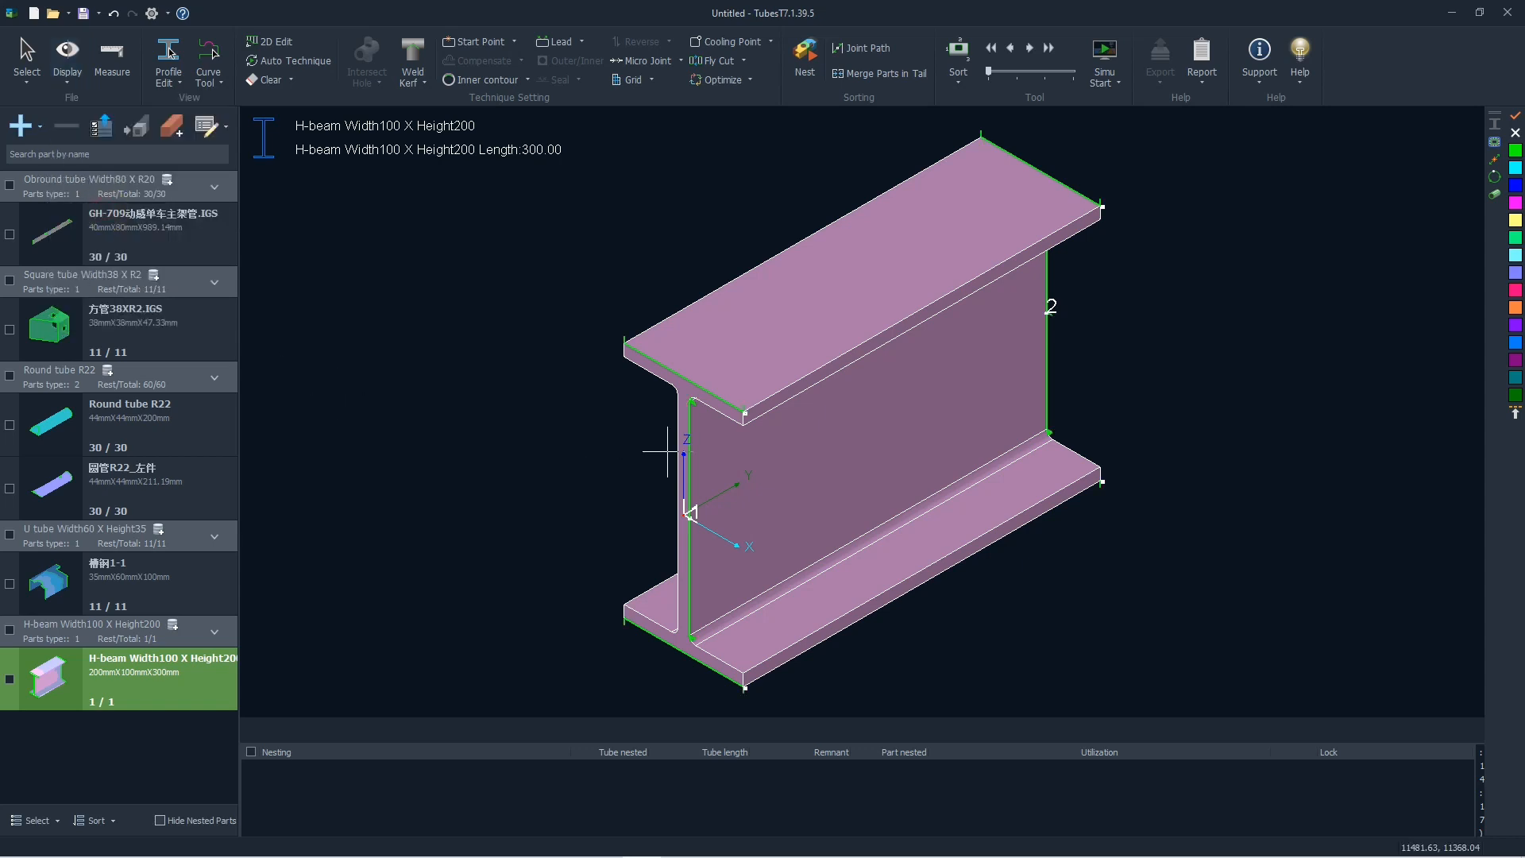
pyautogui.scroll(3, 572, 420)
pyautogui.scroll(-3, 572, 389)
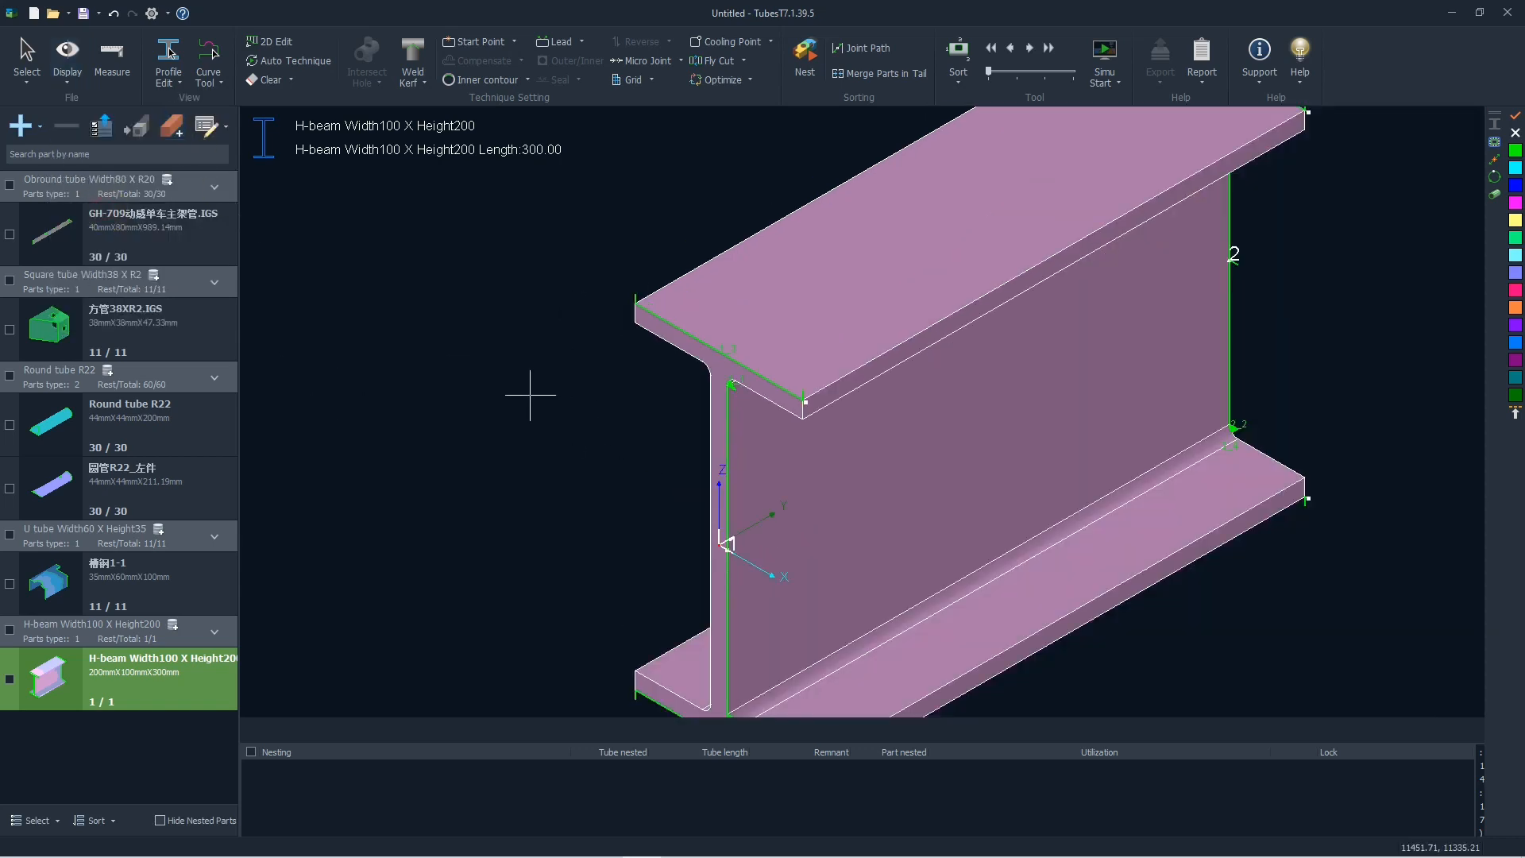
# Step: Examine the 3D cutting vectors where the H-beam's web meets its flanges
pyautogui.moveTo(748, 390); pyautogui.dragTo(646, 361, button='middle')
pyautogui.scroll(5, 645, 361)
pyautogui.scroll(4, 579, 391)
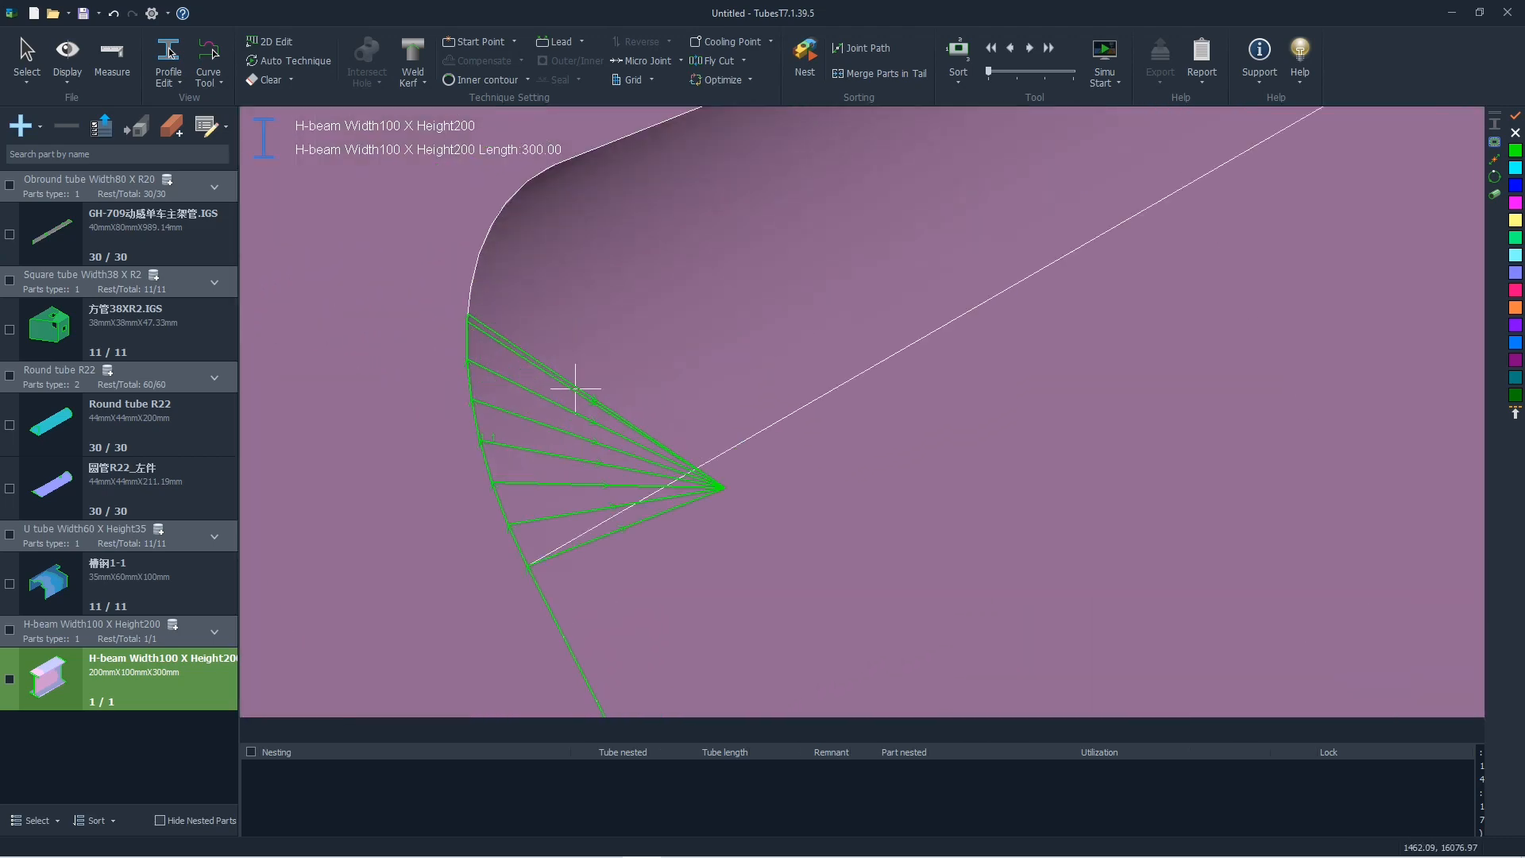
pyautogui.scroll(-5, 672, 463)
pyautogui.scroll(2, 697, 480)
pyautogui.scroll(-5, 589, 379)
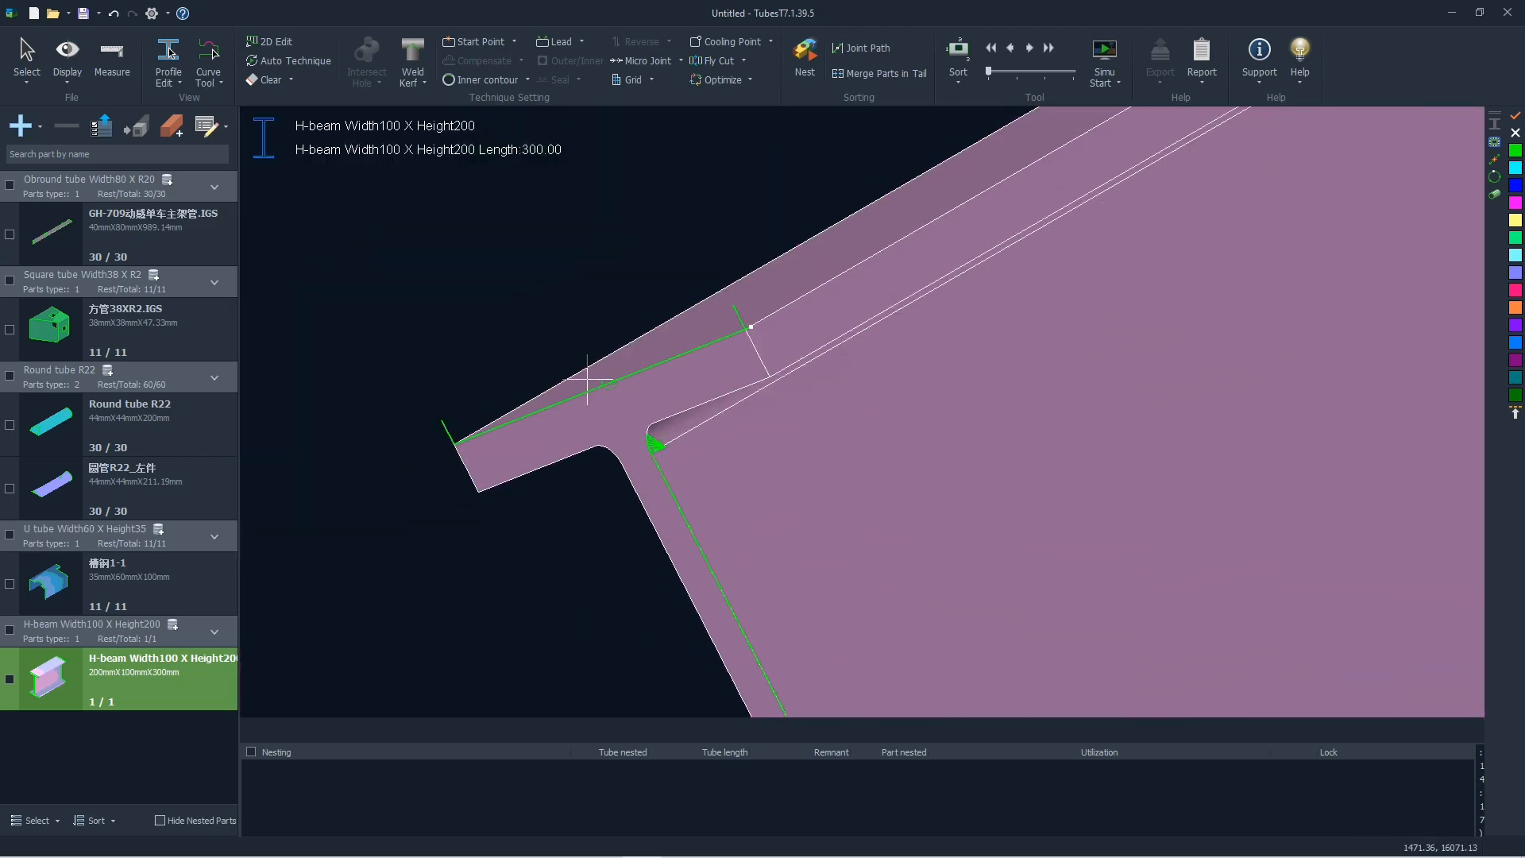
pyautogui.moveTo(609, 424); pyautogui.dragTo(658, 473, button='middle')
pyautogui.scroll(-3, 659, 475)
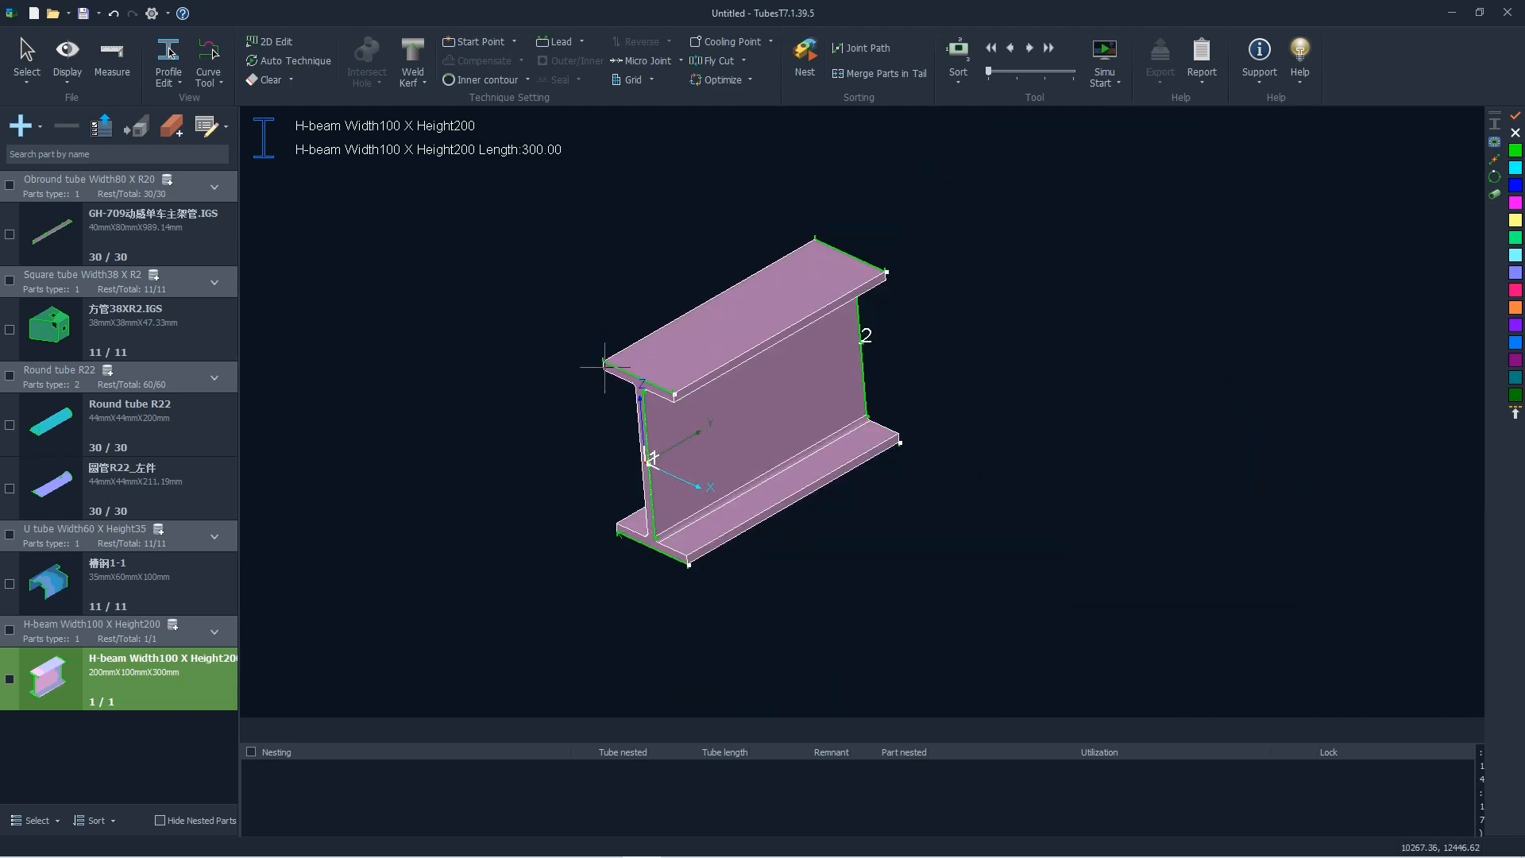
pyautogui.scroll(5, 636, 467)
pyautogui.moveTo(715, 631); pyautogui.dragTo(599, 351, button='middle')
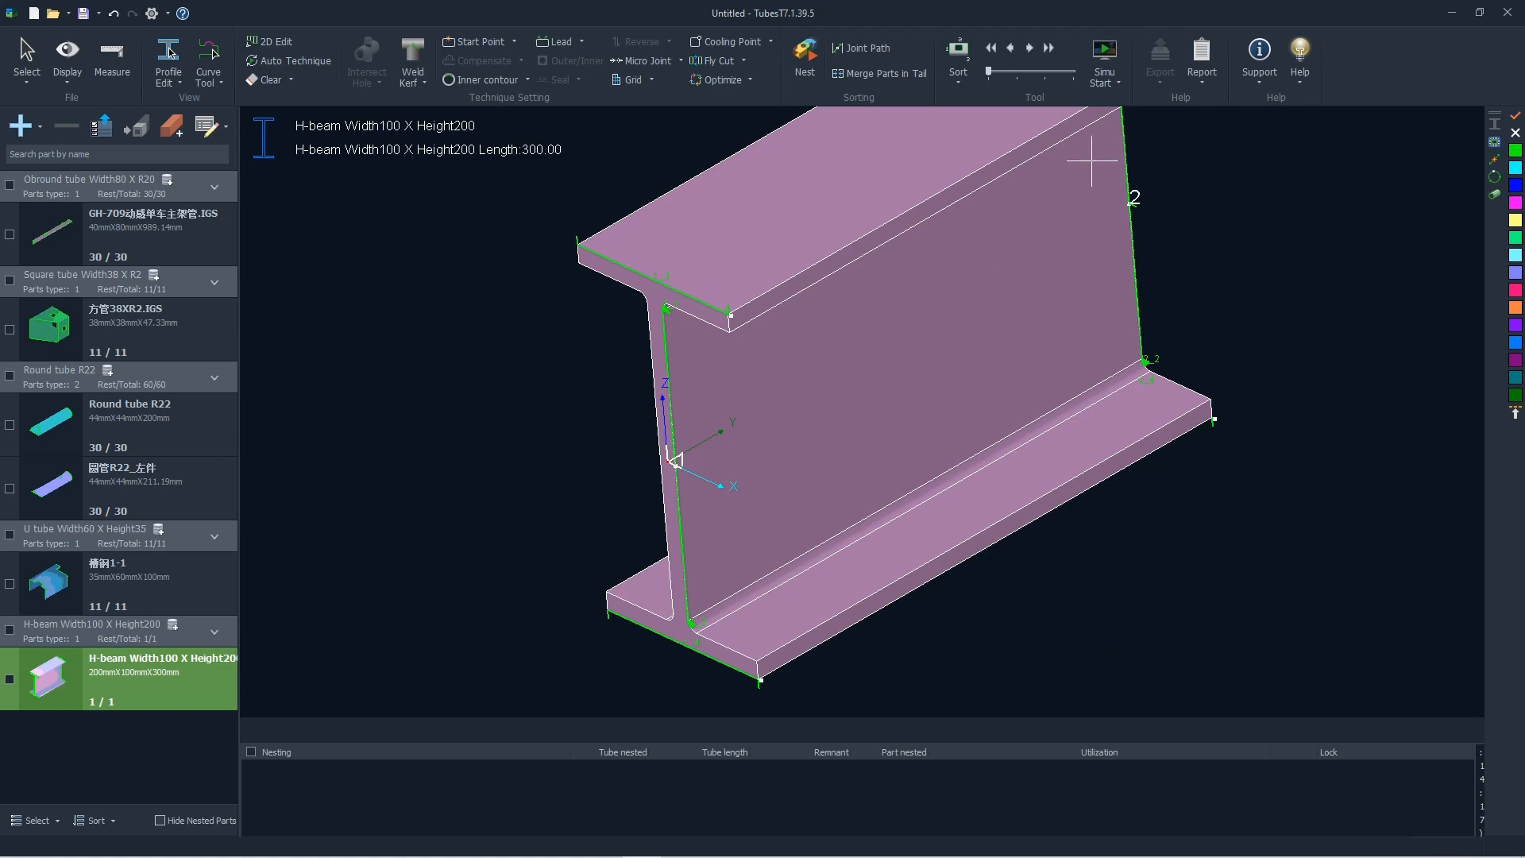
# Step: Start the H-beam's cutting simulation and continue from the collision warning to the 3D Vector editor
pyautogui.click(1116, 84)
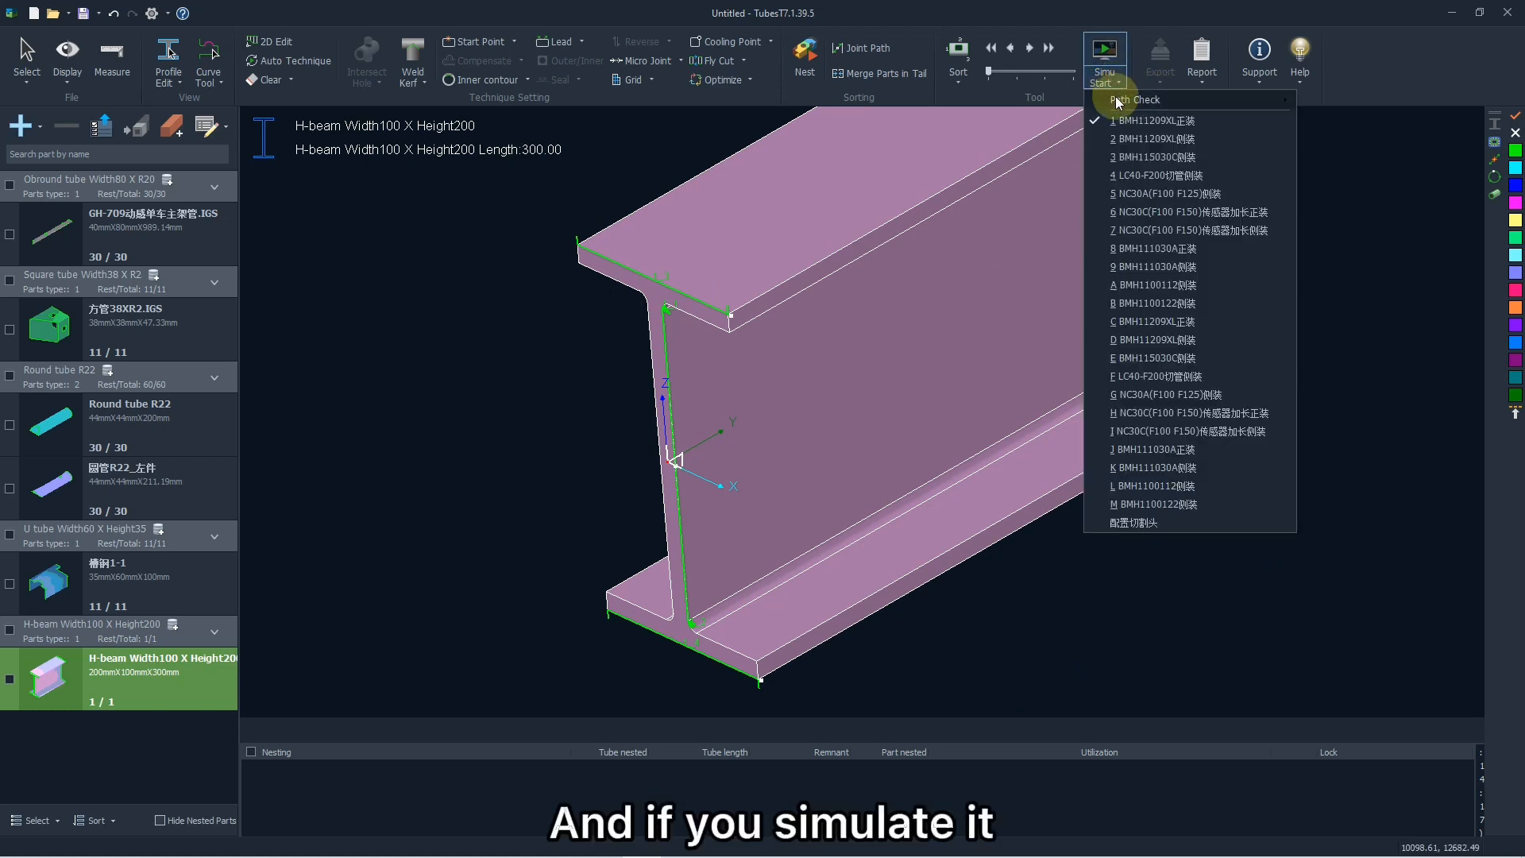
pyautogui.click(1115, 55)
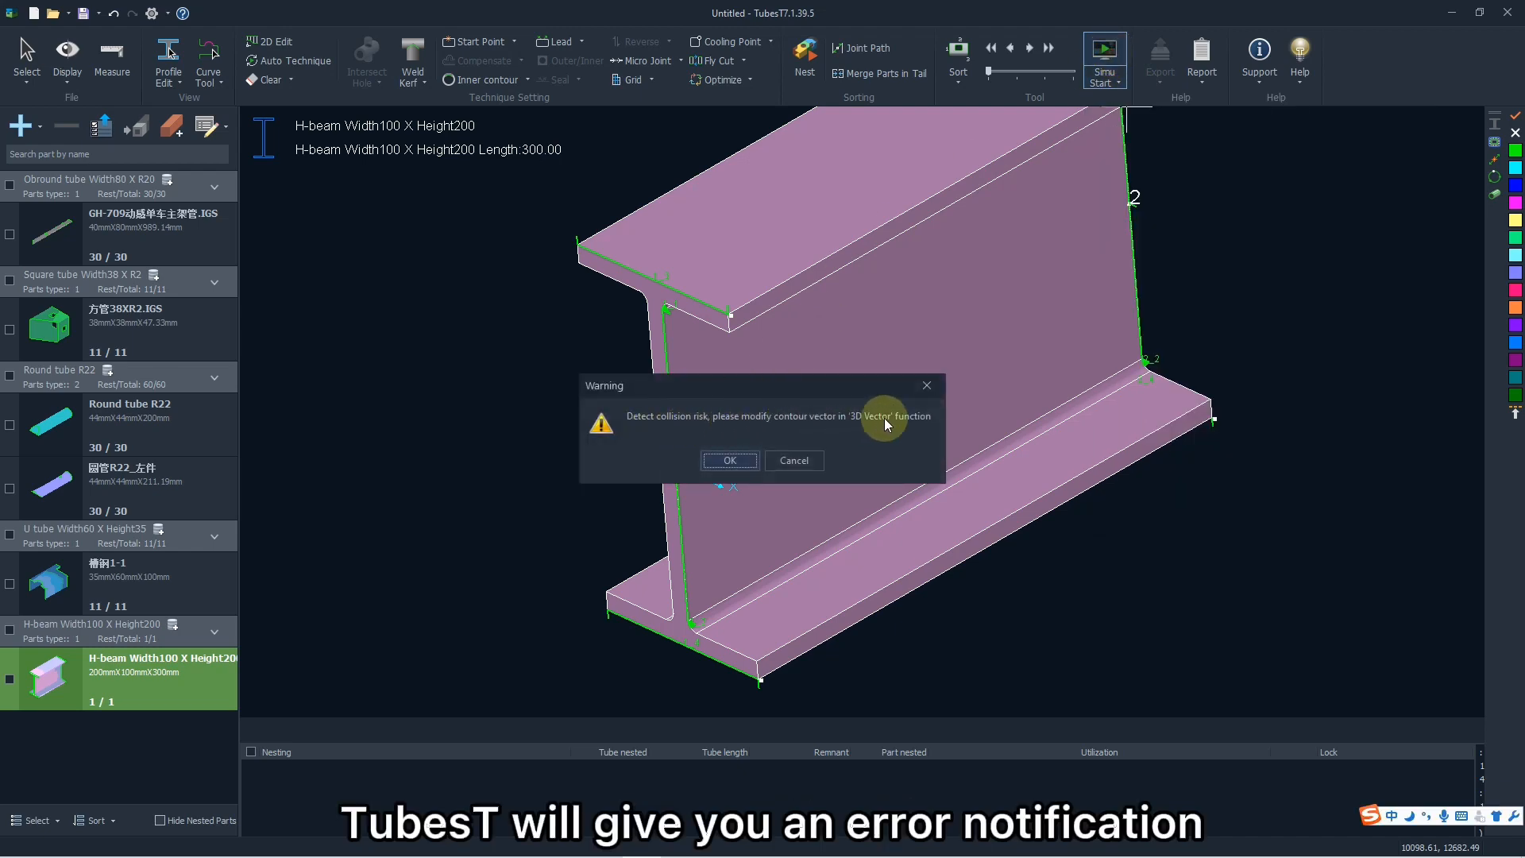
pyautogui.click(751, 460)
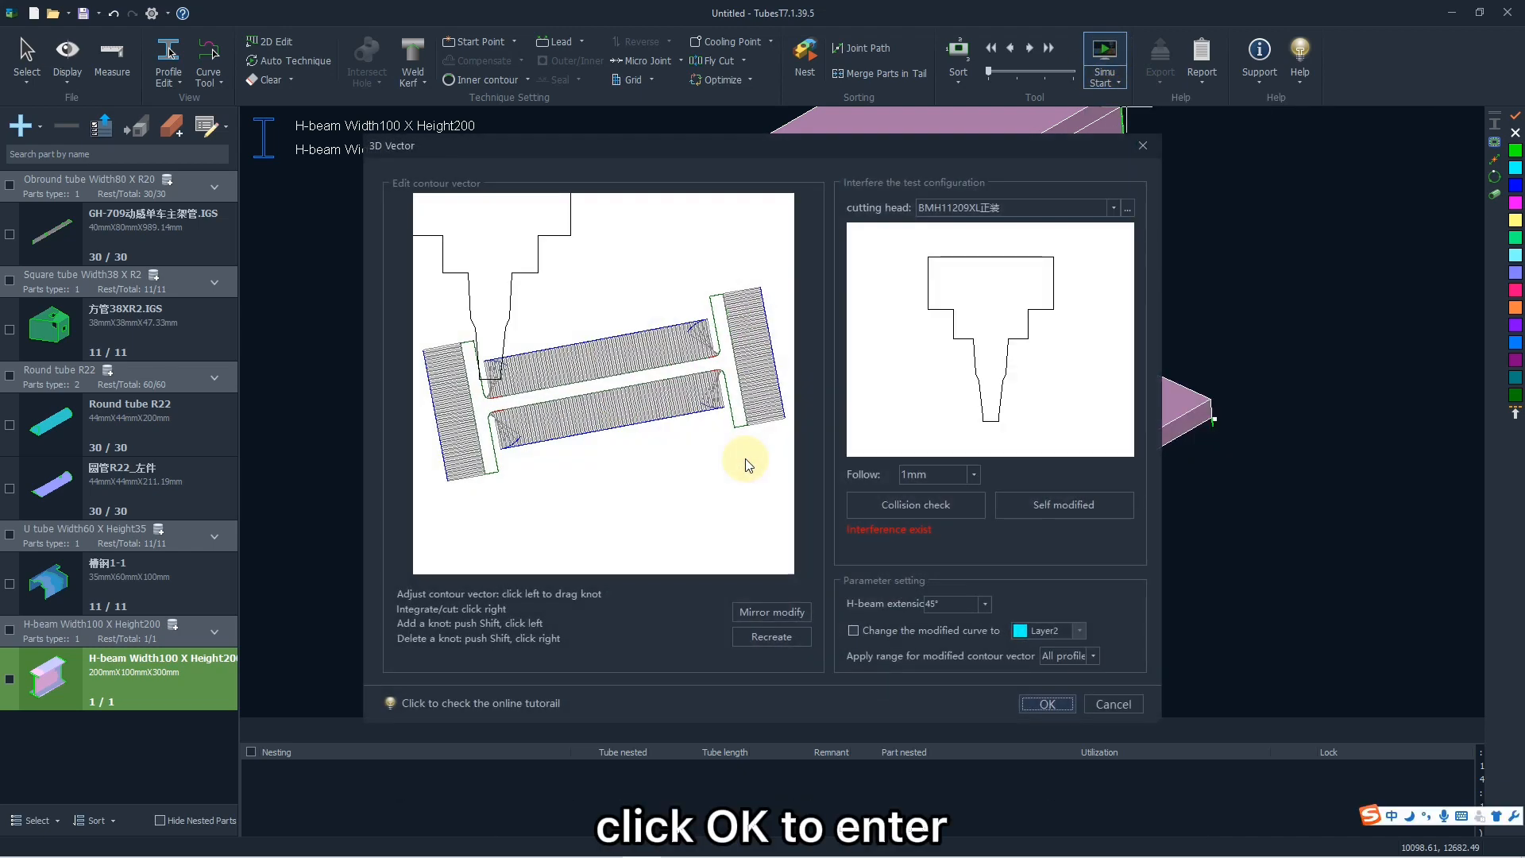
# Step: Run the collision check on the H-beam's contour vectors, correct them with Self modified and apply the result
pyautogui.click(495, 379)
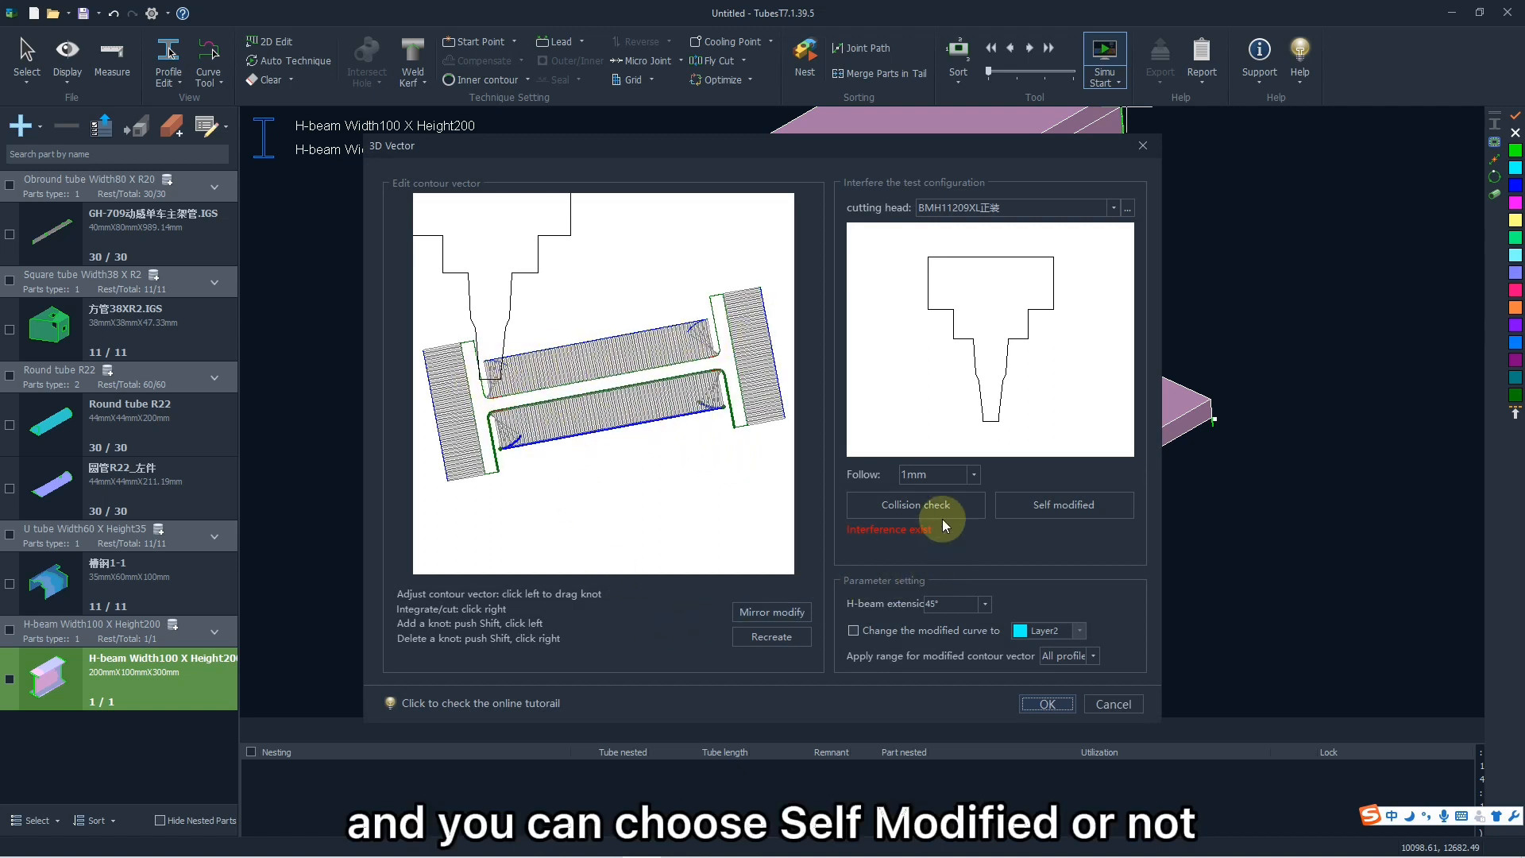
pyautogui.click(912, 508)
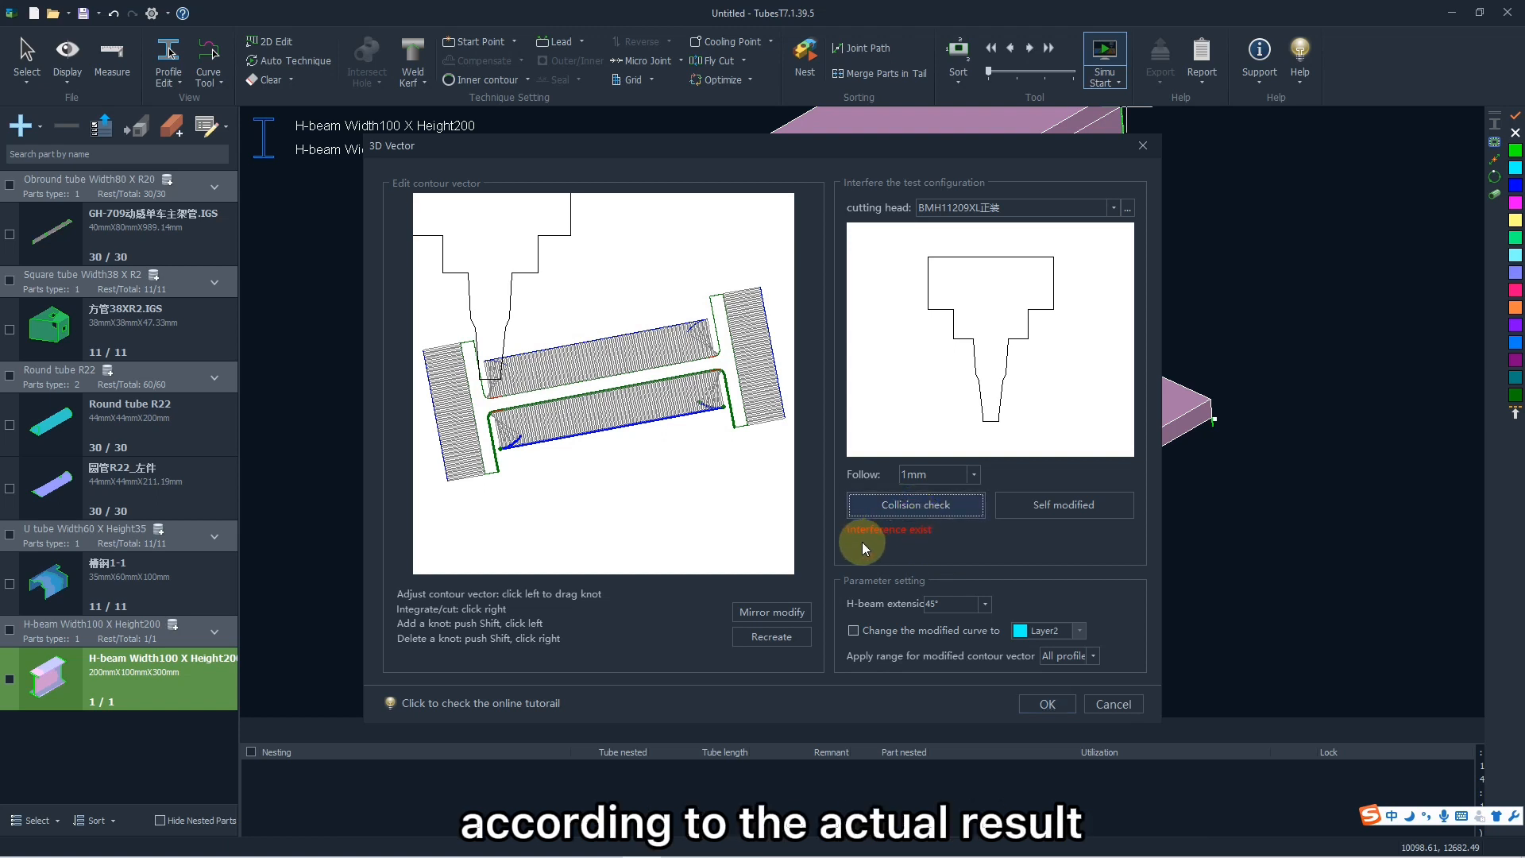
pyautogui.click(1030, 508)
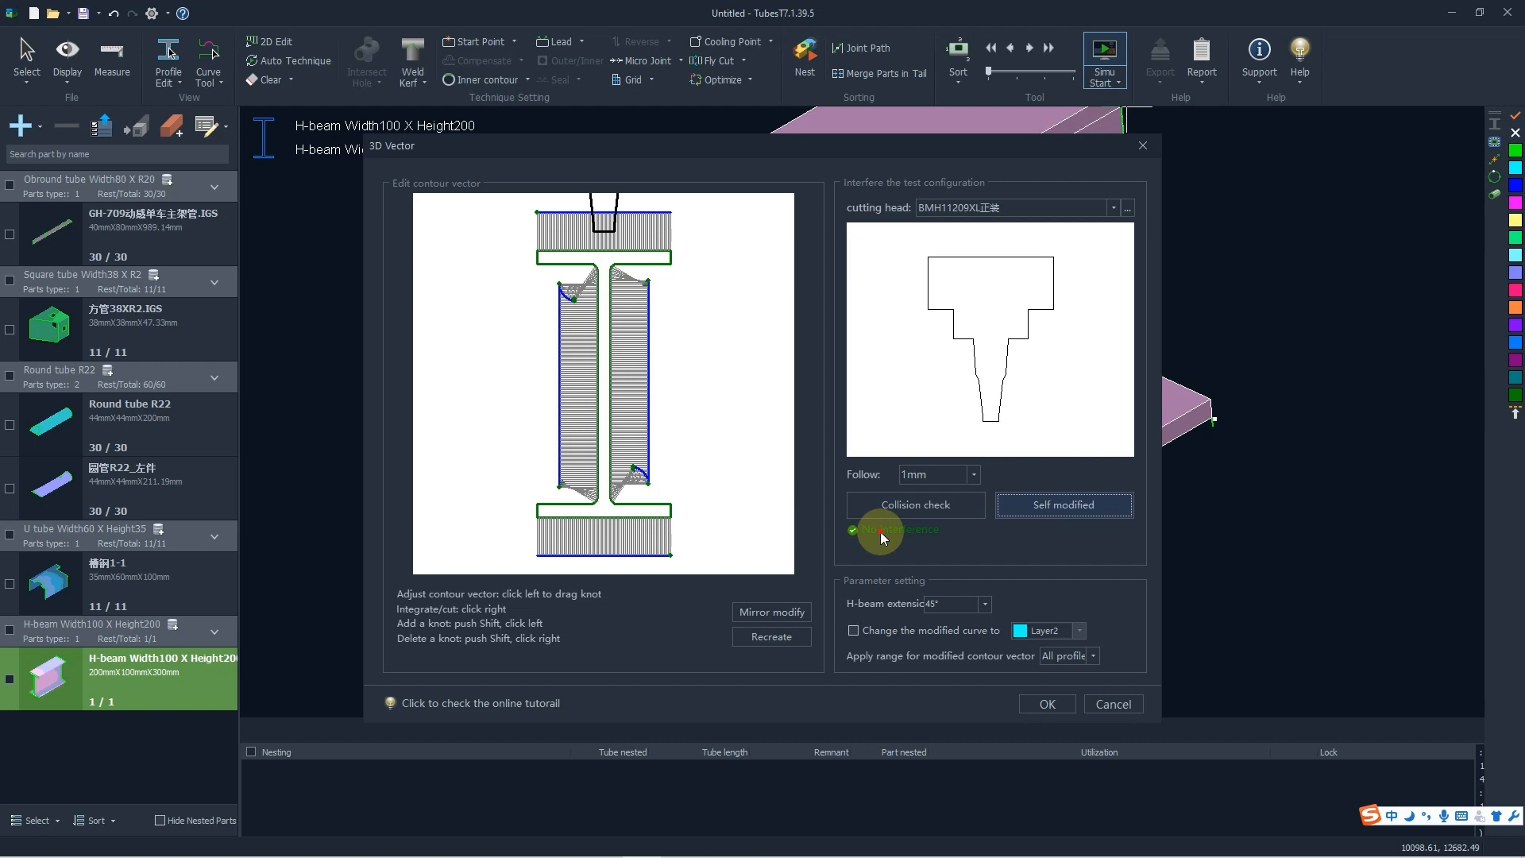
pyautogui.click(1047, 704)
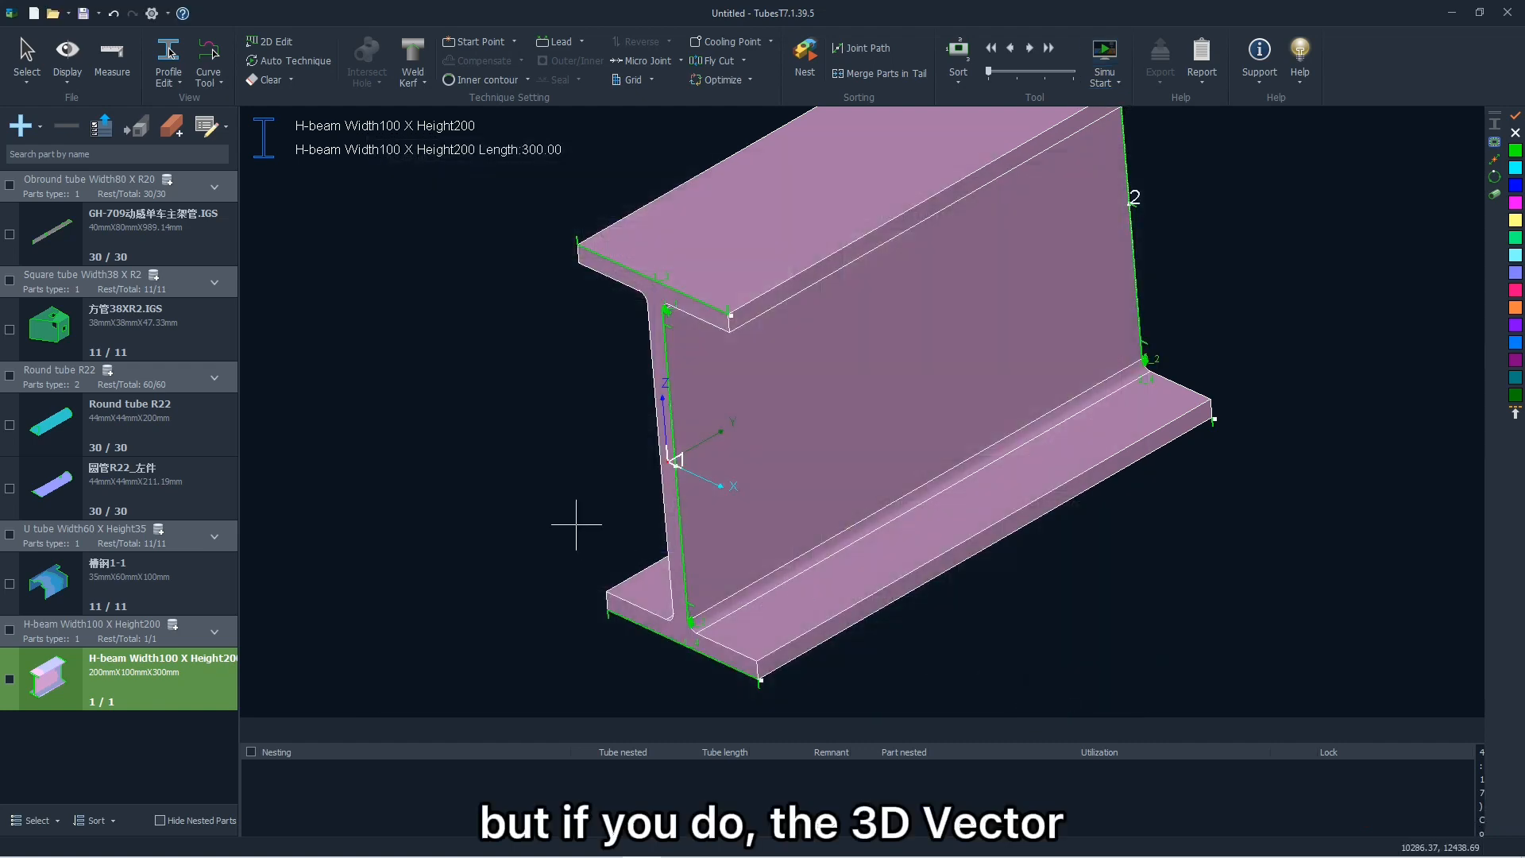
pyautogui.scroll(5, 671, 310)
pyautogui.scroll(-6, 671, 310)
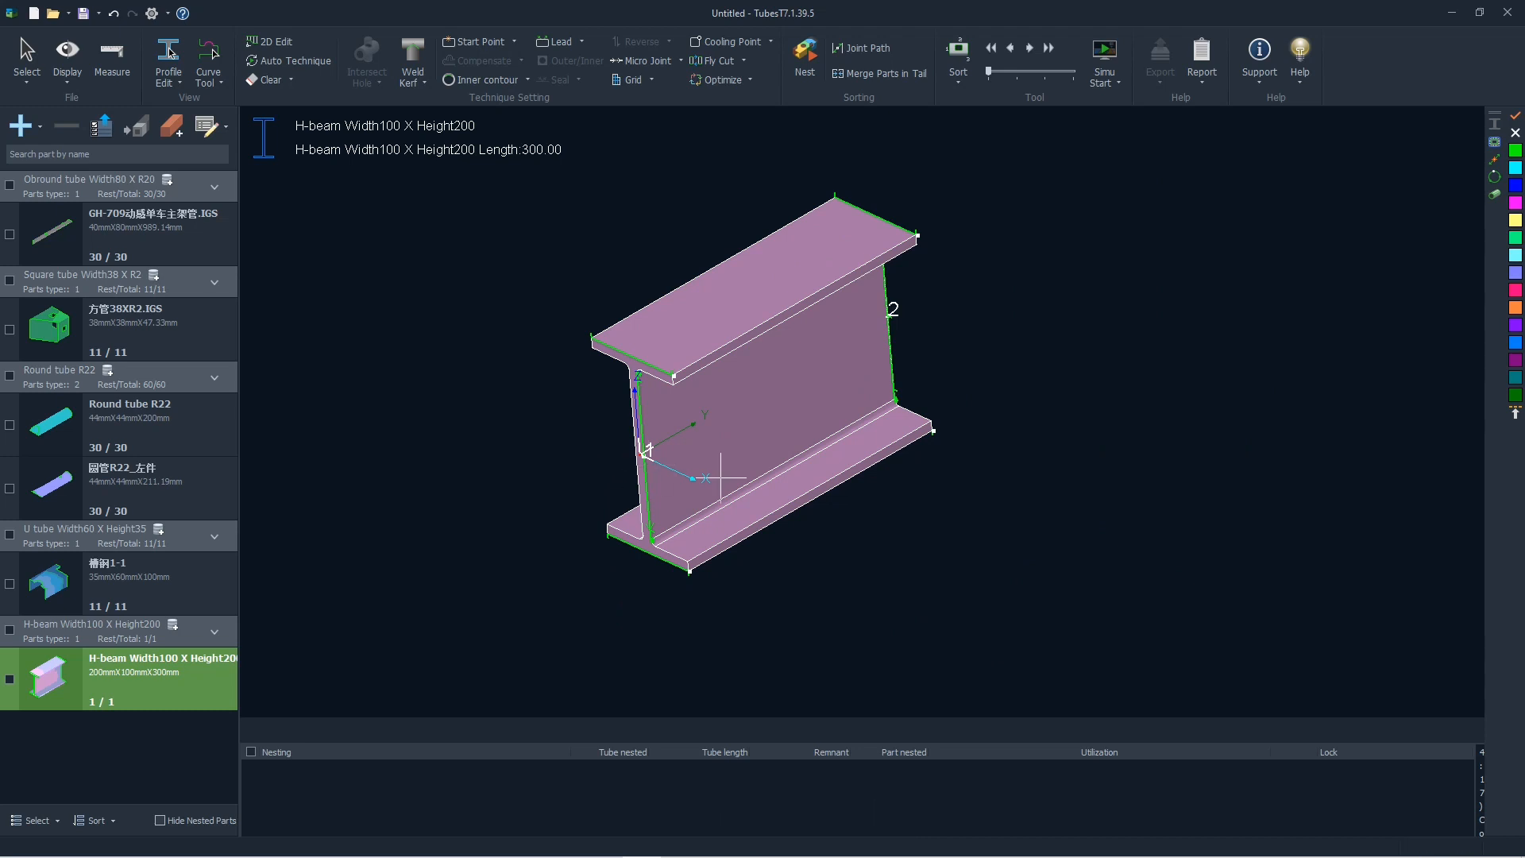
pyautogui.scroll(-2, 725, 425)
pyautogui.scroll(4, 724, 425)
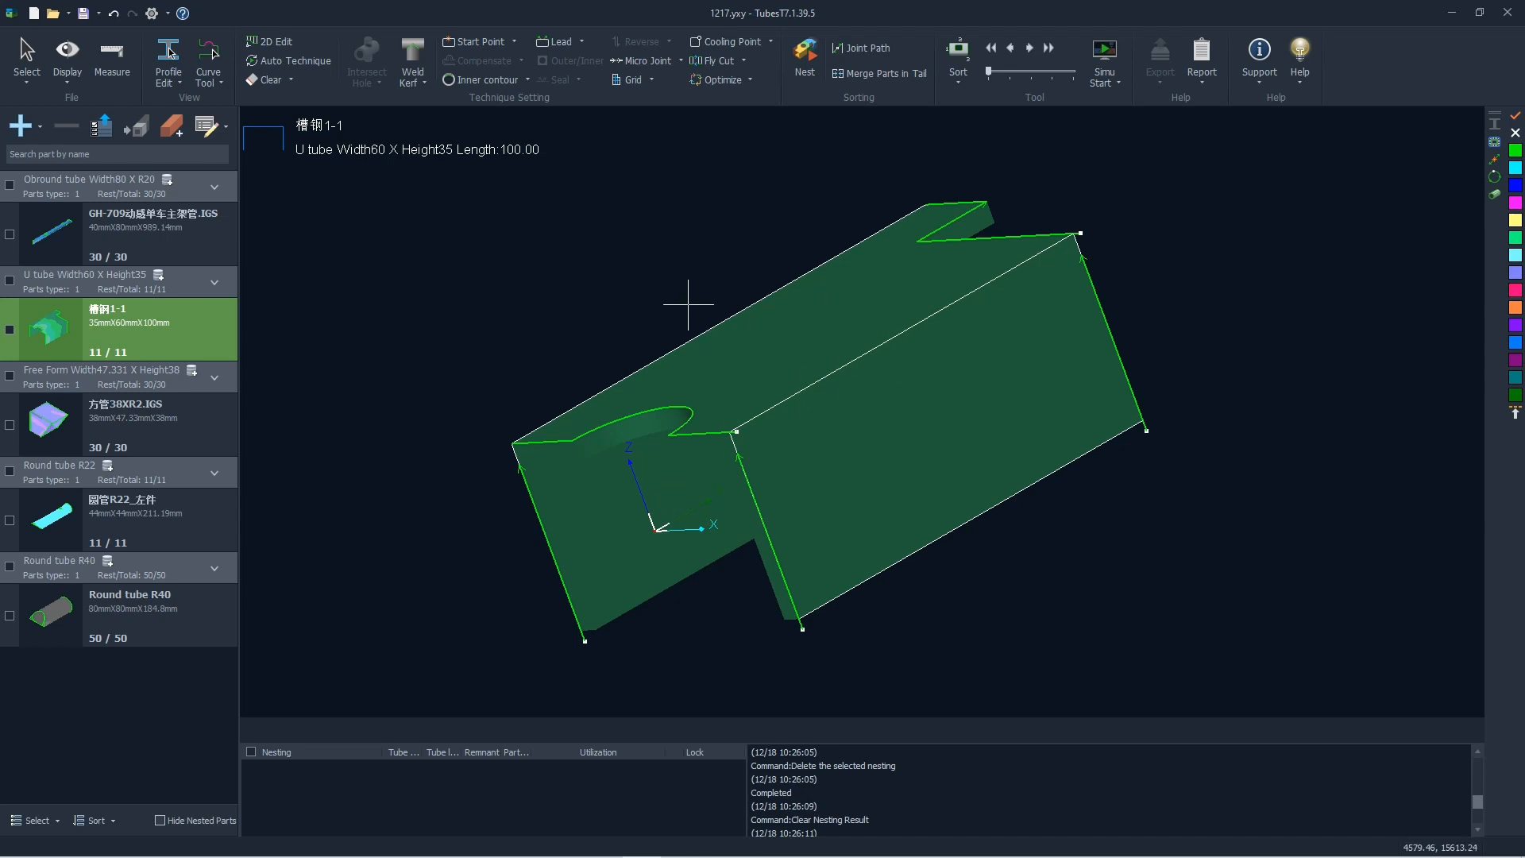
# Step: Start Auto Nest for all parts and set the tube length of the Free Form section to 6000 mm
pyautogui.moveTo(637, 329); pyautogui.dragTo(639, 331, button='middle')
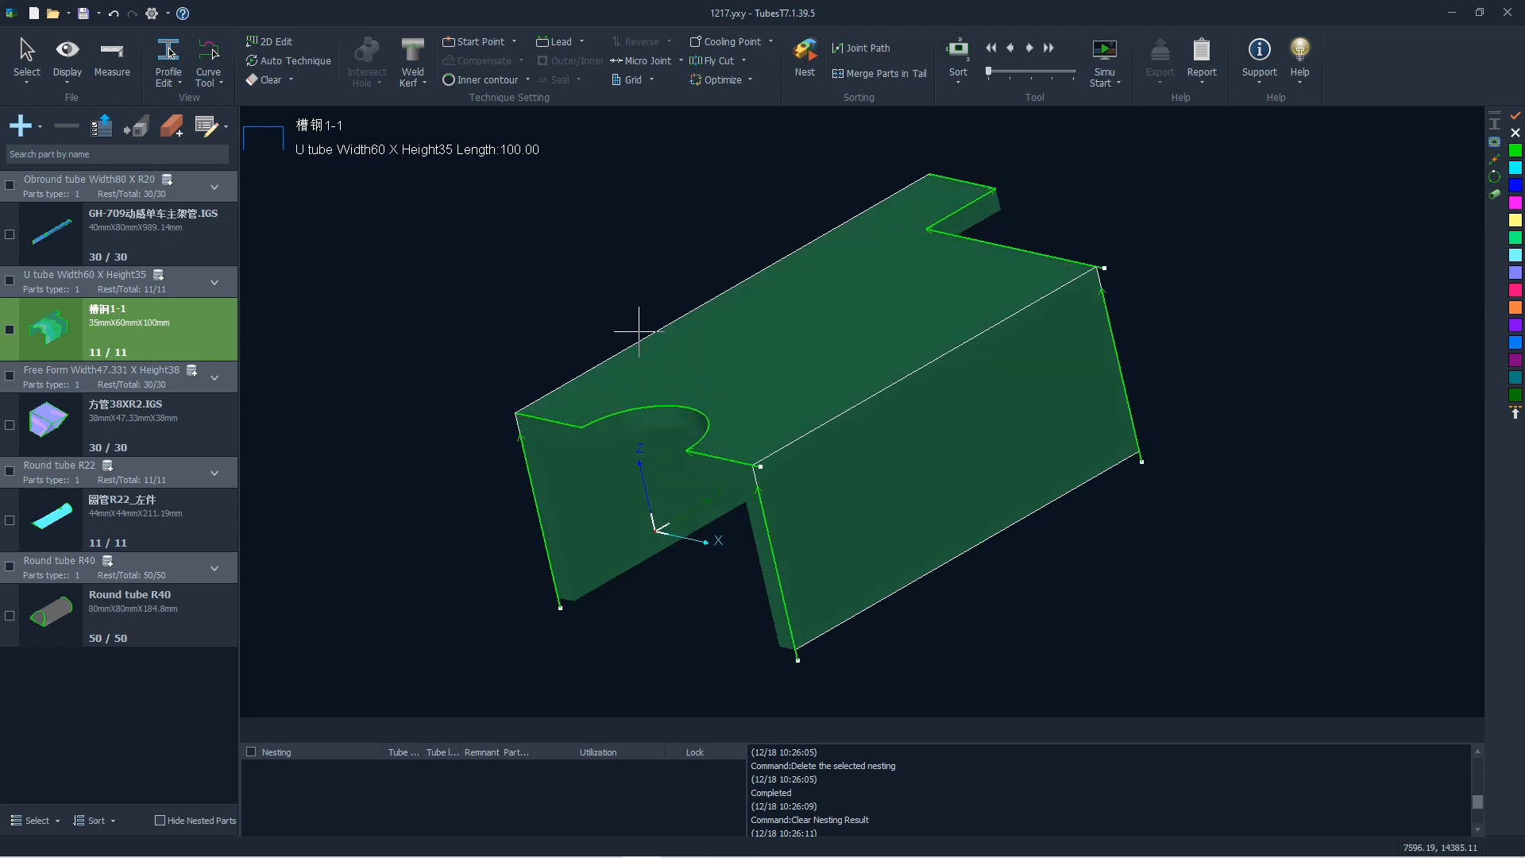
pyautogui.click(804, 59)
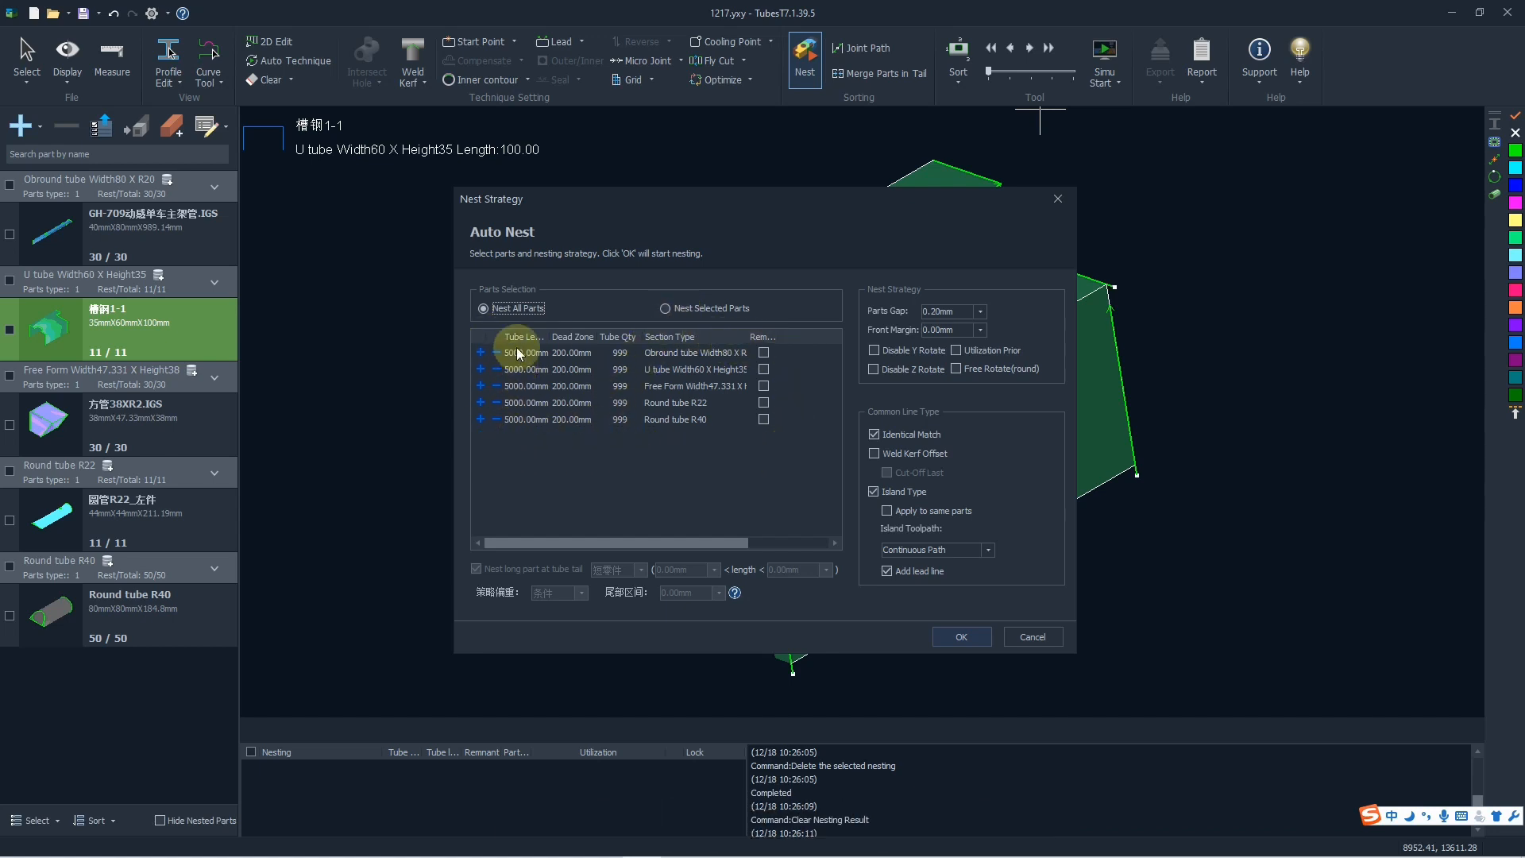
pyautogui.click(527, 387)
pyautogui.moveTo(526, 387); pyautogui.dragTo(501, 388)
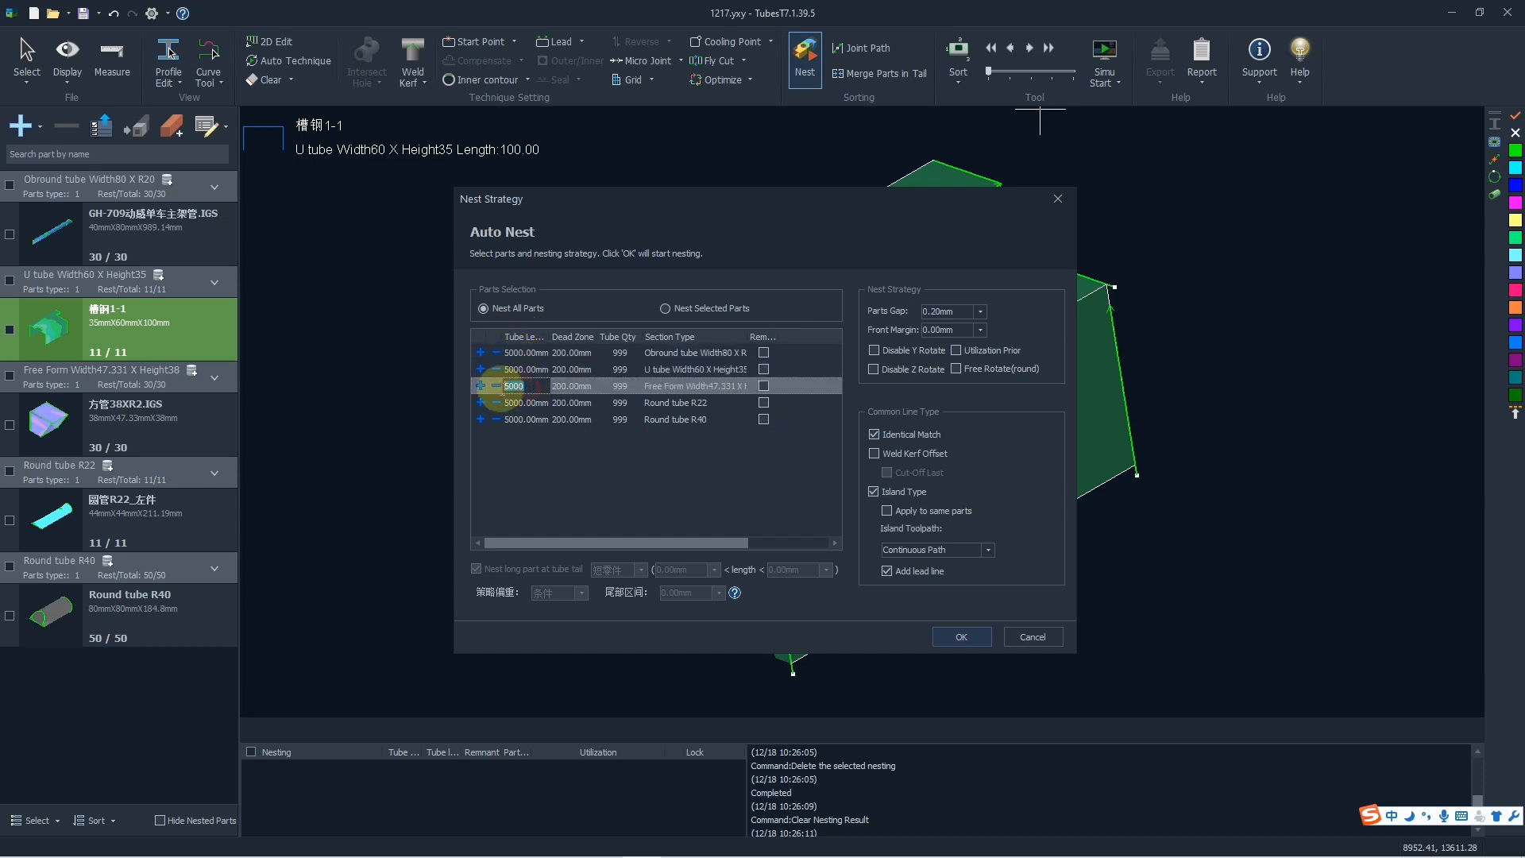
pyautogui.write('60')
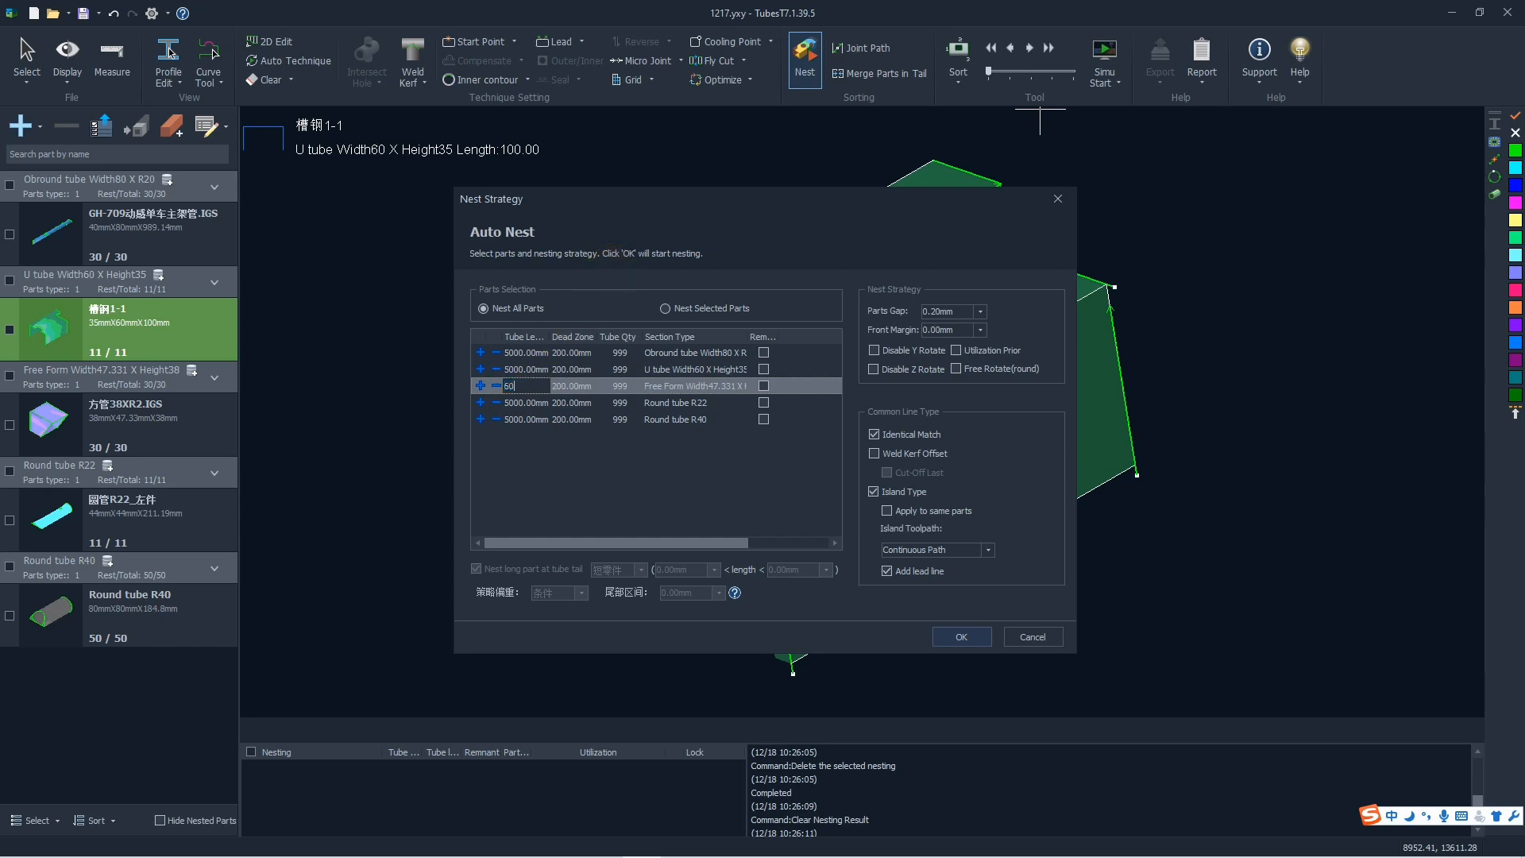
# Step: Look over the dead zone cells of the obround and U tubes and the obround tube's quantity cell
pyautogui.click(564, 352)
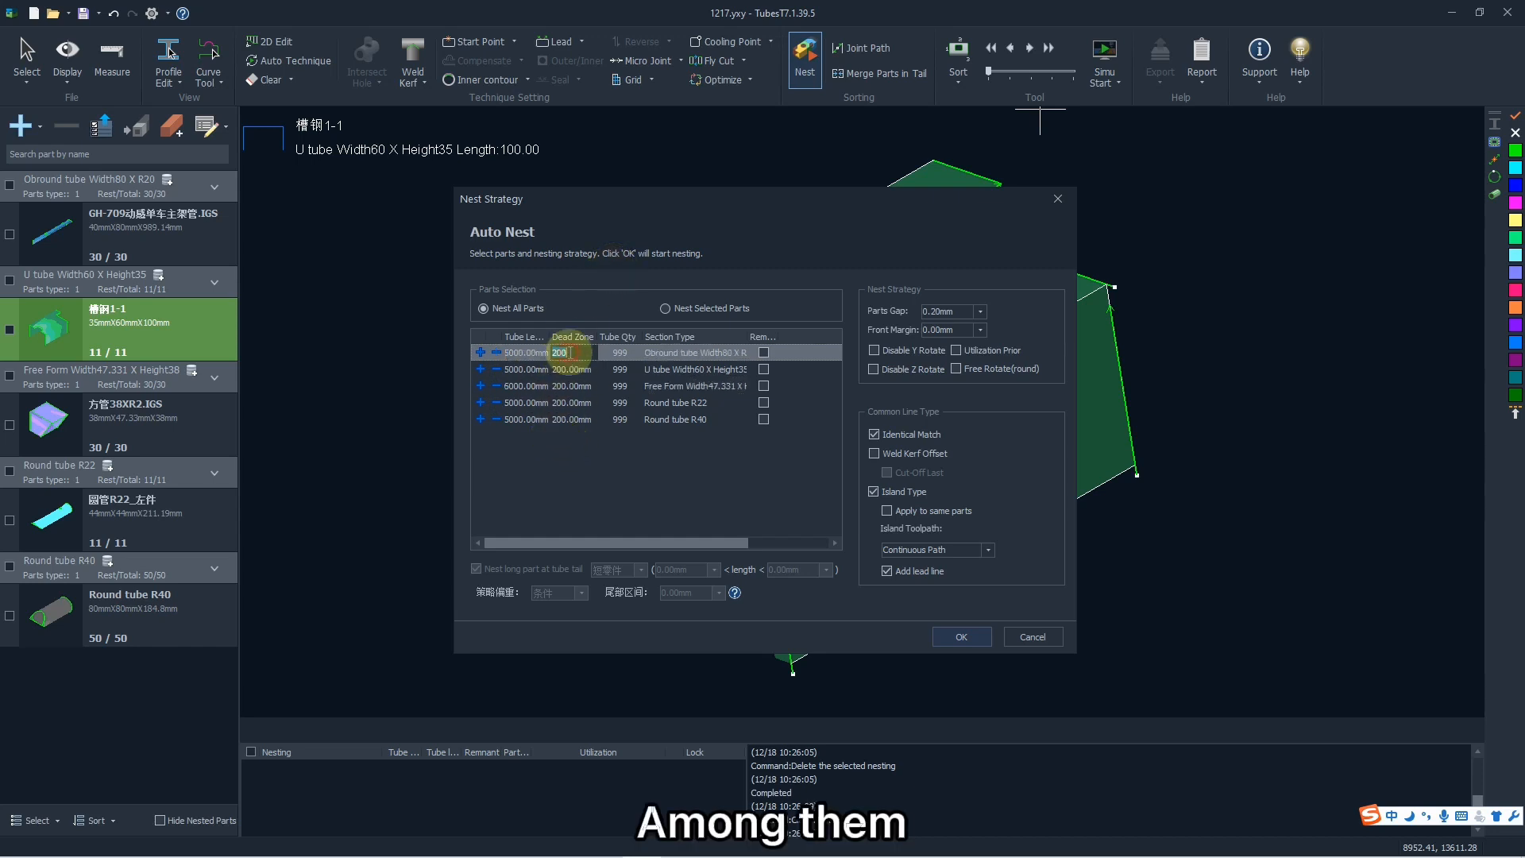
pyautogui.click(560, 352)
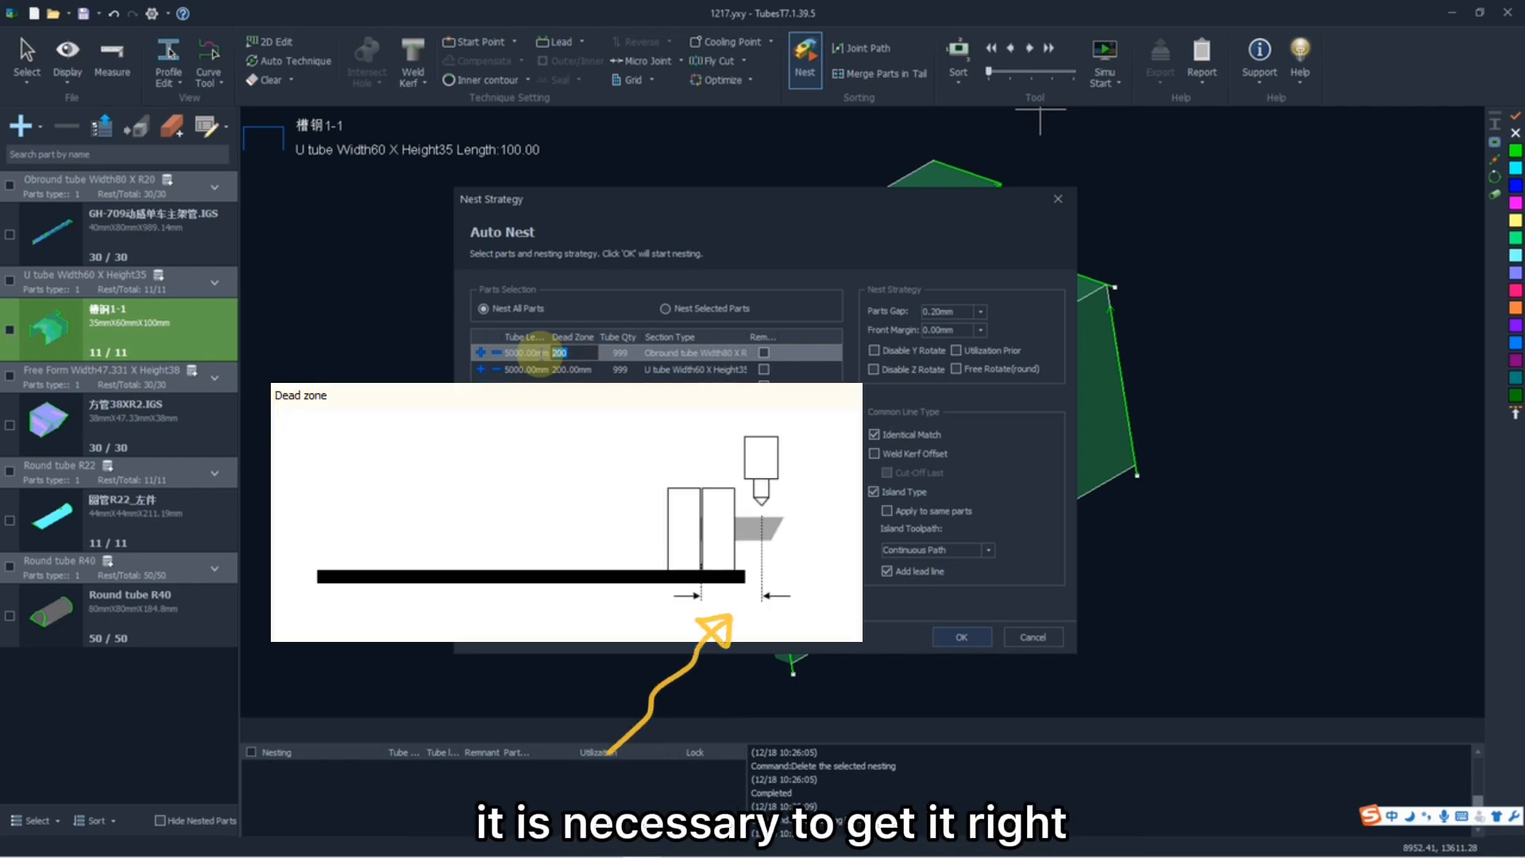
pyautogui.doubleClick(569, 370)
pyautogui.doubleClick(618, 353)
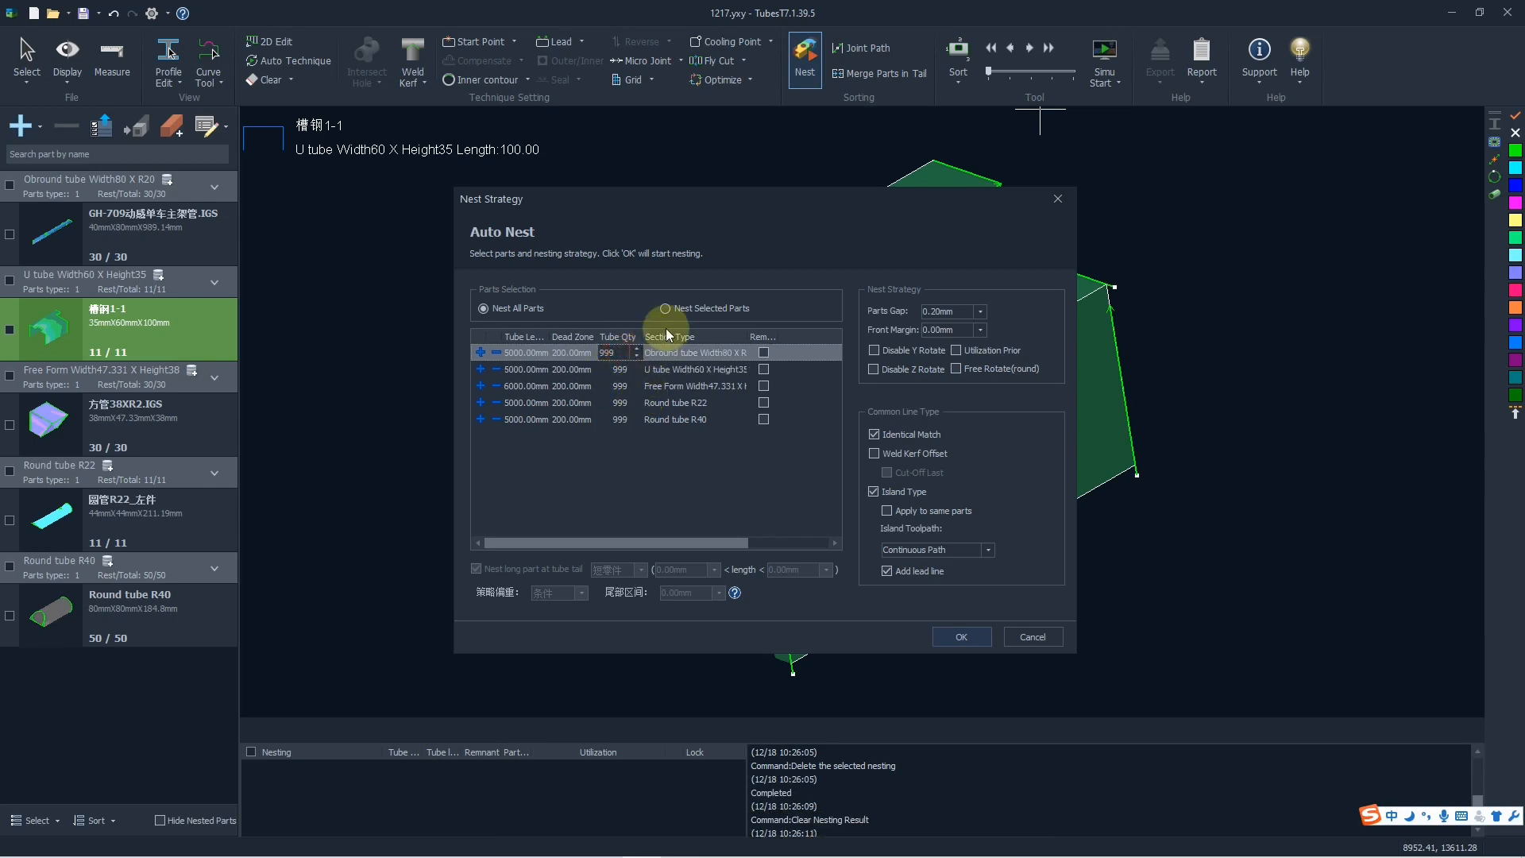
# Step: Set the parts gap to 2 mm in the nest strategy and run the auto nest for all parts
pyautogui.doubleClick(677, 352)
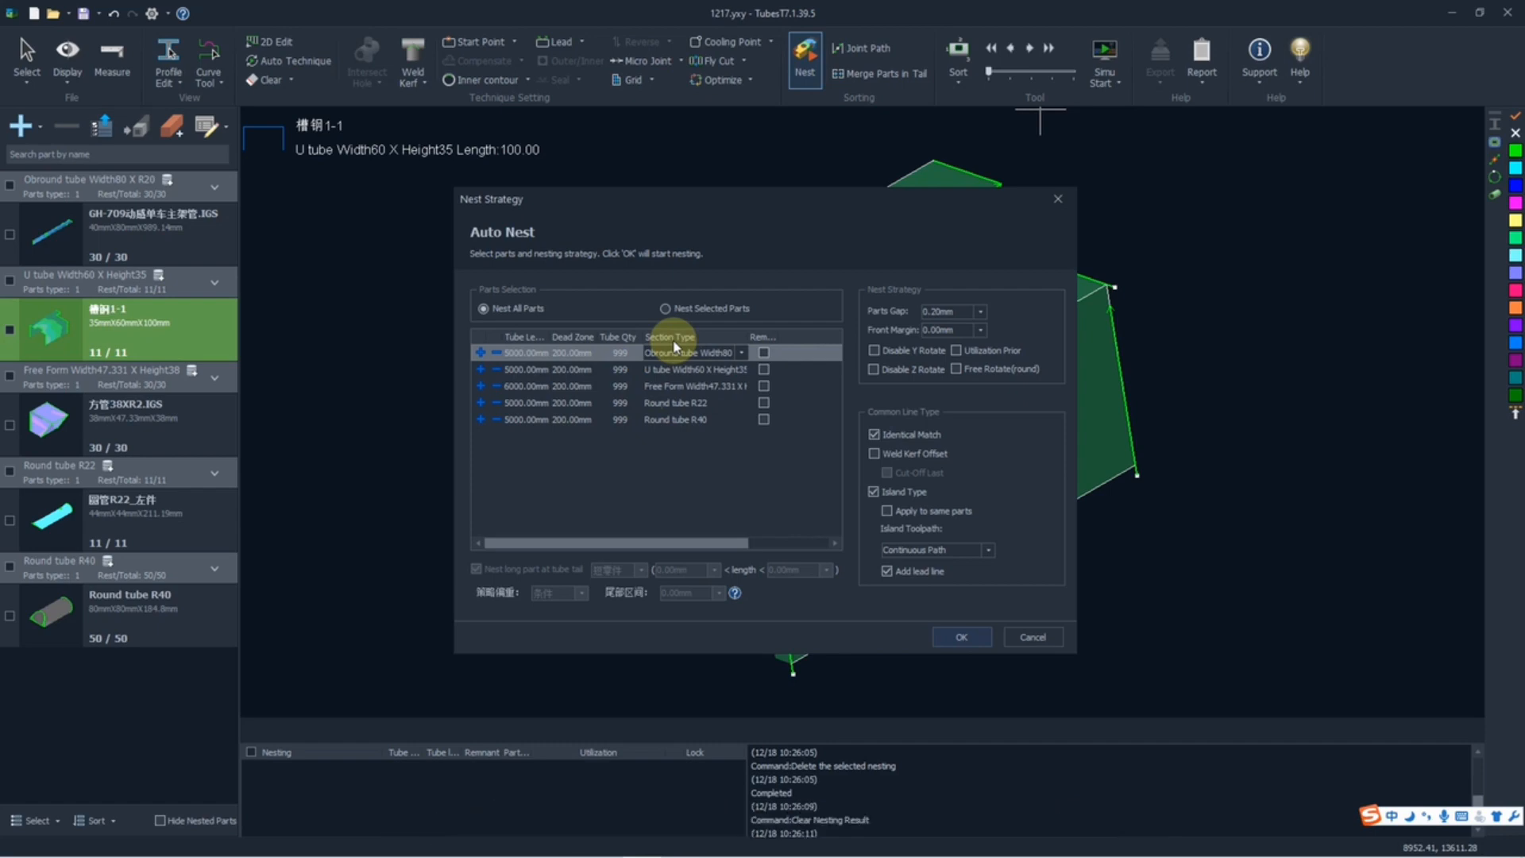
pyautogui.click(673, 342)
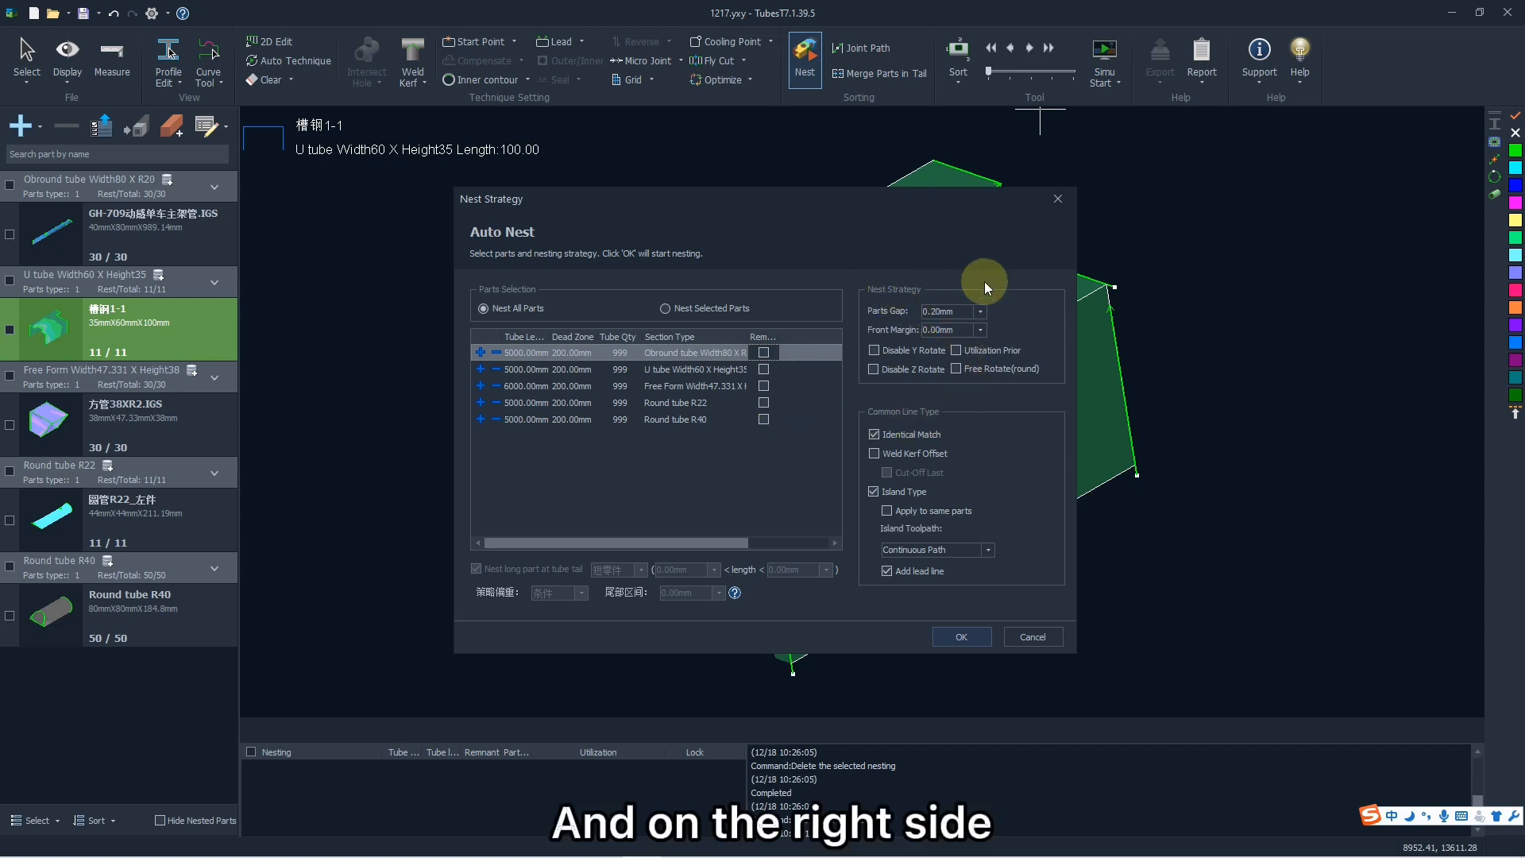
pyautogui.click(981, 311)
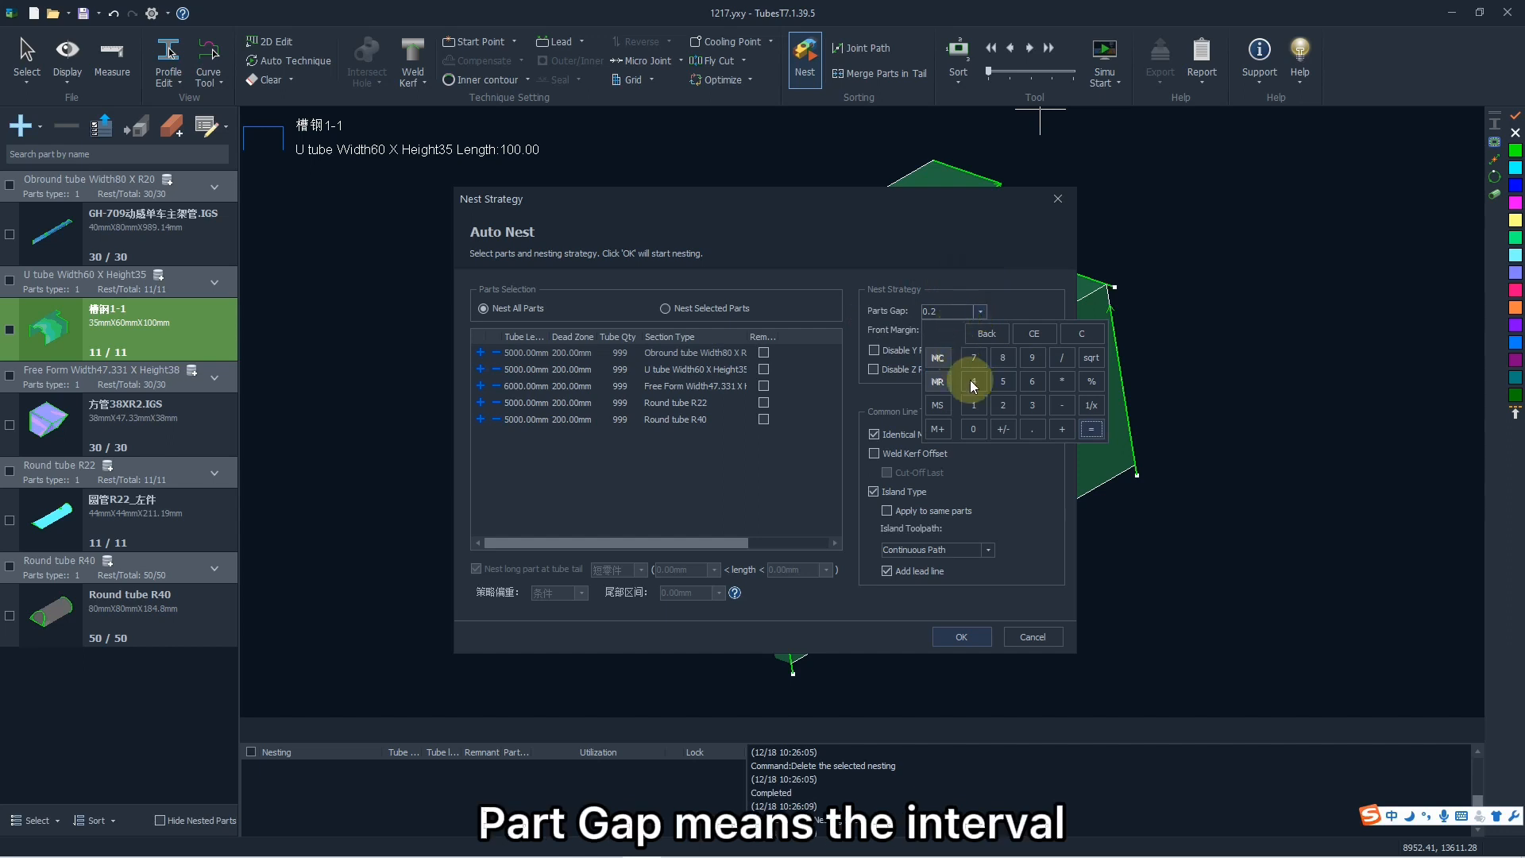
pyautogui.click(1002, 405)
pyautogui.click(1091, 430)
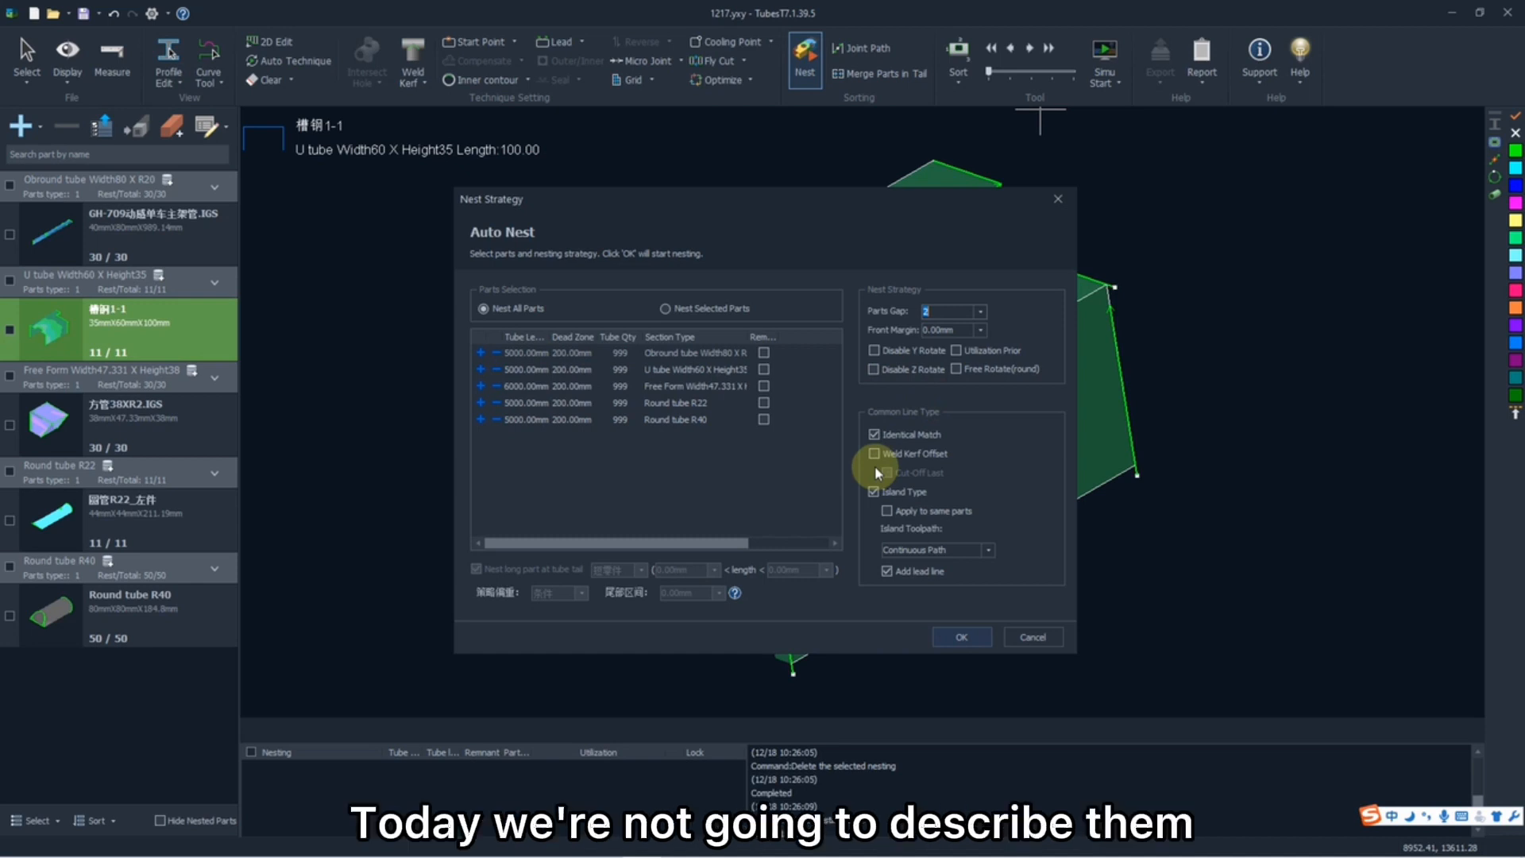
pyautogui.click(957, 636)
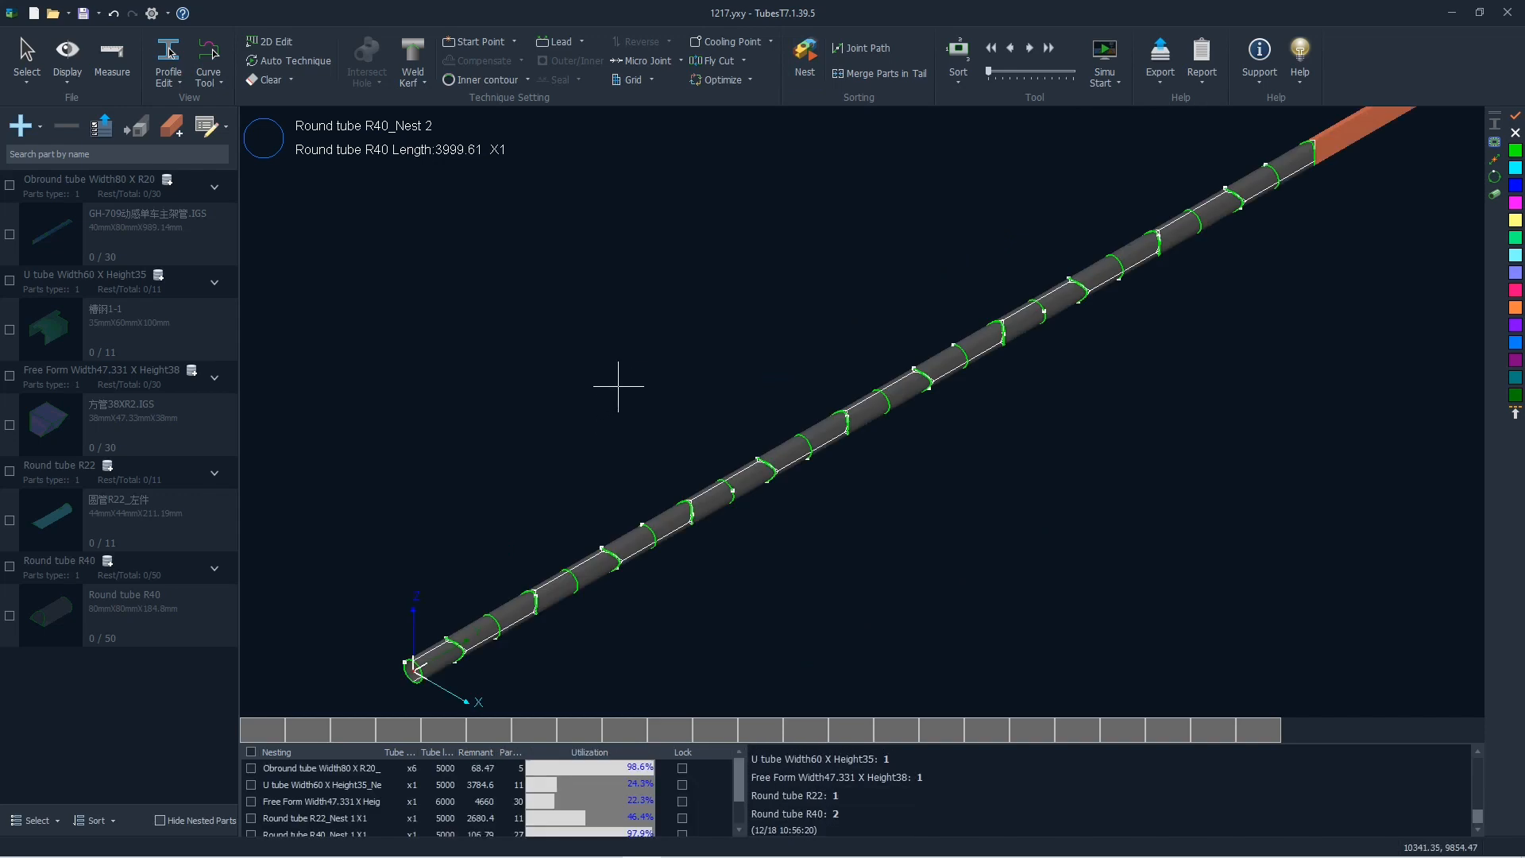
# Step: Examine the second Round tube R40 nest up close, checking how neighbouring parts meet along the tube
pyautogui.scroll(-3, 606, 432)
pyautogui.scroll(2, 603, 446)
pyautogui.scroll(5, 579, 509)
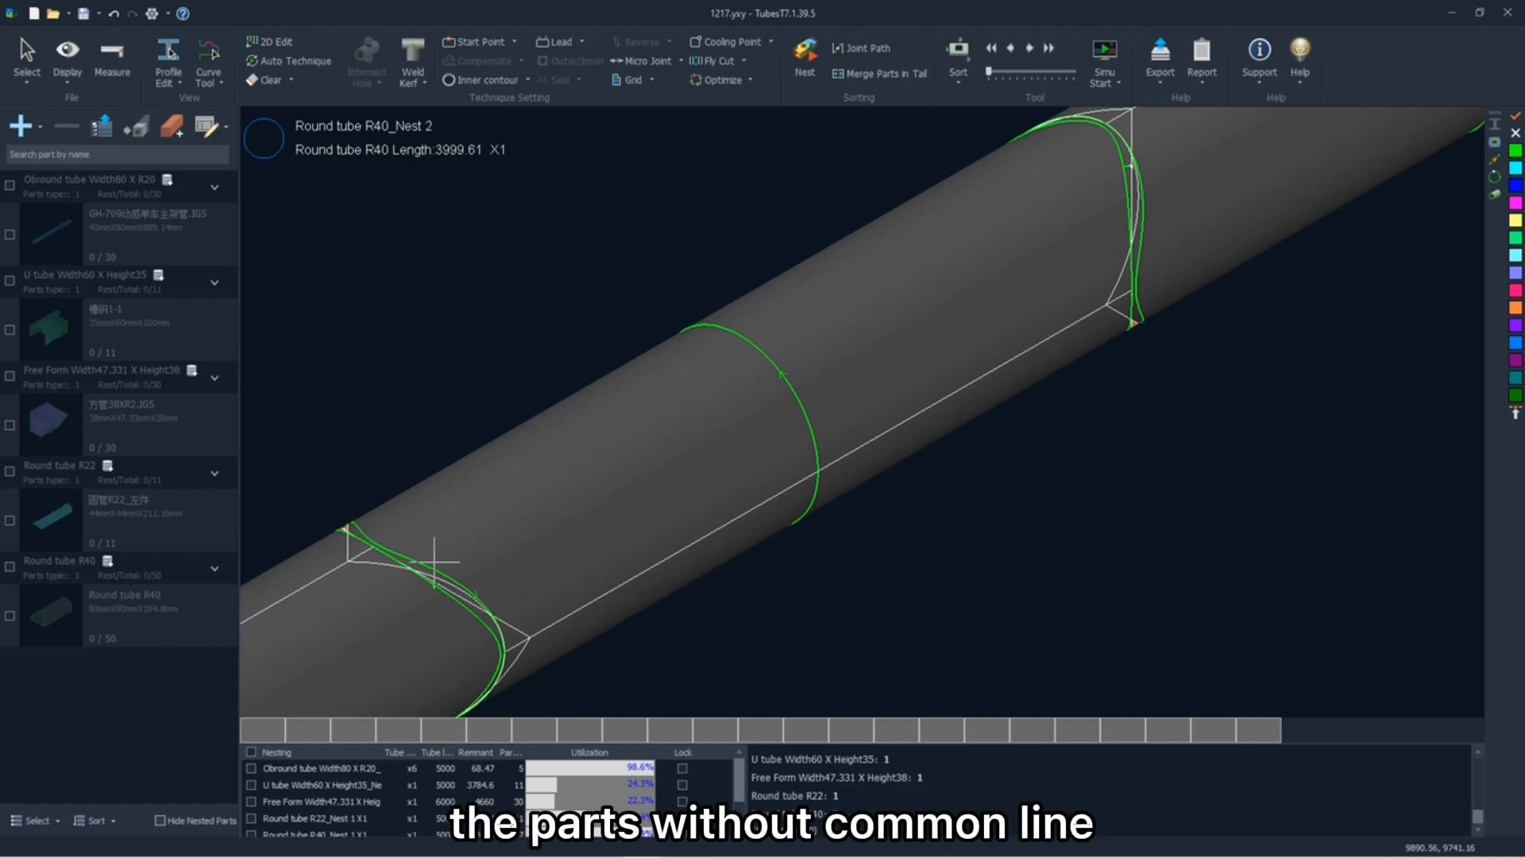
pyautogui.scroll(-2, 435, 561)
pyautogui.scroll(-2, 665, 425)
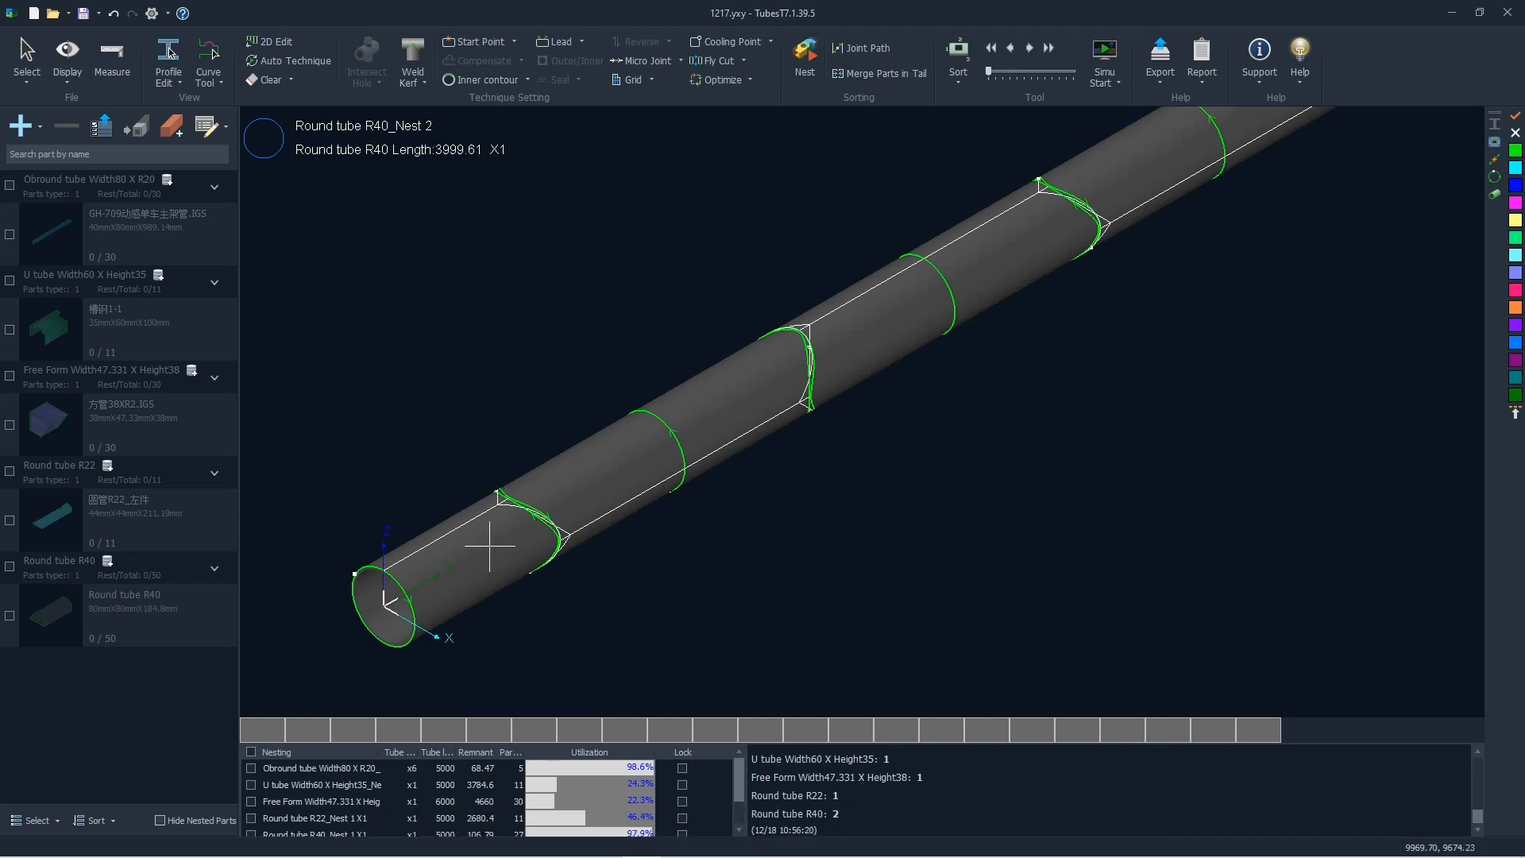
# Step: Examine the nesting results of the obround tube, the Free Form section, the U tube and the round tube R22
pyautogui.click(409, 769)
pyautogui.click(416, 786)
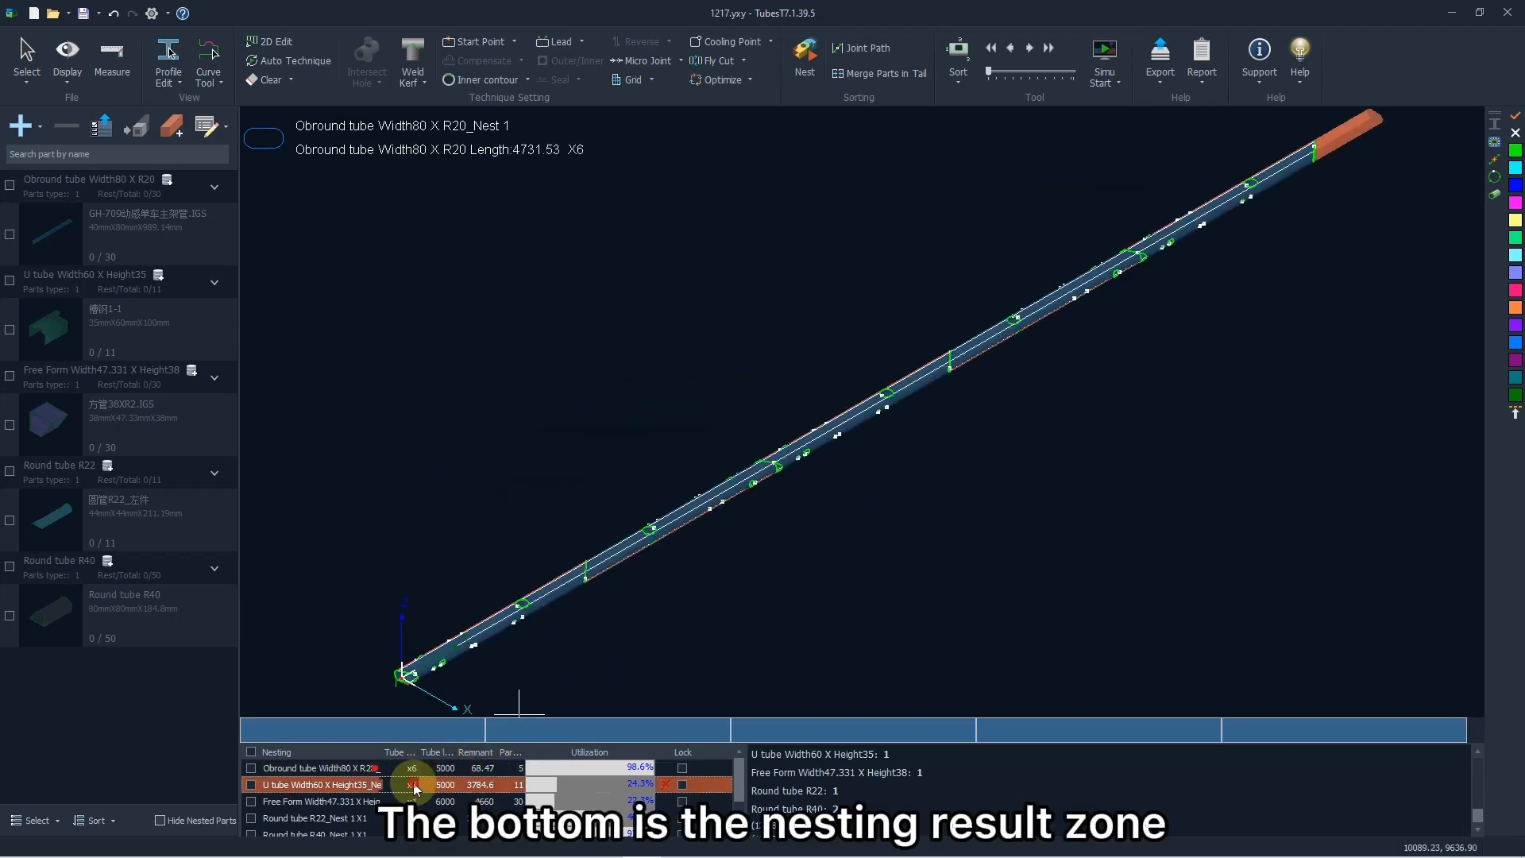
pyautogui.click(418, 797)
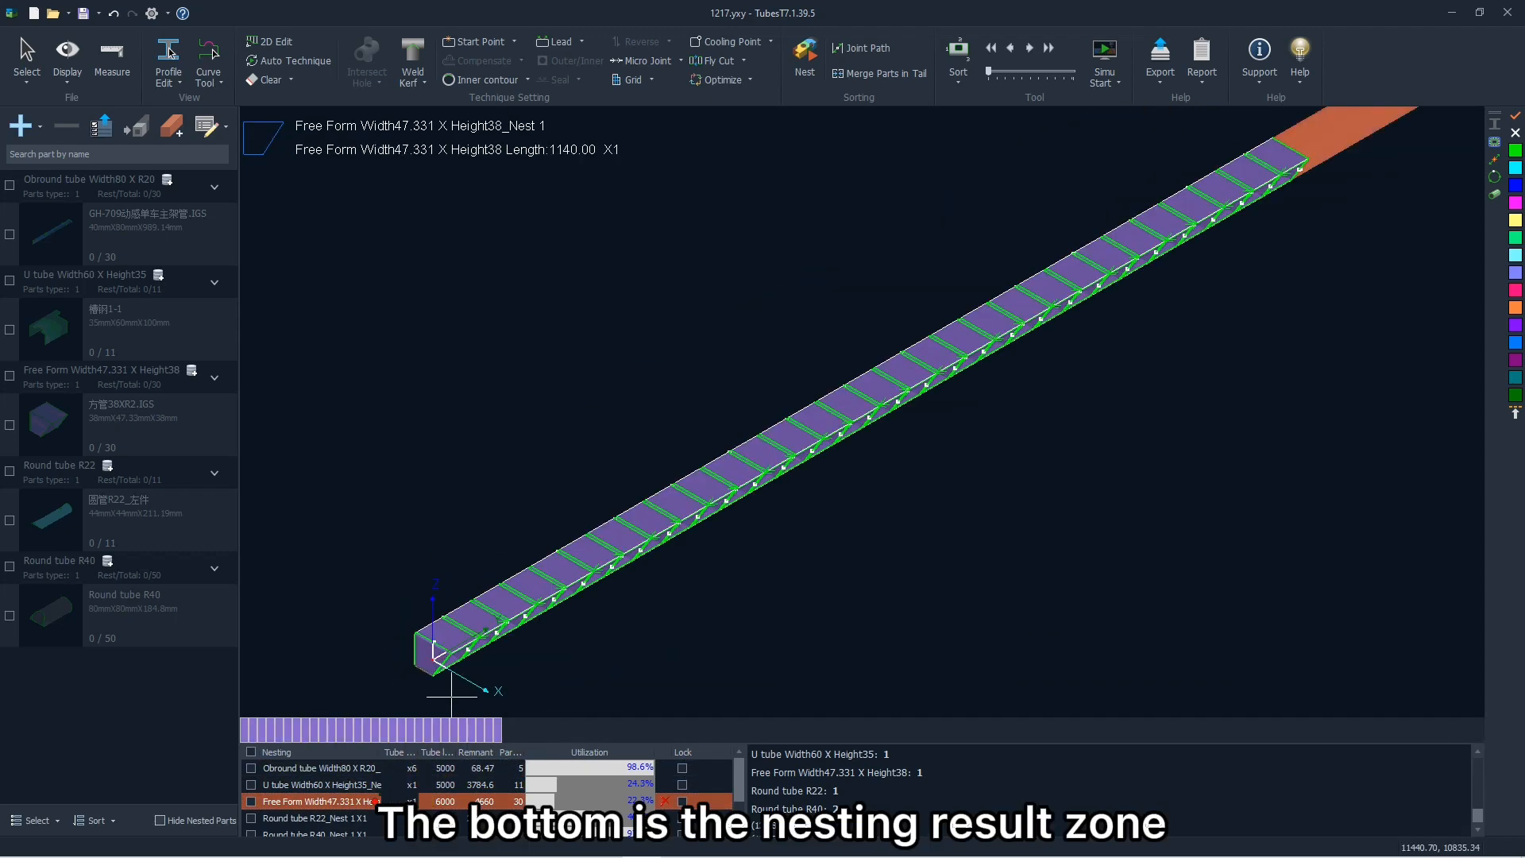
pyautogui.click(376, 784)
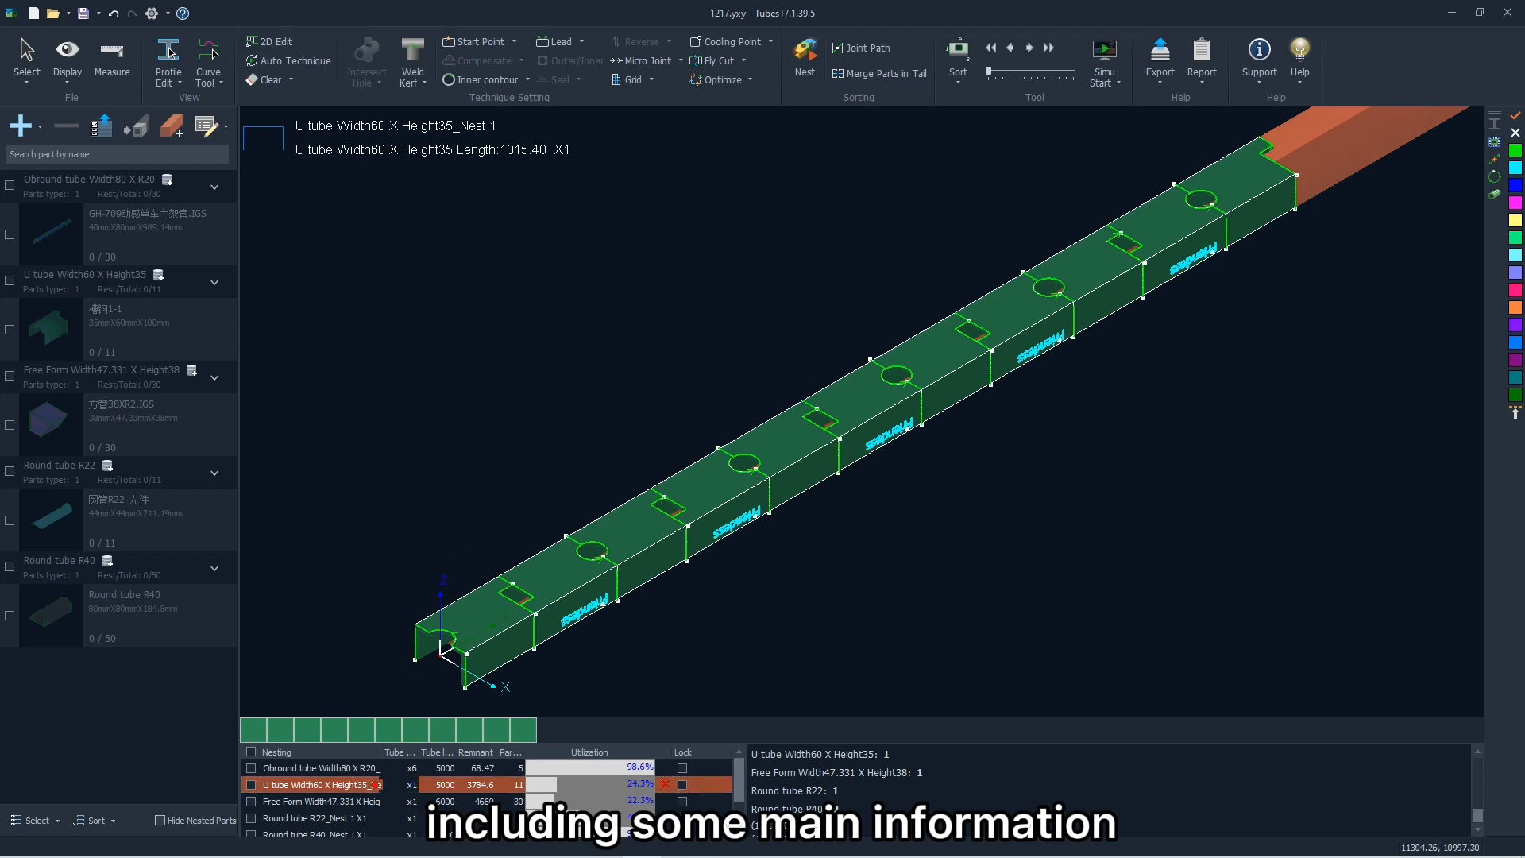
pyautogui.scroll(-1, 521, 521)
pyautogui.scroll(3, 528, 535)
pyautogui.scroll(-1, 533, 574)
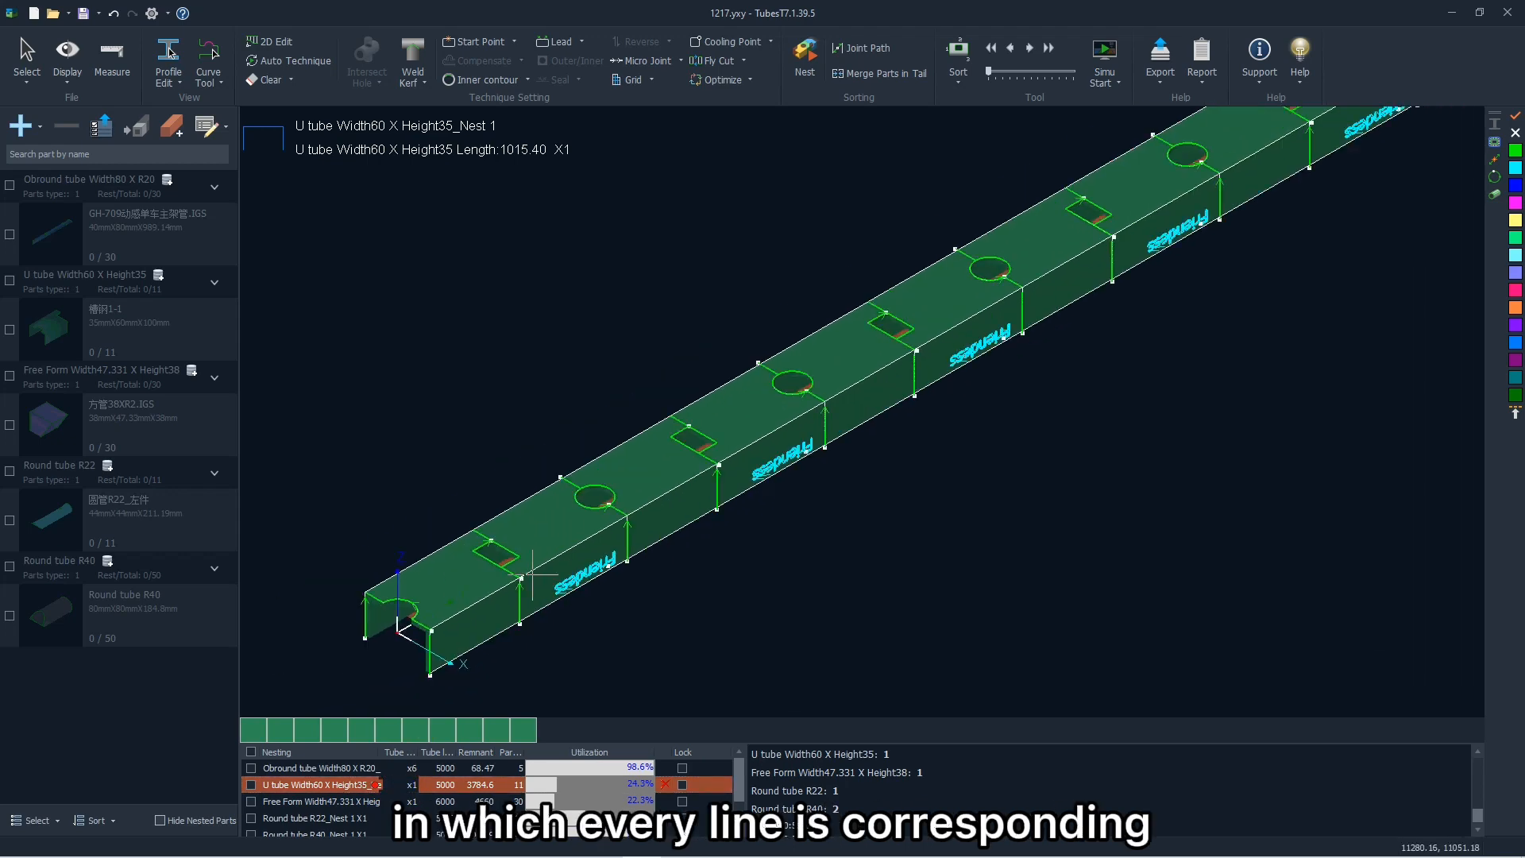
pyautogui.click(387, 817)
pyautogui.scroll(4, 486, 586)
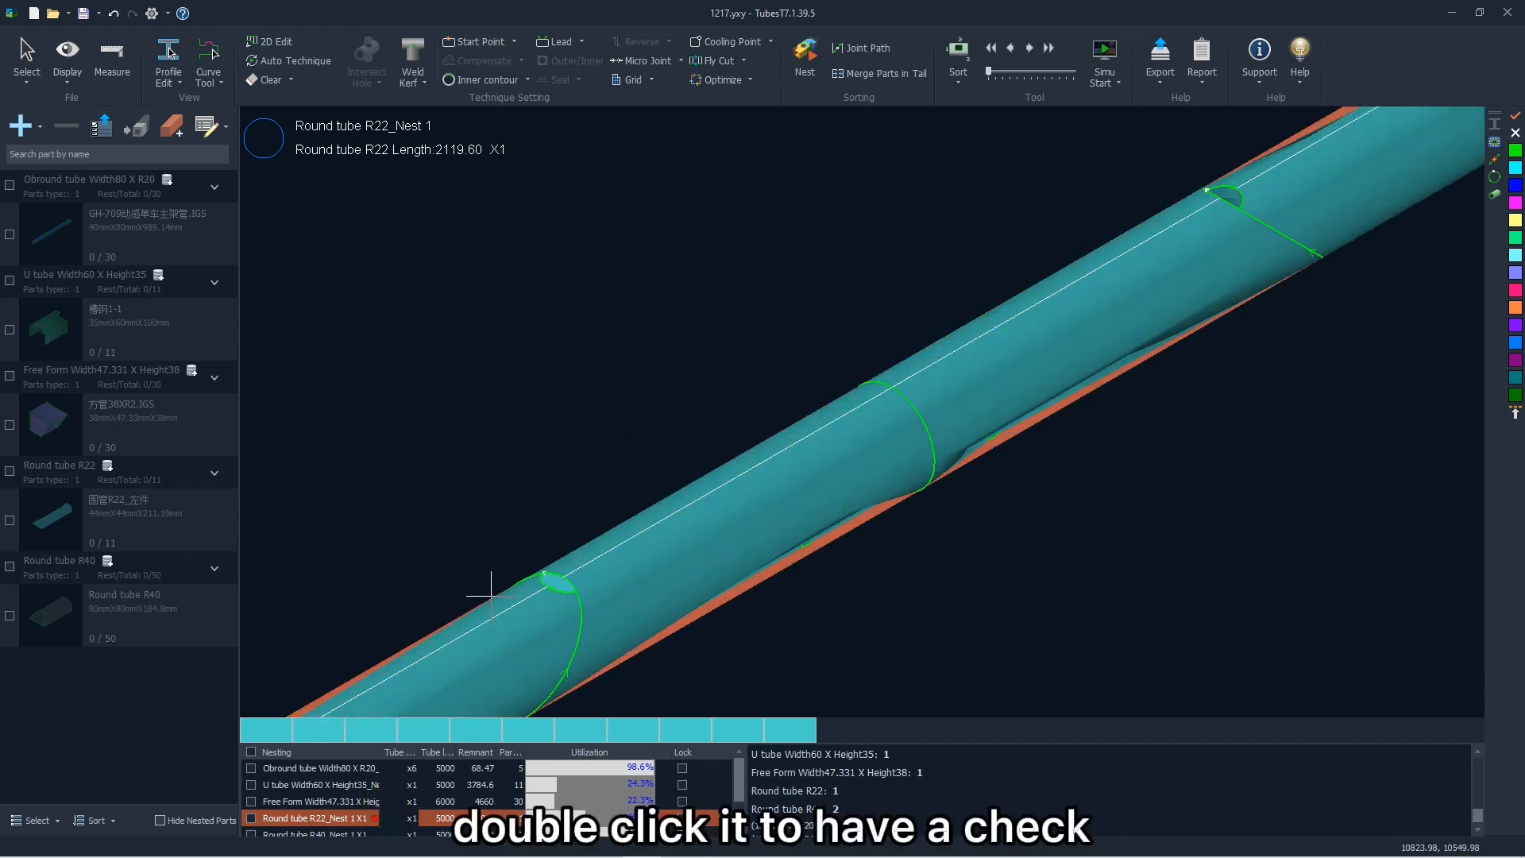
pyautogui.scroll(-2, 488, 548)
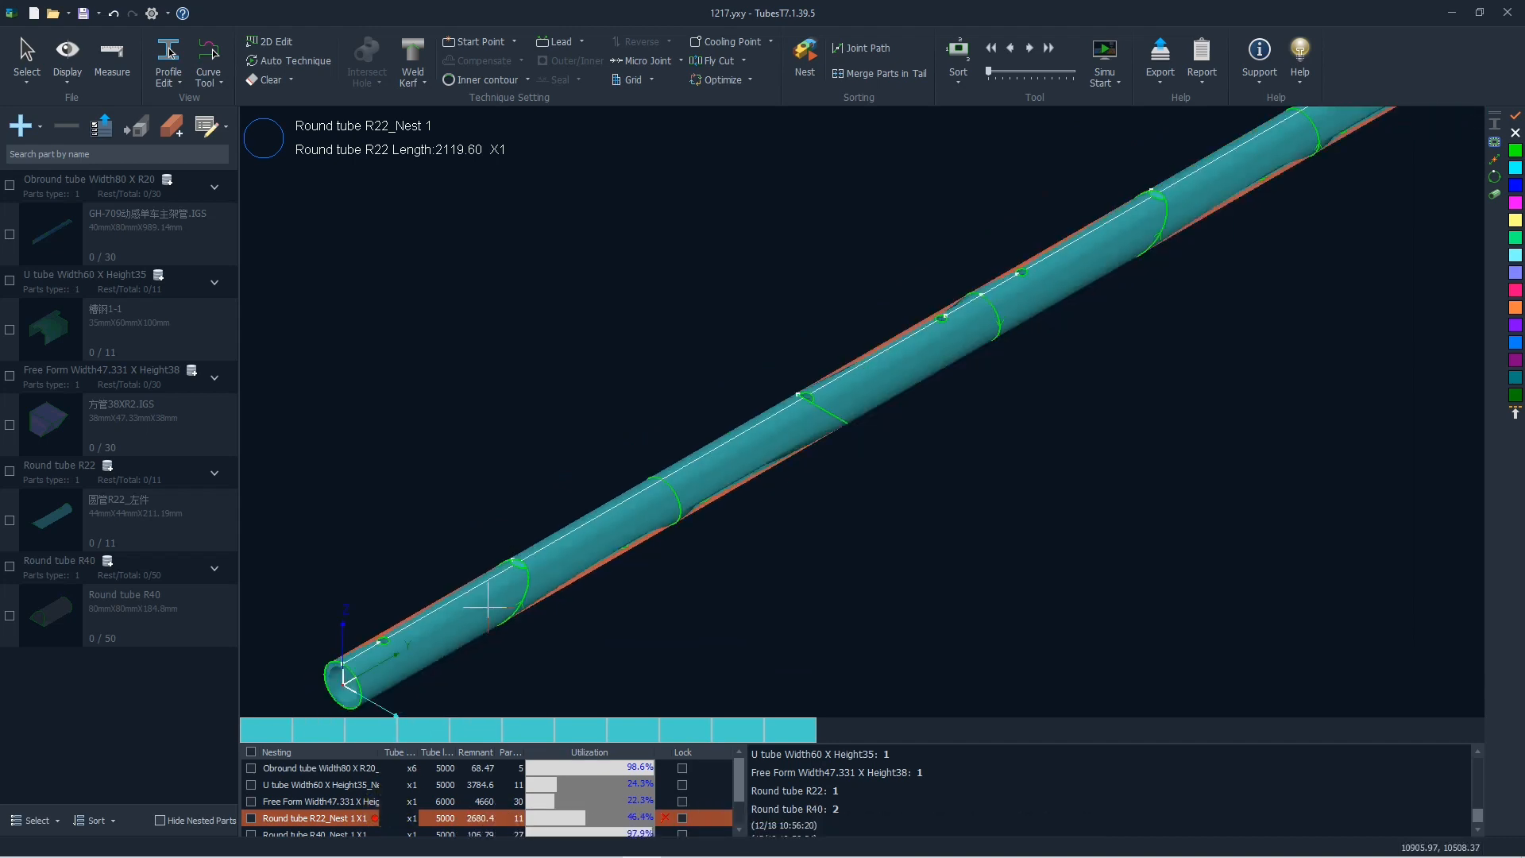
# Step: Look over the obround nest's name, utilization and lock entries and the tube lengths of the U tube and Free Form nests
pyautogui.click(293, 772)
pyautogui.doubleClick(330, 768)
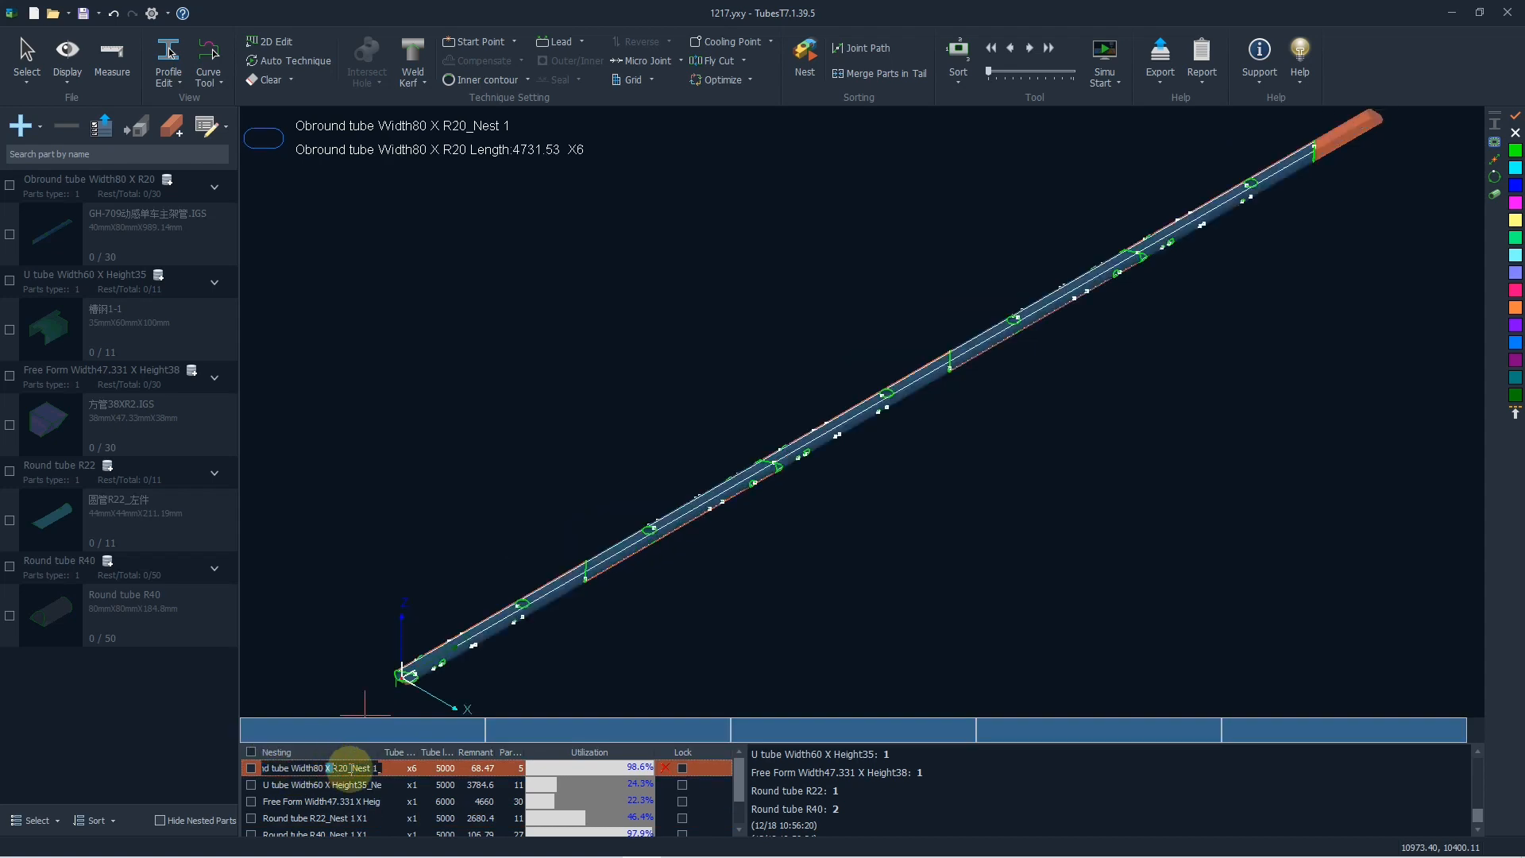
pyautogui.moveTo(350, 768); pyautogui.dragTo(259, 772)
pyautogui.click(314, 773)
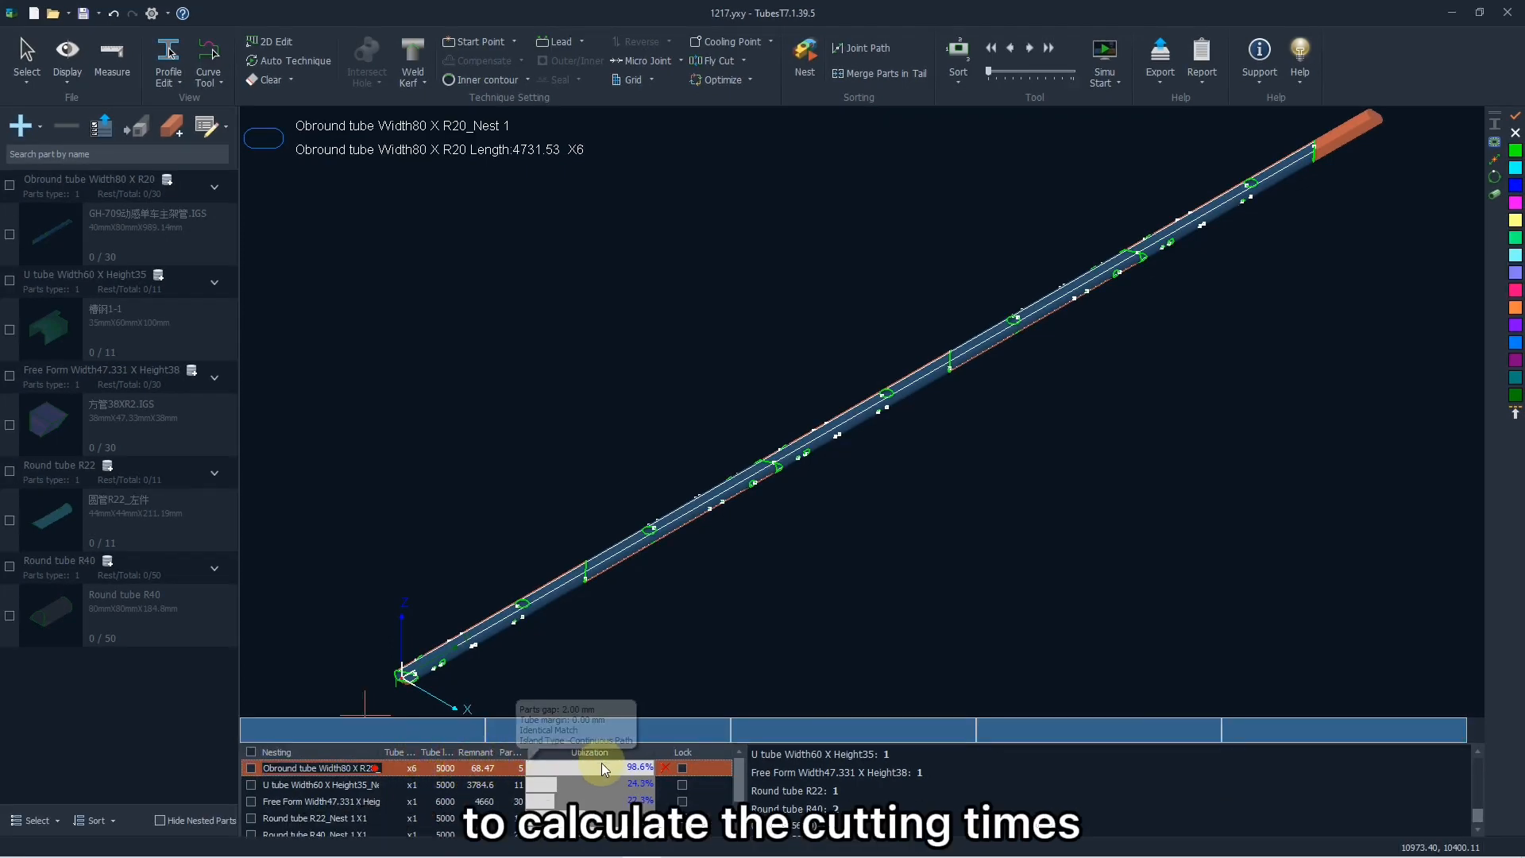
pyautogui.click(681, 768)
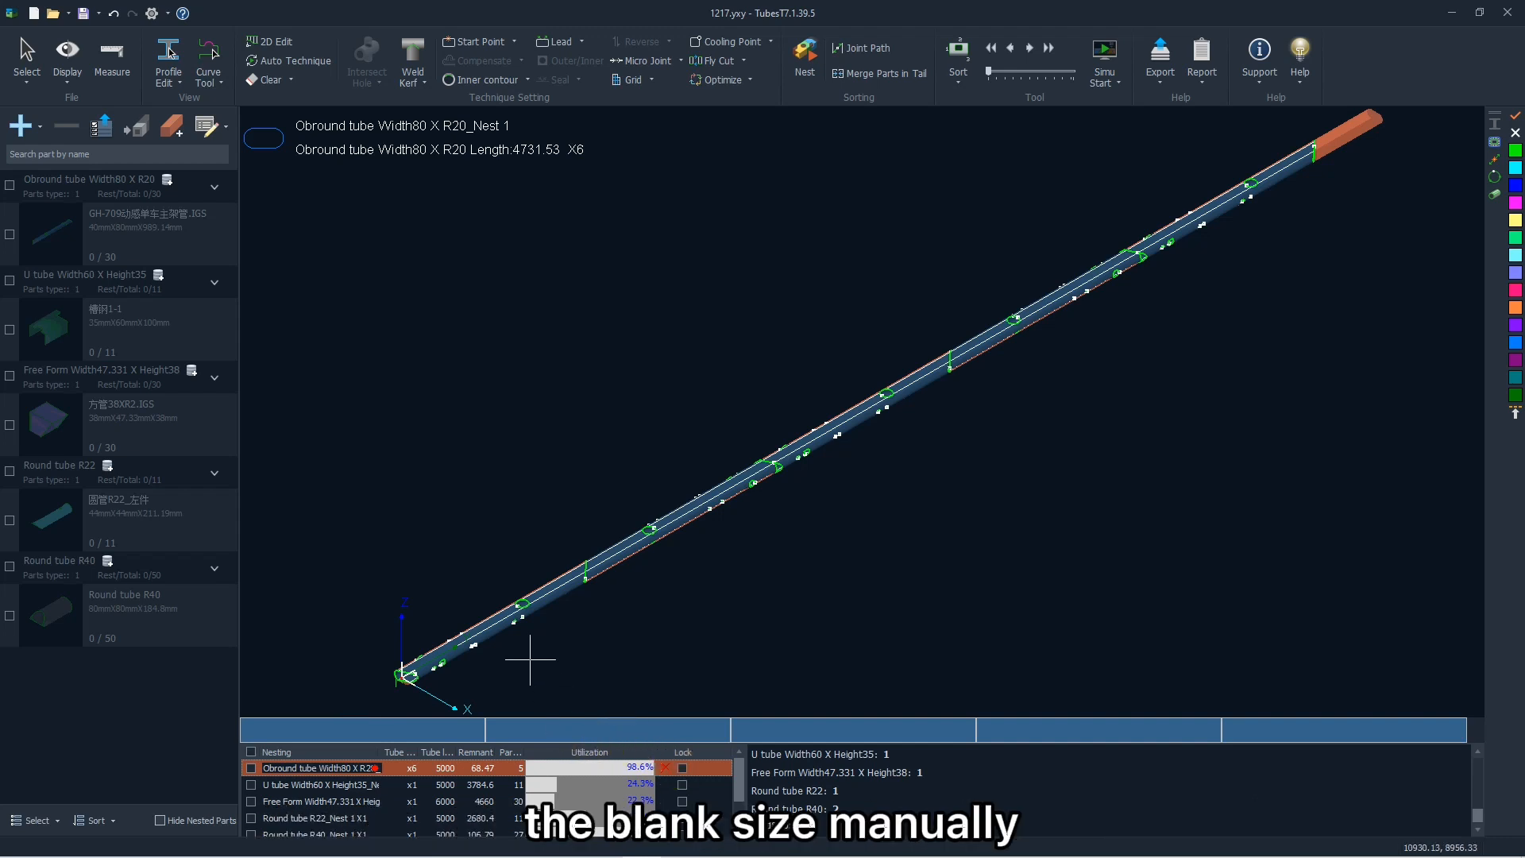
pyautogui.click(433, 784)
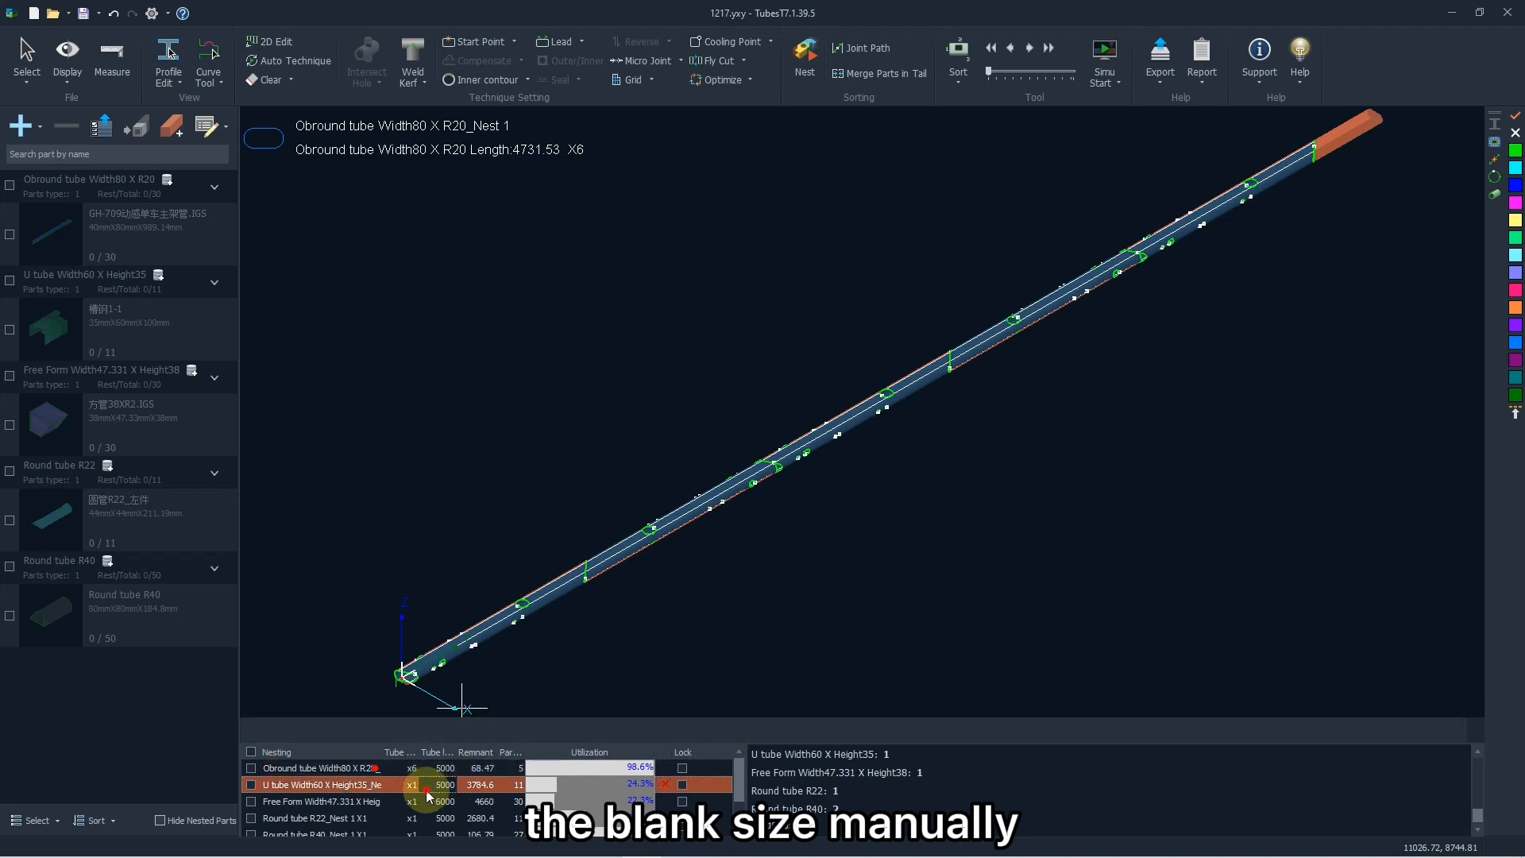
pyautogui.click(421, 804)
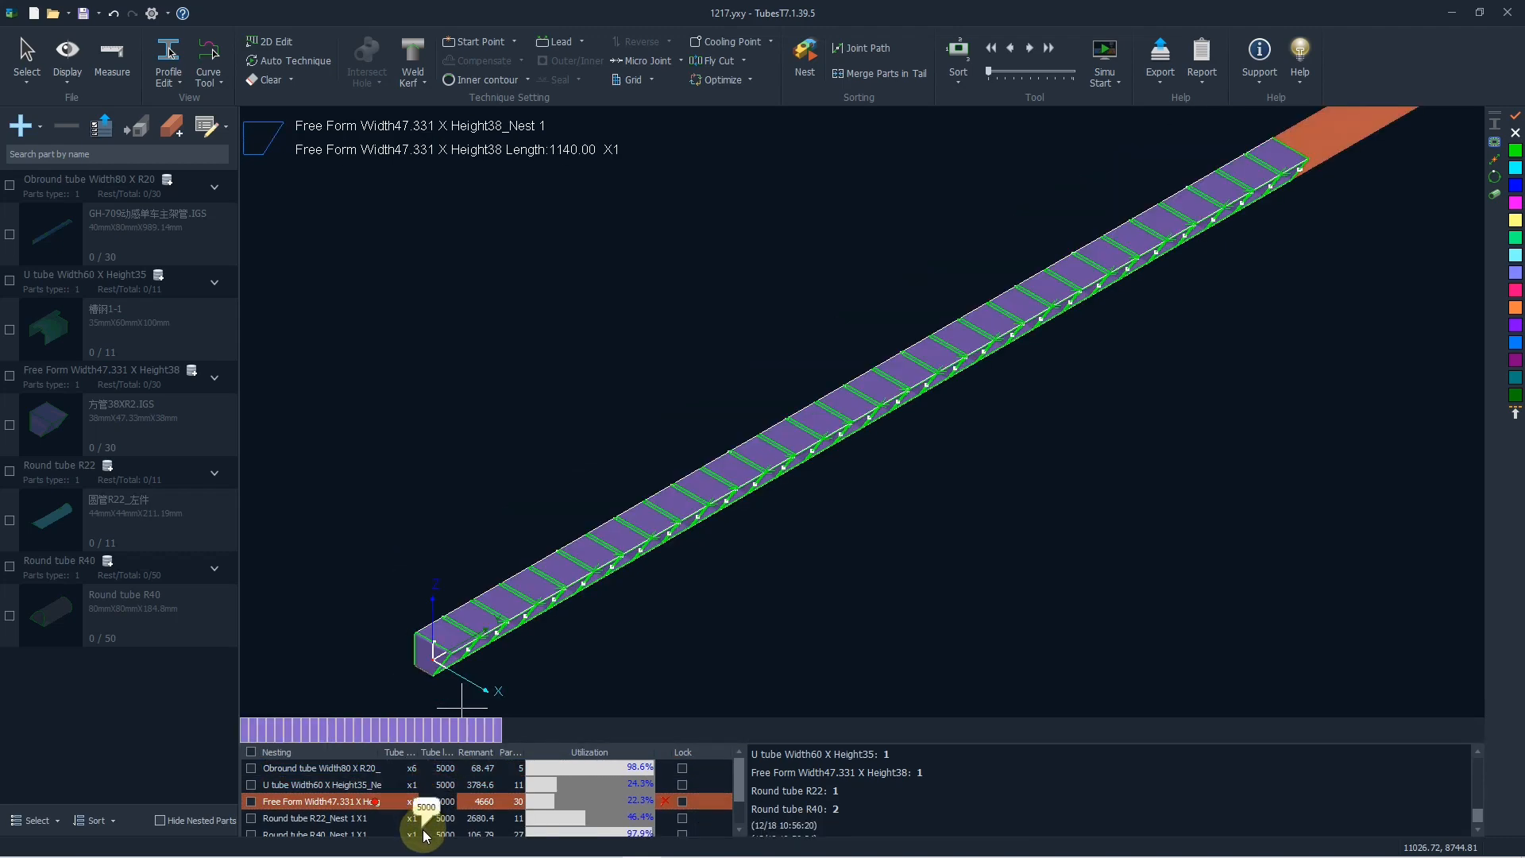
# Step: Open the first Round tube R40 nest and move its first part one position further along the tube
pyautogui.click(427, 834)
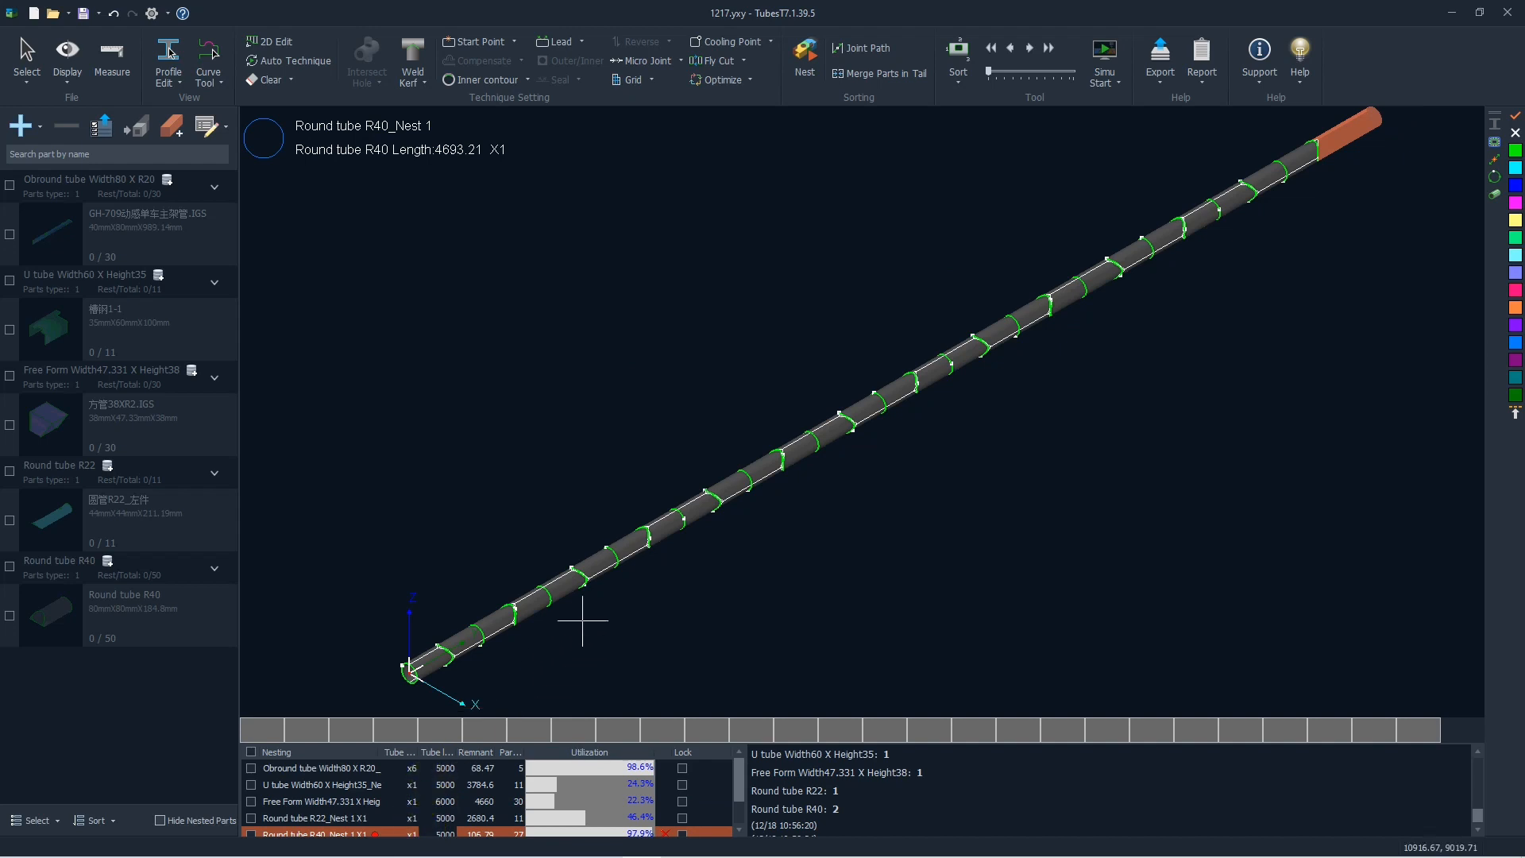
pyautogui.scroll(-2, 603, 606)
pyautogui.scroll(5, 573, 580)
pyautogui.scroll(2, 573, 580)
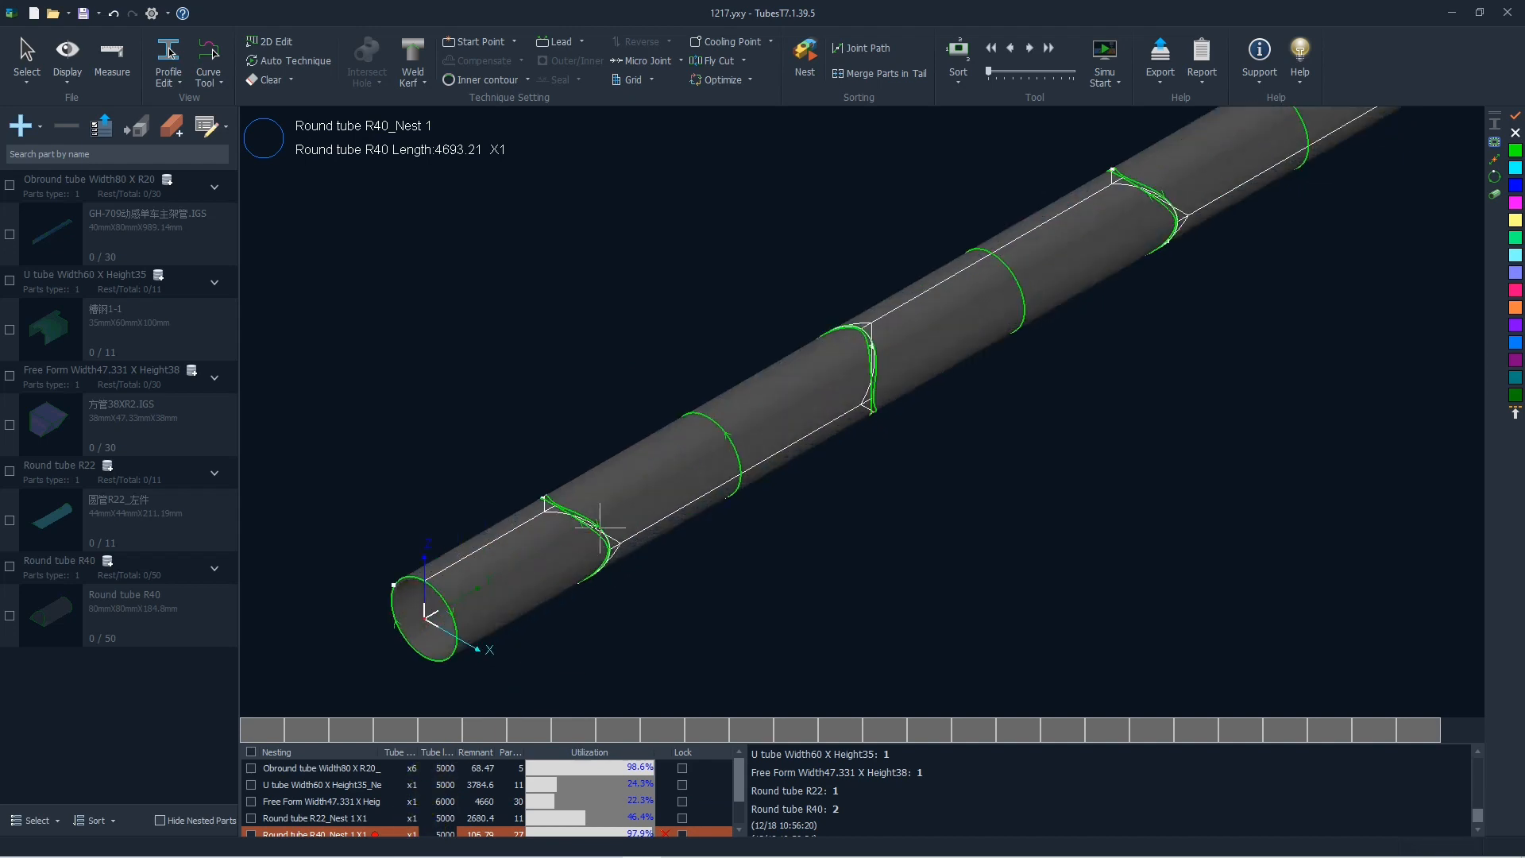
pyautogui.click(500, 577)
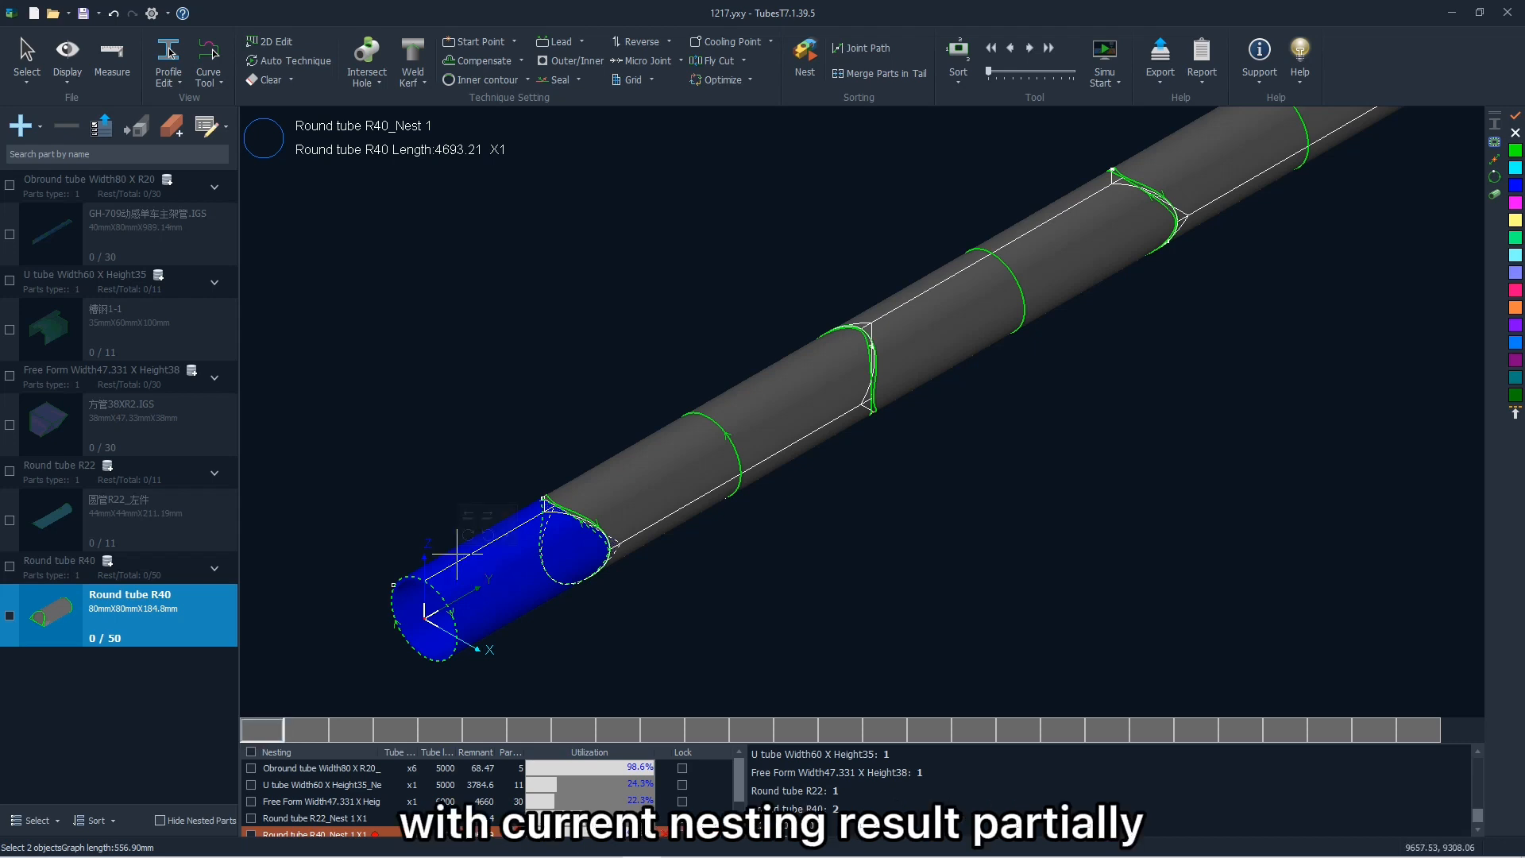
pyautogui.click(476, 516)
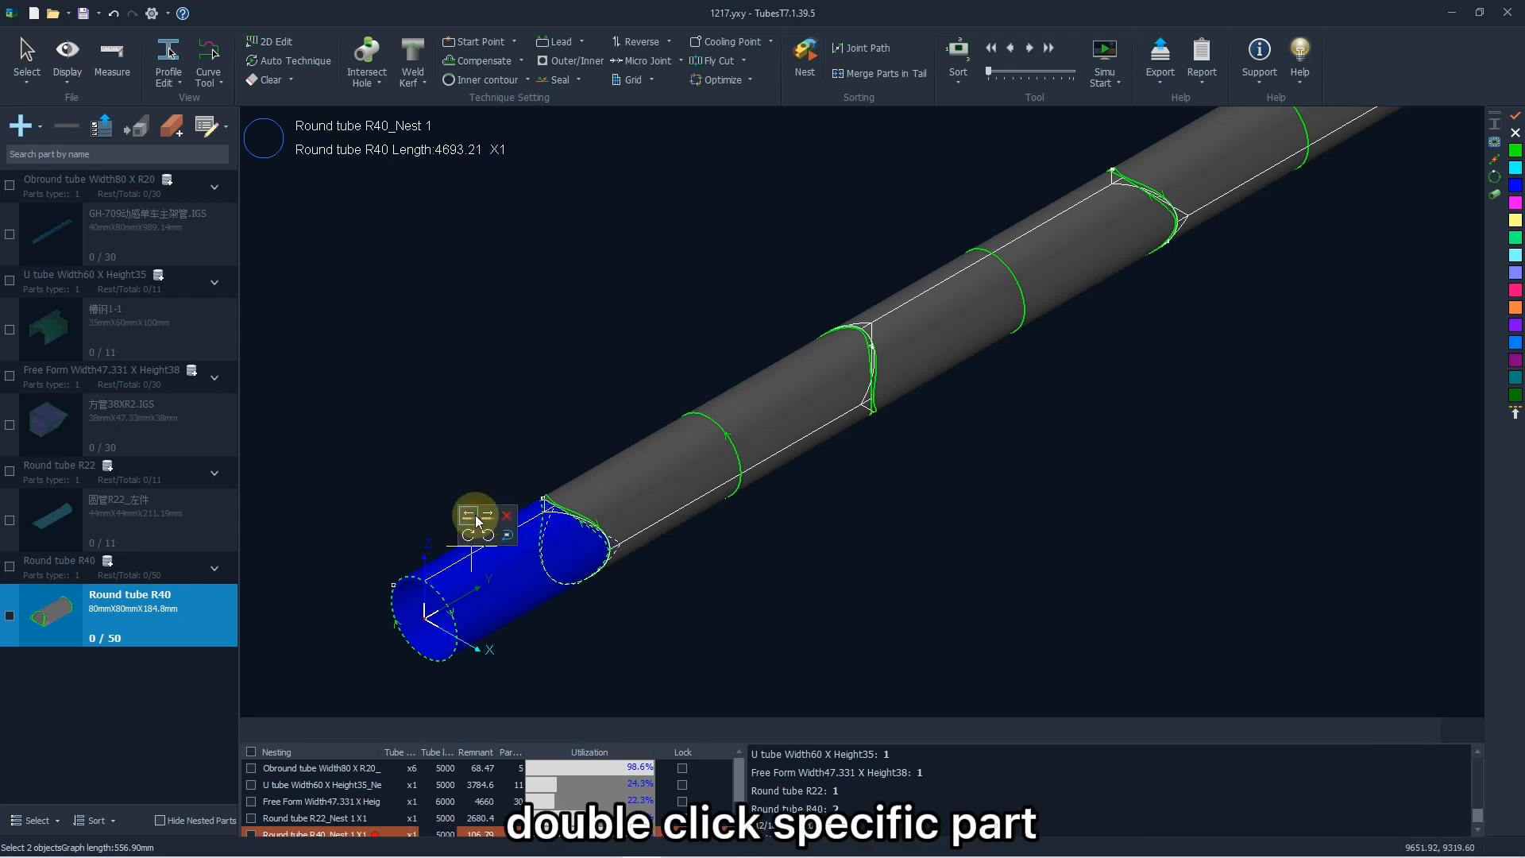
pyautogui.click(487, 516)
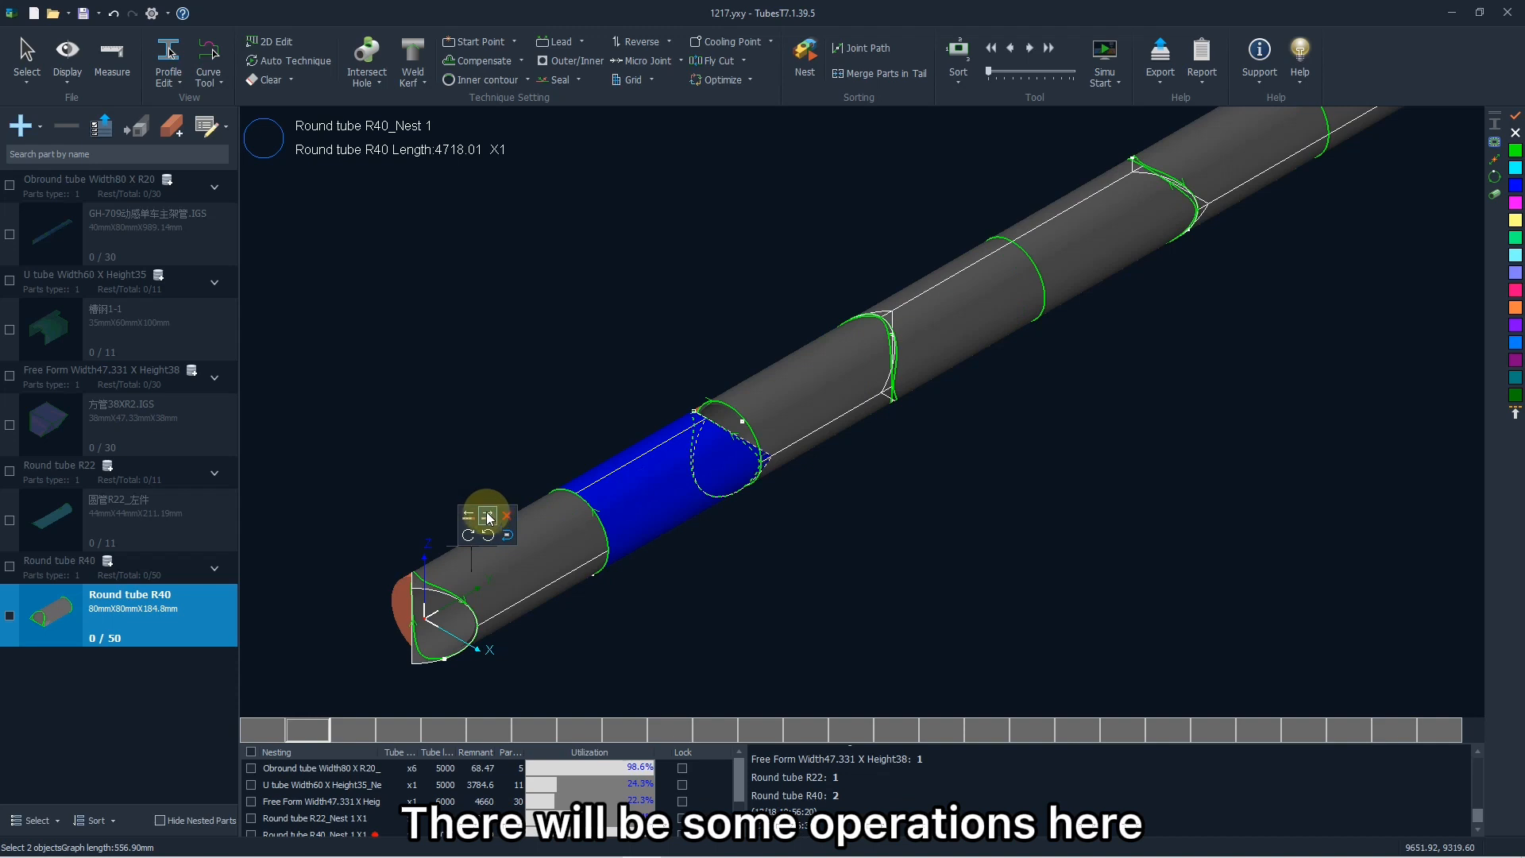
# Step: Rotate the selected R40 part clockwise and counterclockwise, and move it one more position along the tube
pyautogui.click(469, 535)
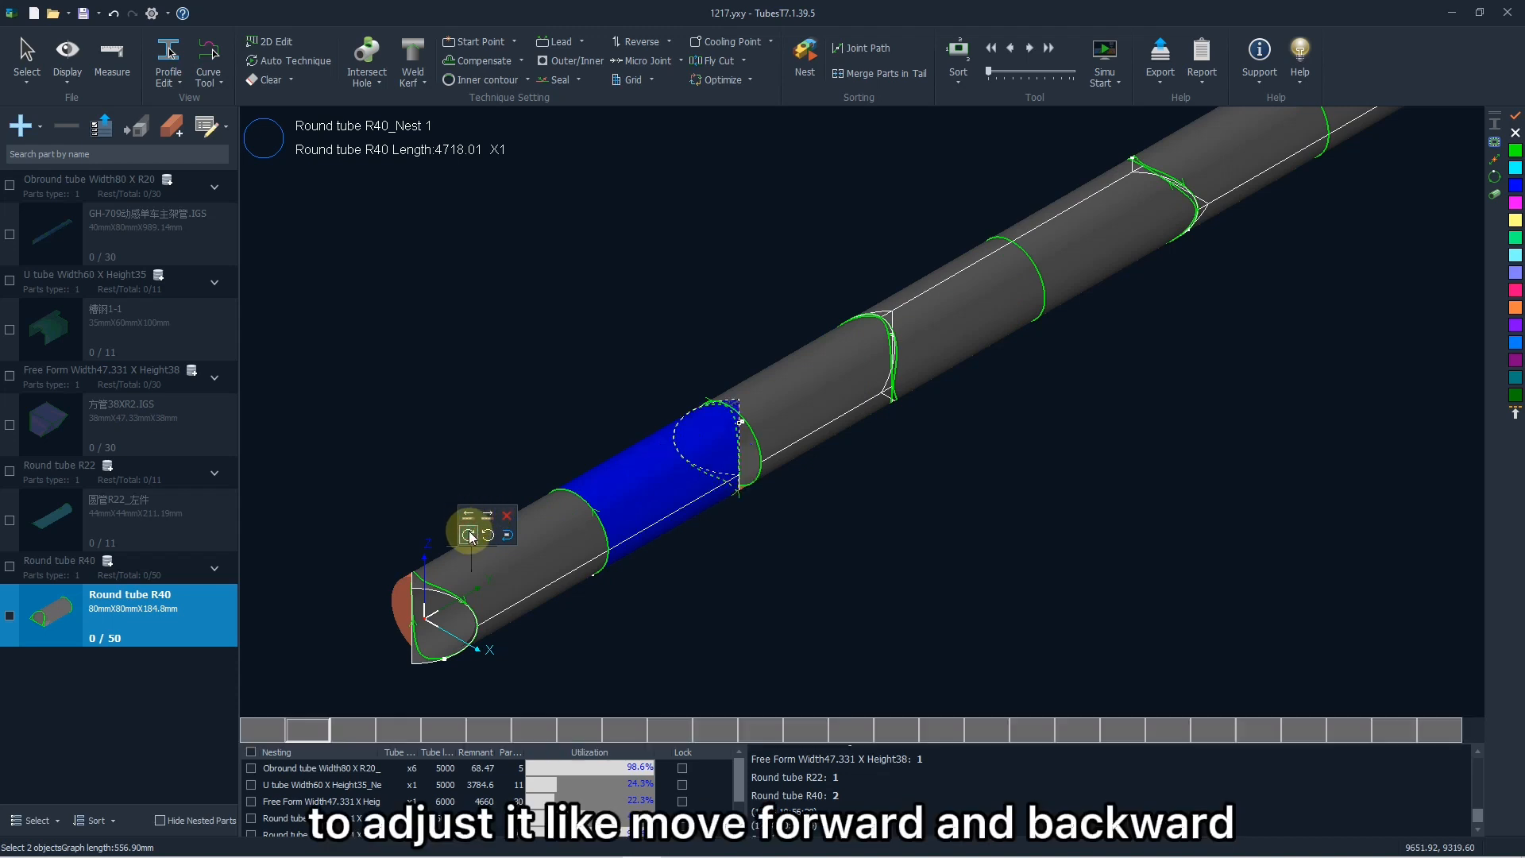
pyautogui.click(468, 535)
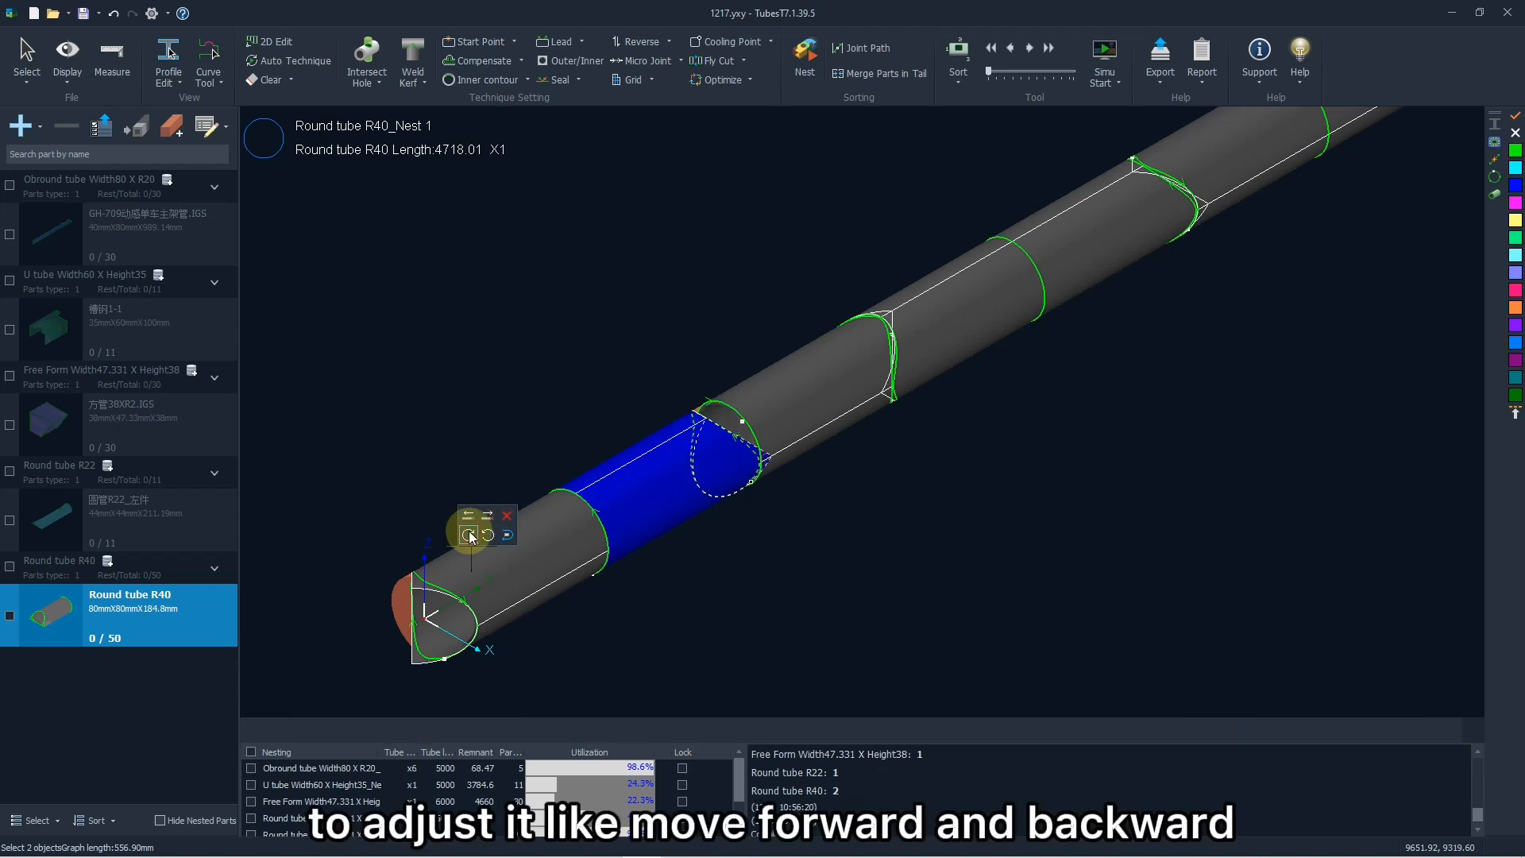
pyautogui.click(469, 535)
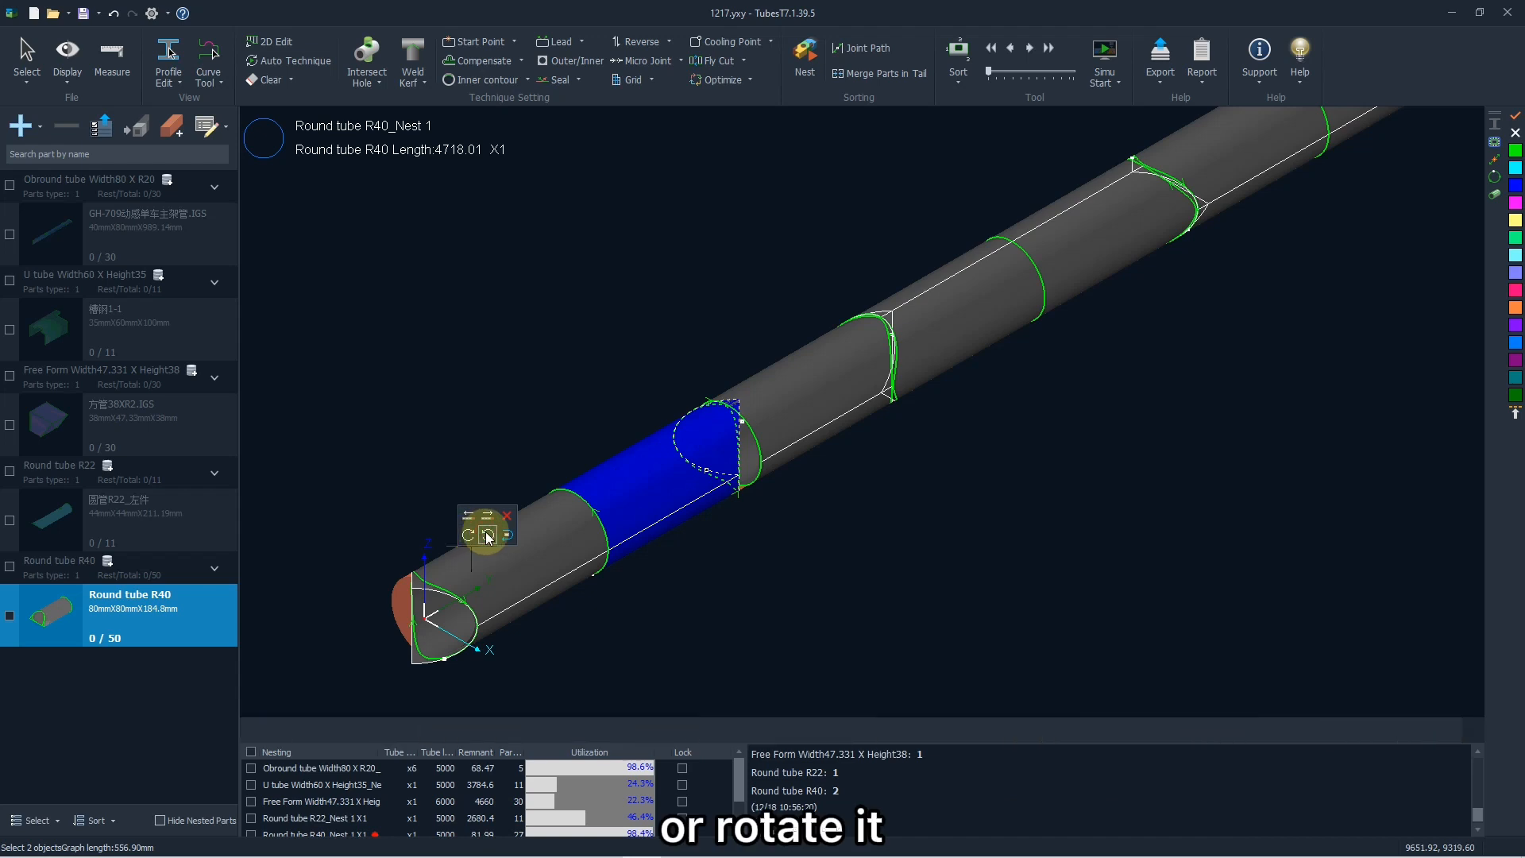
pyautogui.click(489, 535)
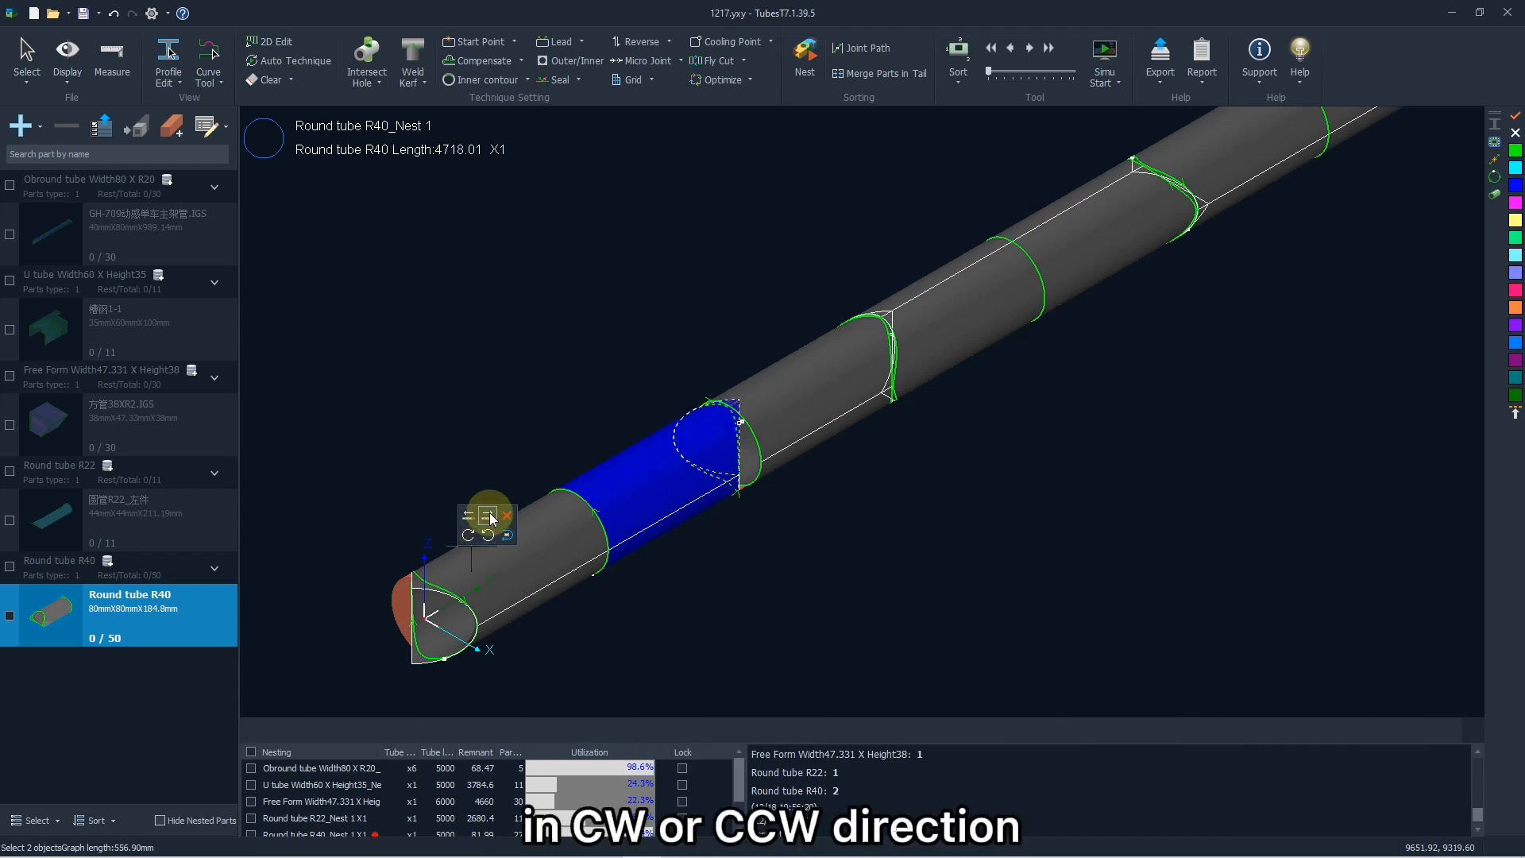
pyautogui.click(488, 517)
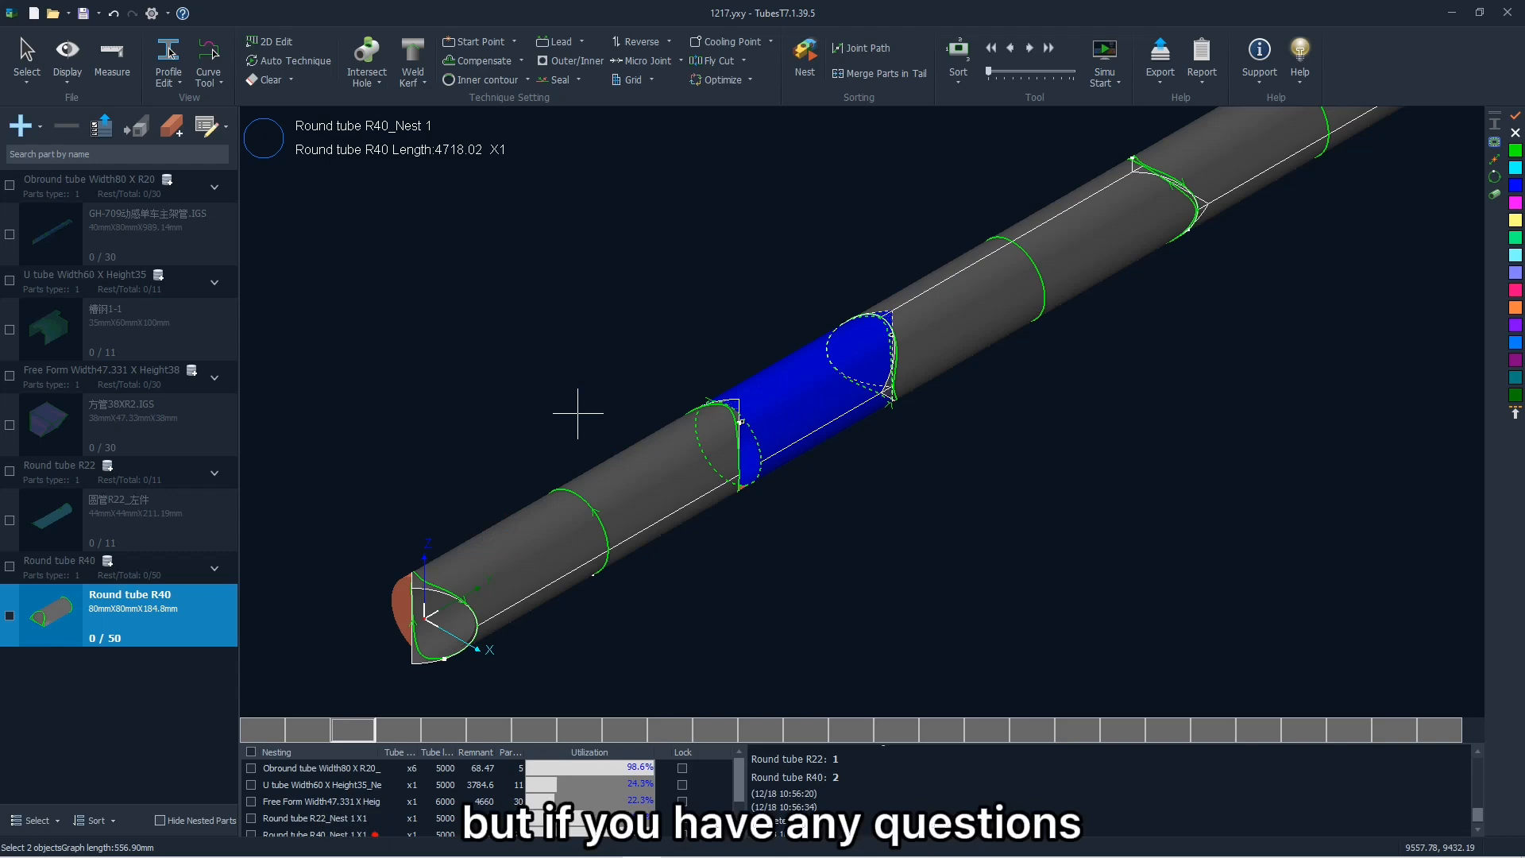
# Step: Sort the cutting path of the nested tubes along the Y axis
pyautogui.scroll(-1, 578, 413)
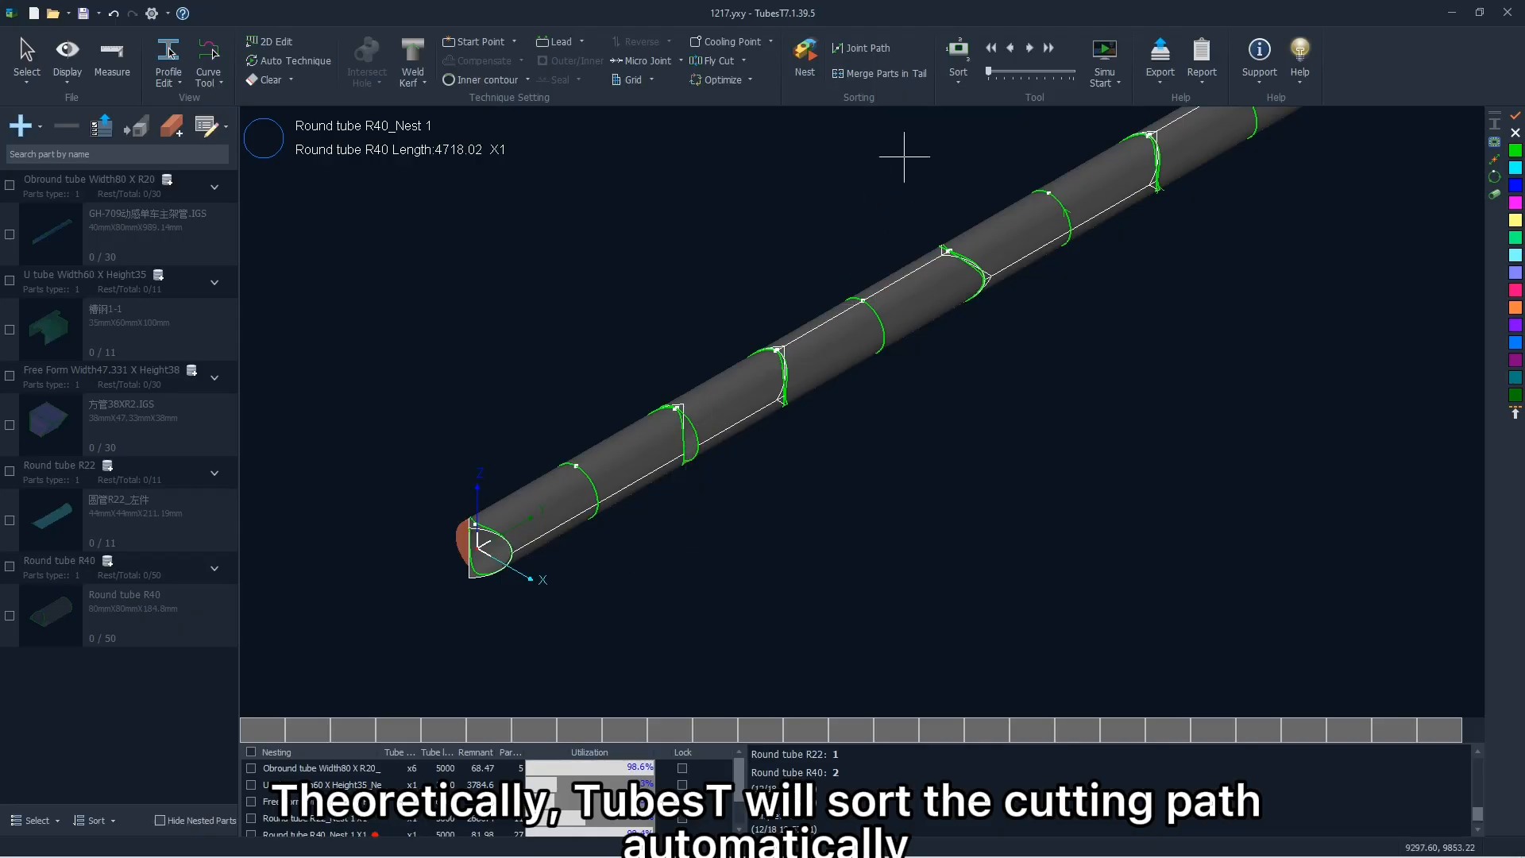
pyautogui.click(959, 84)
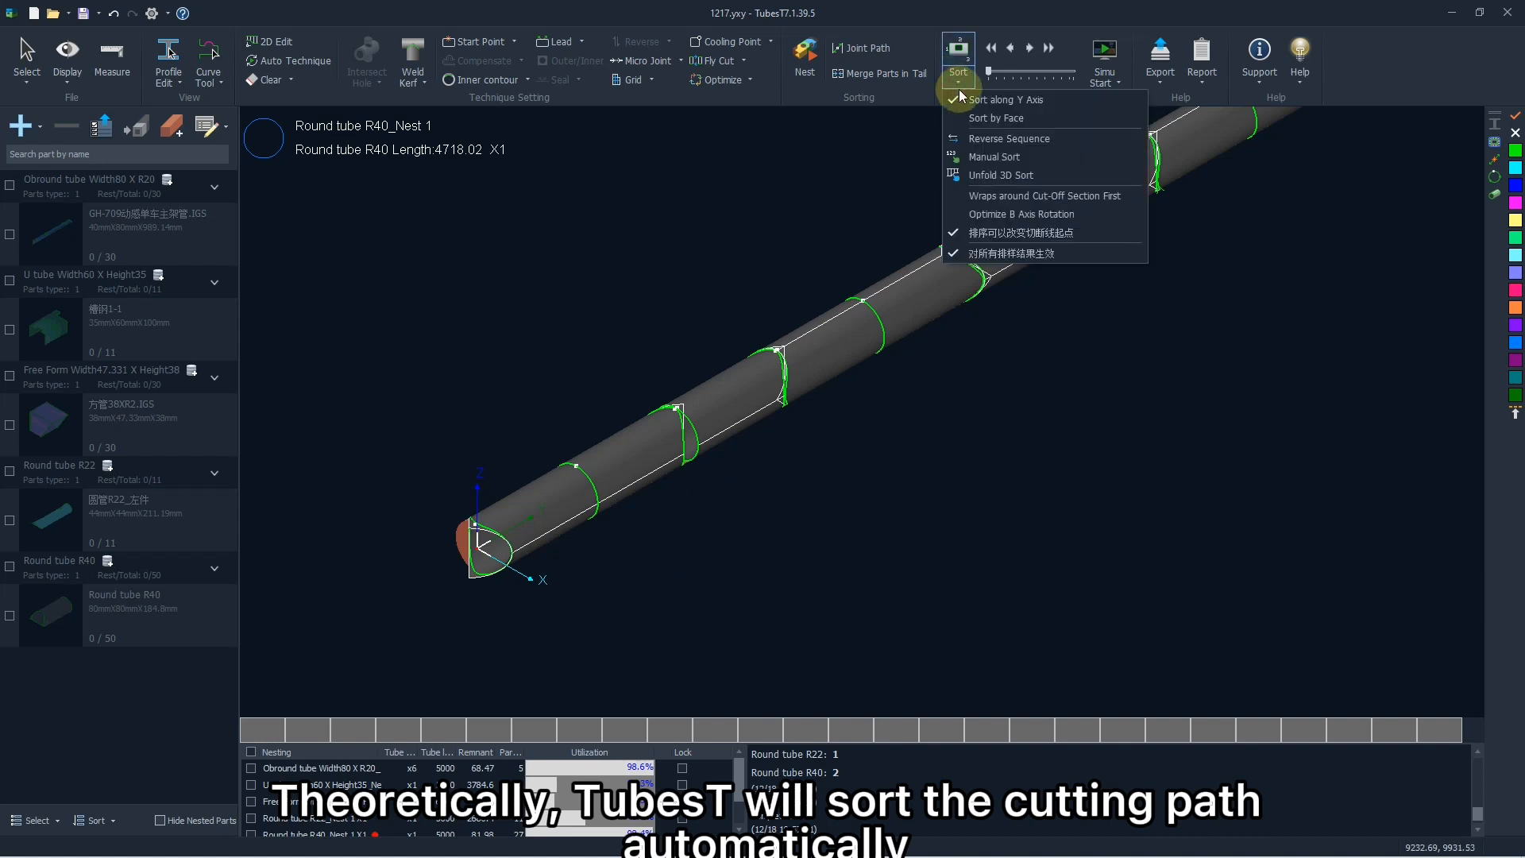
pyautogui.click(1045, 97)
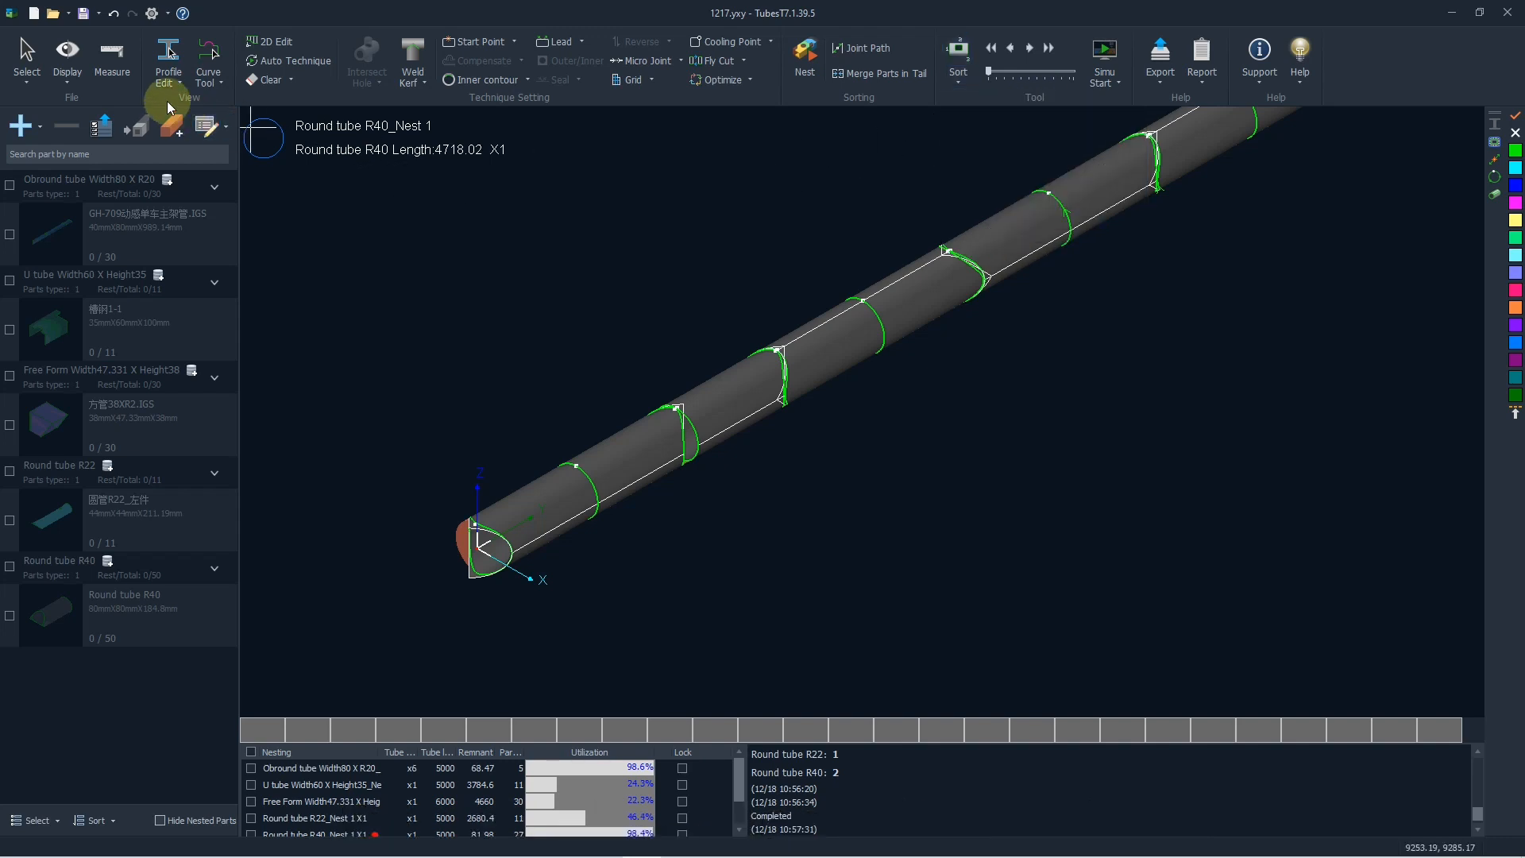
# Step: Display the sequence tags on the cutting paths of the Round tube R40 nest
pyautogui.click(67, 60)
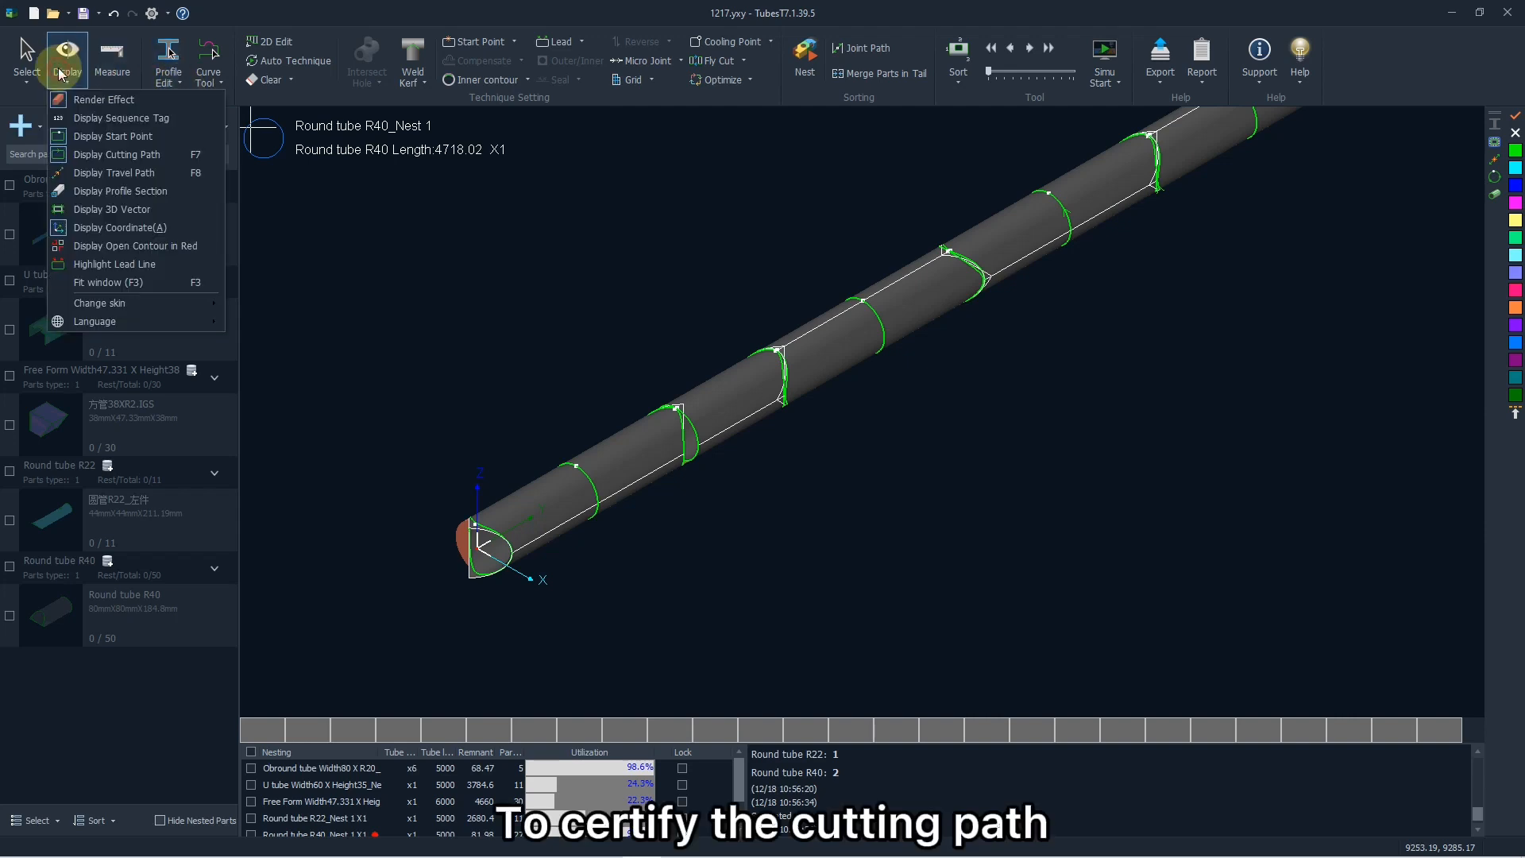
pyautogui.click(101, 119)
pyautogui.scroll(3, 586, 518)
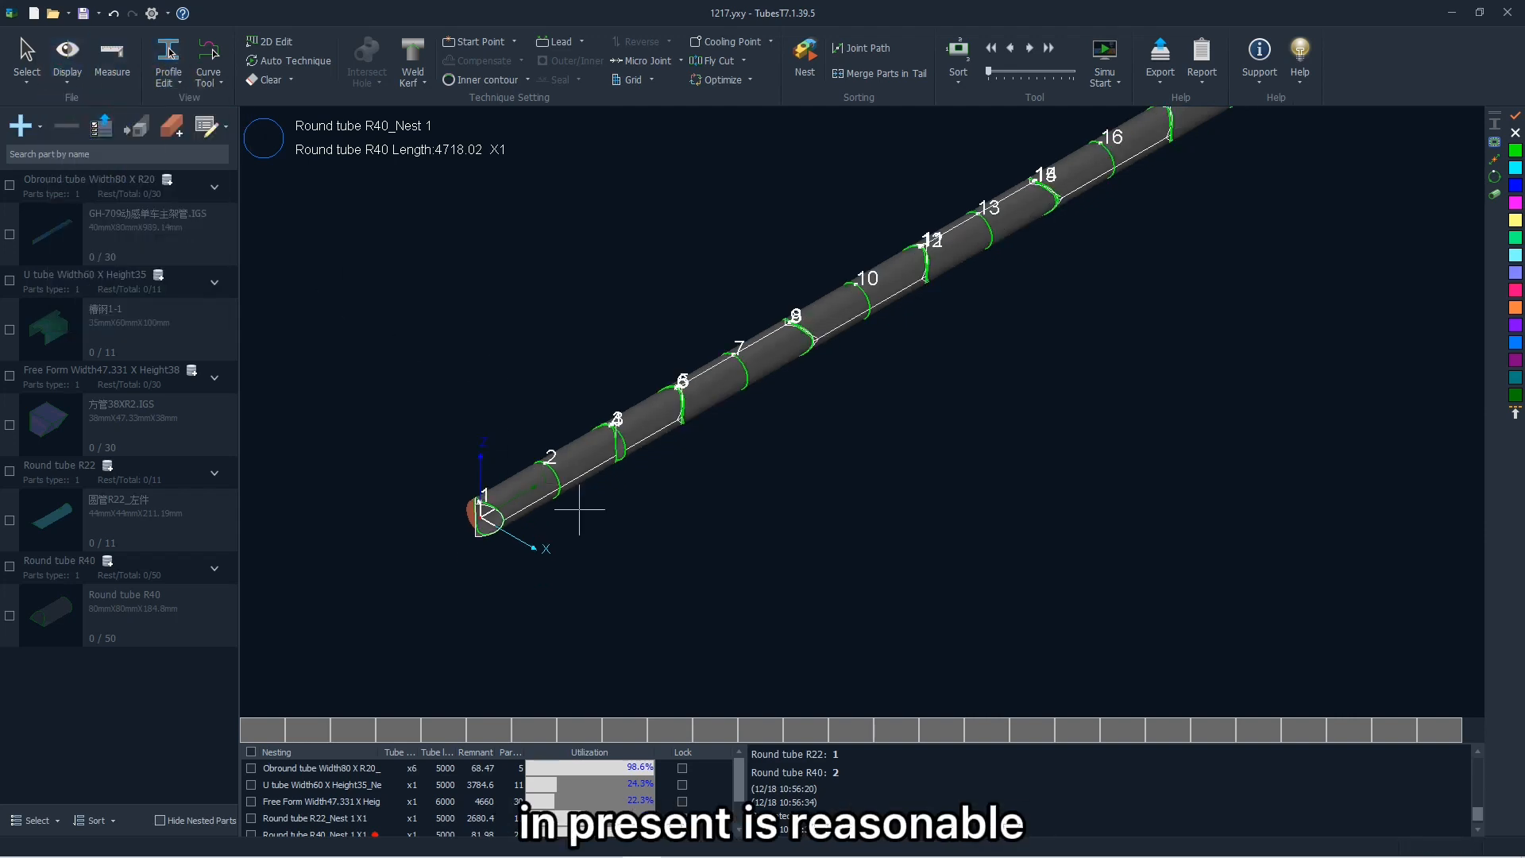
pyautogui.scroll(4, 576, 400)
pyautogui.scroll(-2, 518, 432)
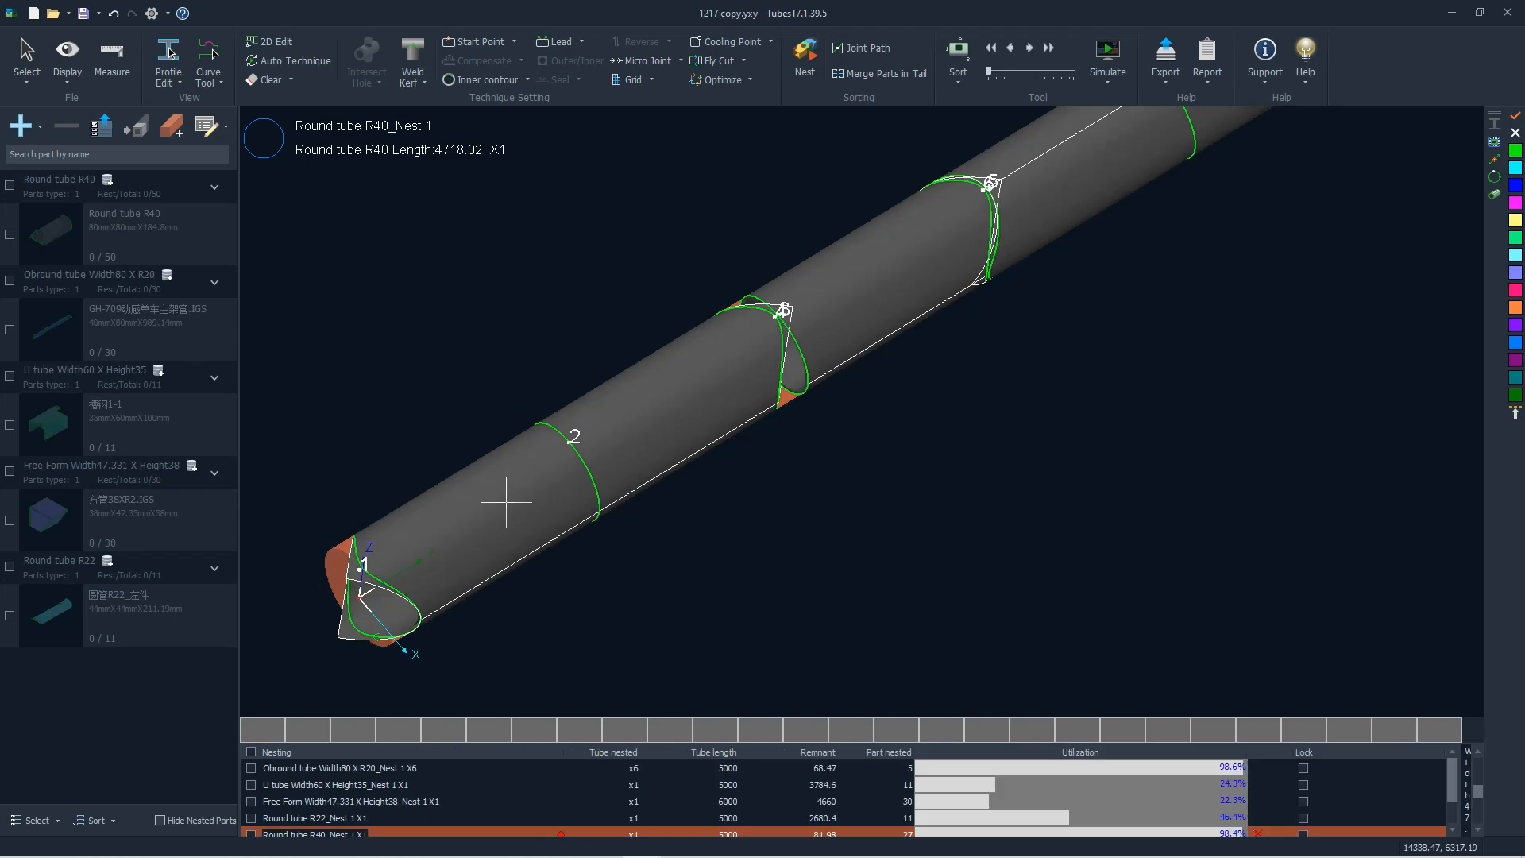
# Step: Go forward and backward through the R40 nest's cutting sequence one path at a time to verify the order
pyautogui.click(1027, 52)
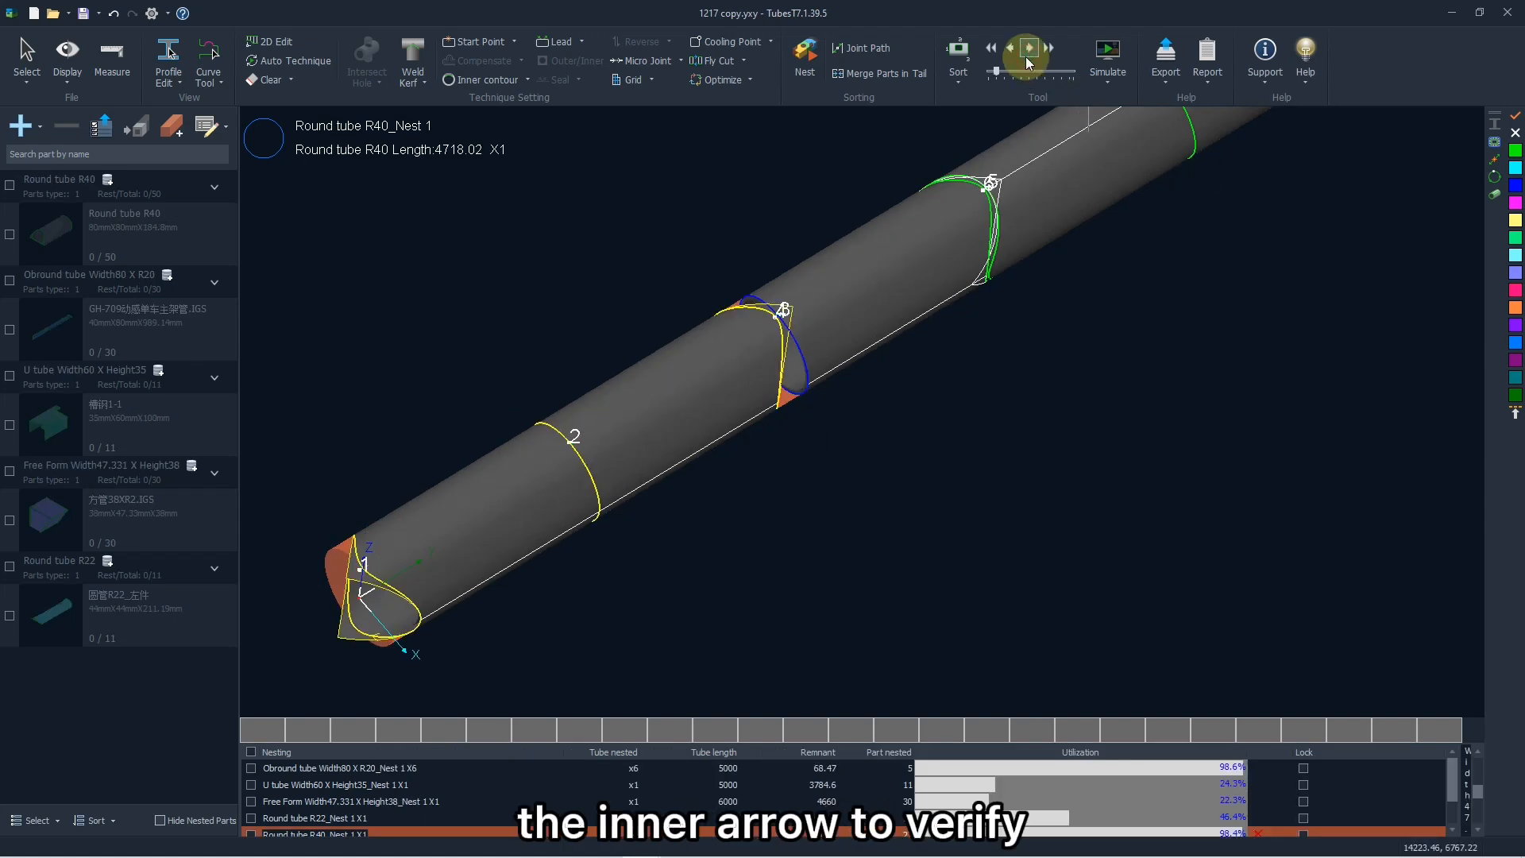
pyautogui.click(1027, 58)
pyautogui.scroll(-4, 896, 451)
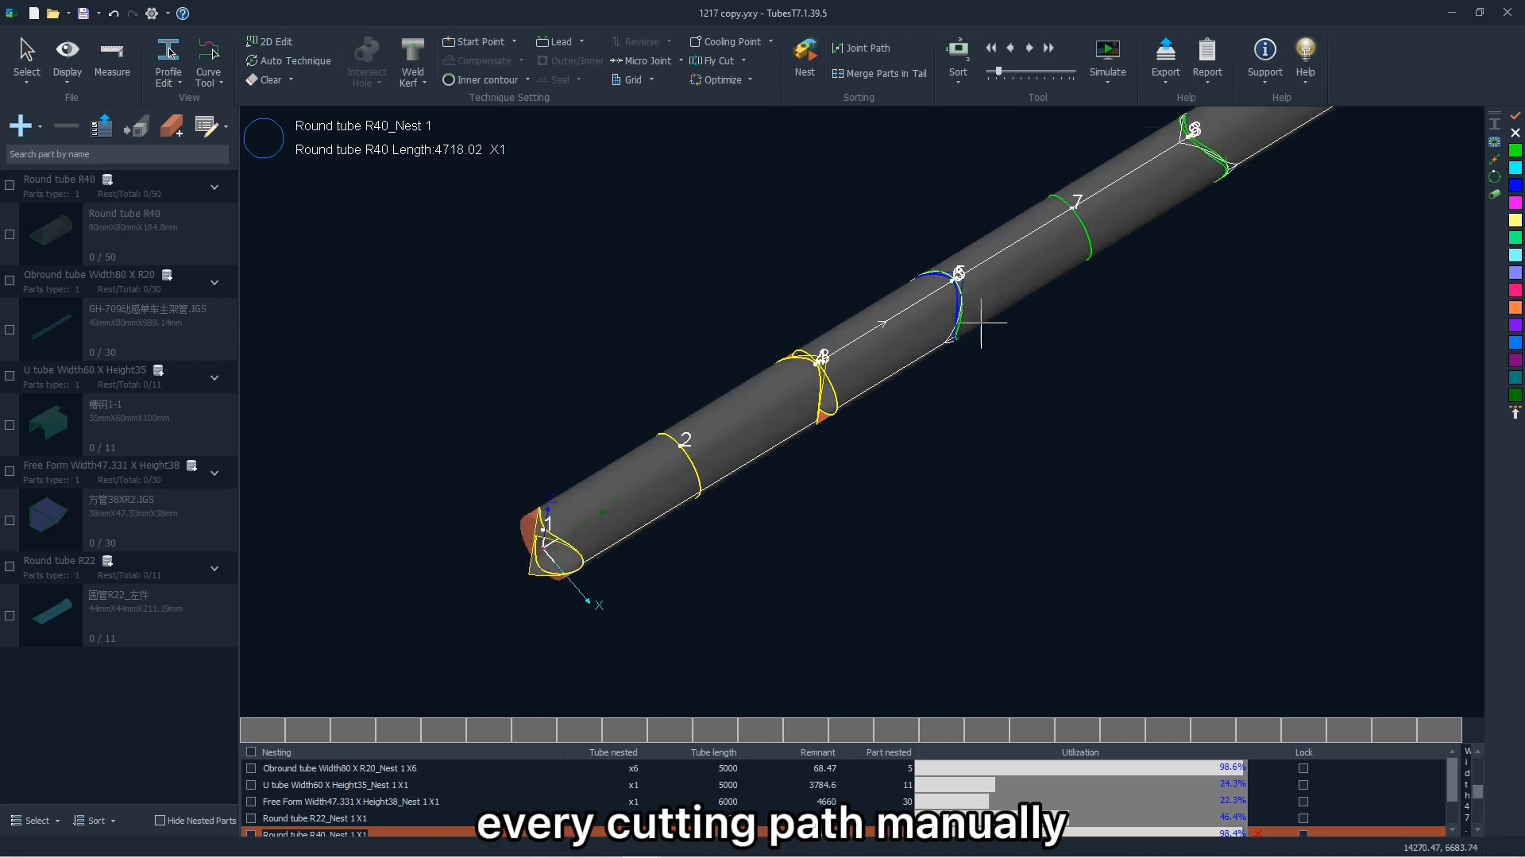
pyautogui.click(1028, 54)
pyautogui.click(1012, 54)
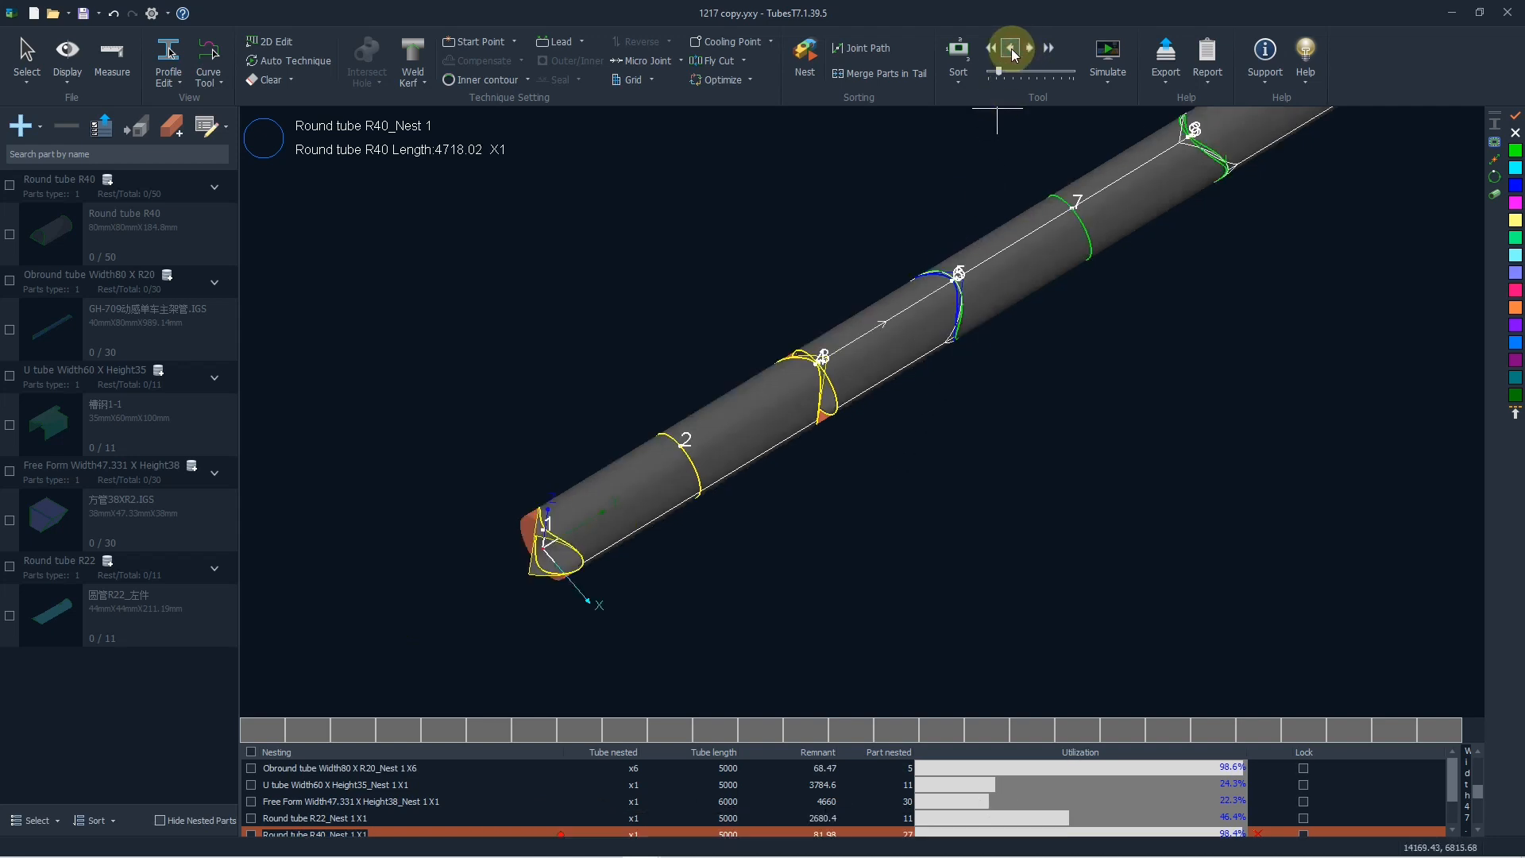
pyautogui.click(1012, 54)
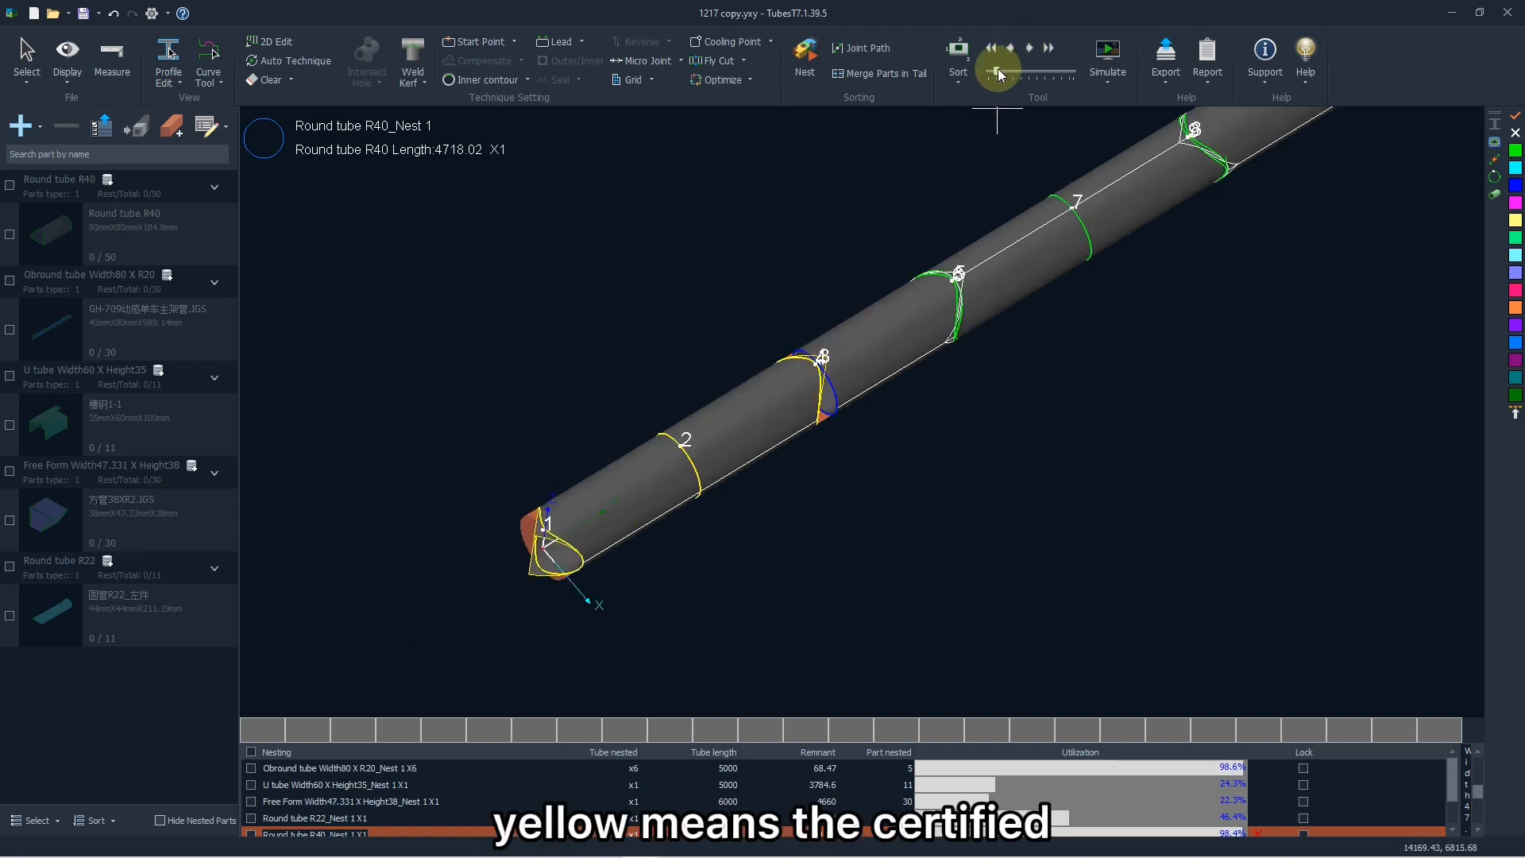
# Step: Scrub the cutting progress of the R40 nest back to its start and forward again to check the paths
pyautogui.moveTo(996, 71); pyautogui.dragTo(993, 76)
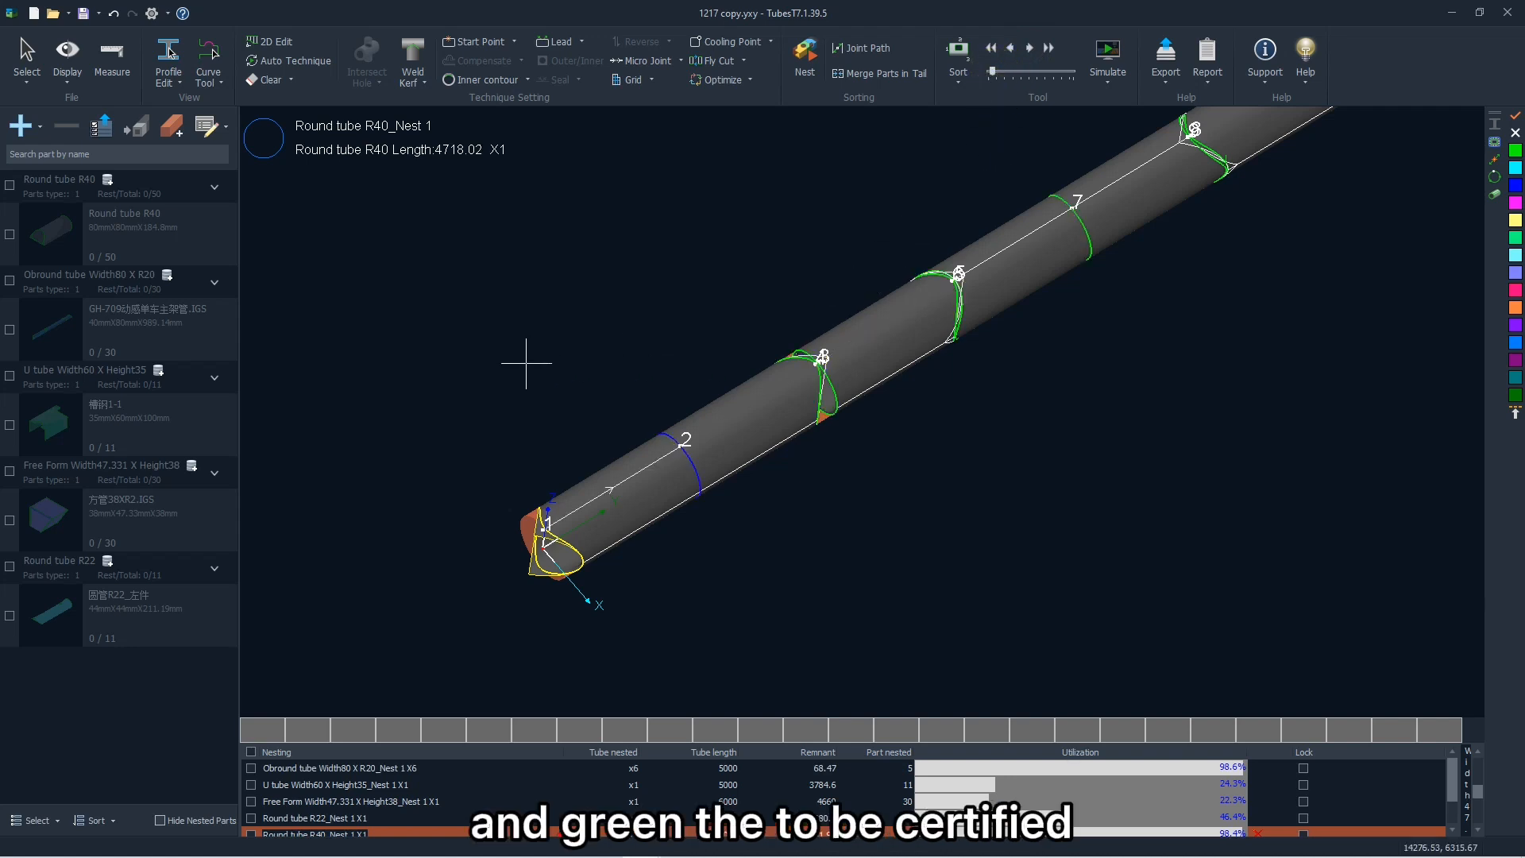
pyautogui.scroll(-2, 524, 416)
pyautogui.scroll(-1, 525, 416)
pyautogui.scroll(2, 879, 310)
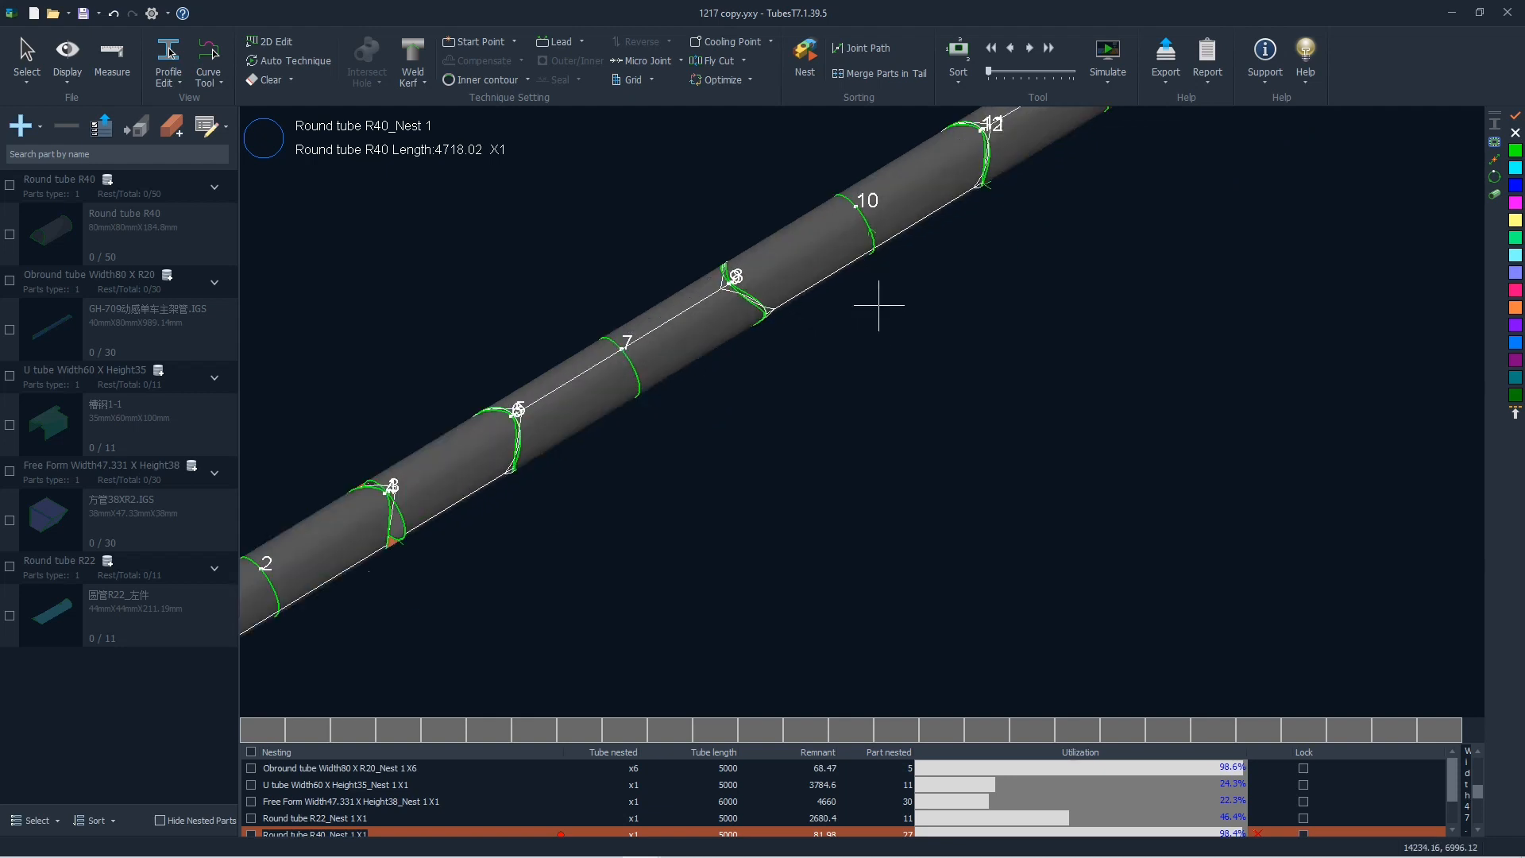
pyautogui.scroll(-2, 879, 310)
pyautogui.click(1113, 67)
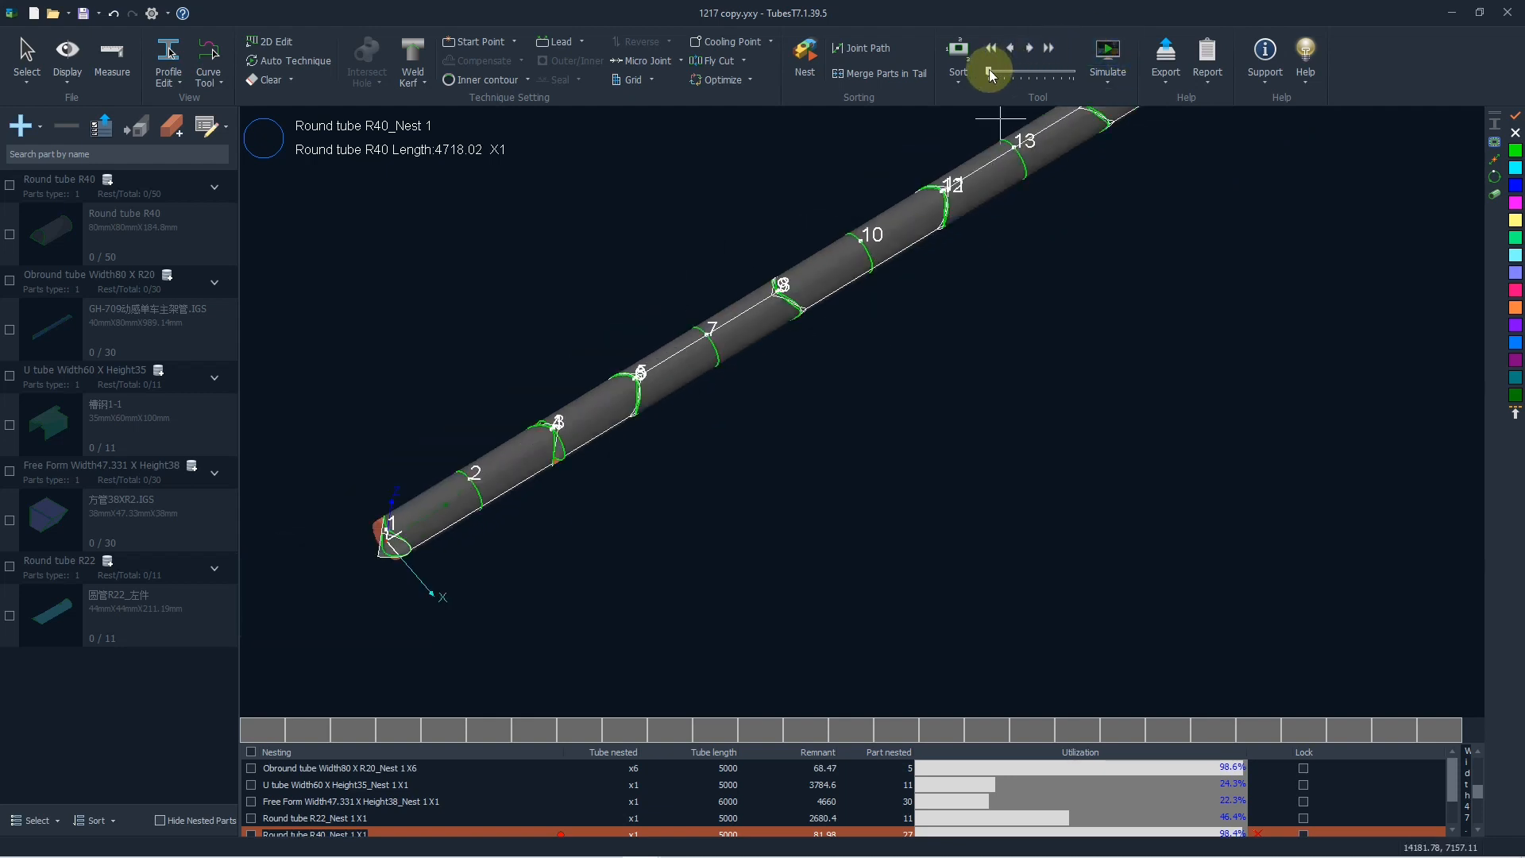
pyautogui.moveTo(989, 71)
pyautogui.mouseDown()
pyautogui.moveTo(1007, 80)
pyautogui.moveTo(993, 75)
pyautogui.mouseUp()
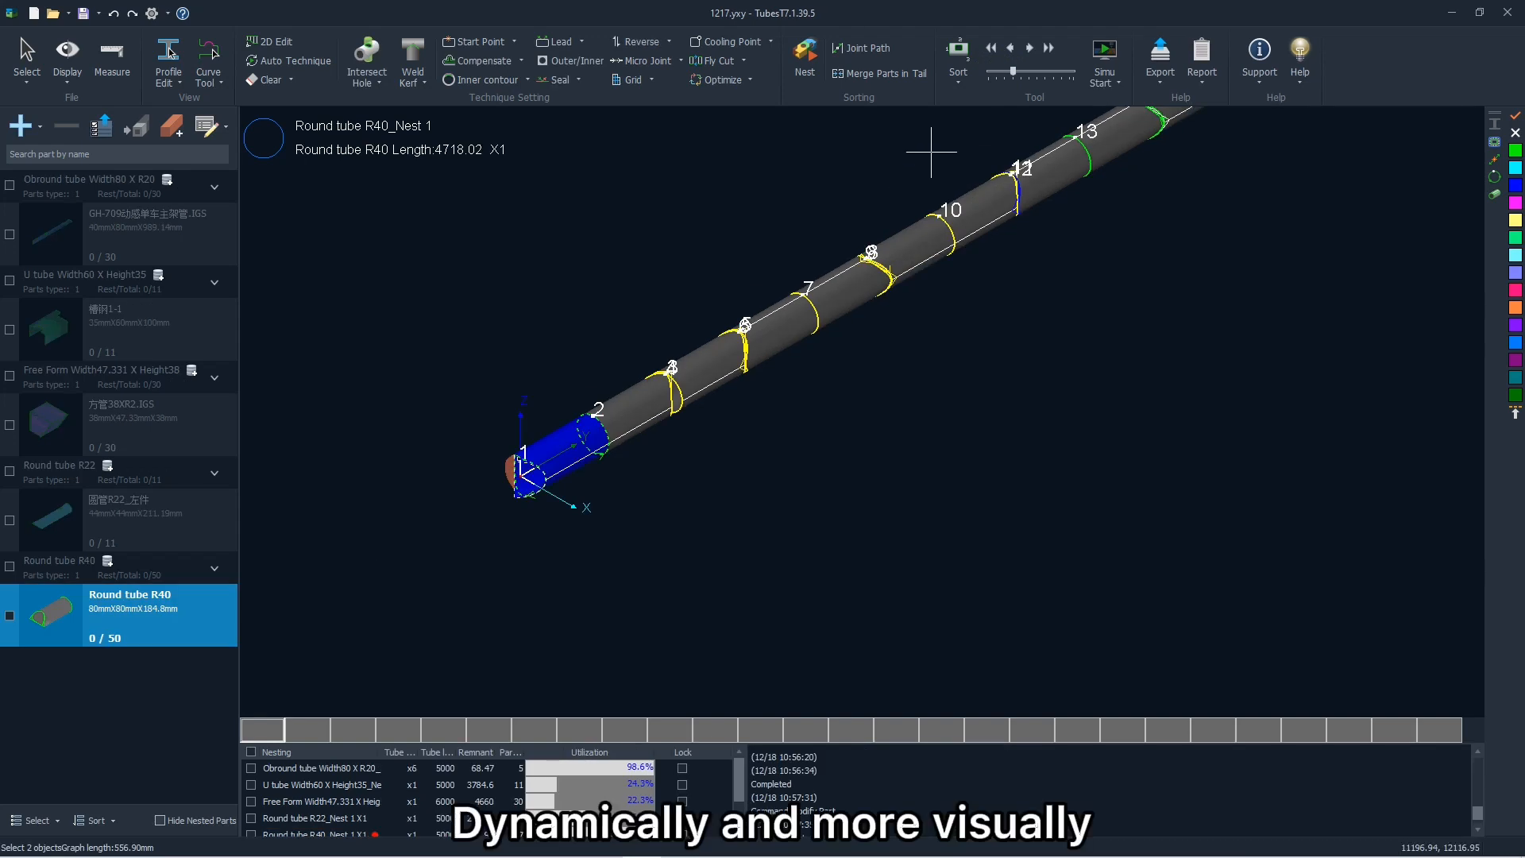
# Step: Simulate cutting the R40 nest with the virtual cutting head and vary the simulation speed
pyautogui.click(1114, 57)
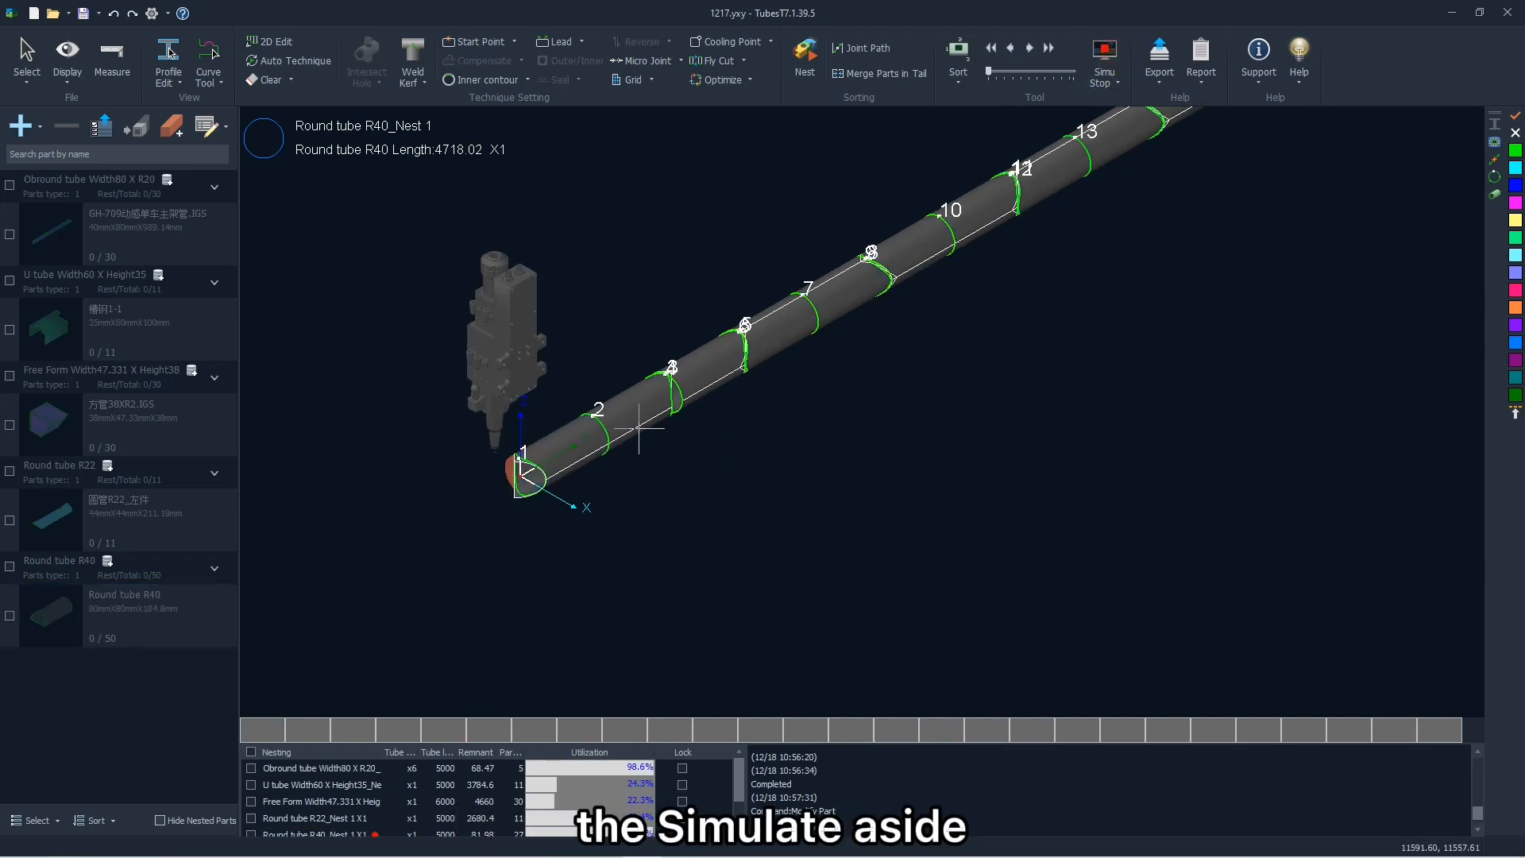
pyautogui.scroll(5, 496, 463)
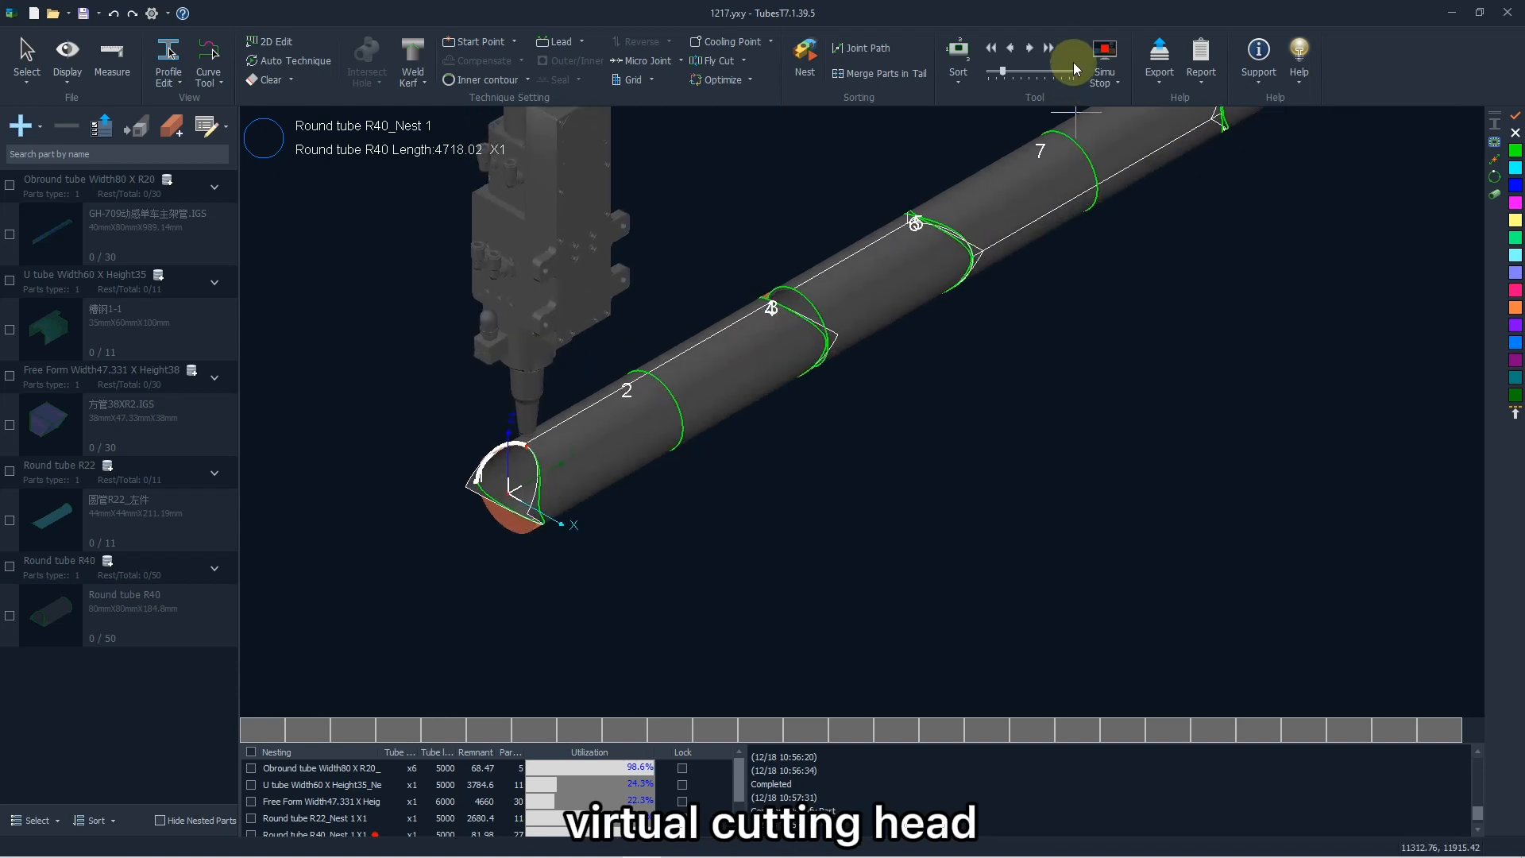
pyautogui.click(1060, 49)
pyautogui.click(1055, 47)
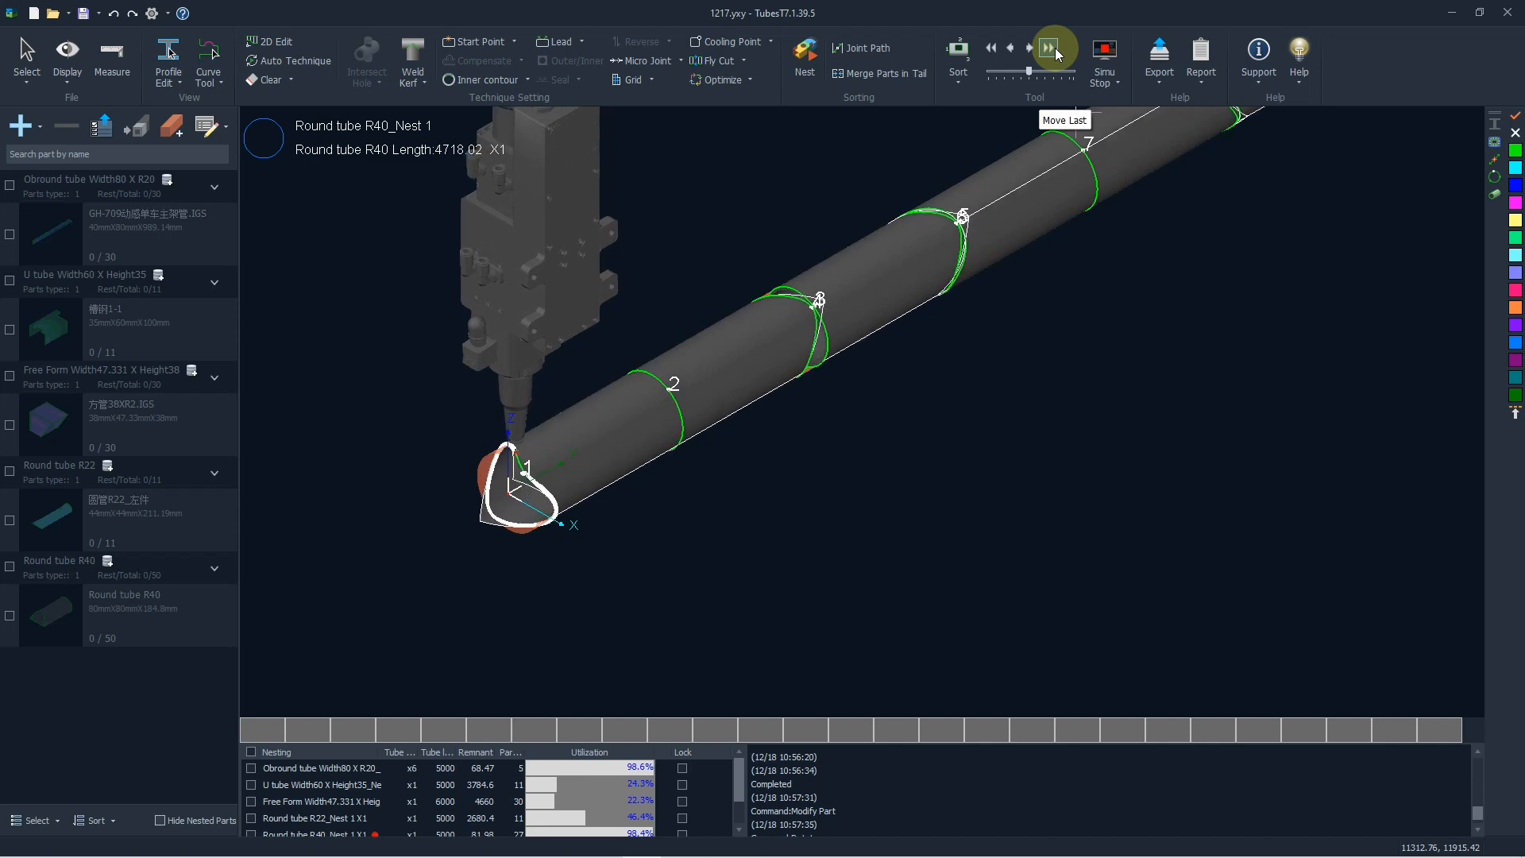
pyautogui.click(1055, 47)
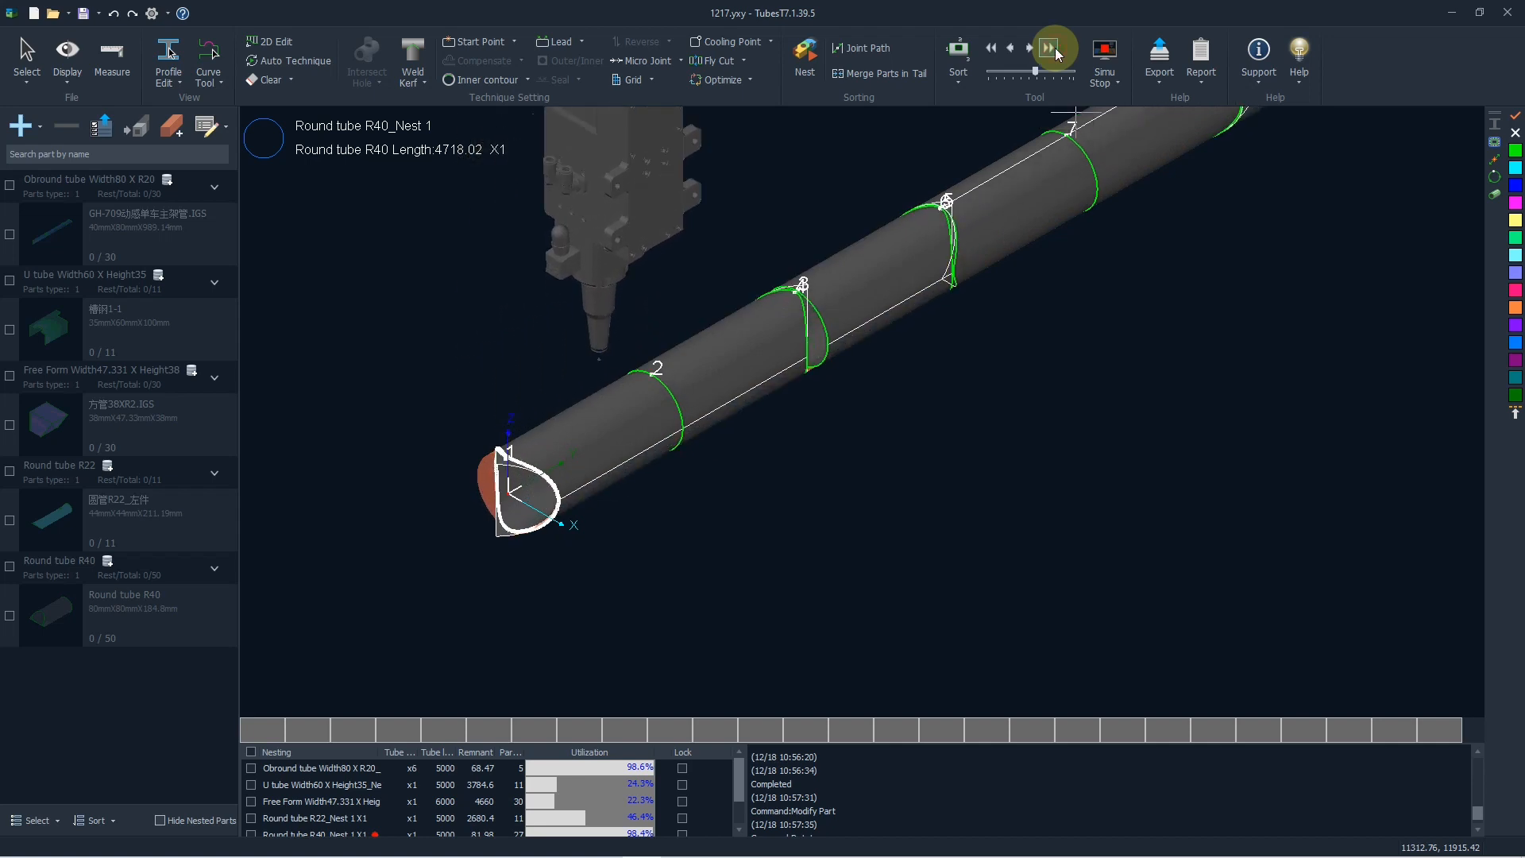
pyautogui.click(995, 48)
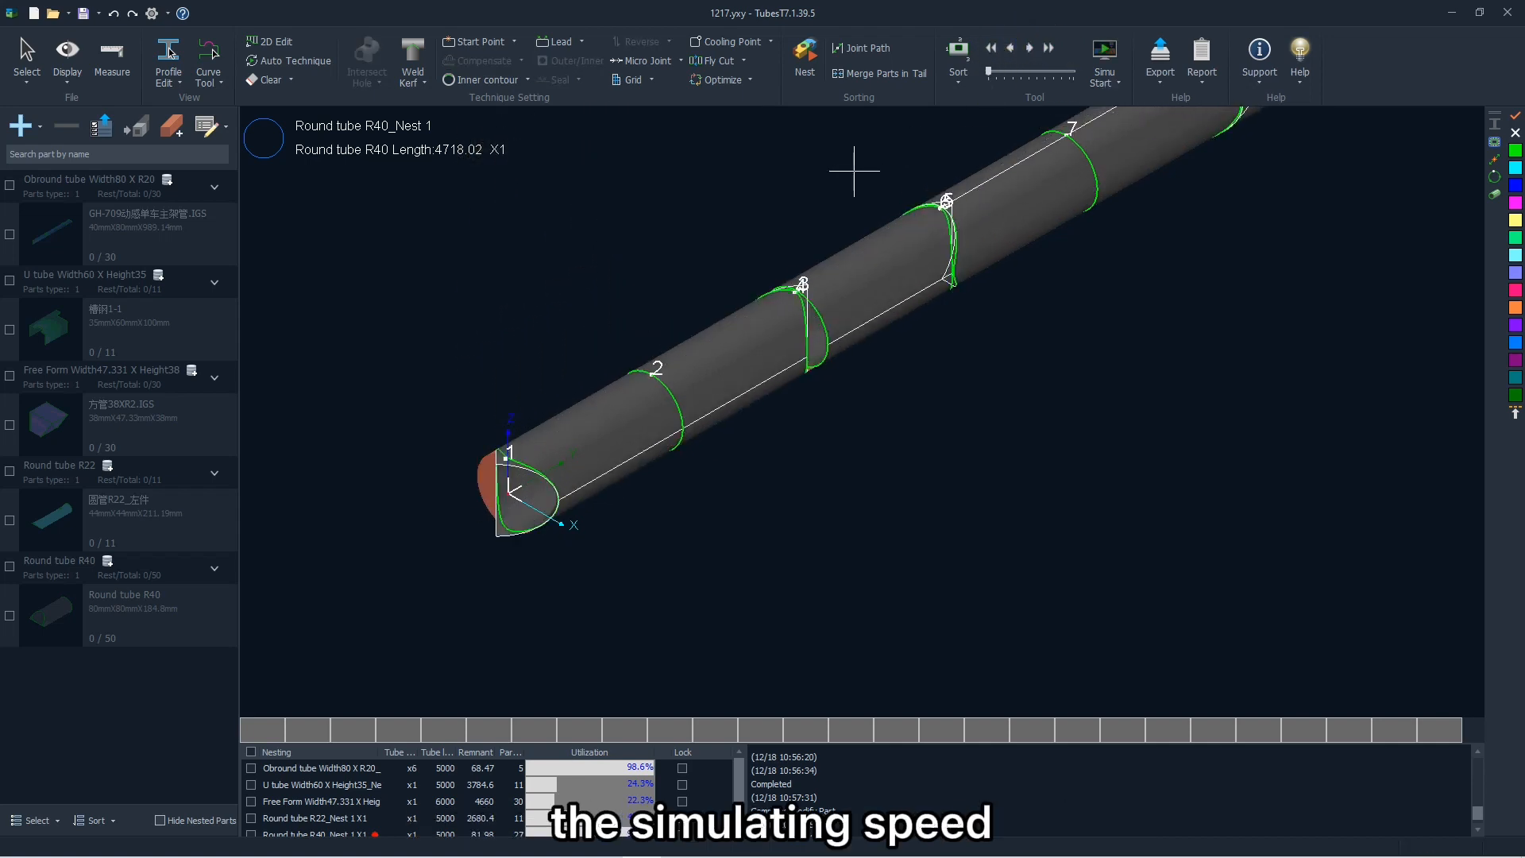
# Step: Select the second part of the R40 nest and simulate the cutting of only that part
pyautogui.scroll(-2, 636, 296)
pyautogui.scroll(-2, 777, 371)
pyautogui.scroll(1, 802, 368)
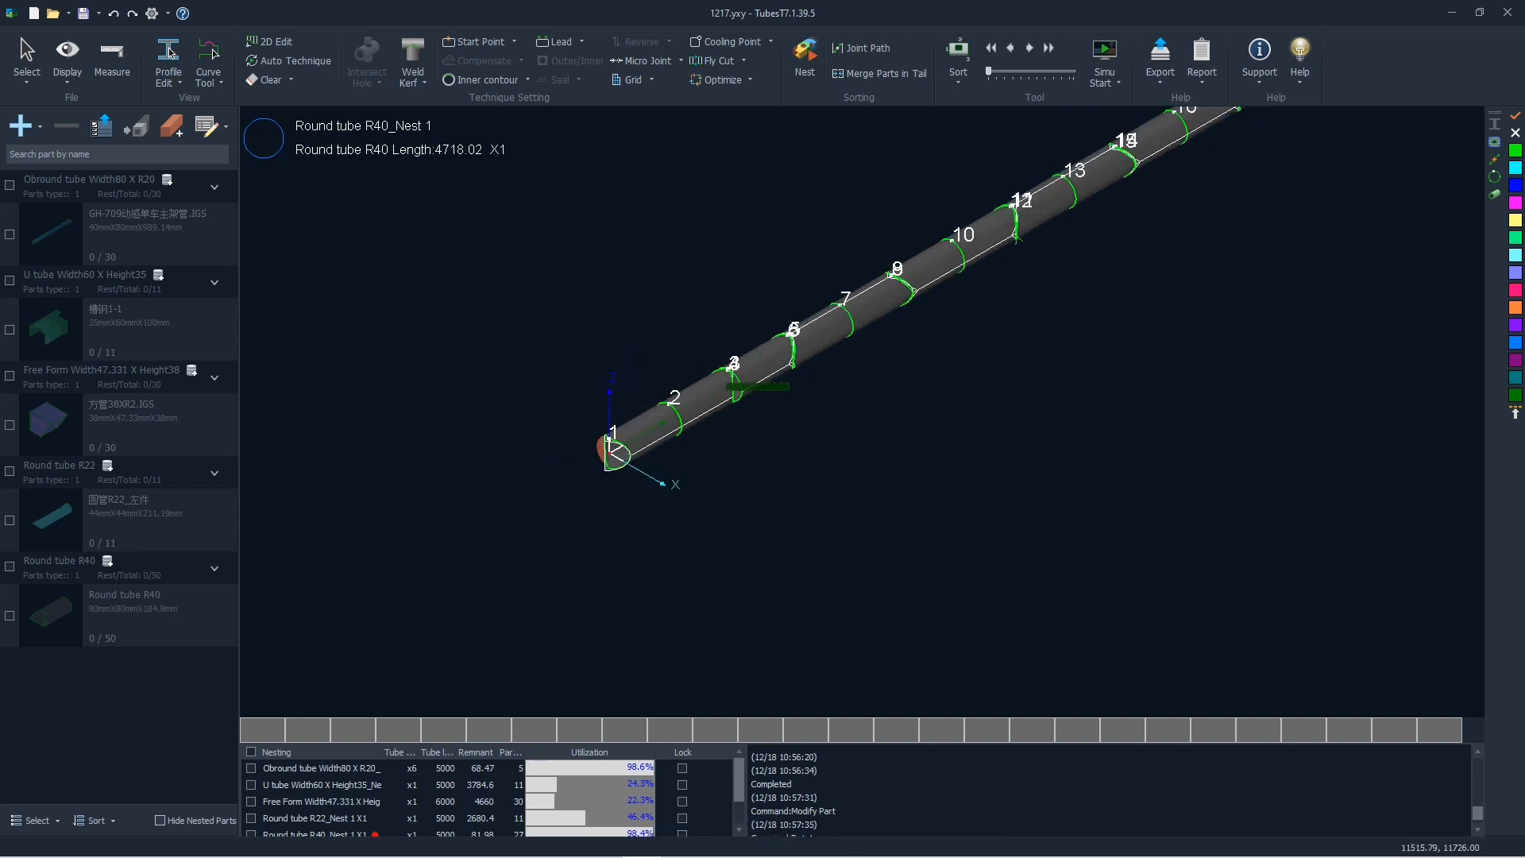
pyautogui.click(715, 375)
pyautogui.scroll(2, 719, 361)
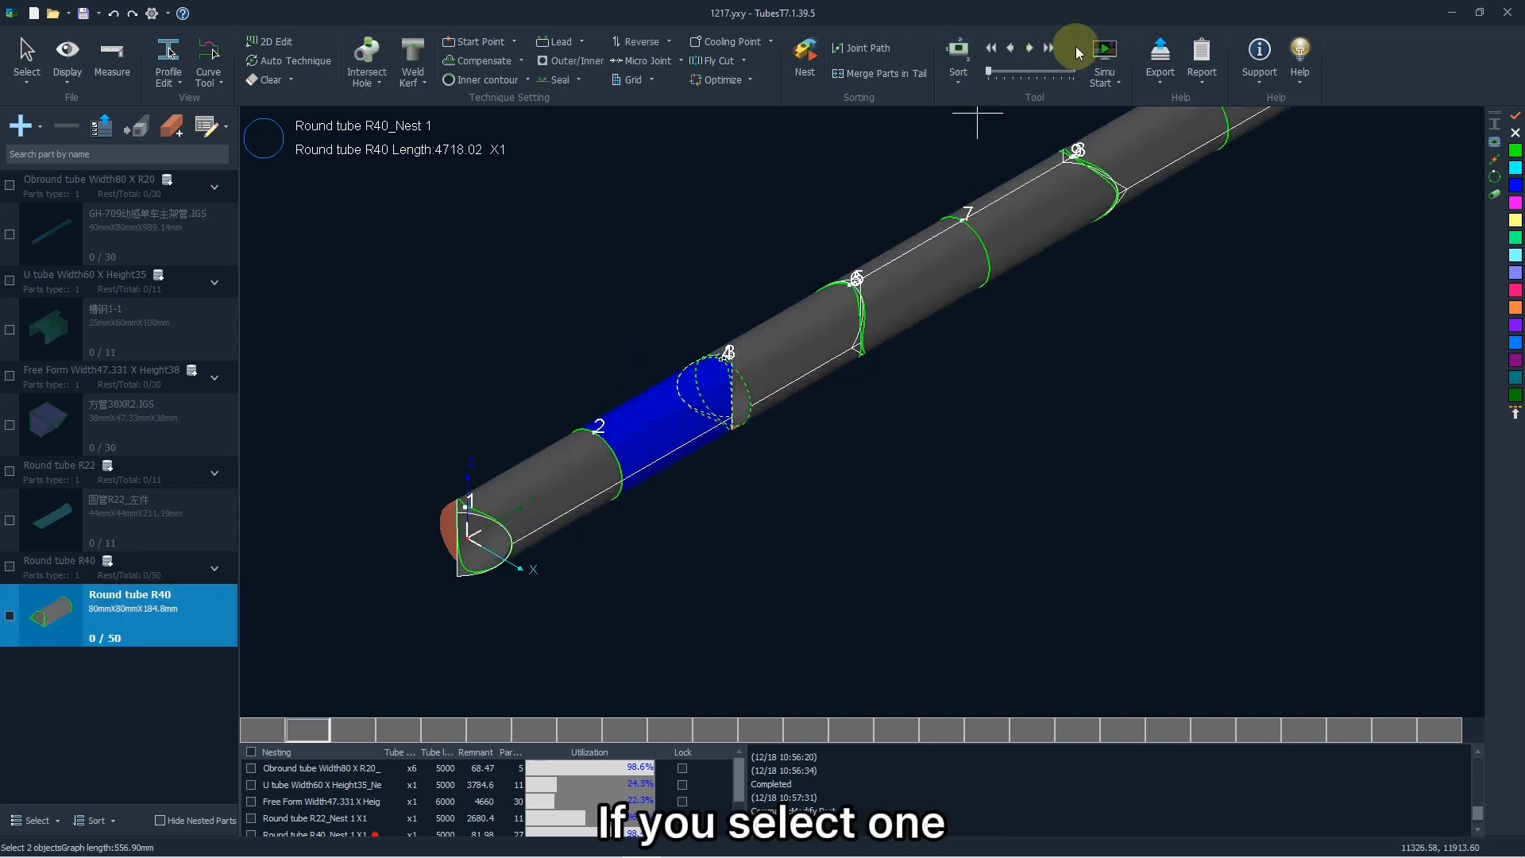
pyautogui.click(1106, 51)
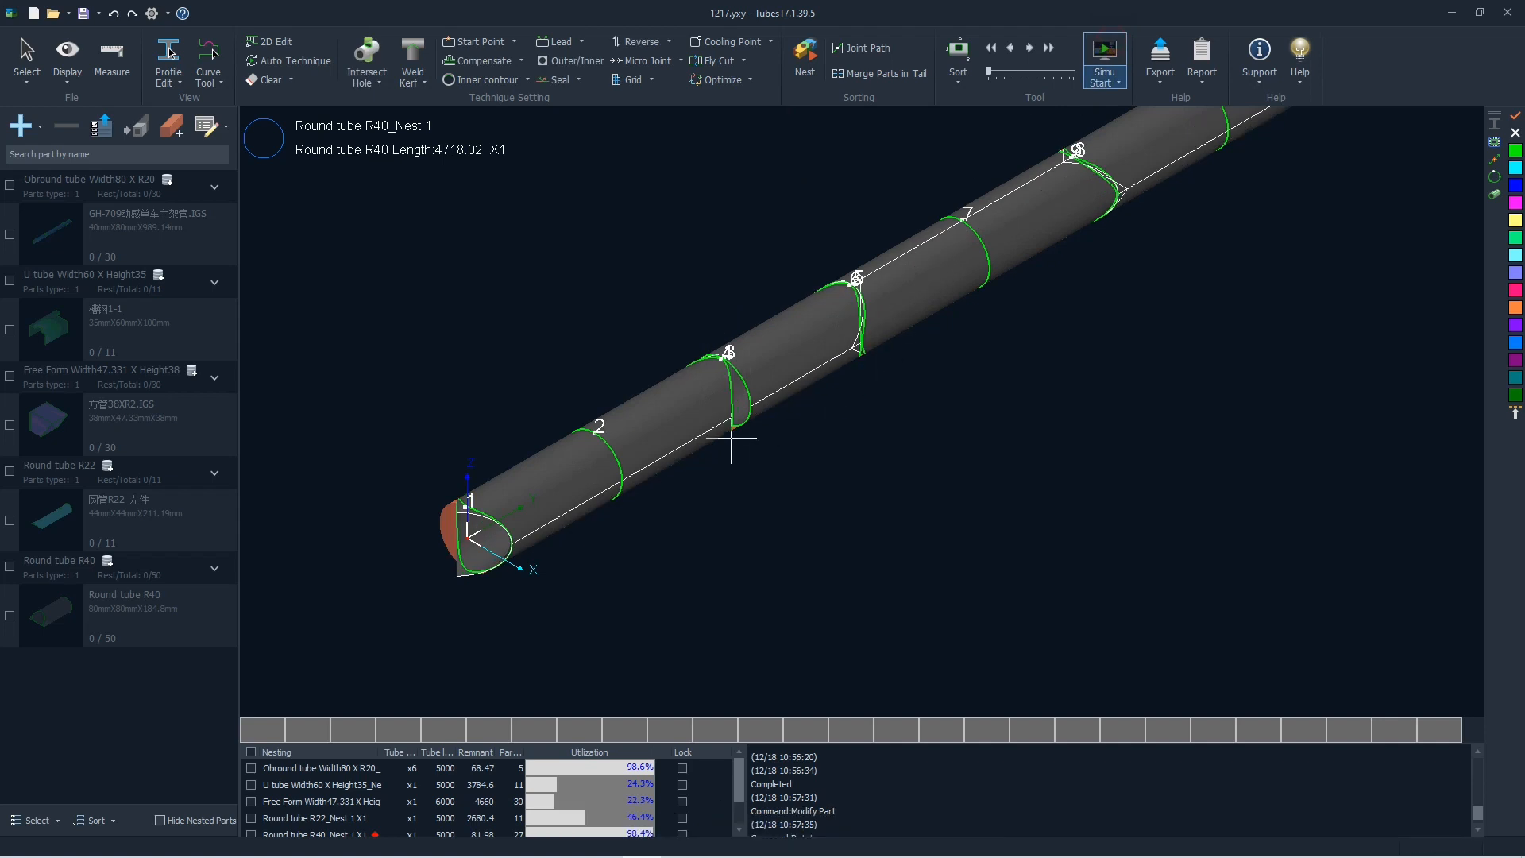
# Step: Select the cutoff contour with sequence number 13 on the R40 tube and run the cutting simulation for it
pyautogui.scroll(-5, 611, 556)
pyautogui.scroll(5, 910, 377)
pyautogui.scroll(2, 812, 385)
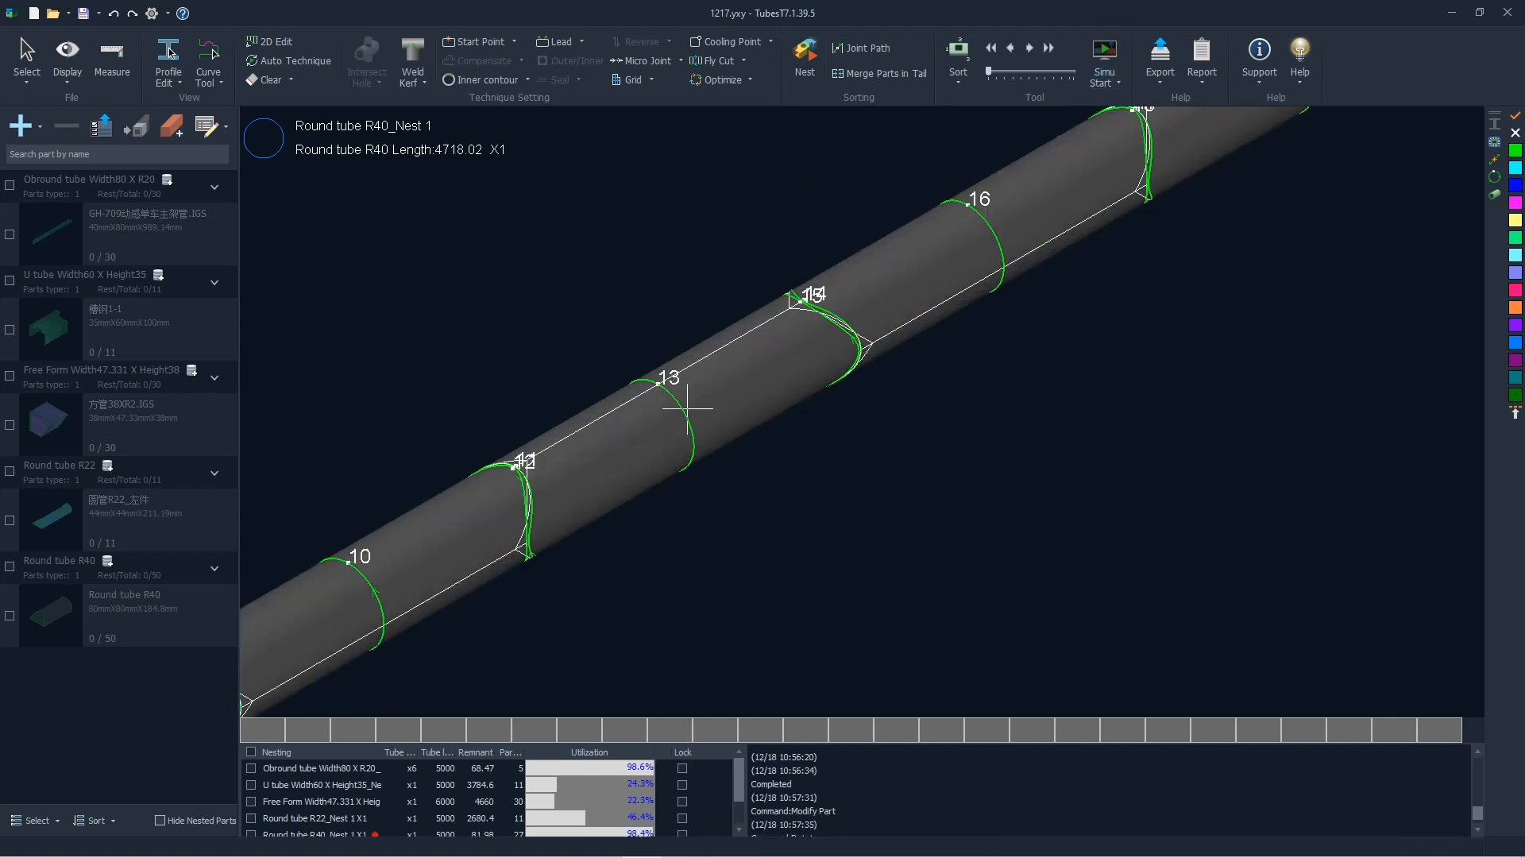
pyautogui.moveTo(656, 368); pyautogui.dragTo(765, 486)
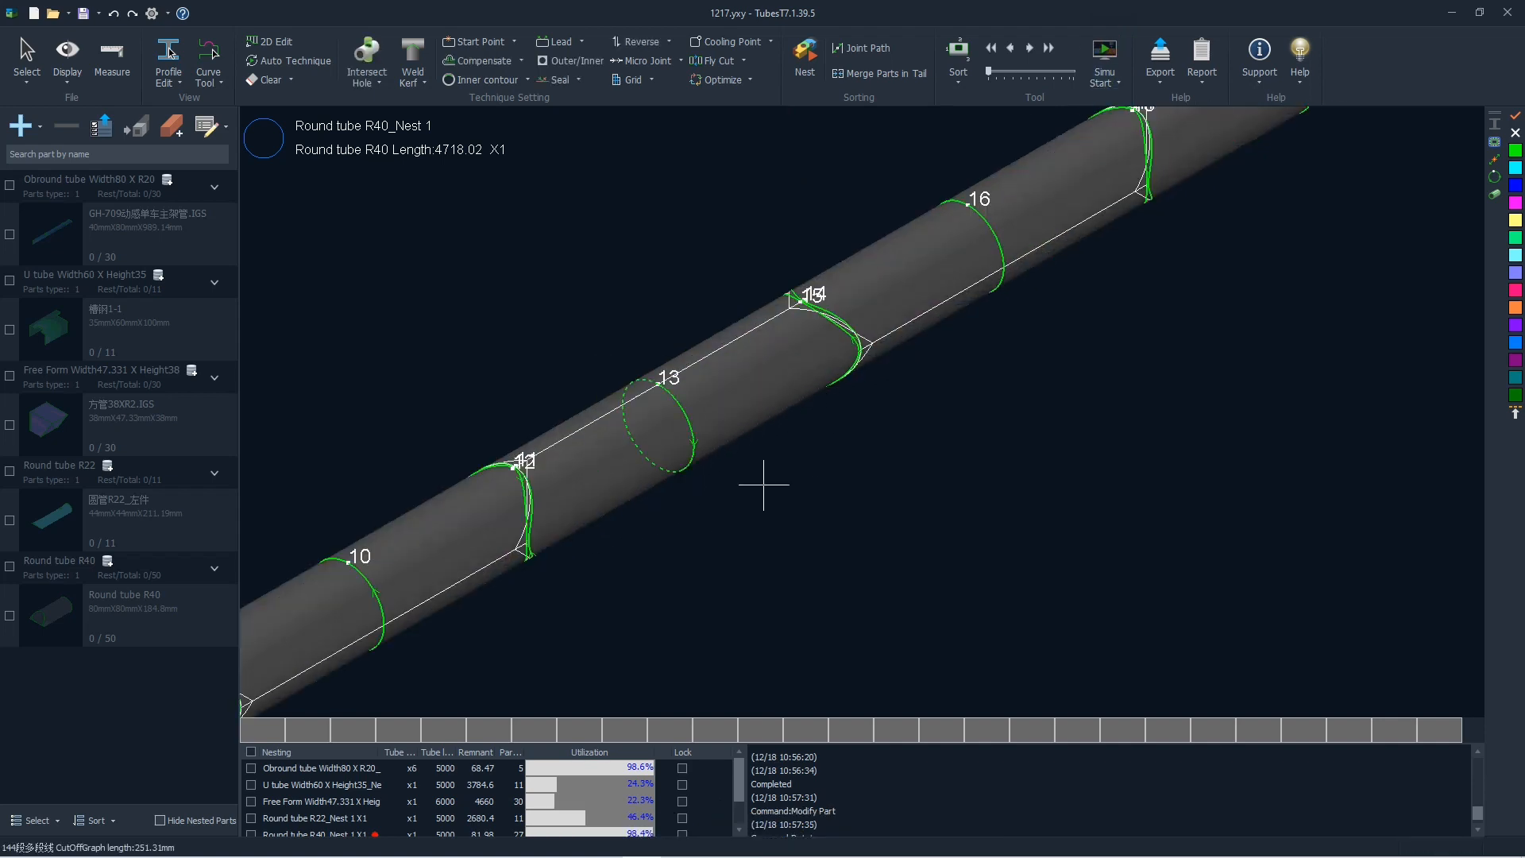
pyautogui.click(1103, 57)
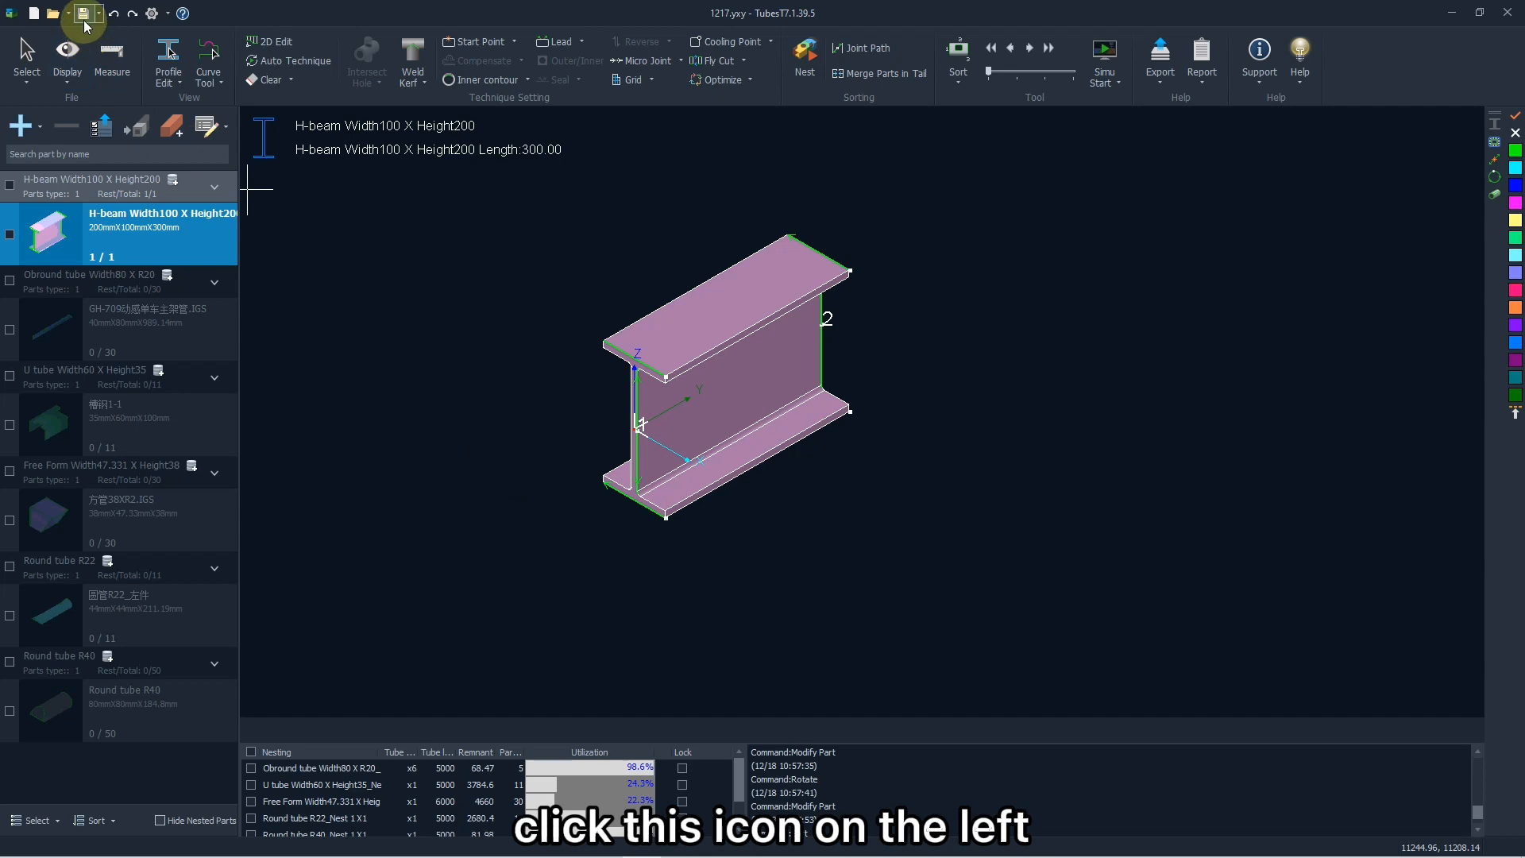
# Step: Save the nesting document and save another version of it as "1217 copy" in the YXY folder
pyautogui.click(83, 14)
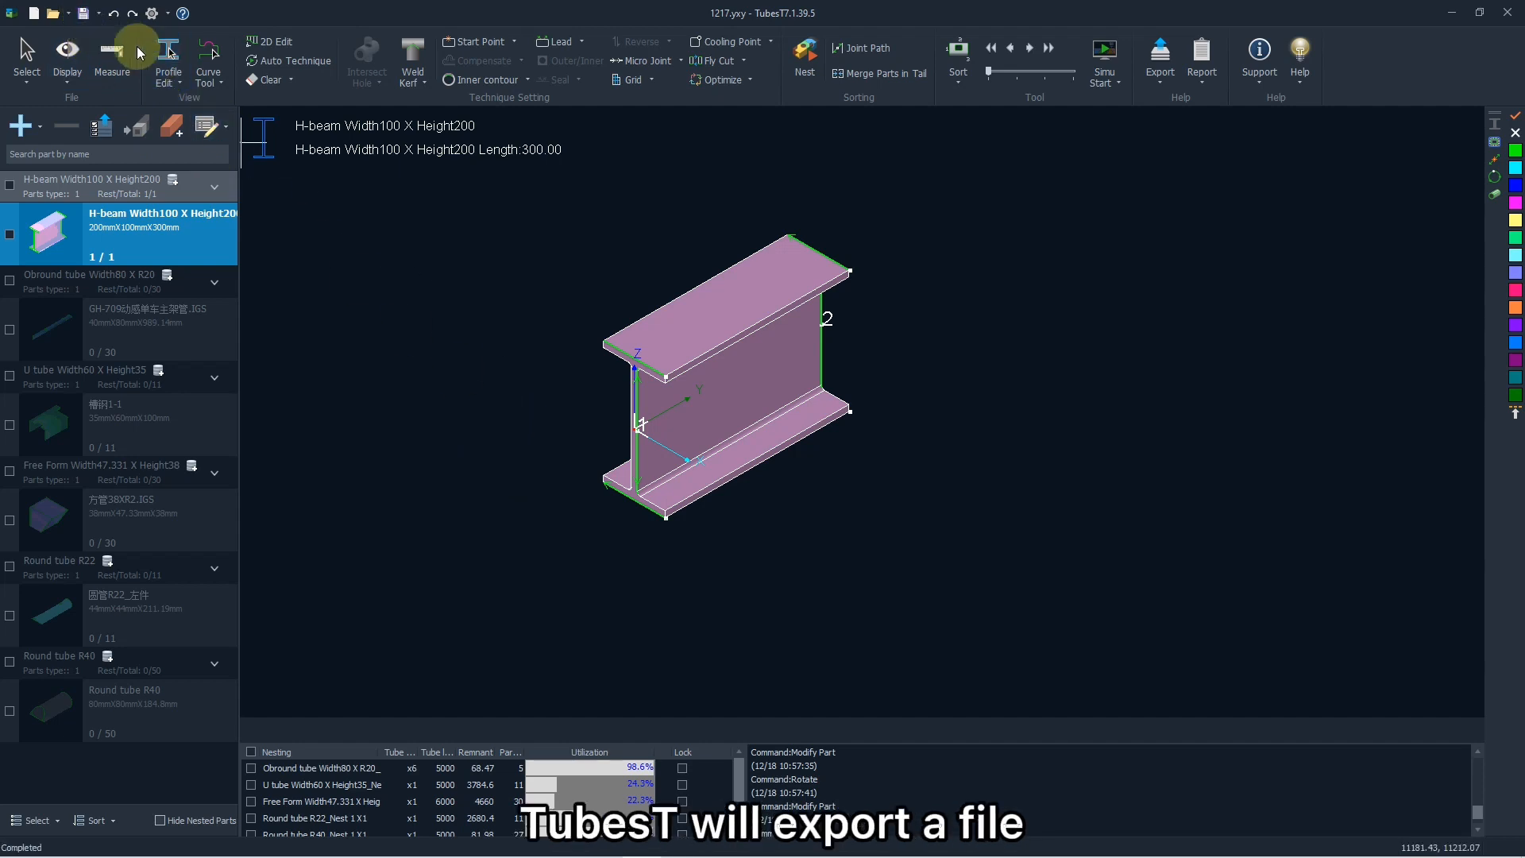
pyautogui.click(100, 14)
pyautogui.click(106, 34)
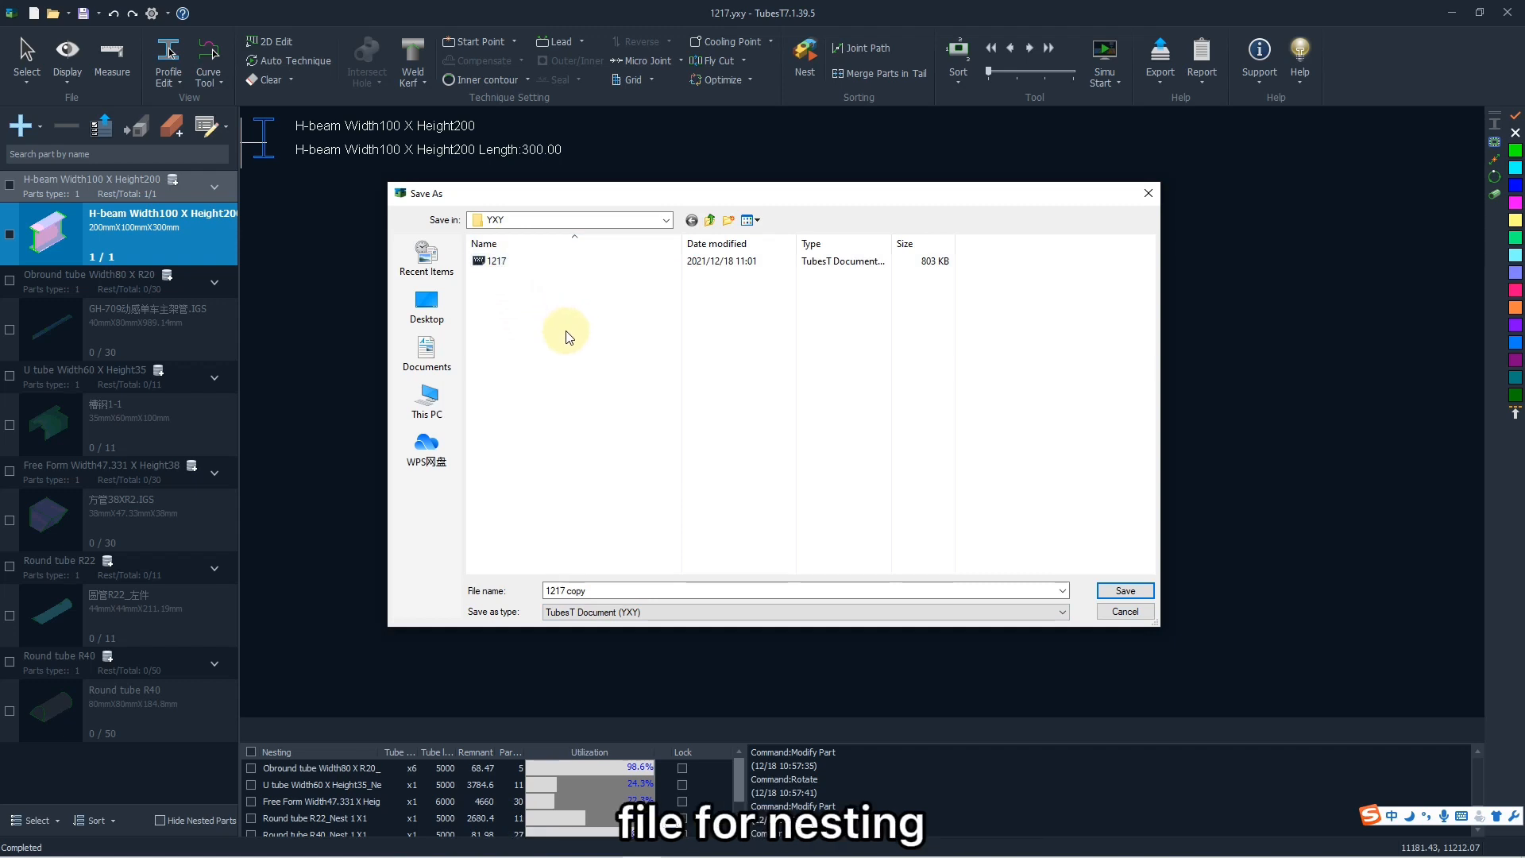
pyautogui.click(1109, 598)
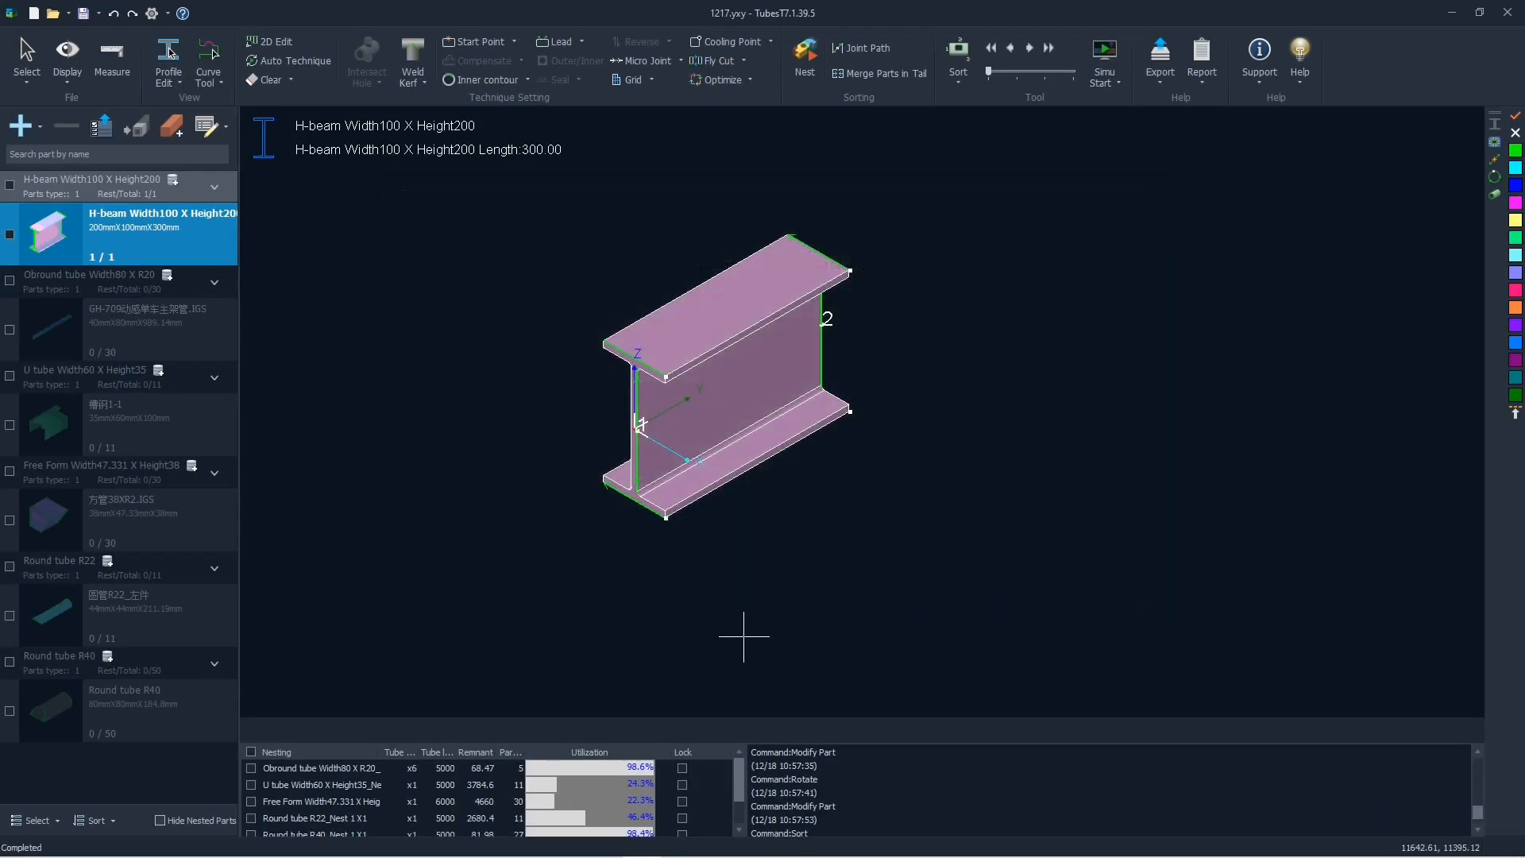
# Step: Export all nesting results in .zx format to the ZX folder inside TubesT on drive D
pyautogui.click(404, 767)
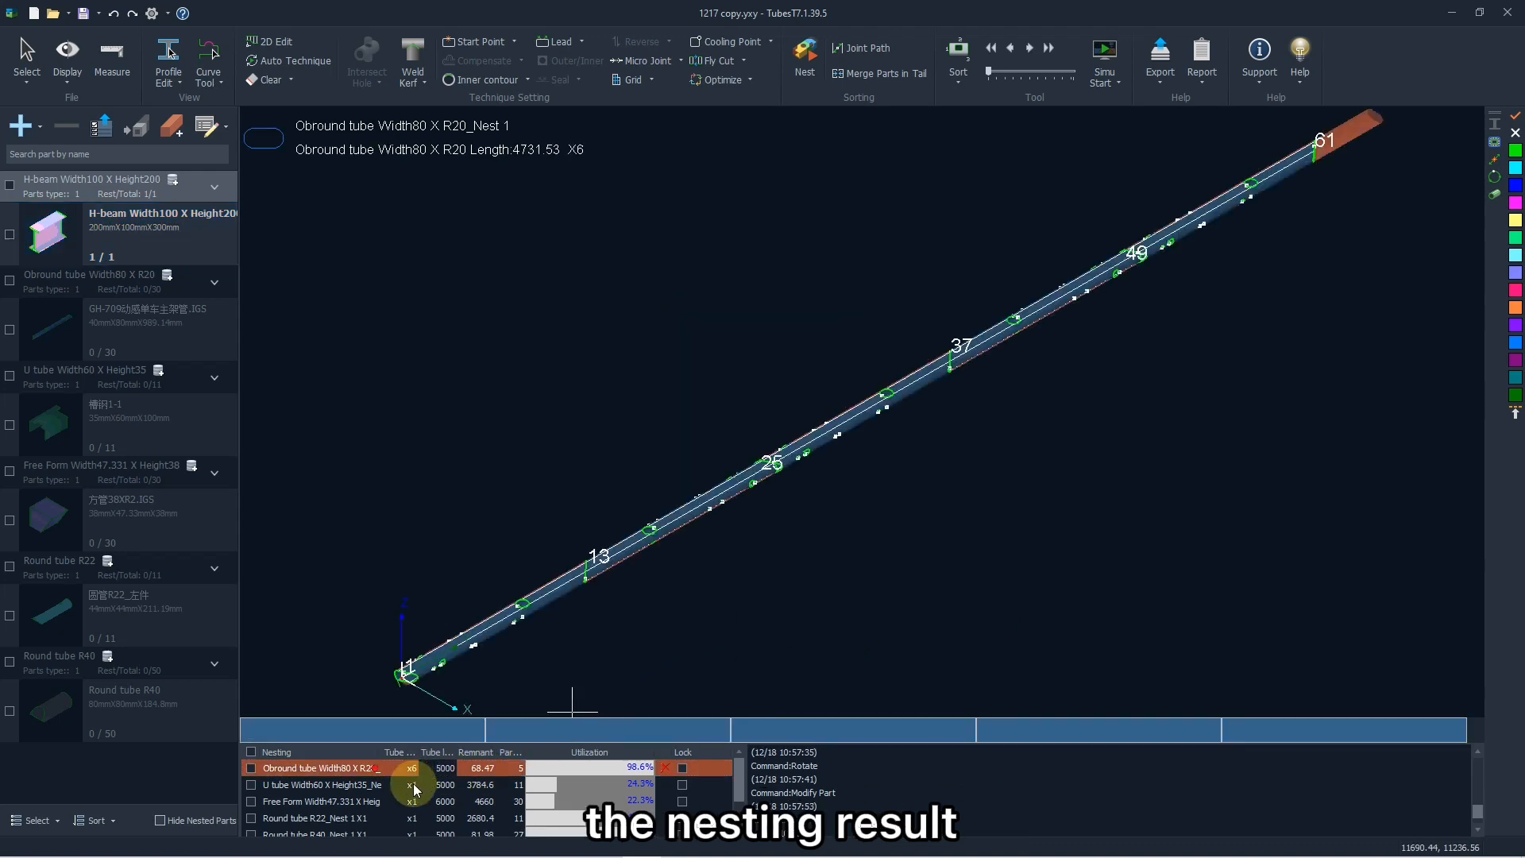
pyautogui.click(411, 785)
pyautogui.click(401, 767)
pyautogui.rightClick(426, 769)
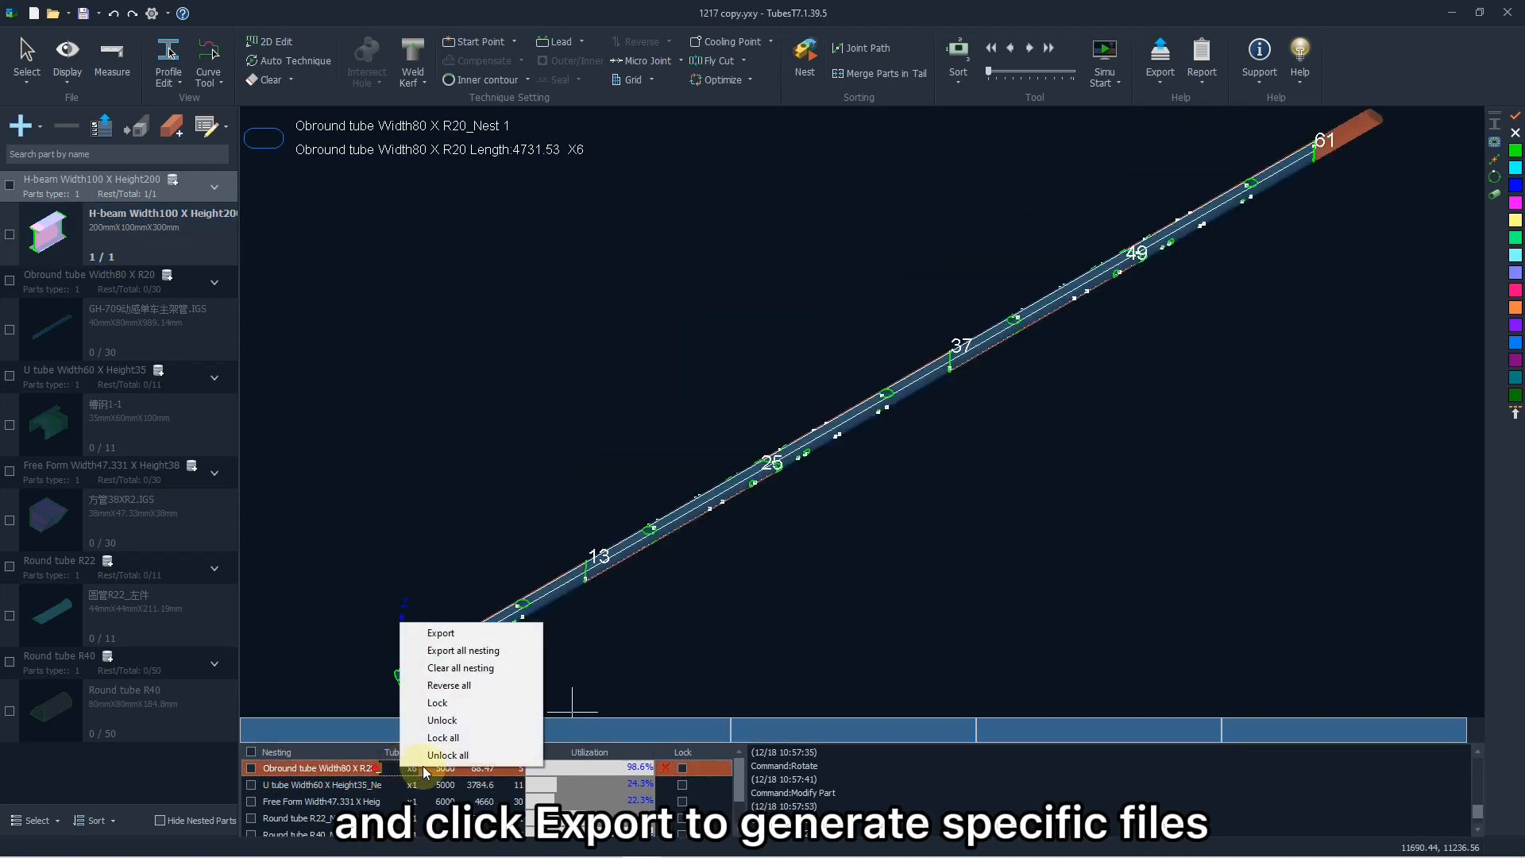
pyautogui.click(470, 651)
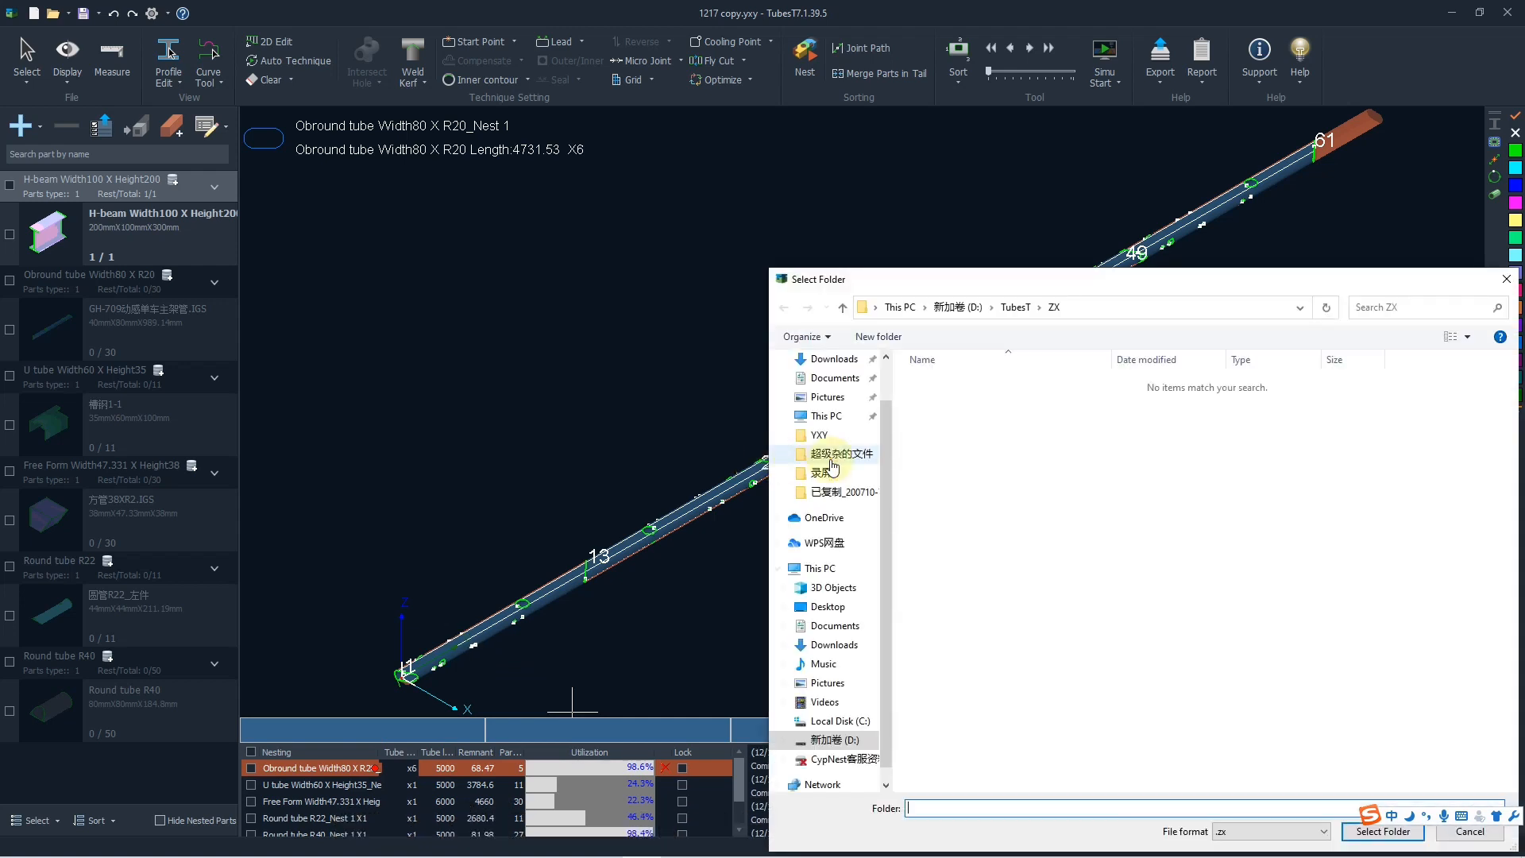
pyautogui.moveTo(1061, 288); pyautogui.dragTo(681, 176)
pyautogui.click(644, 196)
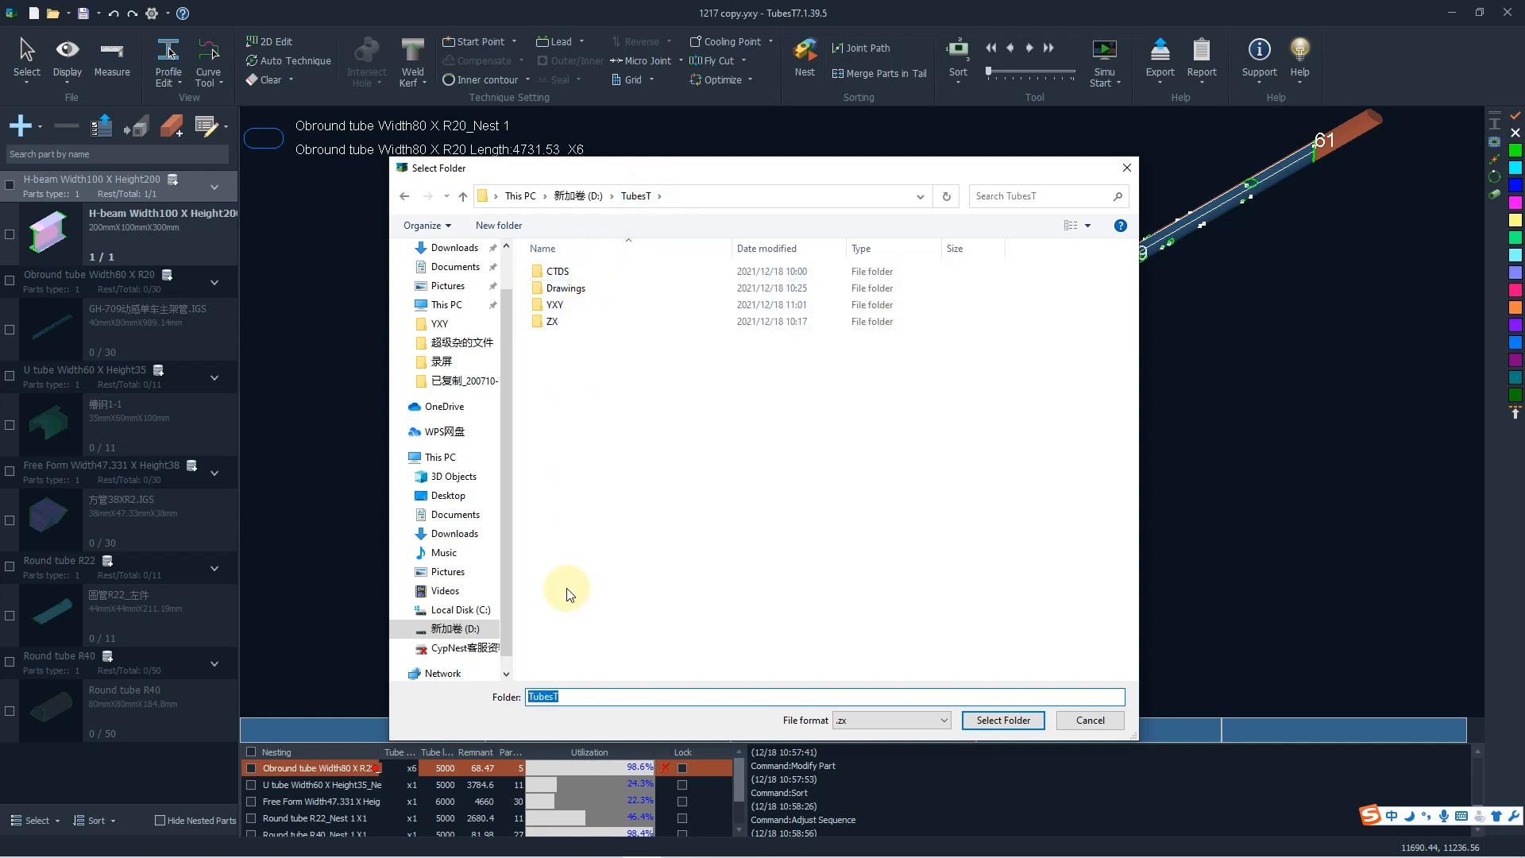
pyautogui.click(856, 720)
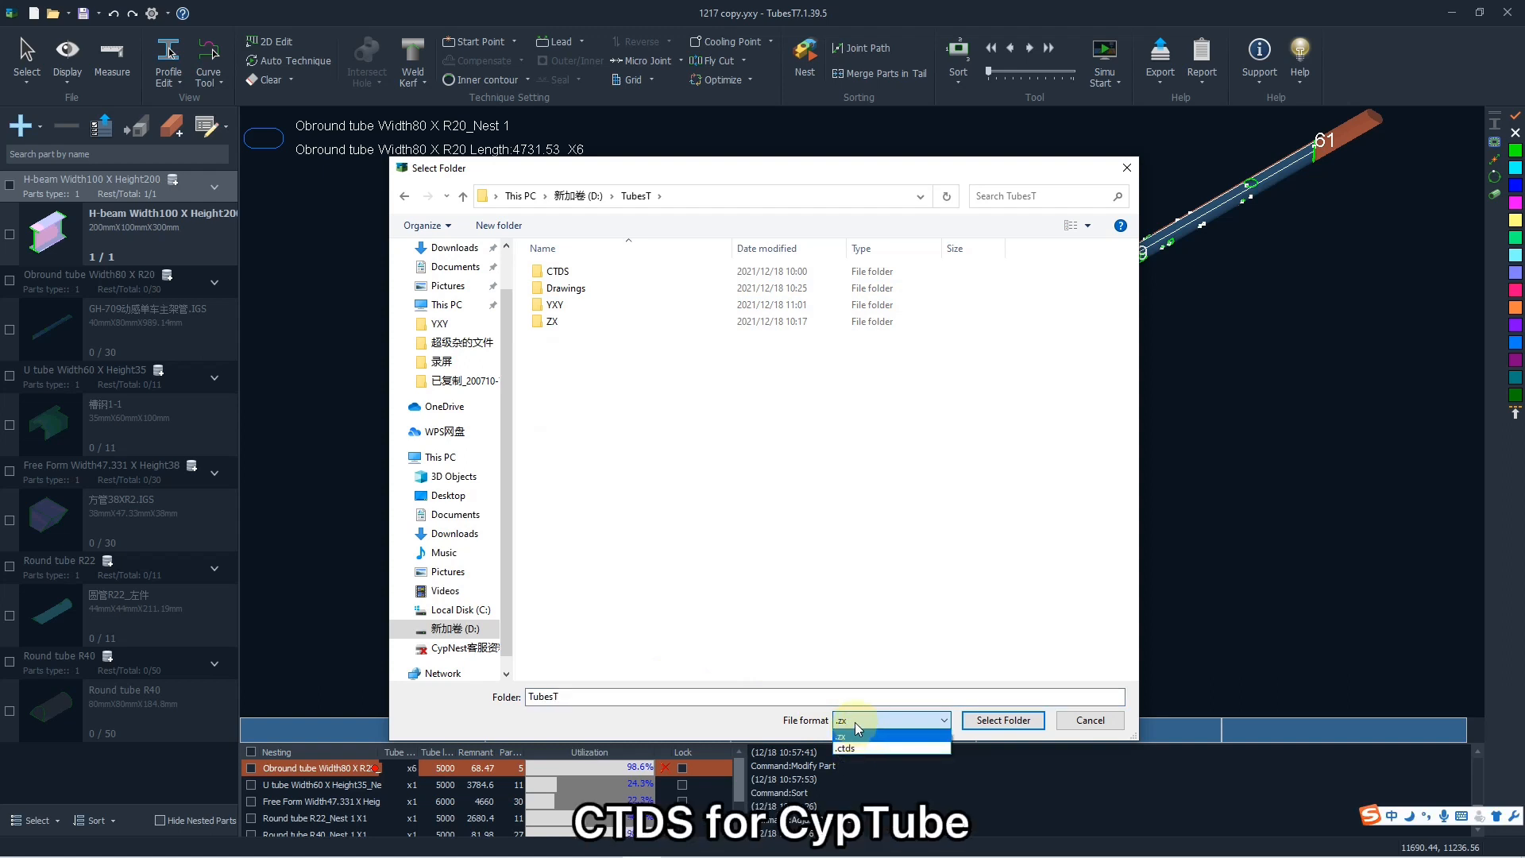
pyautogui.click(855, 724)
pyautogui.doubleClick(586, 321)
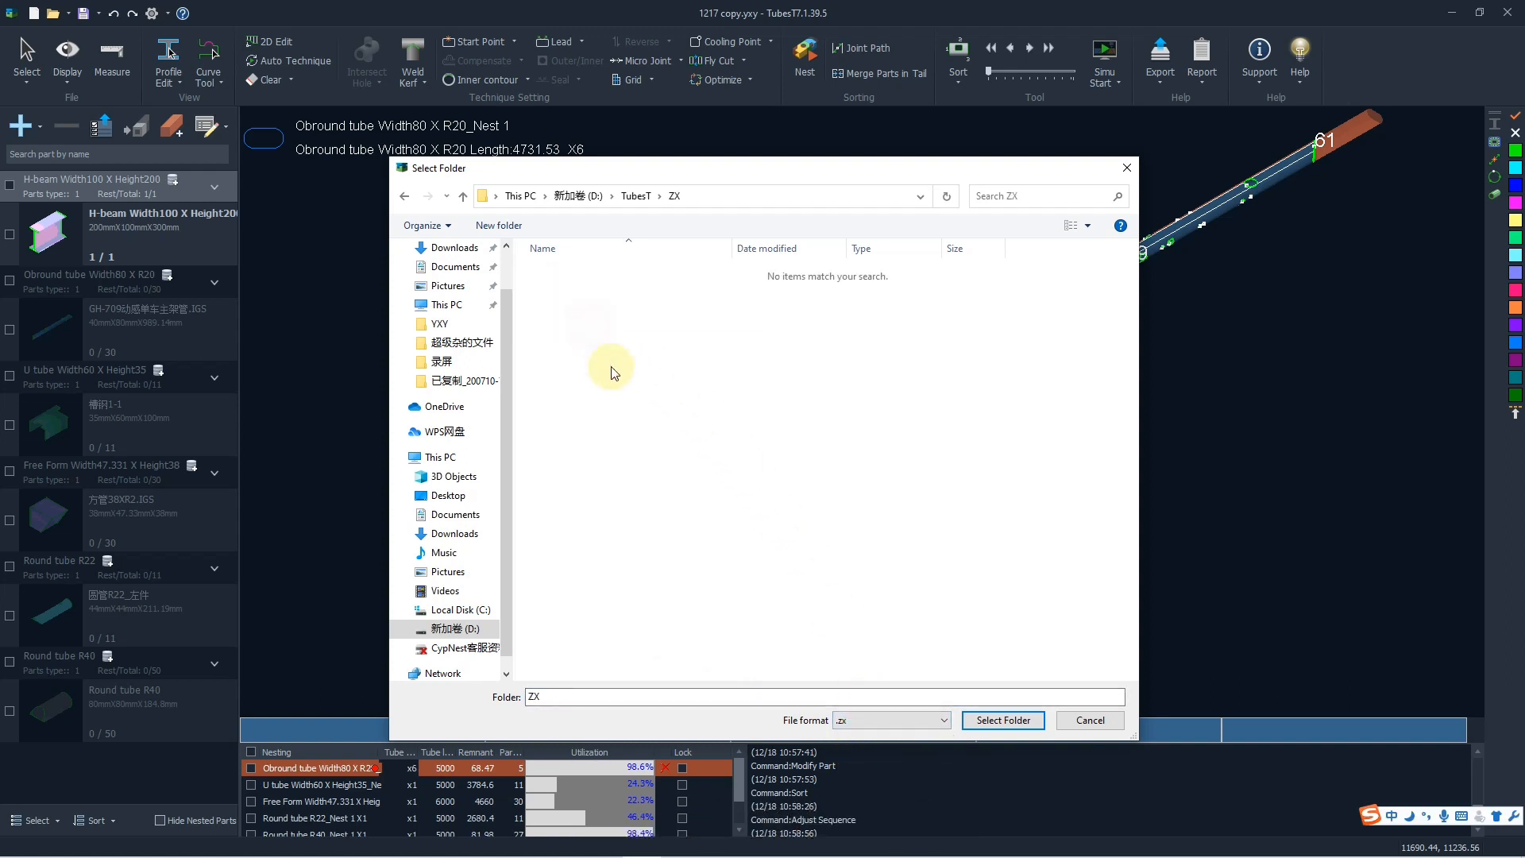
pyautogui.click(985, 723)
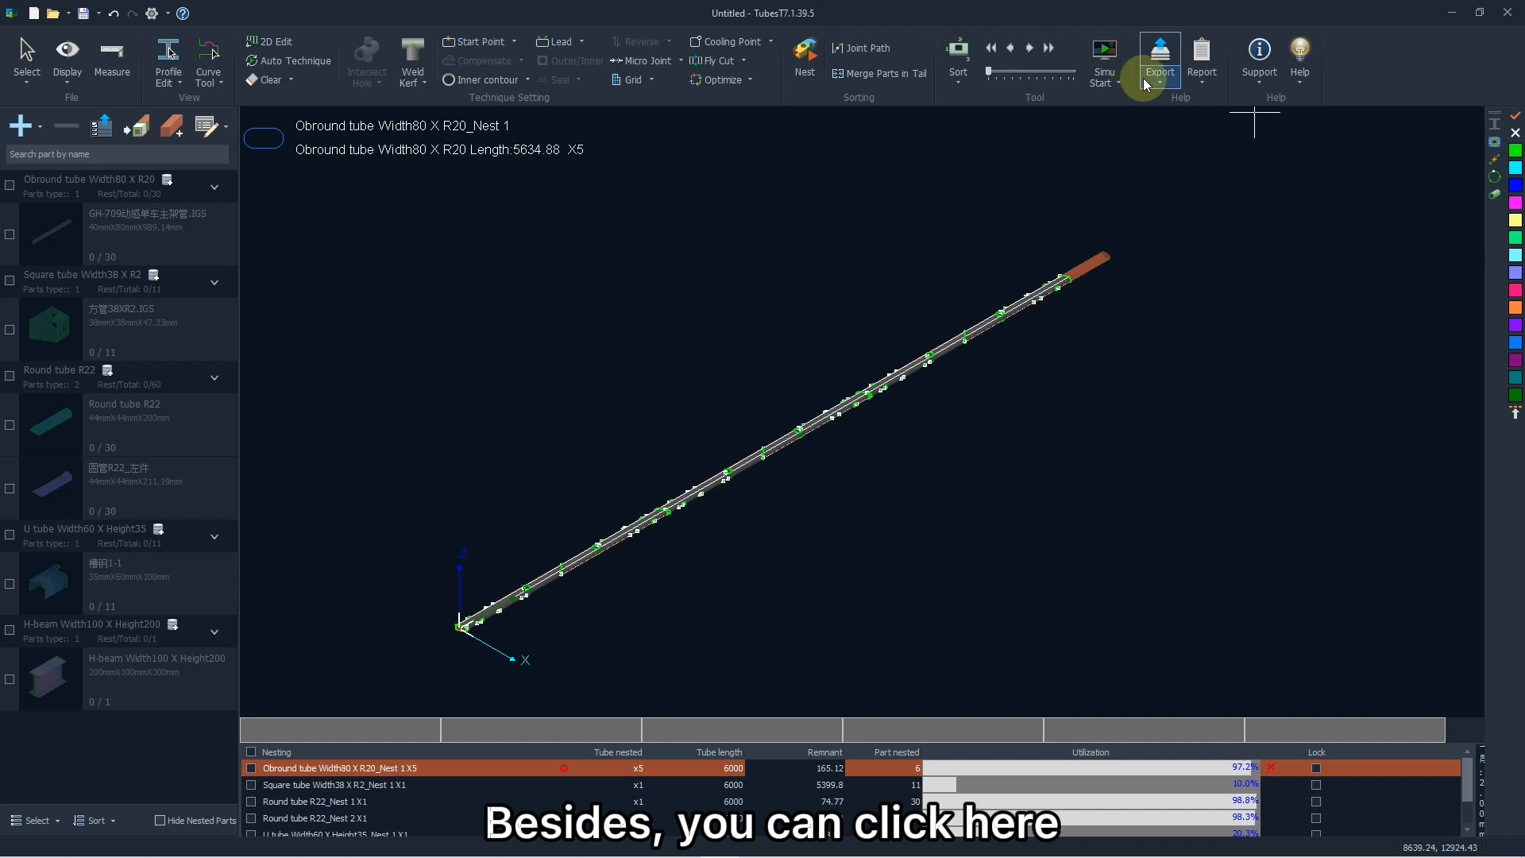
# Step: Export a production task package of type Task as "Obround tube Width80 X R20_Nest 1" to the Task folder, replacing the existing file
pyautogui.click(1144, 78)
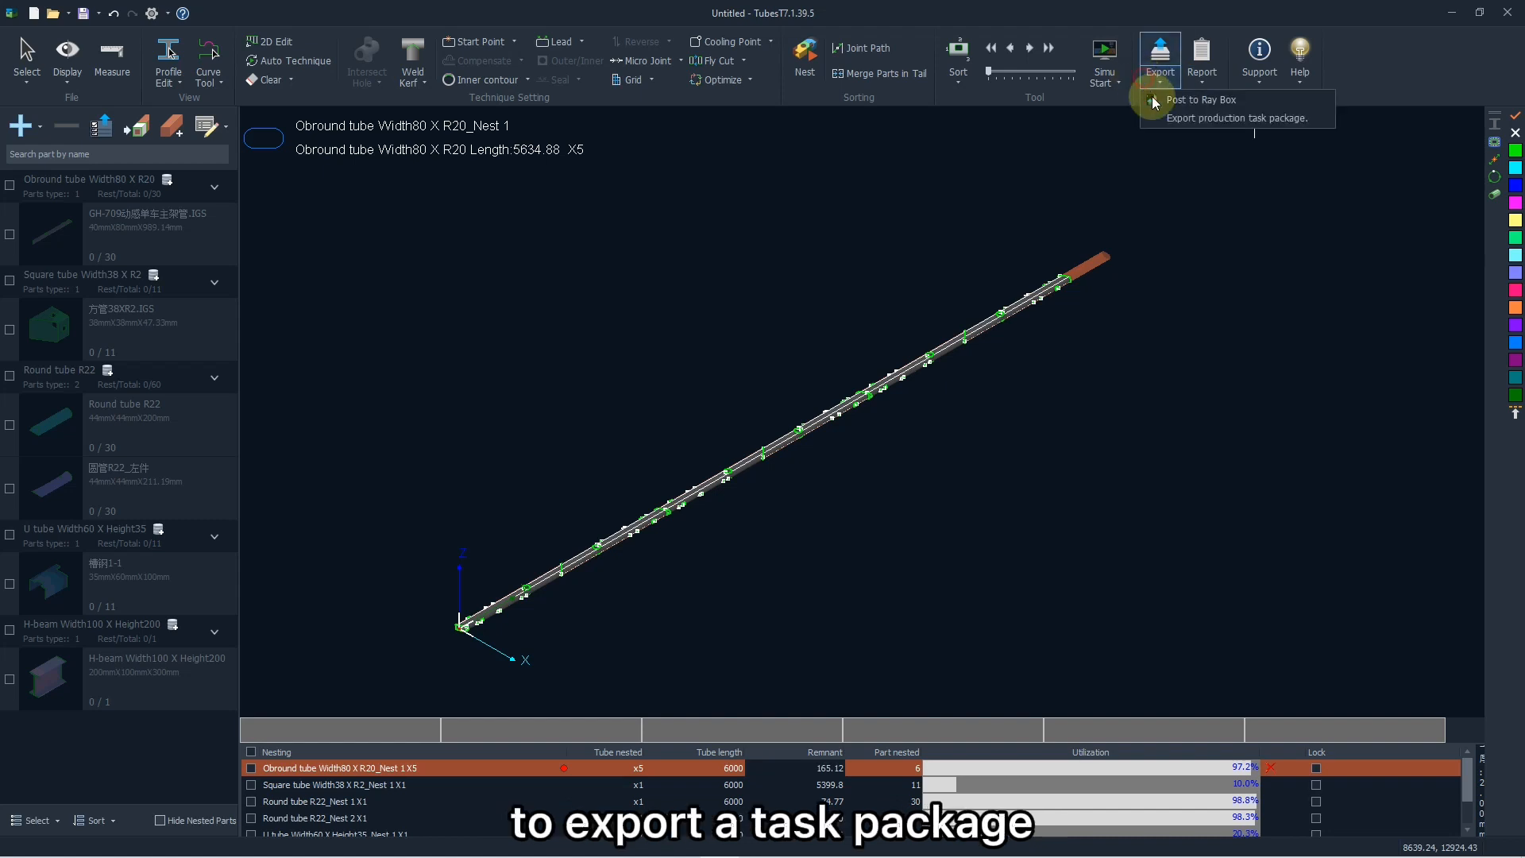
pyautogui.click(1213, 119)
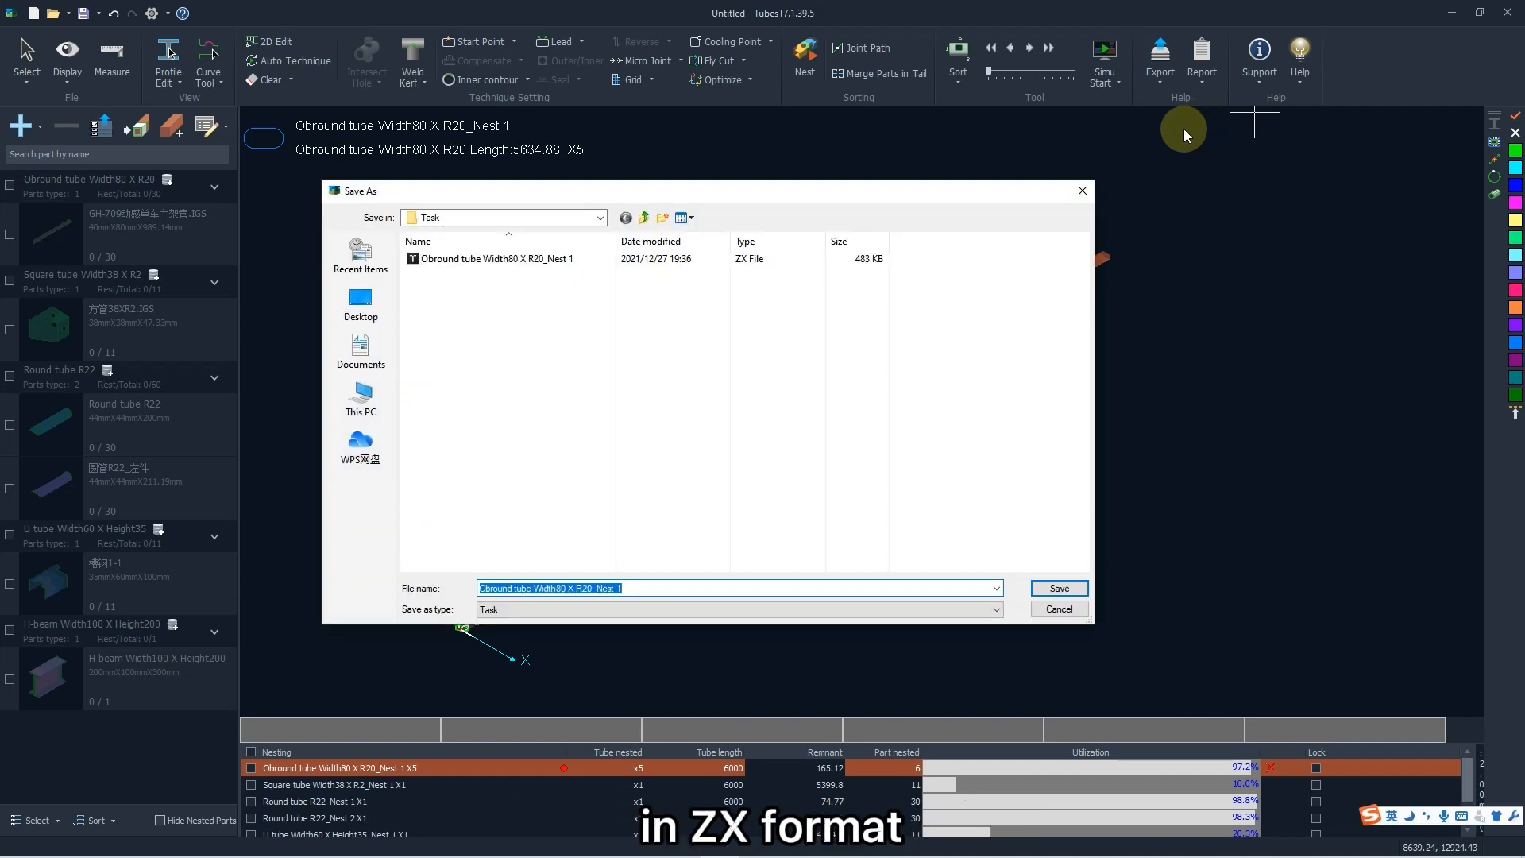
pyautogui.click(624, 588)
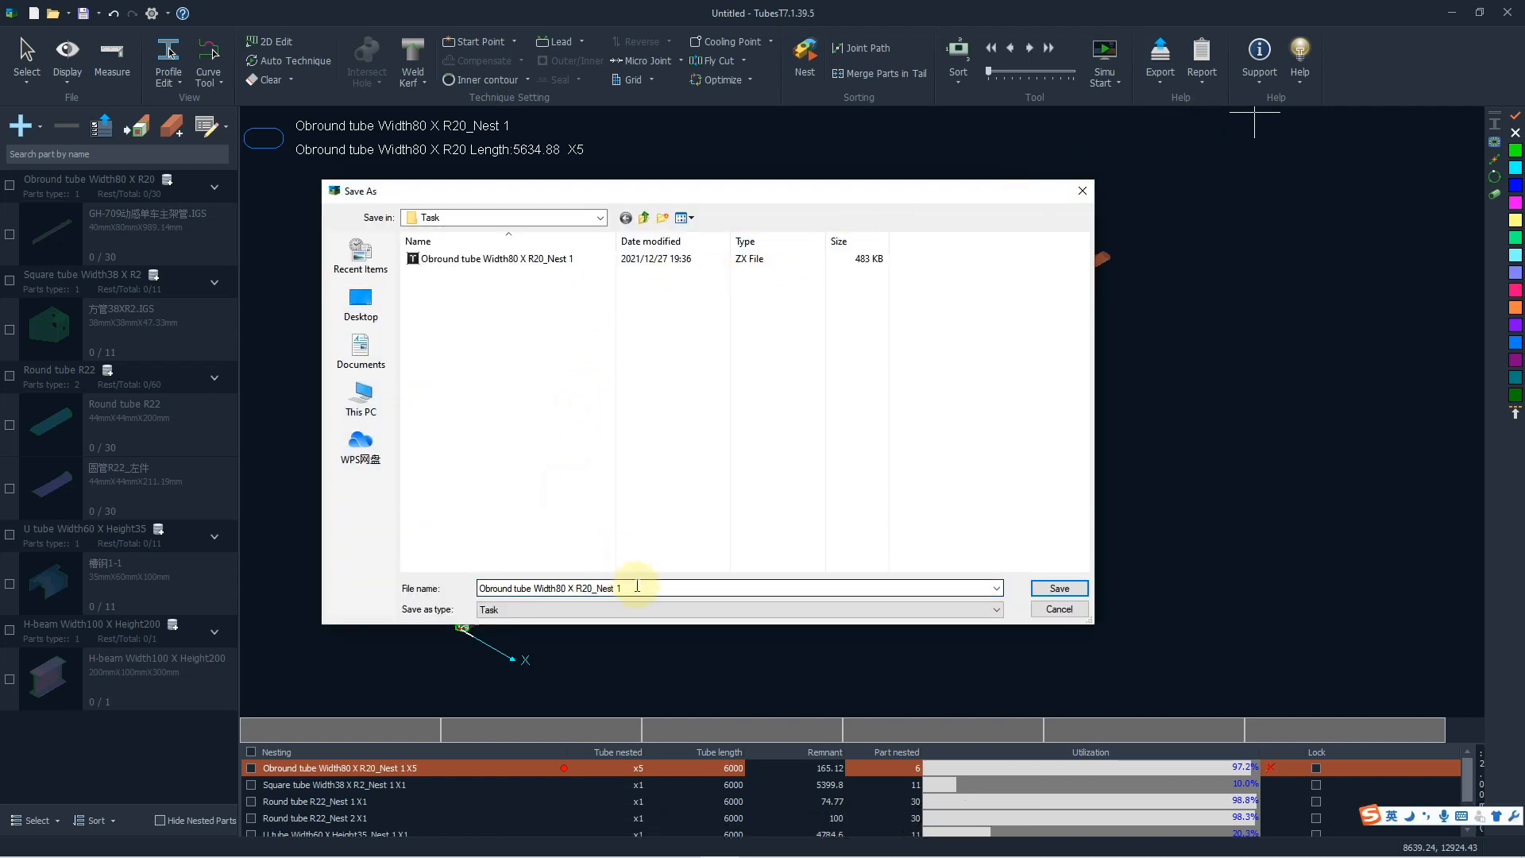
pyautogui.doubleClick(637, 586)
pyautogui.click(657, 587)
pyautogui.click(636, 611)
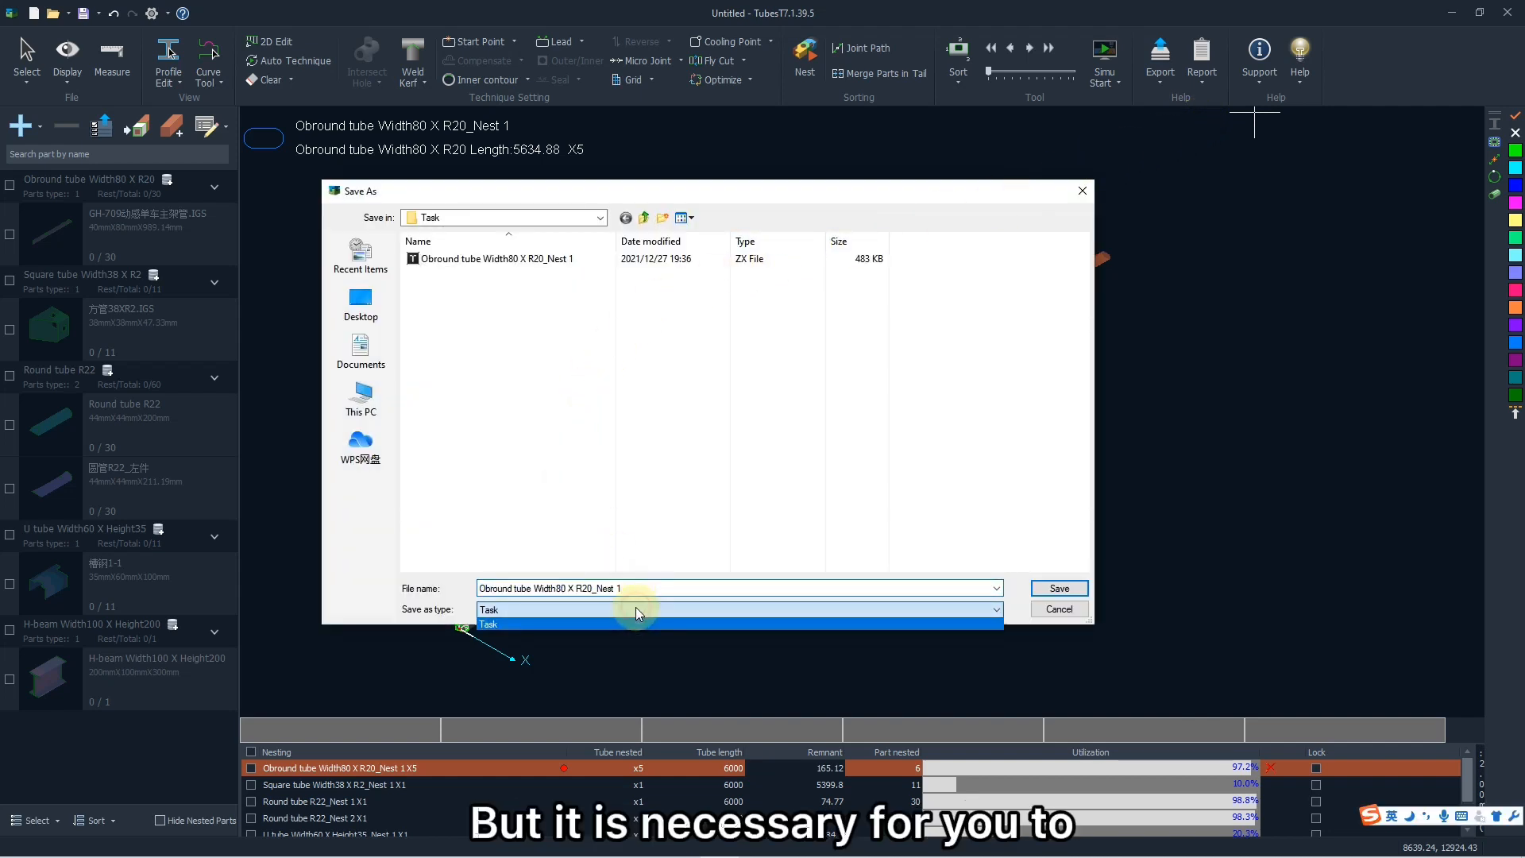
pyautogui.click(635, 610)
pyautogui.click(673, 587)
pyautogui.click(735, 588)
pyautogui.click(1060, 588)
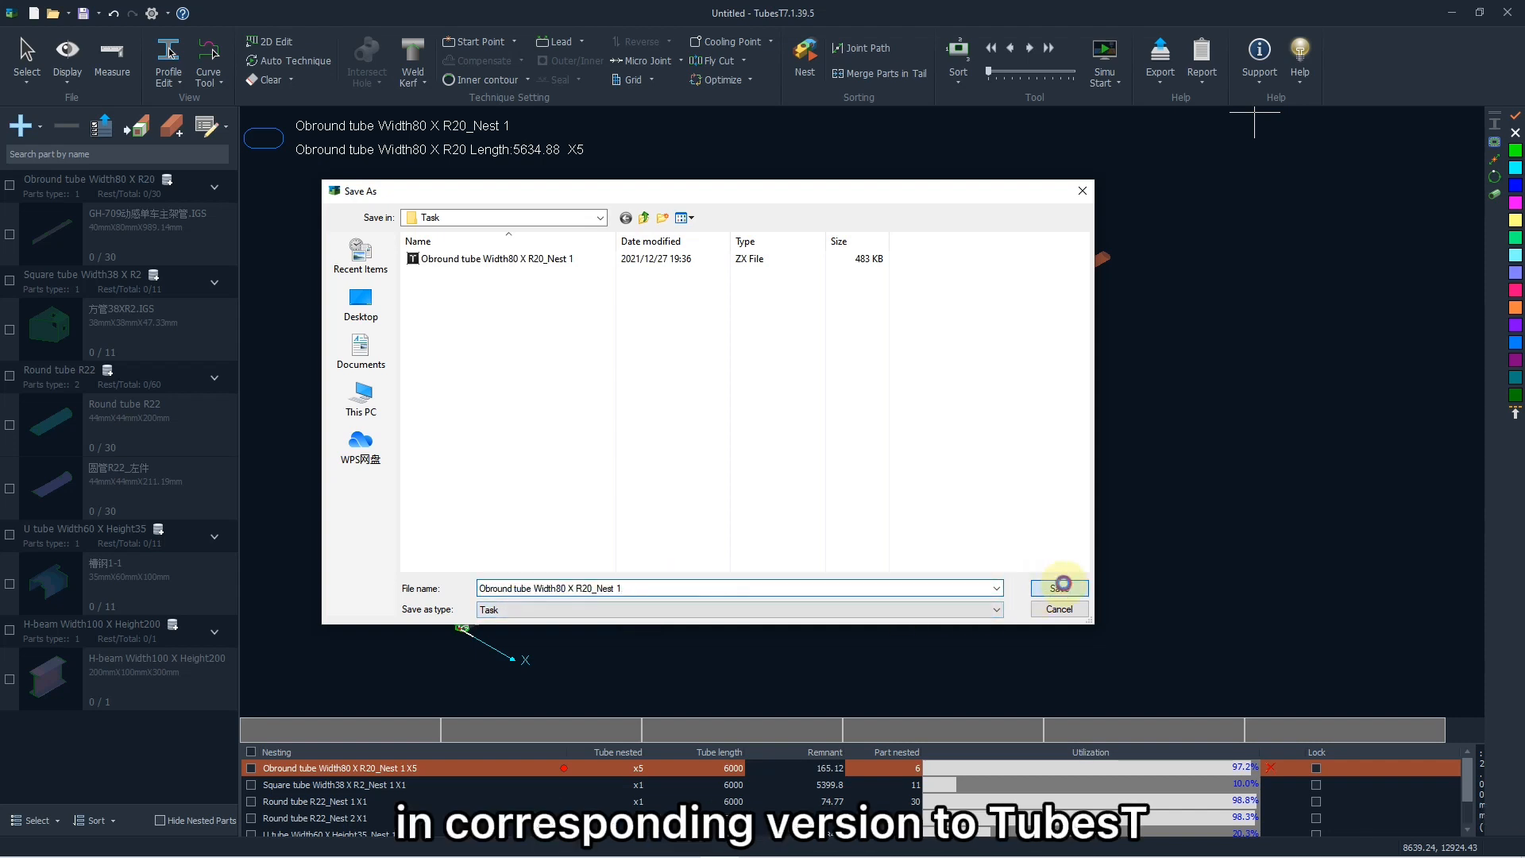
pyautogui.click(823, 443)
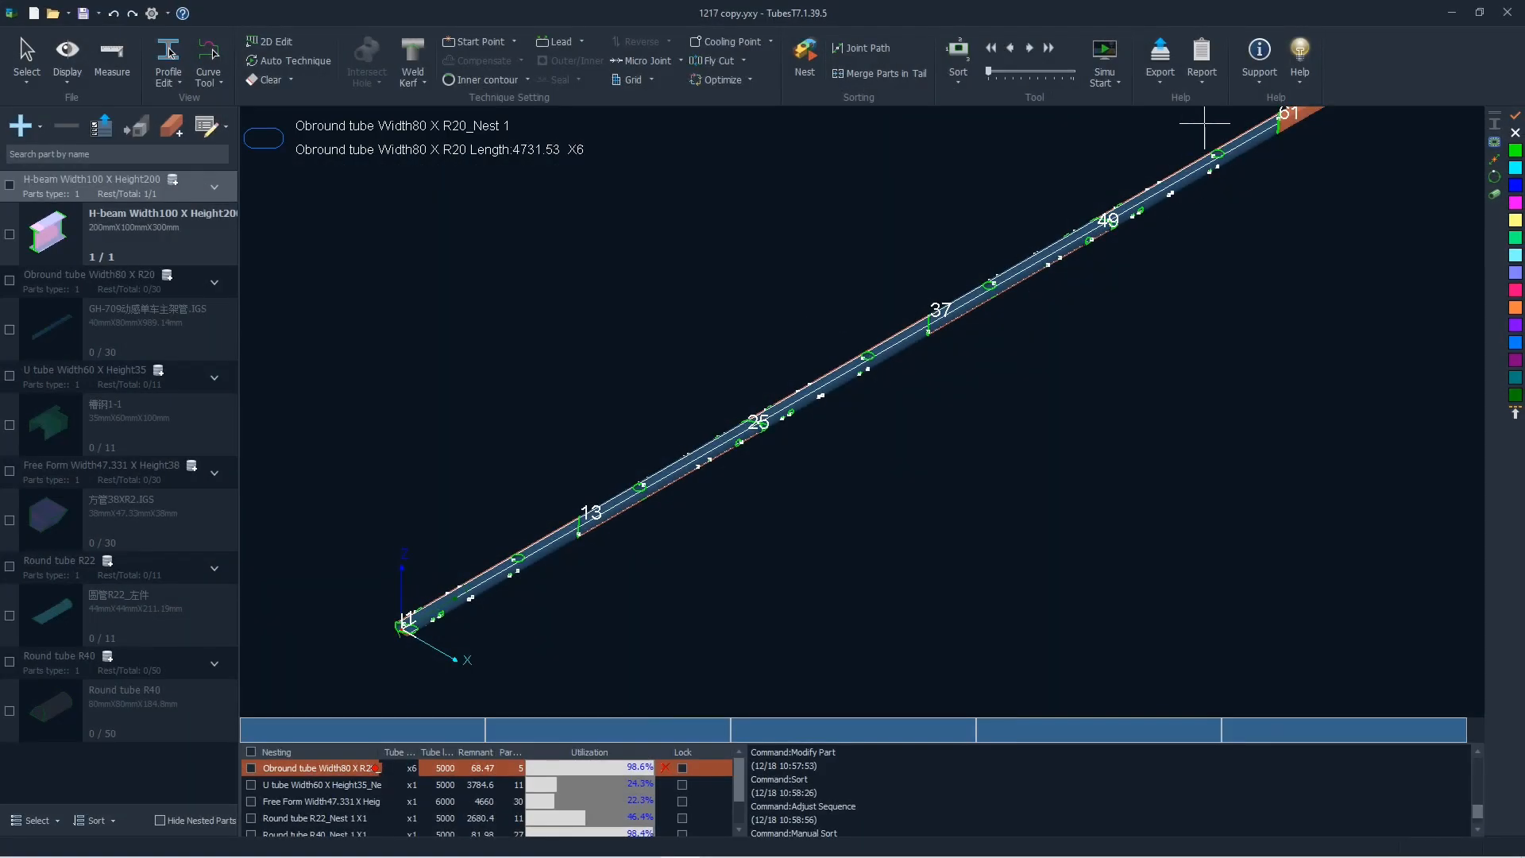
# Step: Open the production time estimate for the nested tubes and show its additional cut speed, speed unit and time ratio settings
pyautogui.click(1201, 76)
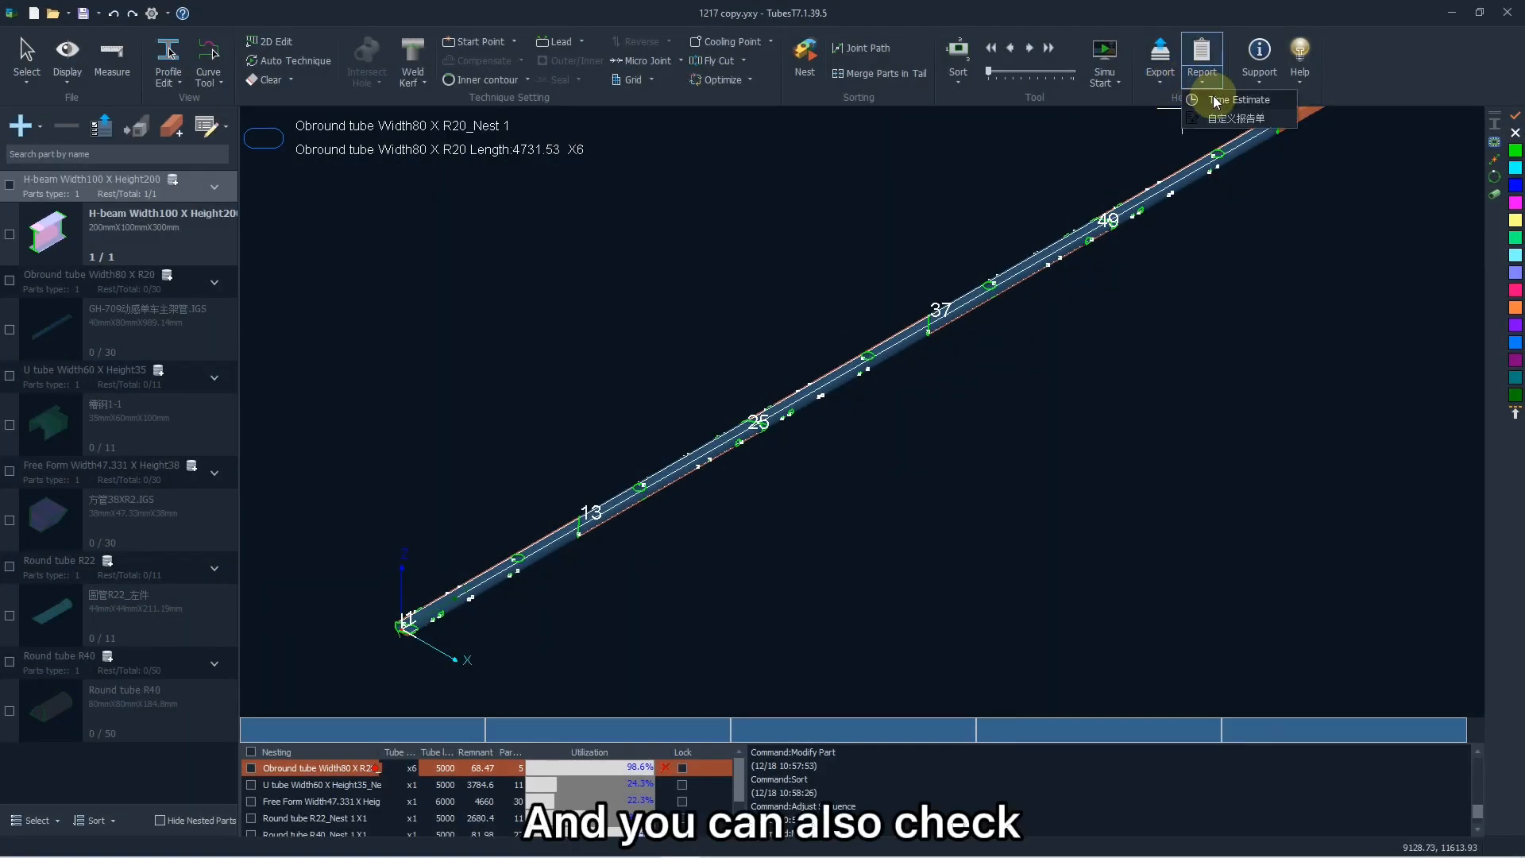
pyautogui.click(1236, 100)
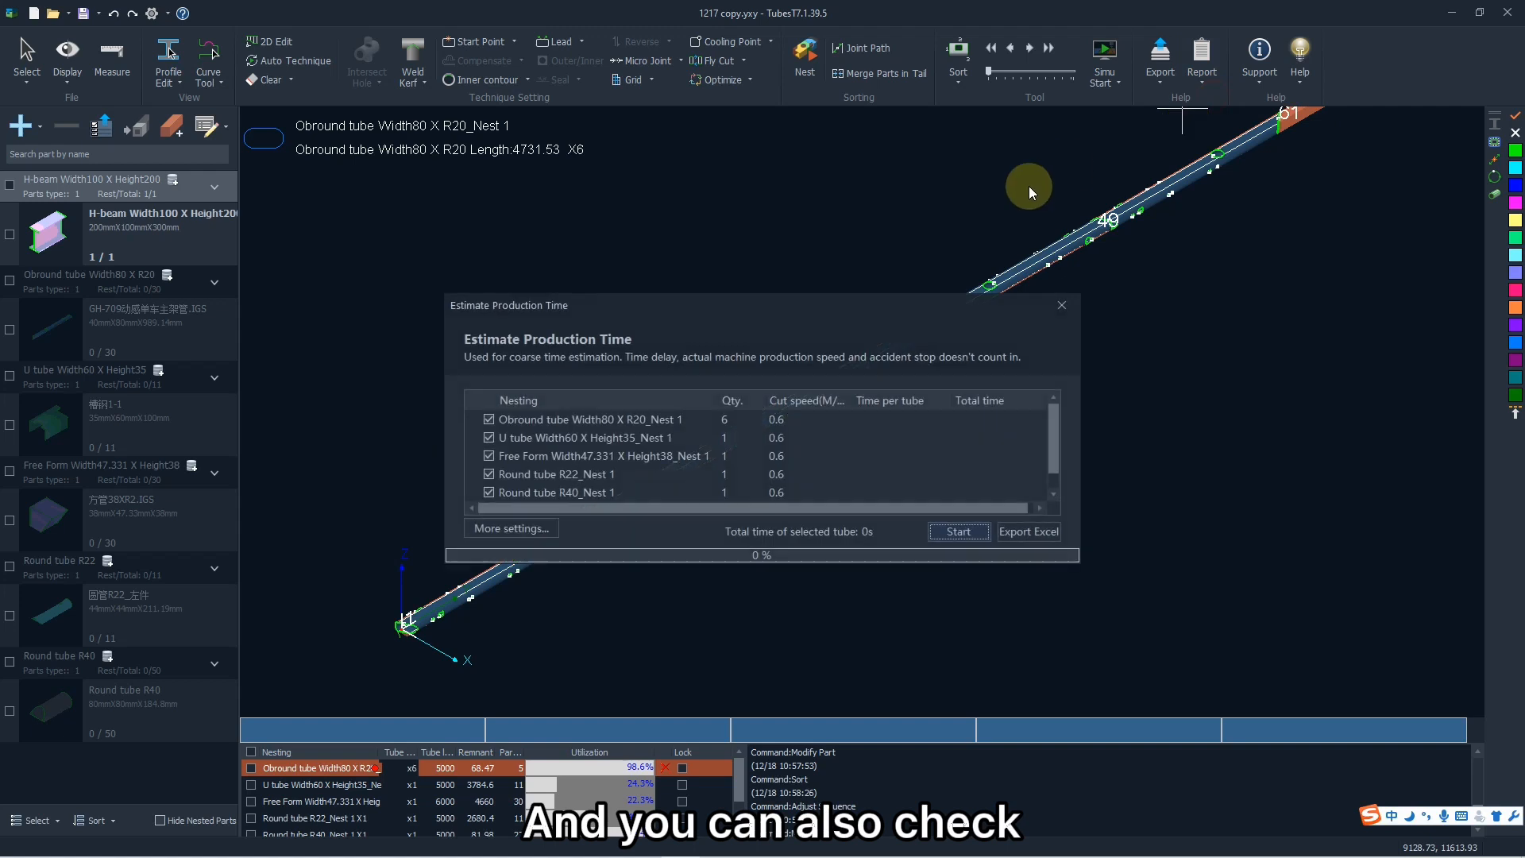
pyautogui.click(531, 528)
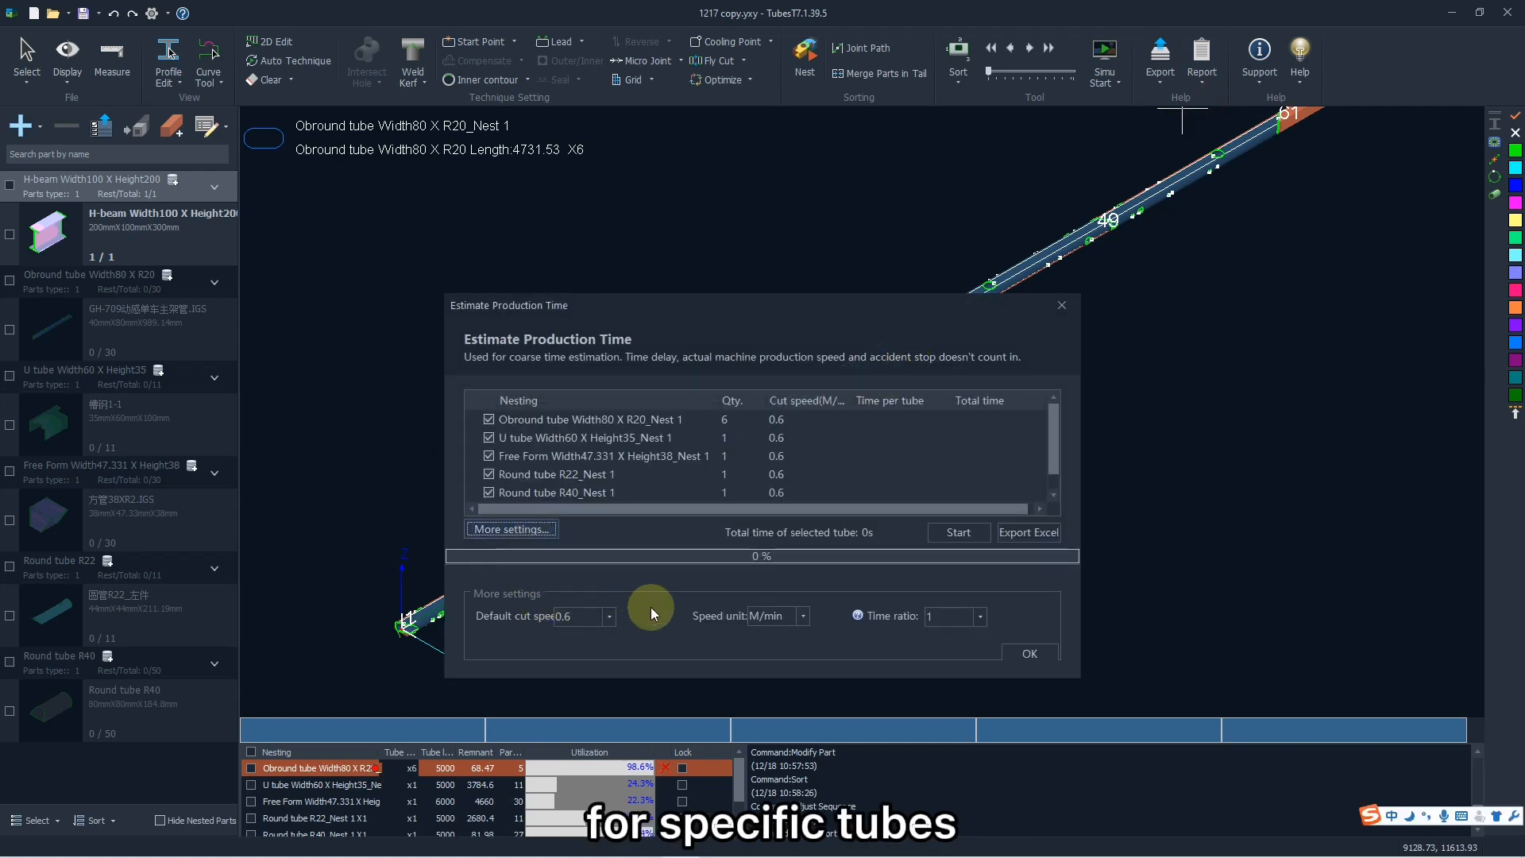